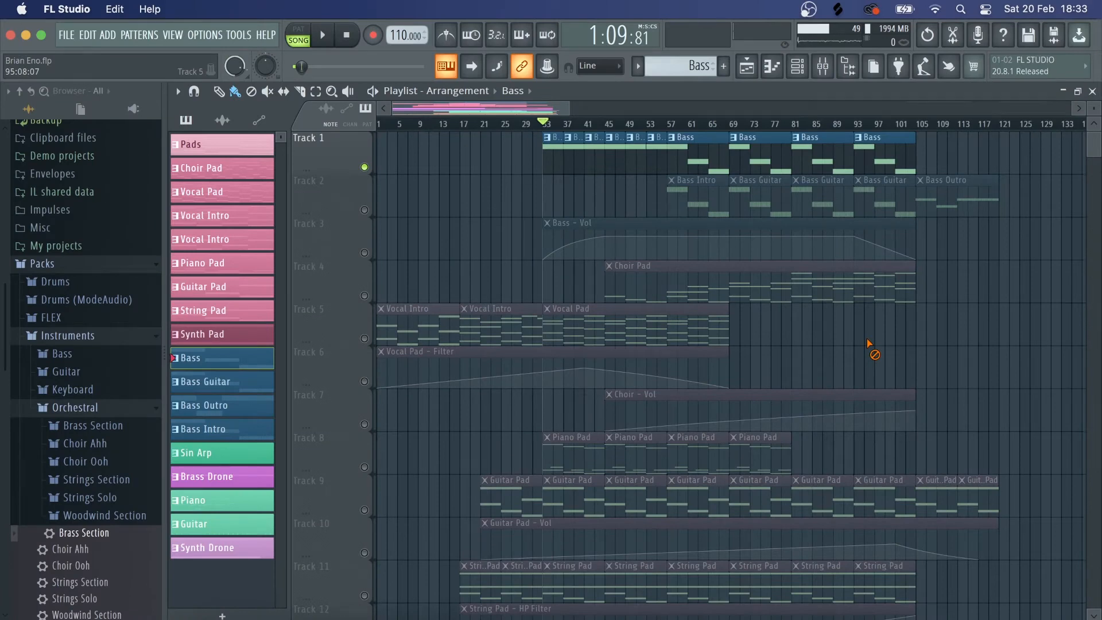
# - Play the soloed Bass track, then inspect the Bass channel's sample and its volume envelope
pyautogui.press('space')
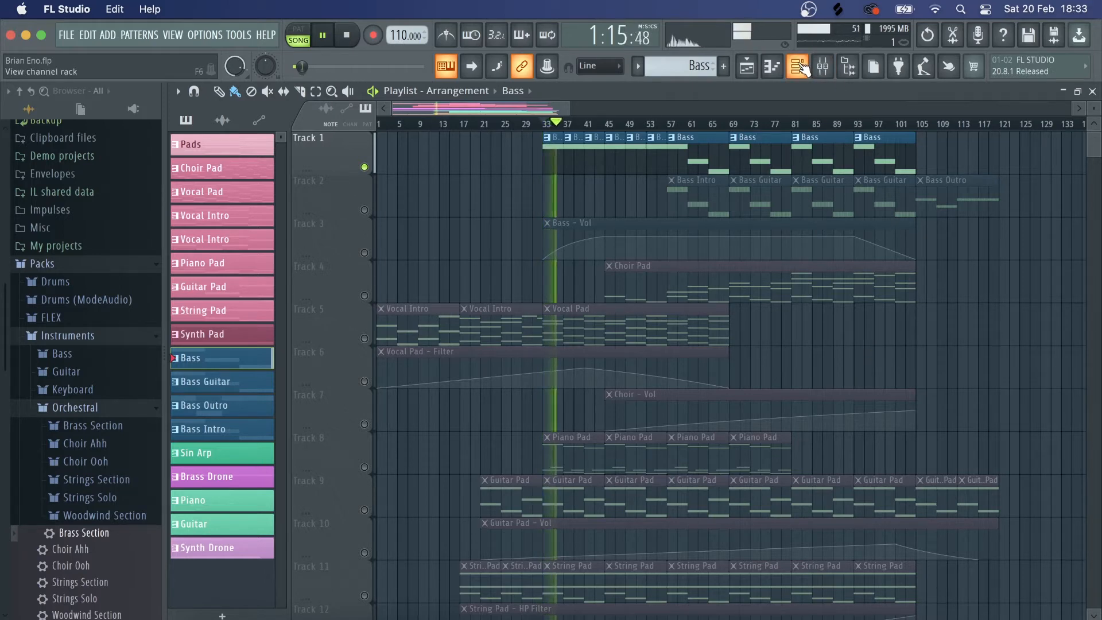
pyautogui.press('space')
pyautogui.click(805, 68)
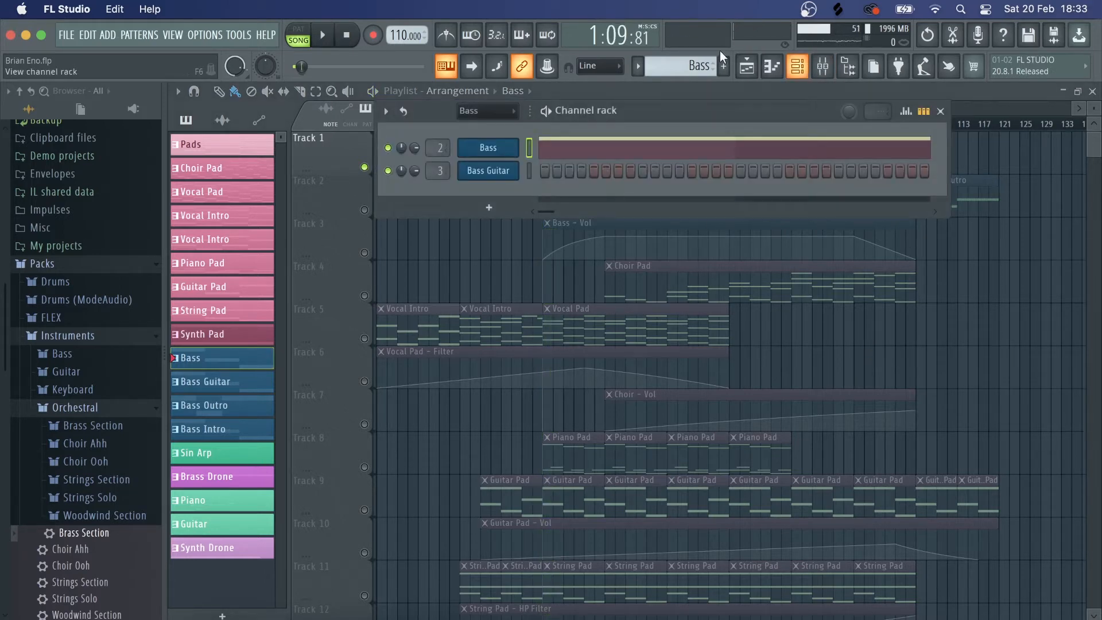
pyautogui.click(504, 154)
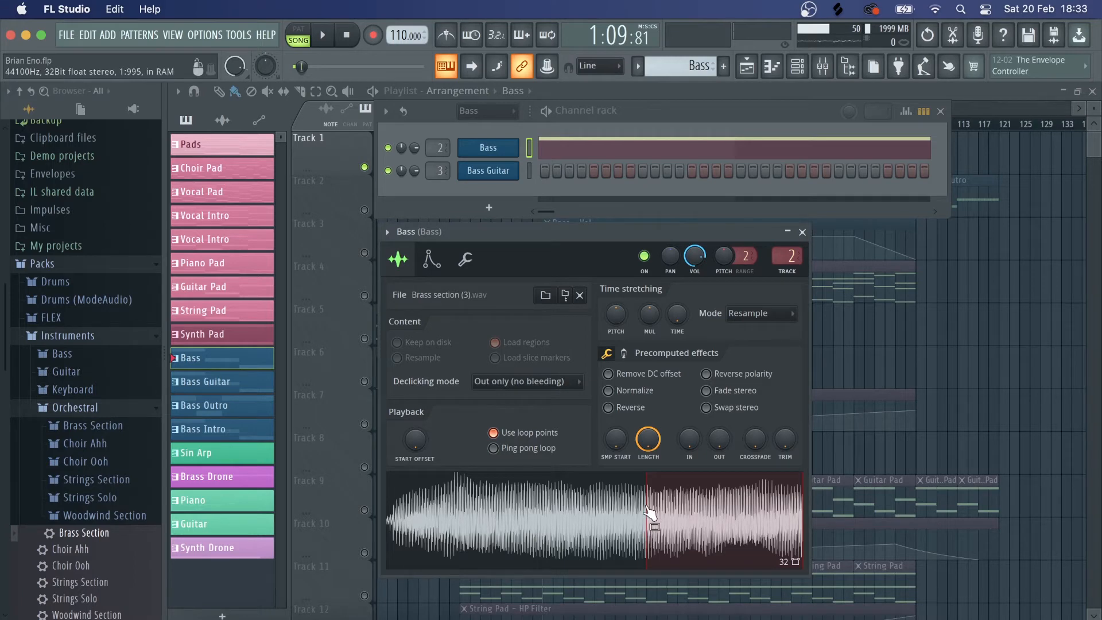
pyautogui.click(615, 510)
pyautogui.click(431, 260)
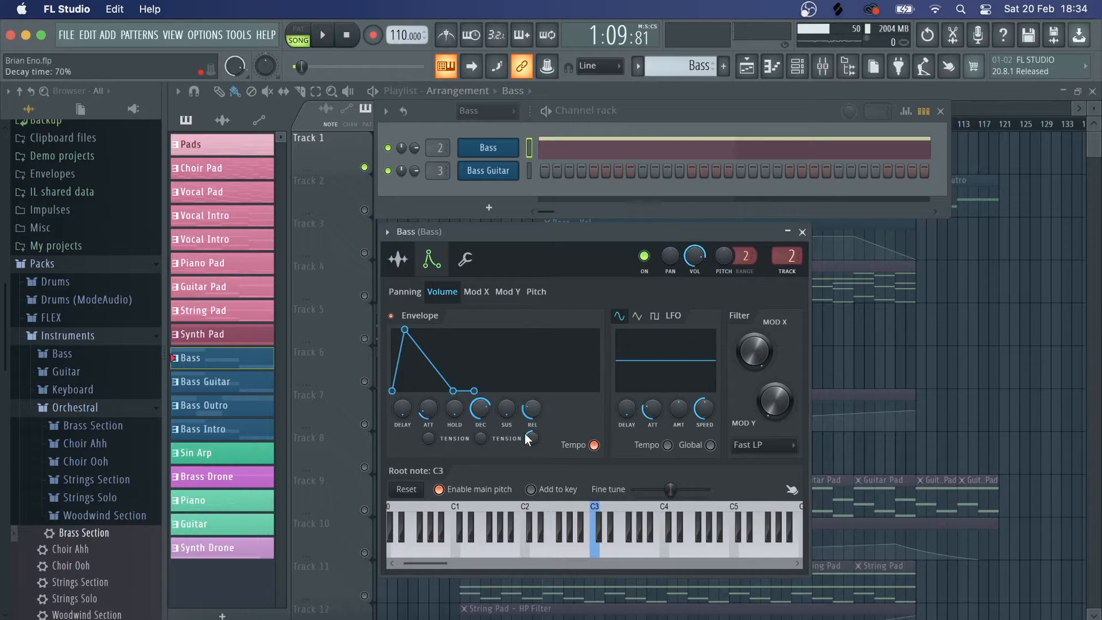
# - View the Fruity parametric EQ 2 curve on the Bass mixer track and close all open windows
pyautogui.click(822, 66)
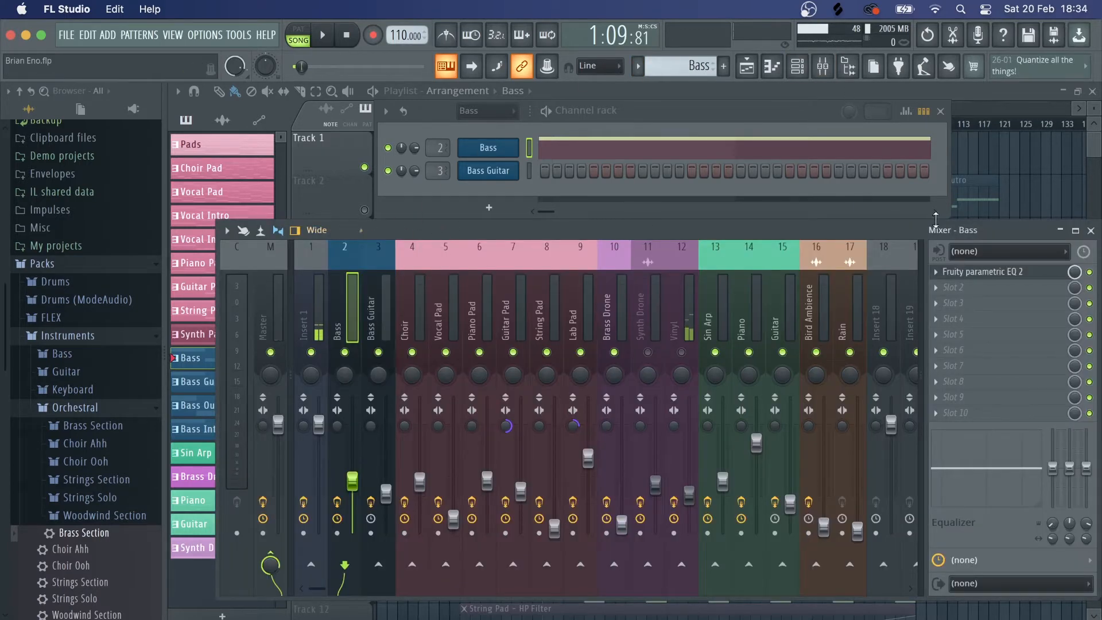
pyautogui.click(996, 272)
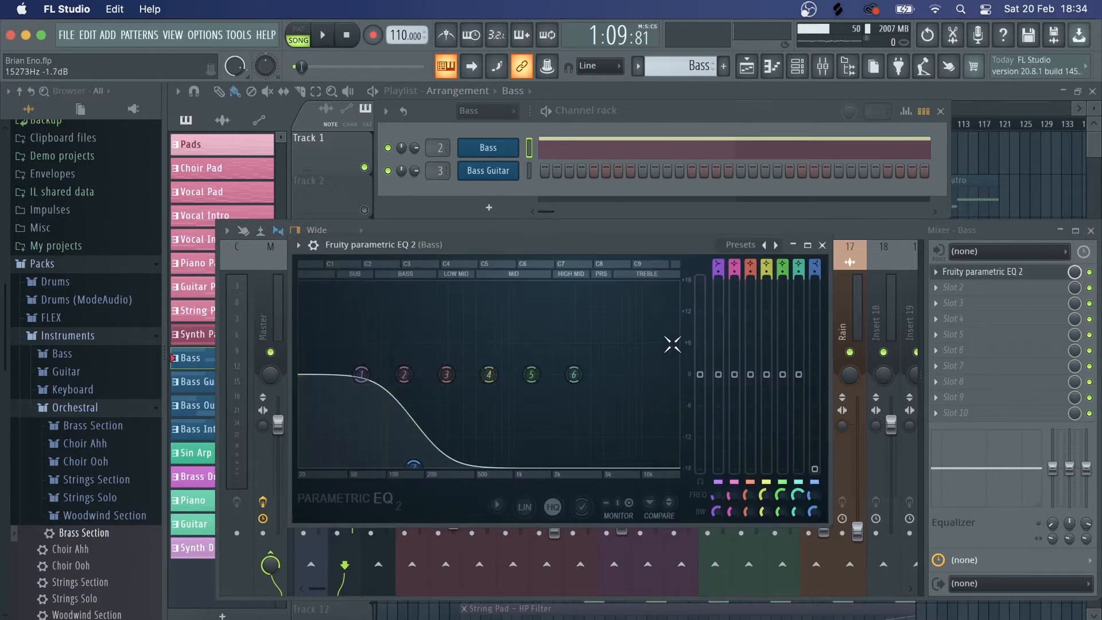
pyautogui.click(823, 246)
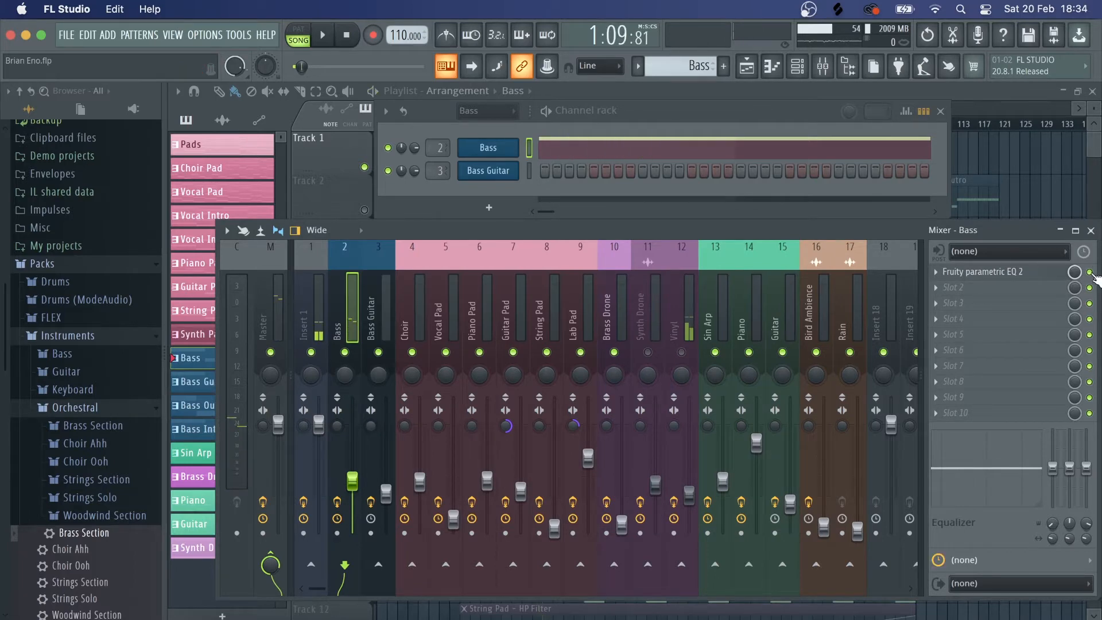
pyautogui.press('F12')
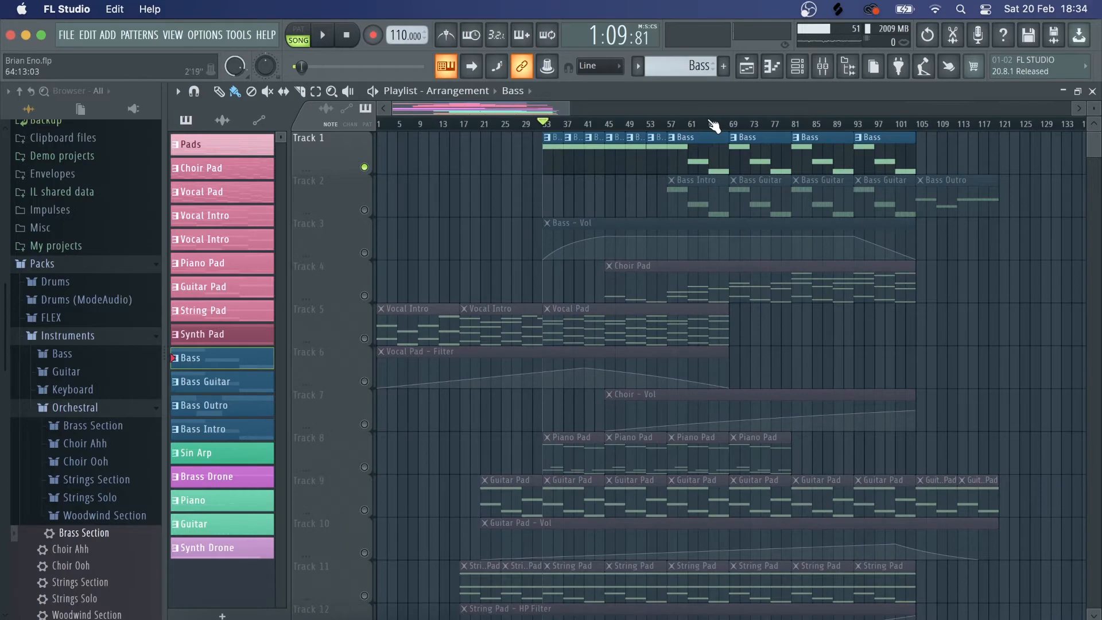
# - Solo Track 2 with the Bass Guitar clips and play it from bar 69
pyautogui.click(730, 126)
pyautogui.click(377, 217)
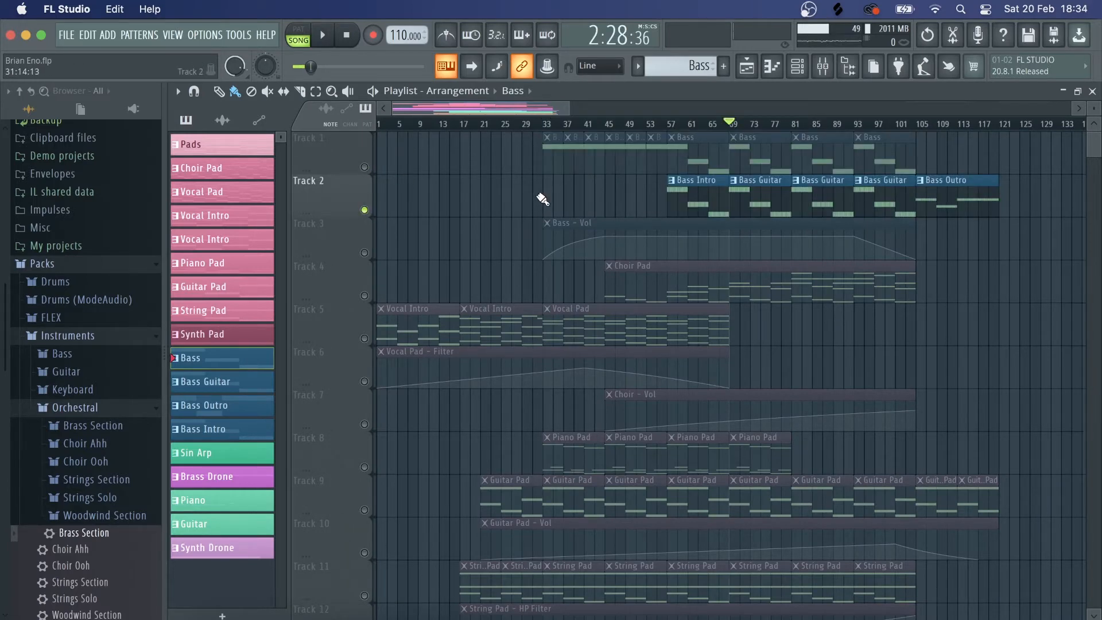
pyautogui.press('space')
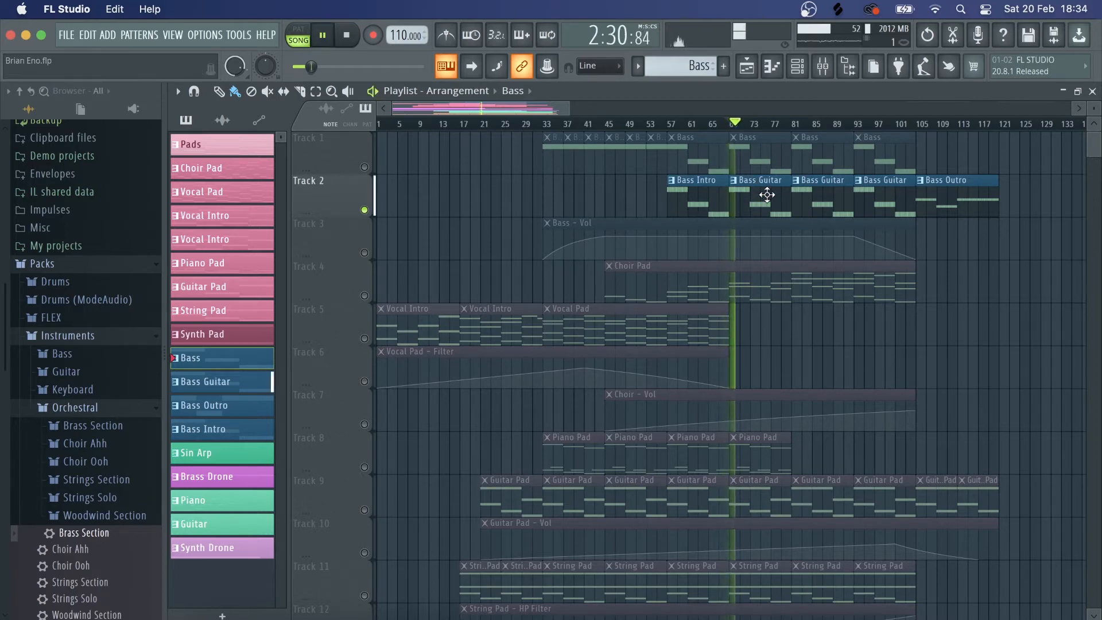
pyautogui.press('space')
# - View the notes of the first Bass Guitar clip in the piano roll and return to the playlist
pyautogui.doubleClick(768, 194)
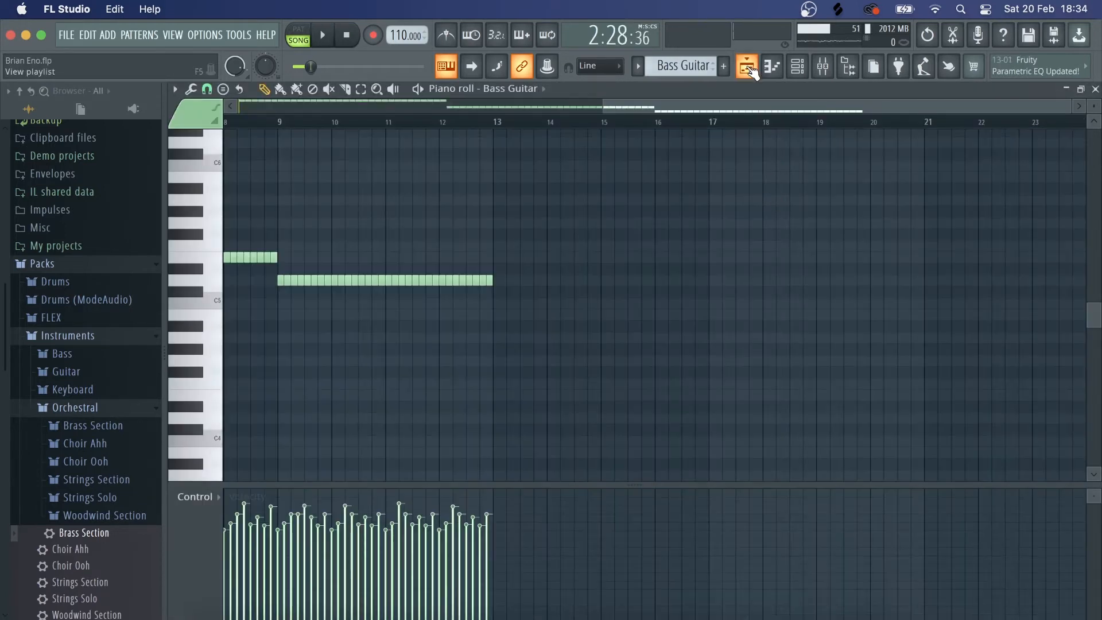
pyautogui.click(750, 68)
# - Inspect the Bass Guitar channel's sample settings and expand the Bass folder of the Instruments pack in the browser
pyautogui.click(797, 66)
pyautogui.click(504, 174)
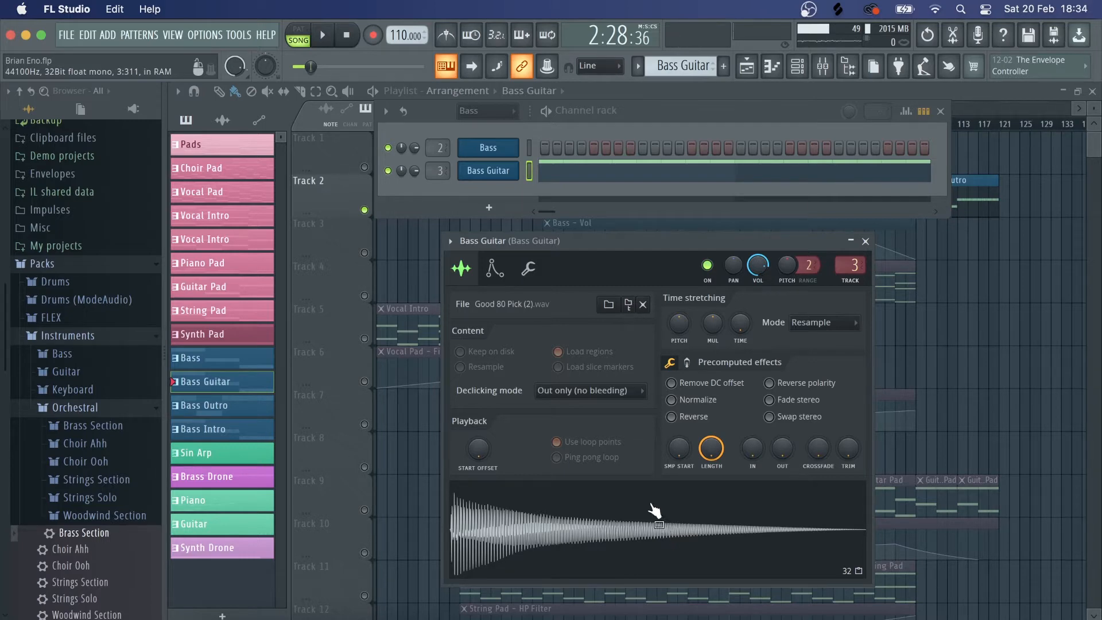
pyautogui.click(73, 355)
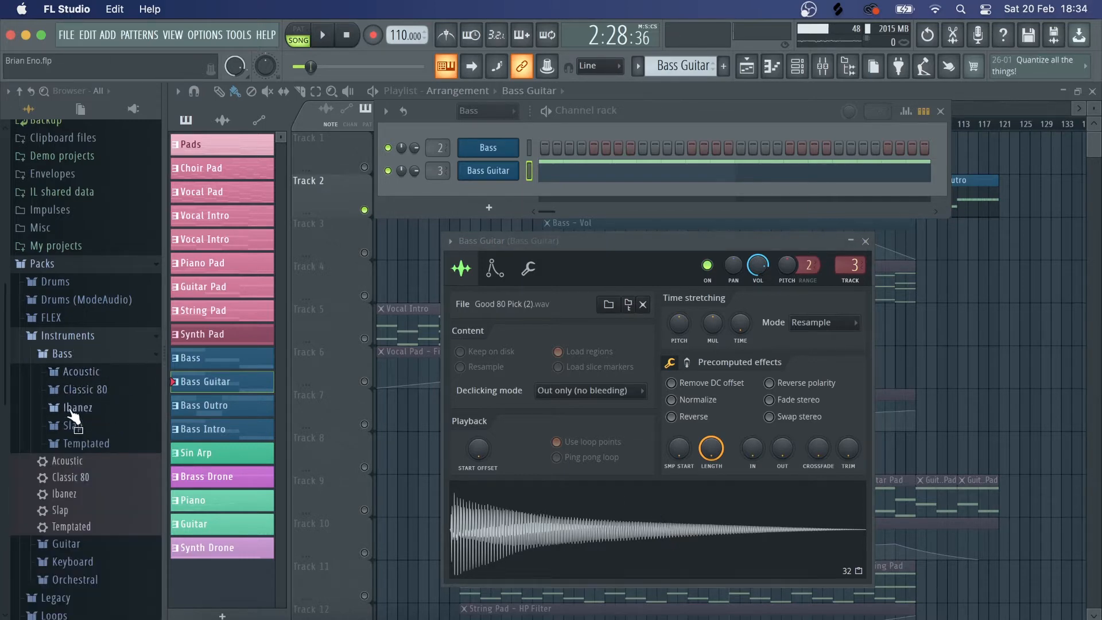
pyautogui.click(898, 278)
# - View the Fruity parametric EQ 2 curve on the Bass Guitar mixer track and return to the playlist
pyautogui.click(822, 66)
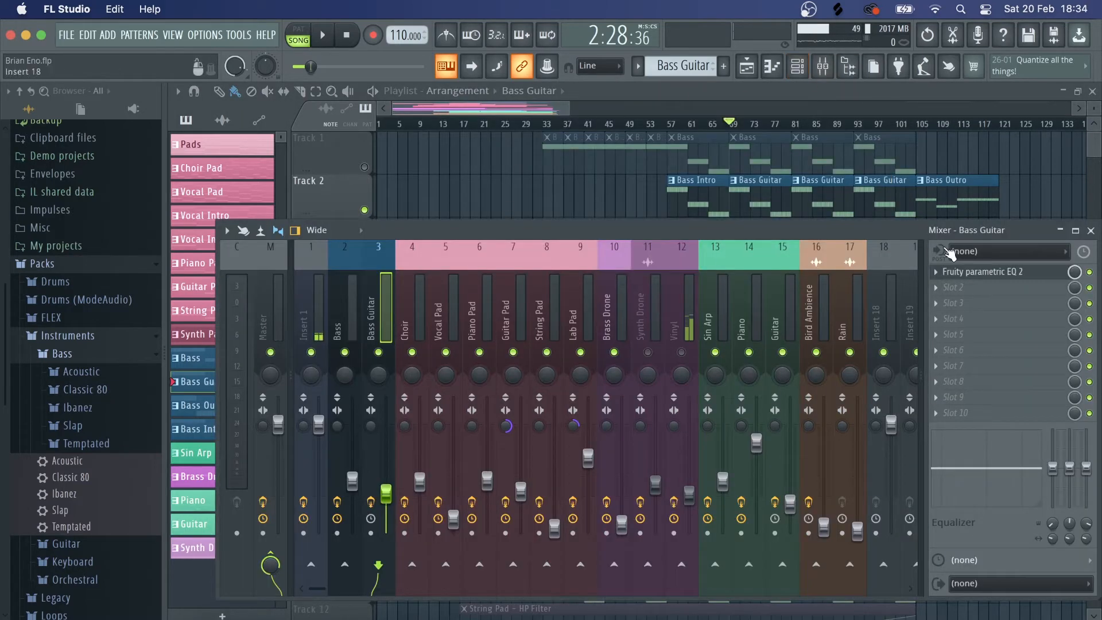
pyautogui.click(944, 272)
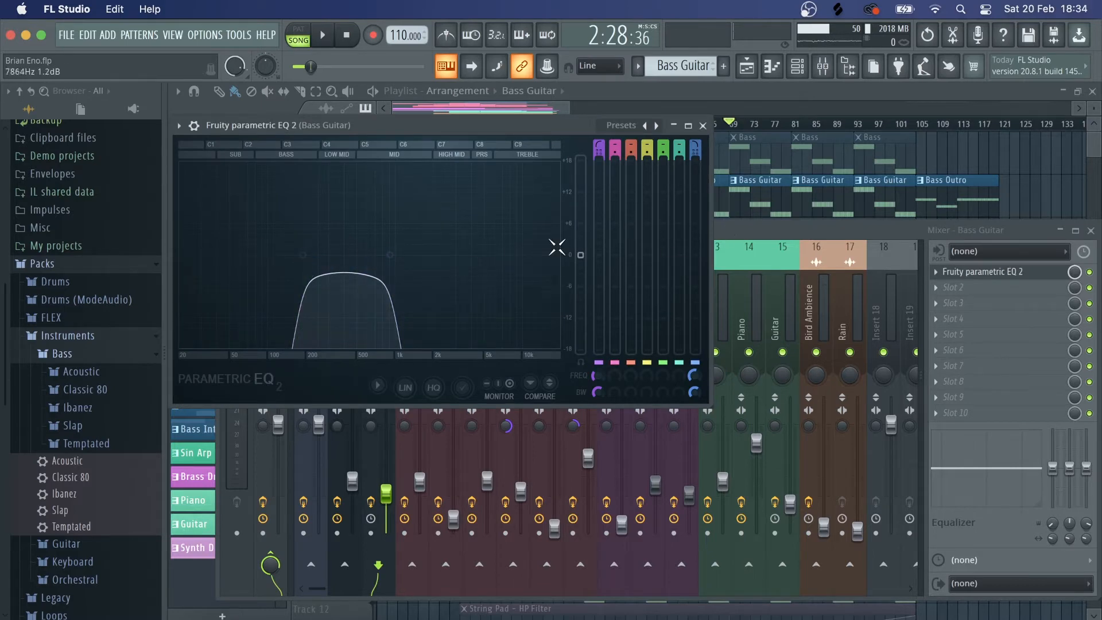
pyautogui.click(748, 229)
pyautogui.click(976, 149)
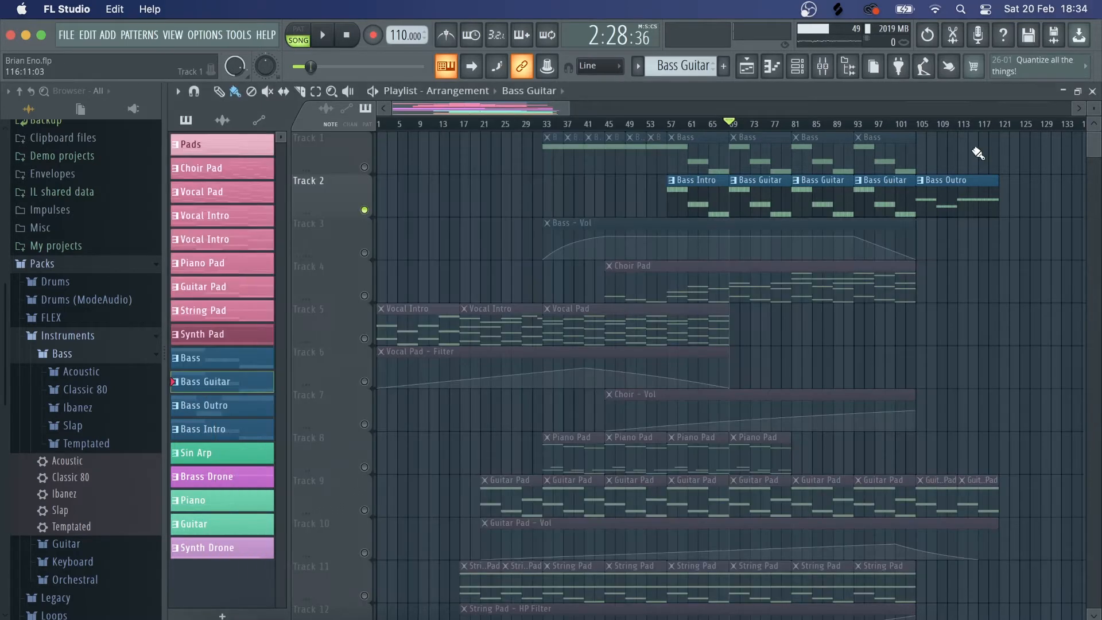
# - Unmute Track 1 and play the Bass and Bass Guitar tracks together from bar 69
pyautogui.click(366, 167)
pyautogui.press('space')
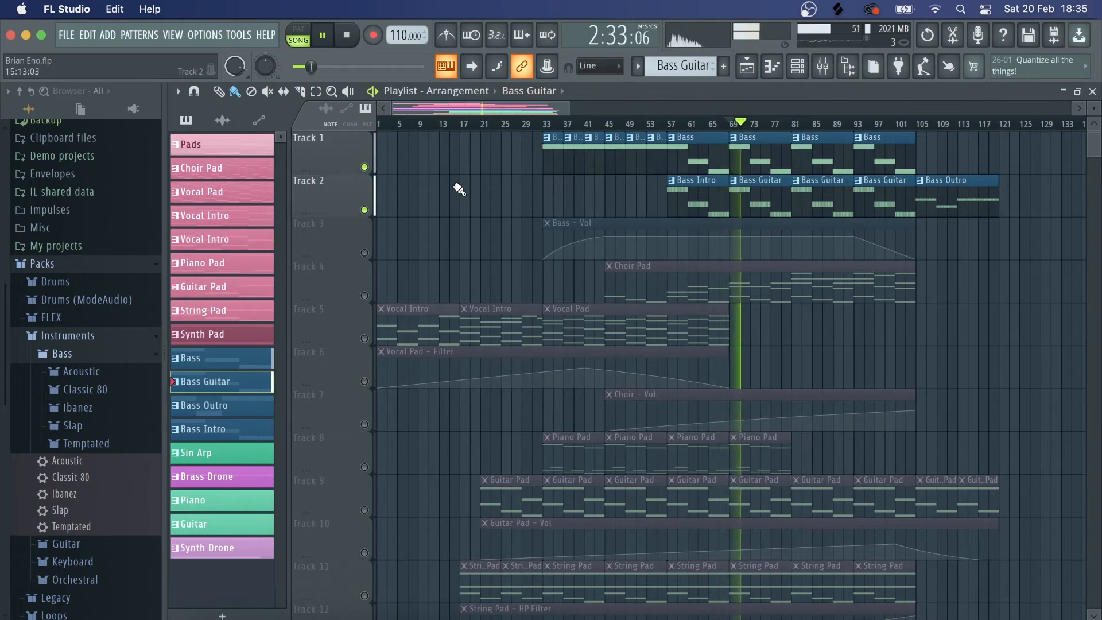
pyautogui.press('space')
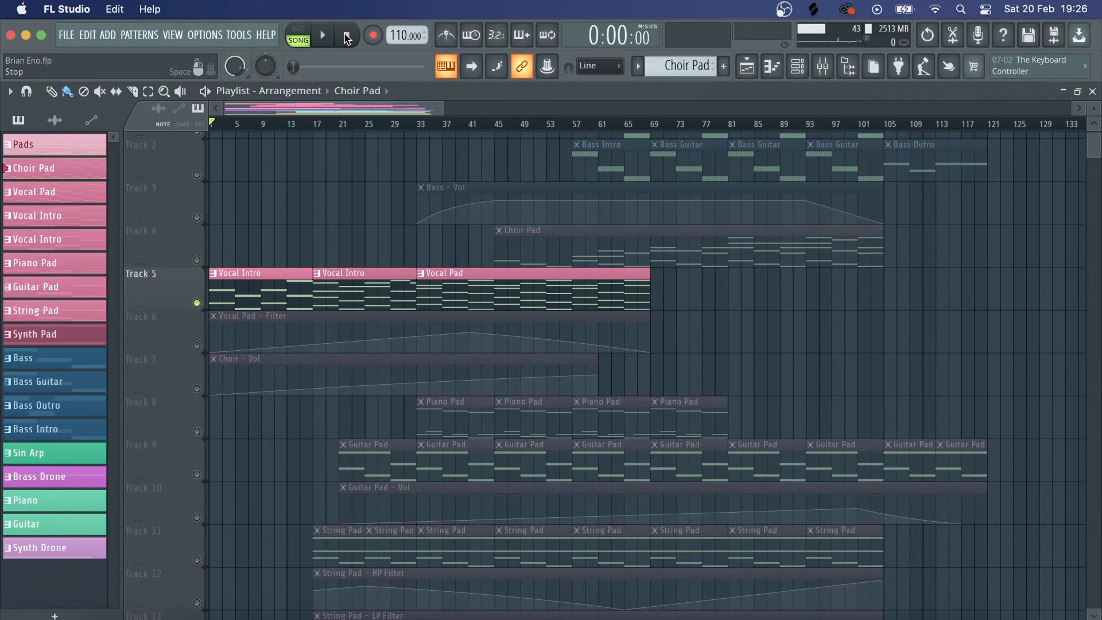
# - Play the soloed Vocal Intro track from the start and from bar 21, and stop playback
pyautogui.press('space')
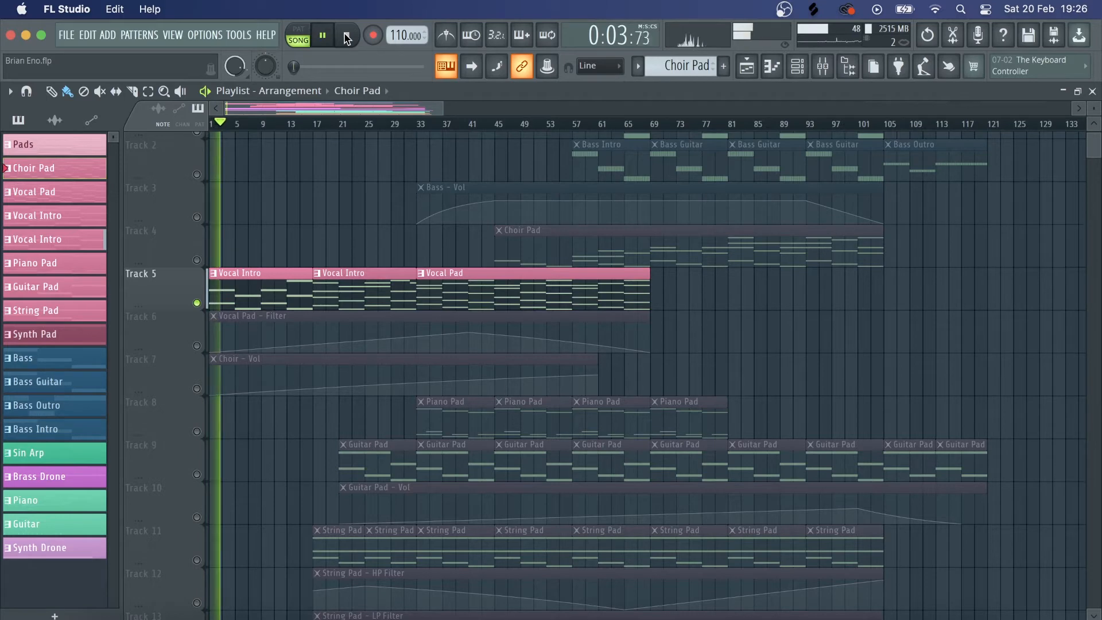
pyautogui.click(342, 125)
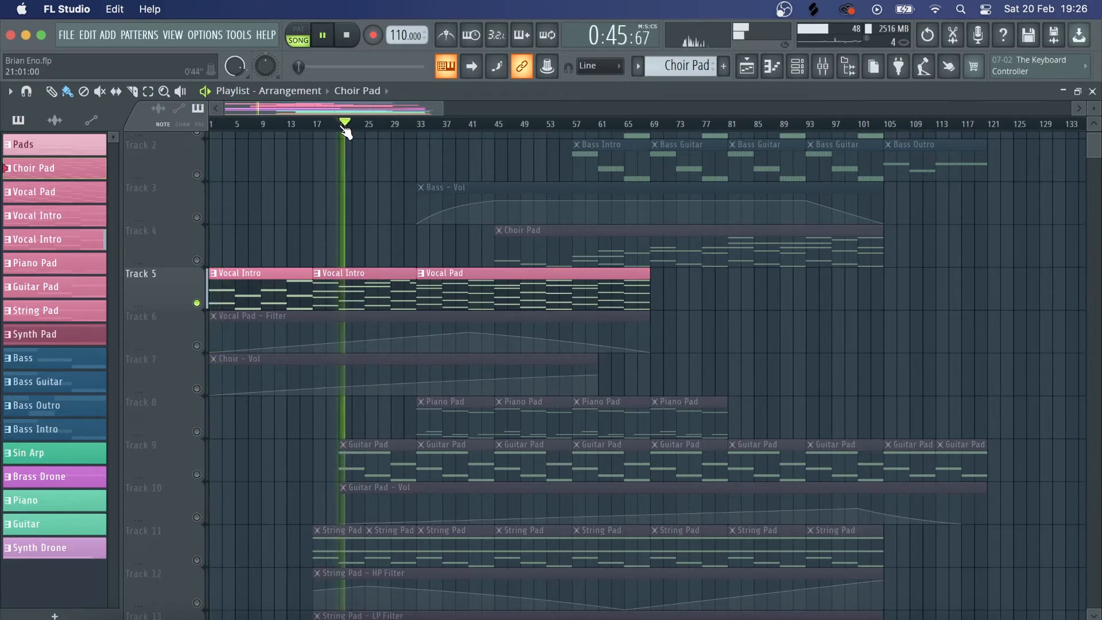
pyautogui.click(351, 35)
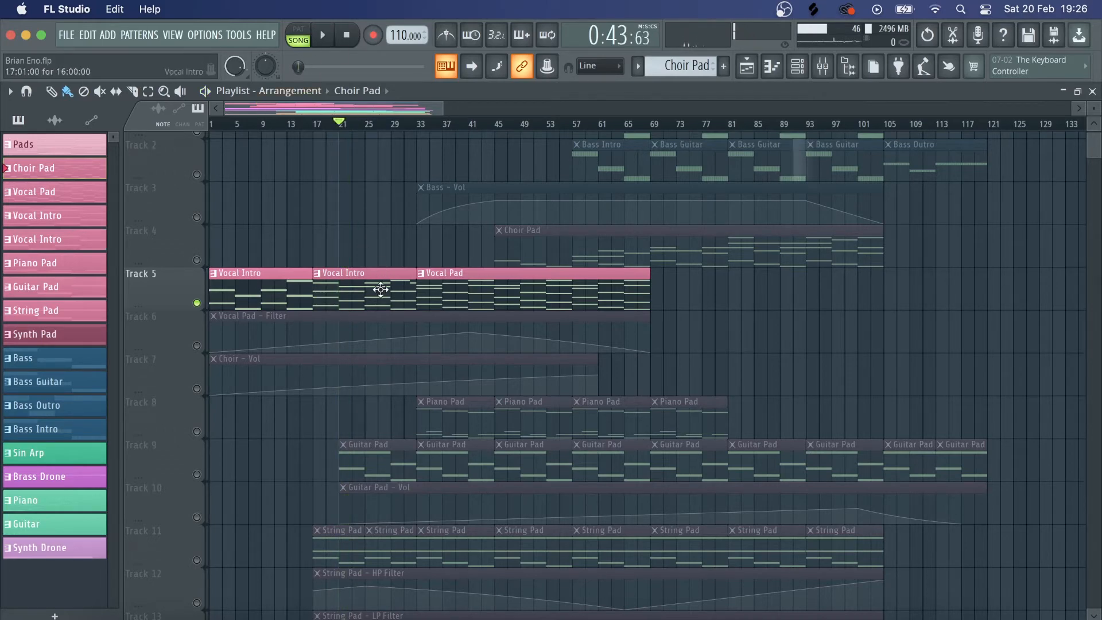
# - View the notes of the second Vocal Intro clip in the piano roll and return to the playlist
pyautogui.doubleClick(381, 289)
pyautogui.click(746, 67)
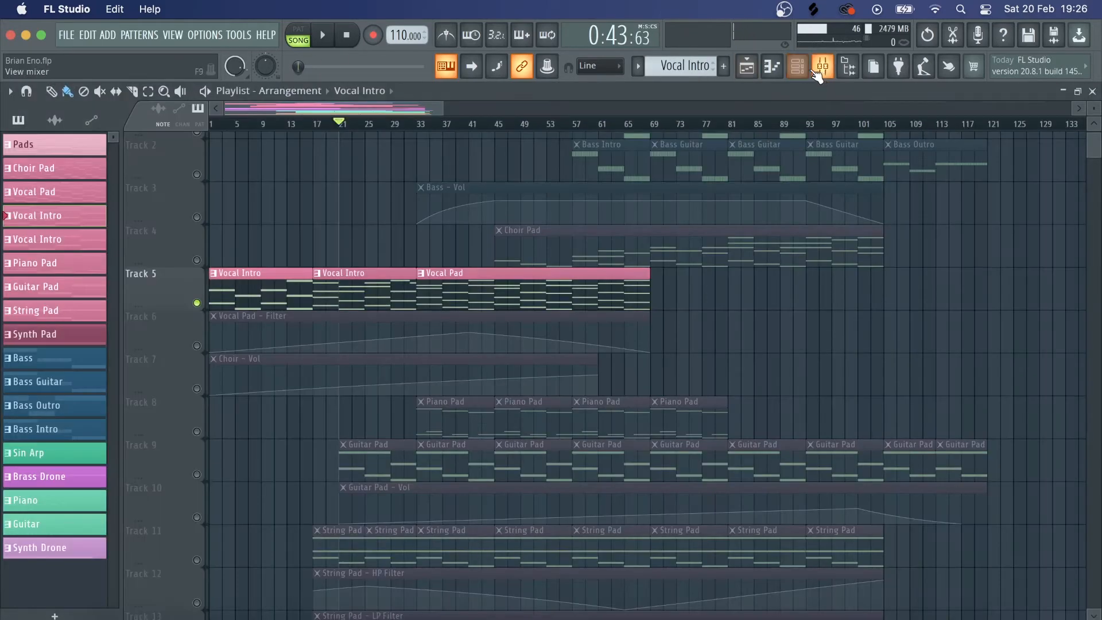
# - Open Edison on the Vocal Pad mixer track and play back its vocal sample
pyautogui.click(797, 67)
pyautogui.click(823, 67)
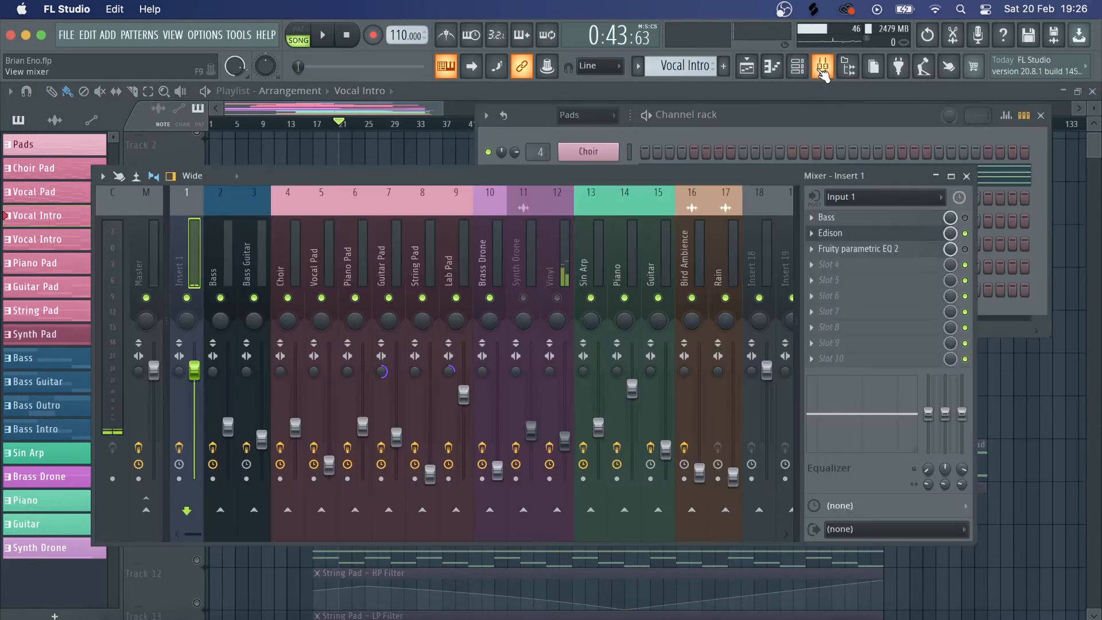
pyautogui.click(308, 273)
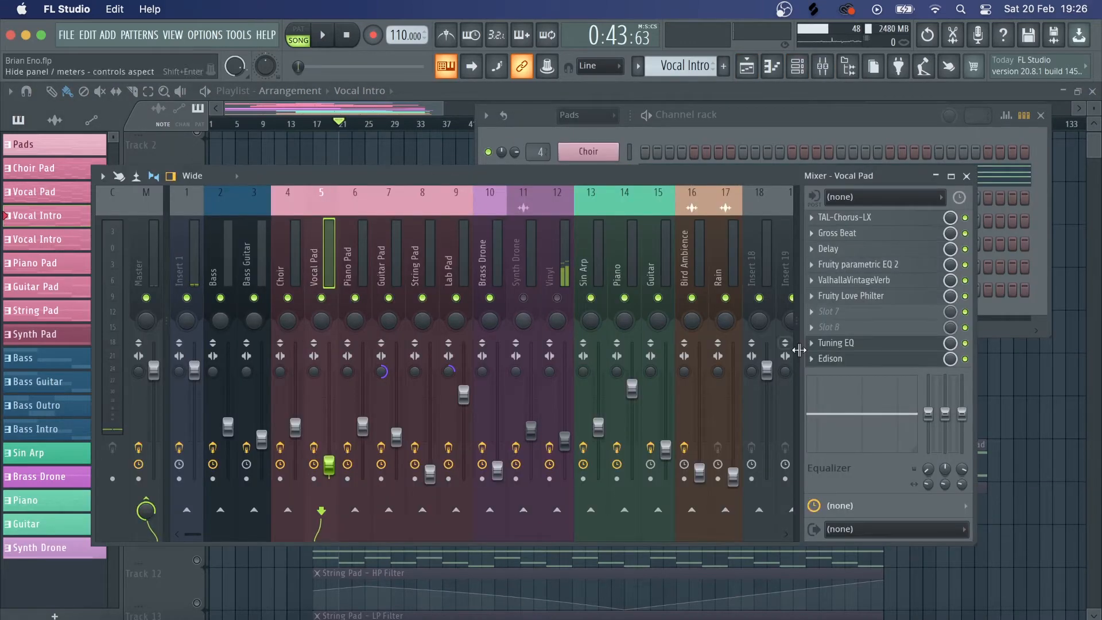
pyautogui.click(849, 358)
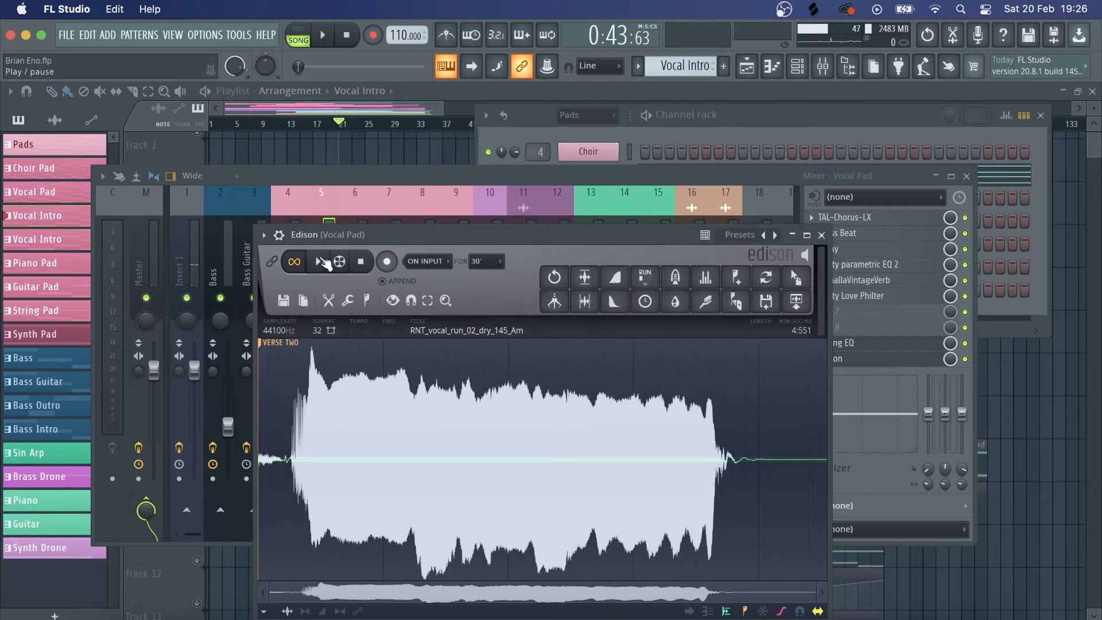
pyautogui.click(320, 263)
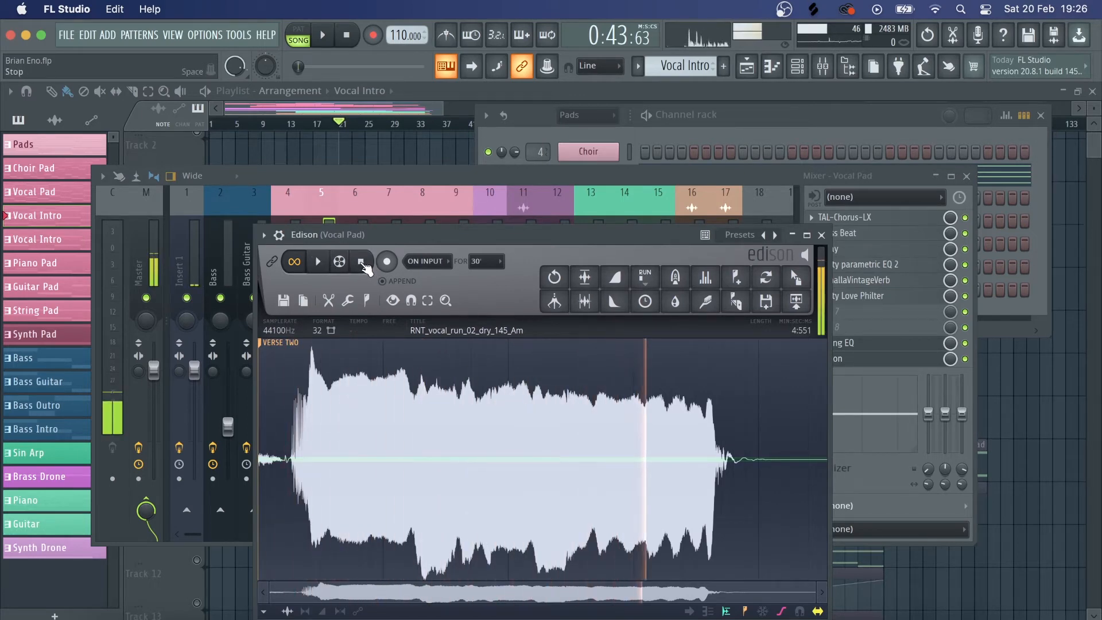
pyautogui.click(363, 264)
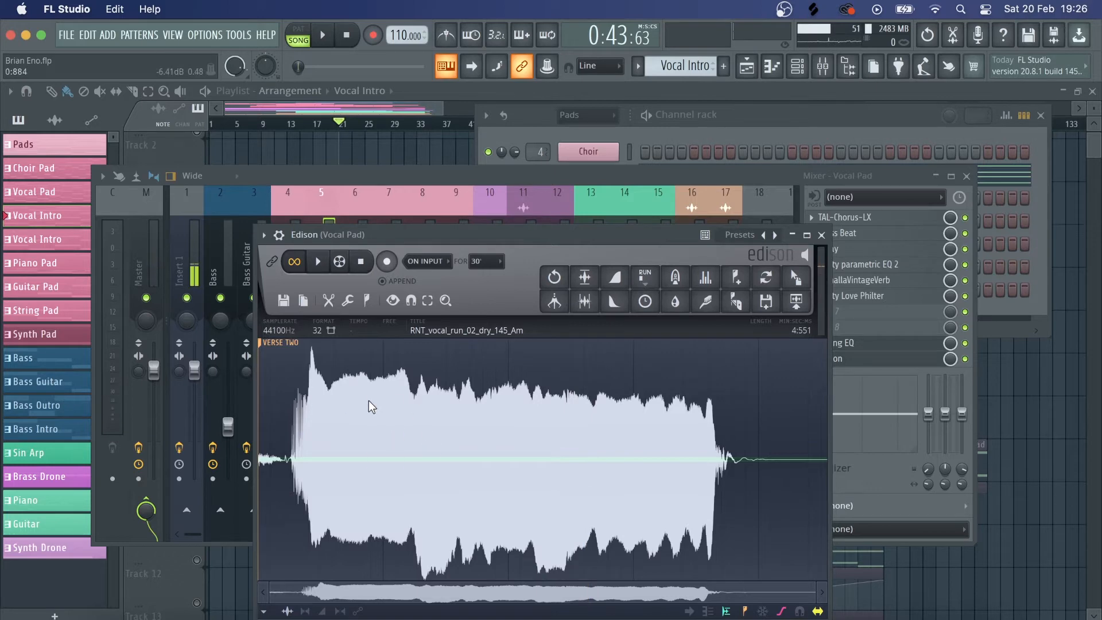
# - Select the vocal sample from about 0:575 to 1:134 in Edison and apply the Loop tuner to it
pyautogui.moveTo(330, 394); pyautogui.dragTo(382, 394)
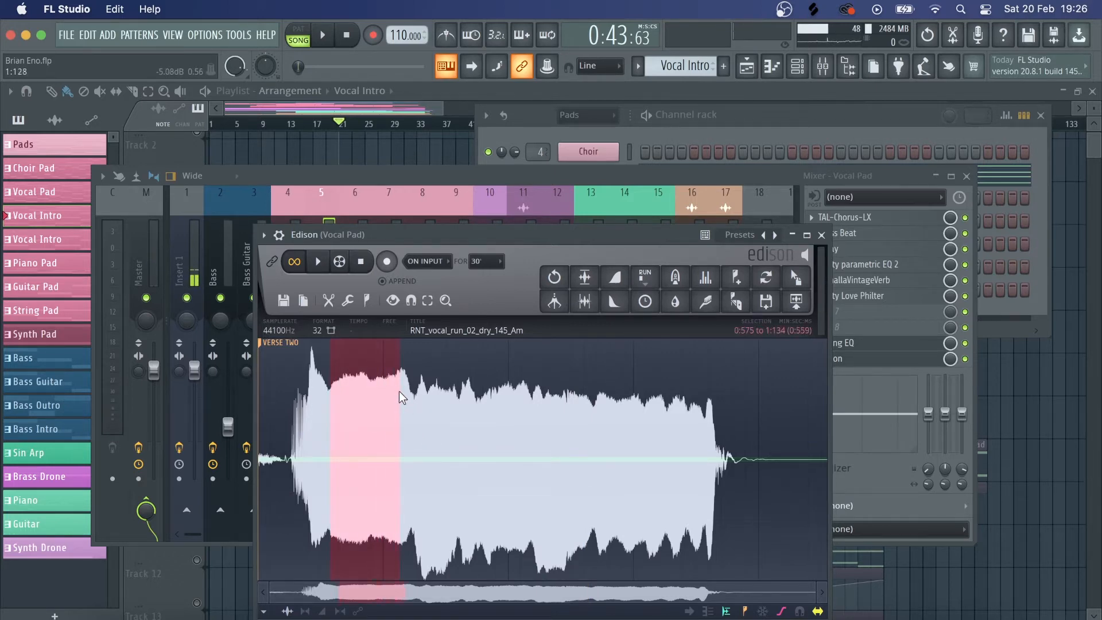
pyautogui.hotkey('ctrl', 'l')
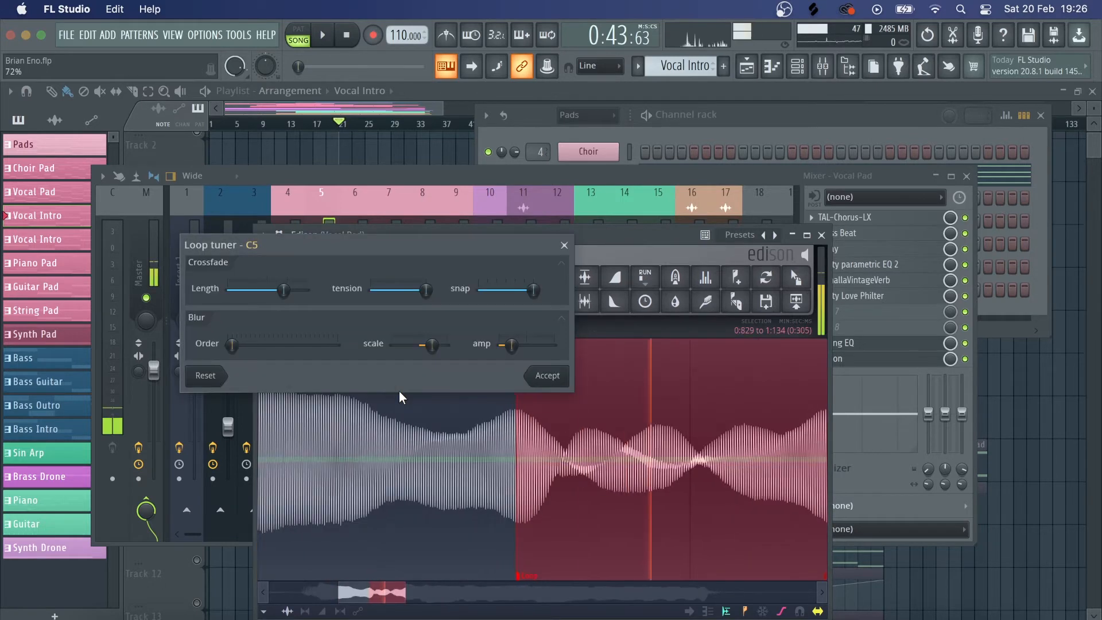
pyautogui.click(540, 378)
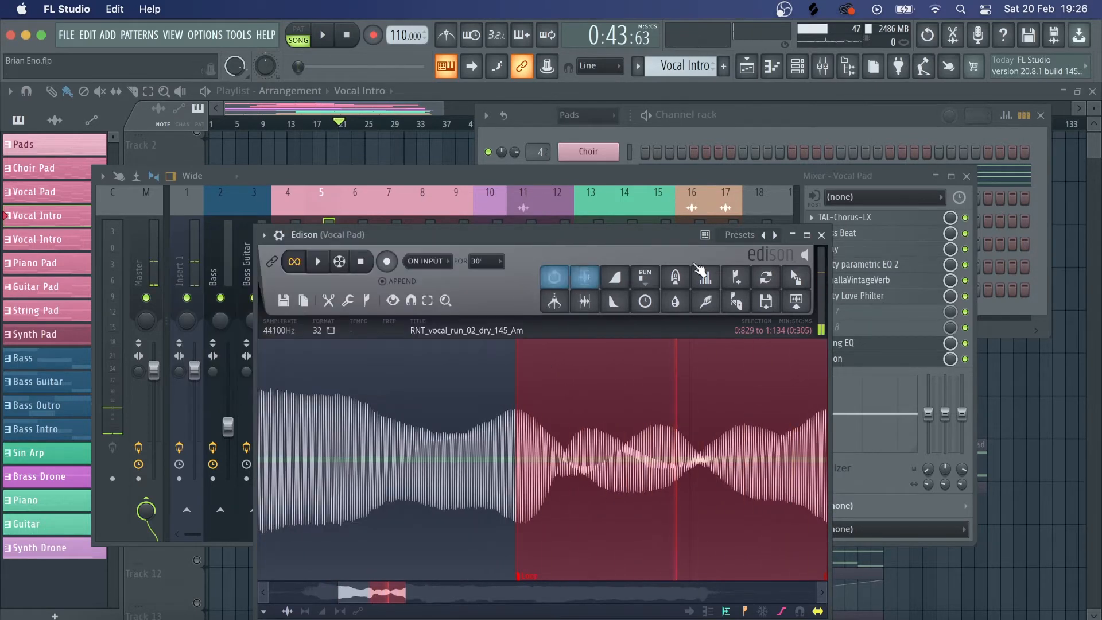
# - Try to send the looped vocal from Edison to the channel rack, and inspect the Vocal Pad channel's envelope and sample settings
pyautogui.moveTo(798, 282); pyautogui.dragTo(769, 152)
pyautogui.click(588, 174)
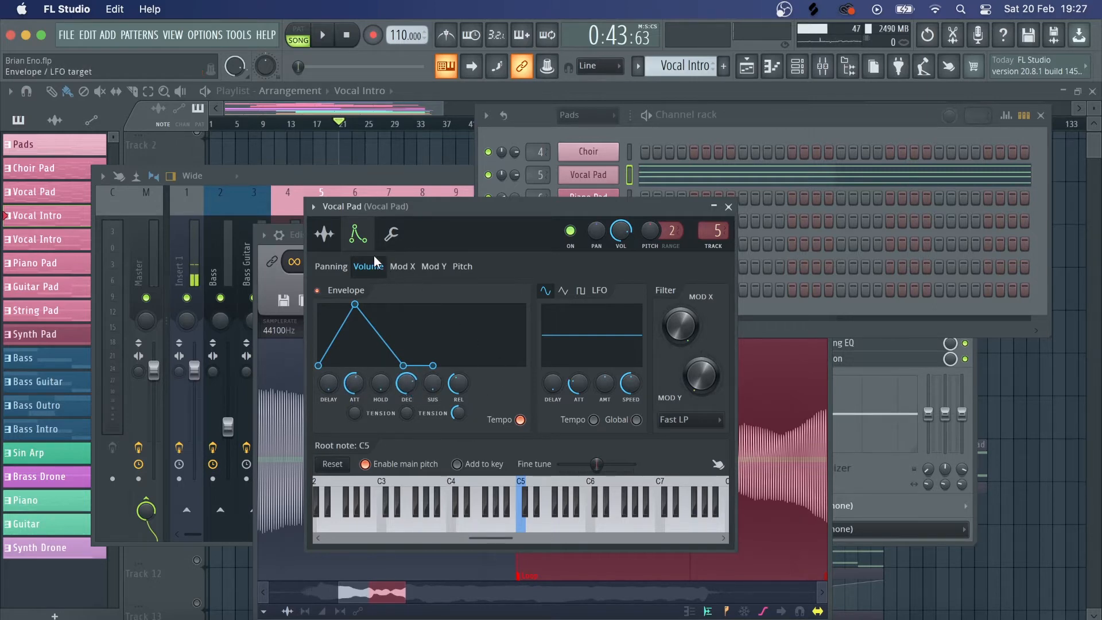
pyautogui.click(328, 234)
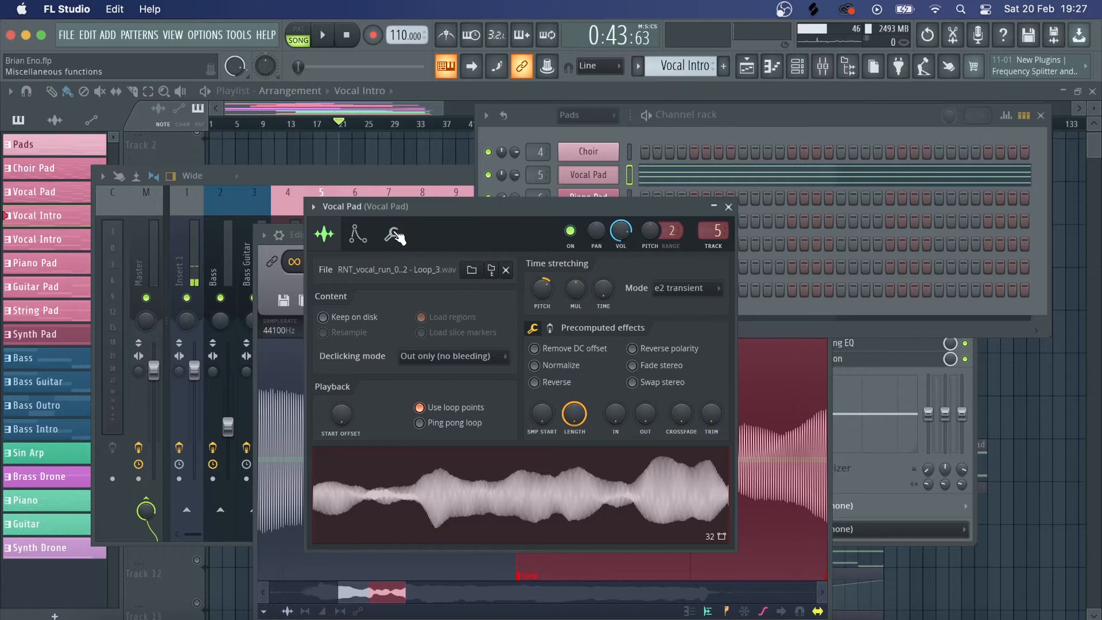
# - Move the Vocal Pad channel window aside and place the mixer in front, just below its header
pyautogui.moveTo(438, 210); pyautogui.dragTo(308, 157)
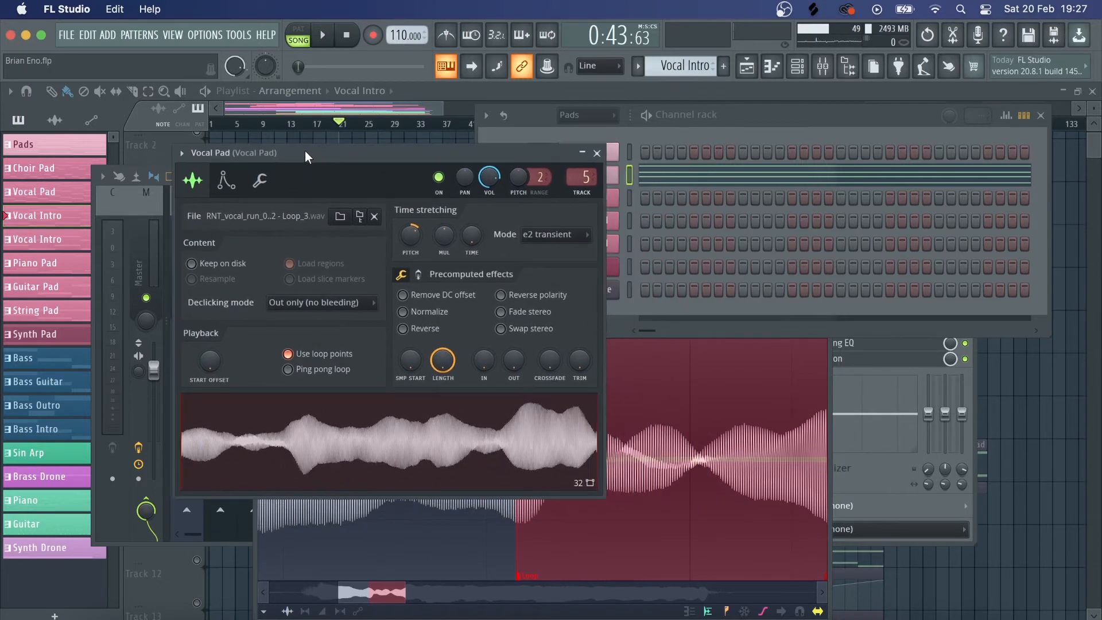
pyautogui.press('F9')
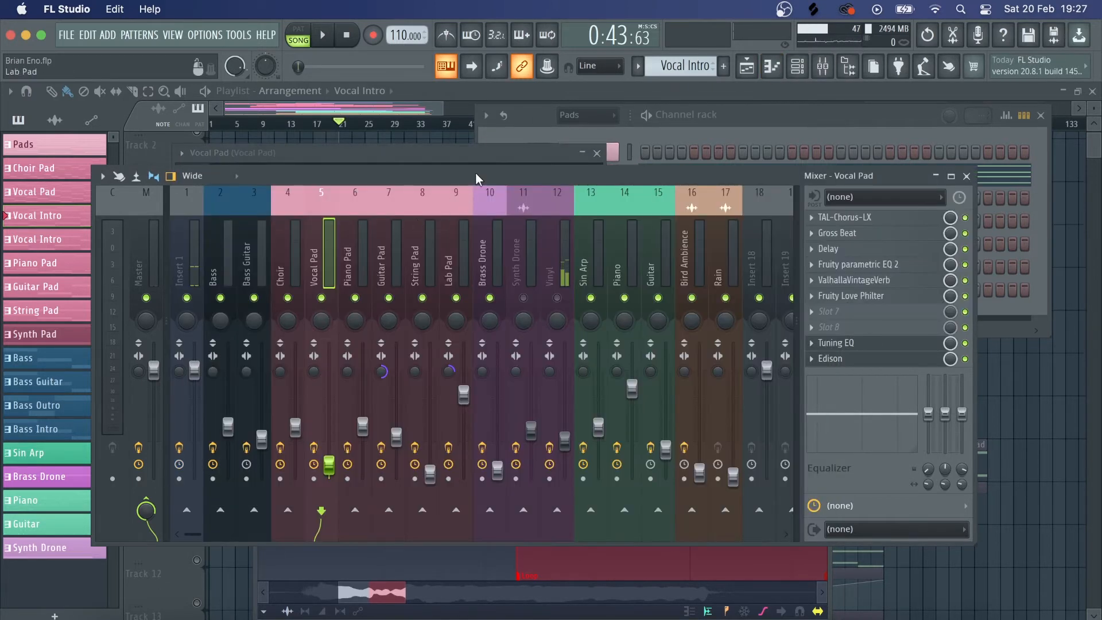
pyautogui.moveTo(475, 171); pyautogui.dragTo(555, 240)
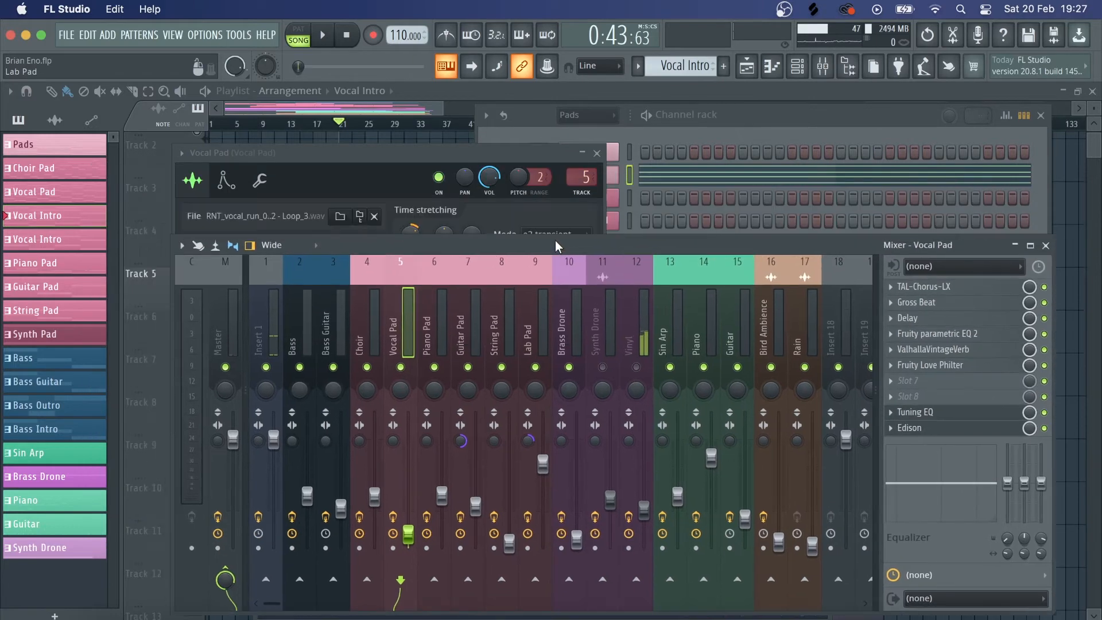
# - Open the Tuning EQ on the Vocal Pad track and audition a note just below C5 from the Vocal Pad channel's preview keyboard
pyautogui.click(977, 415)
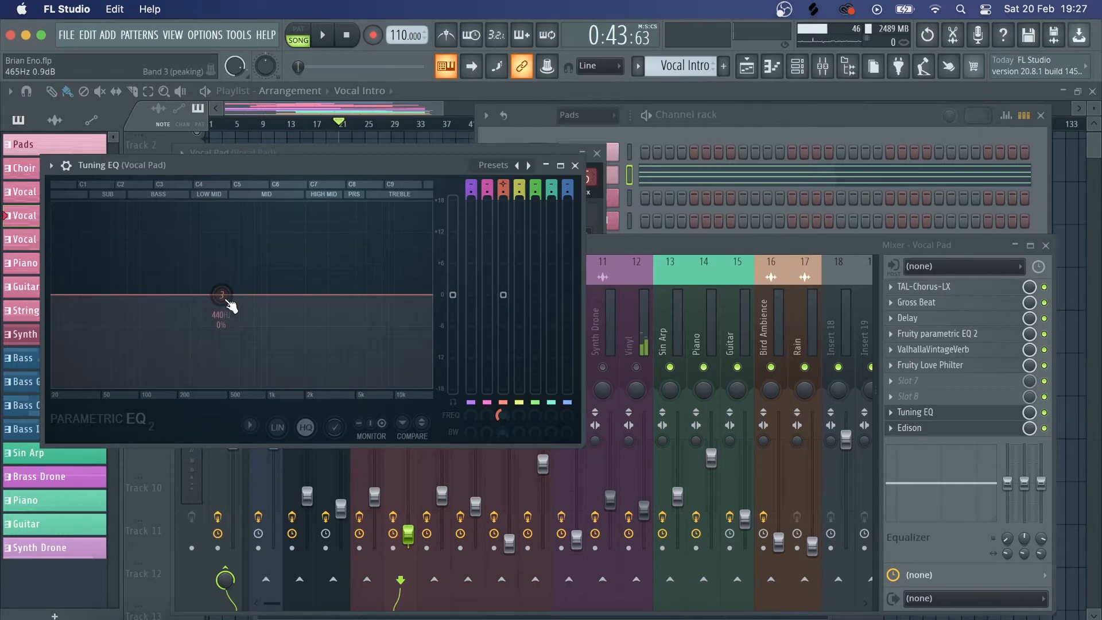
pyautogui.click(770, 132)
pyautogui.click(602, 180)
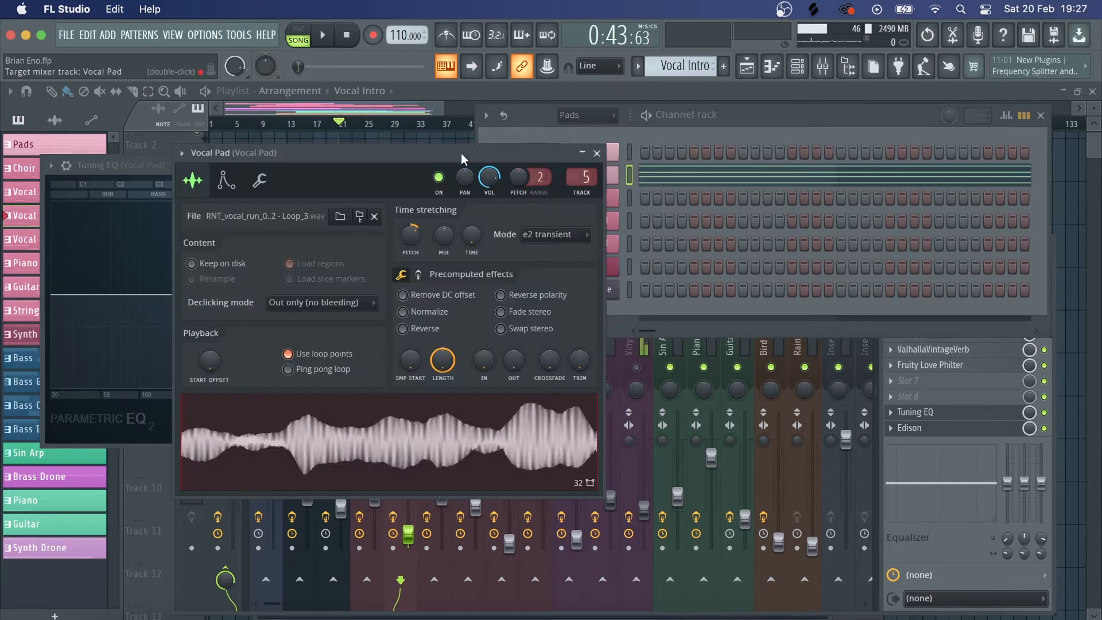
pyautogui.click(457, 181)
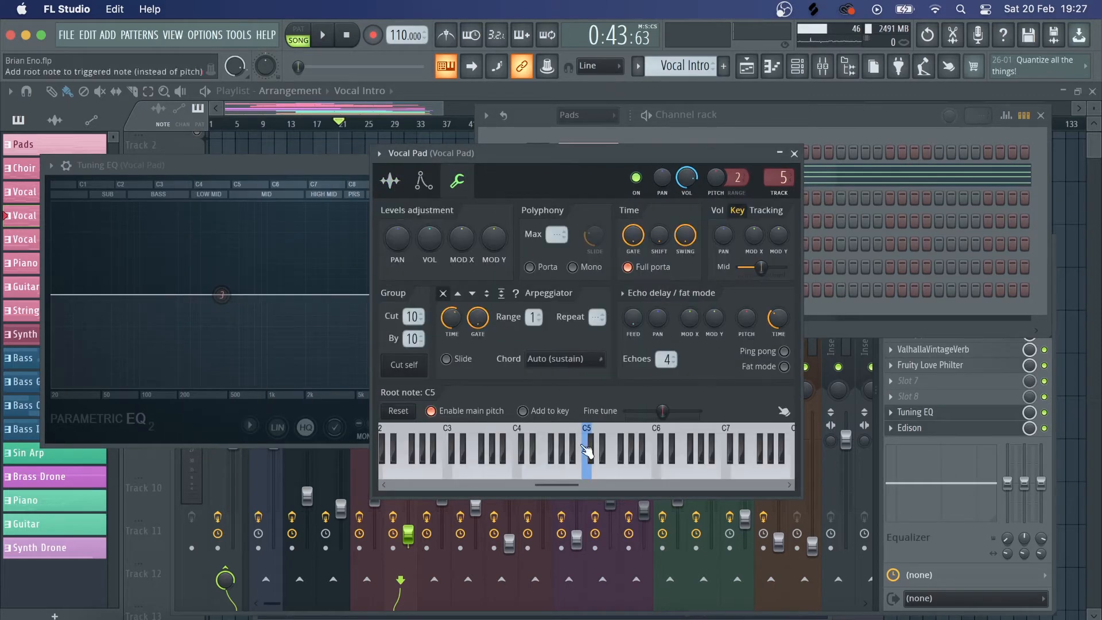
pyautogui.click(572, 475)
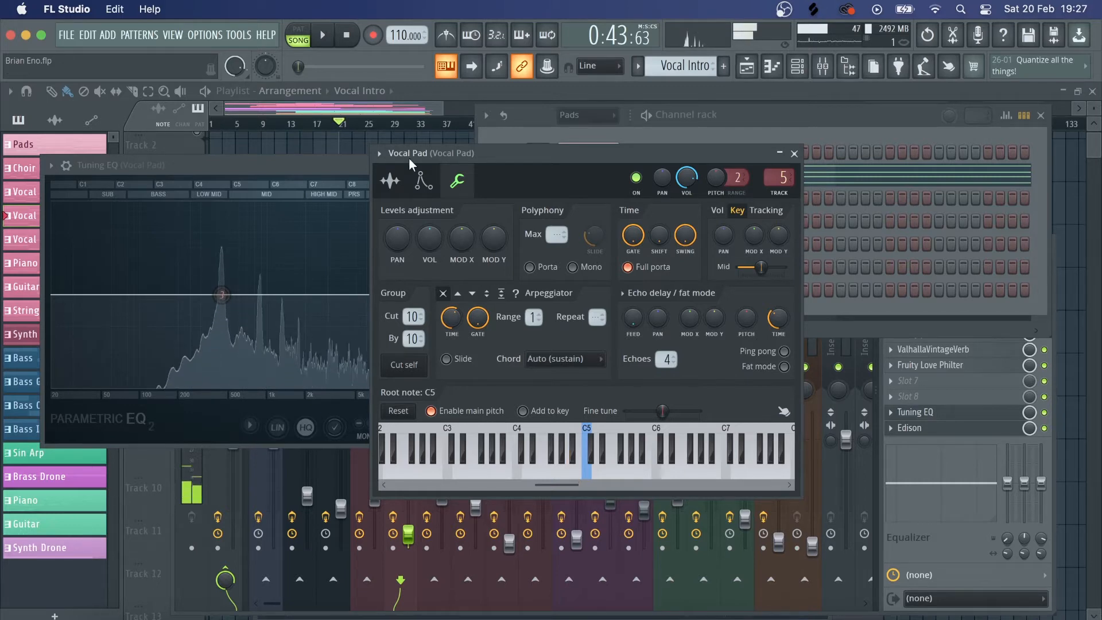
# - Boost the 440 Hz band in the Tuning EQ, audition lower notes against it, and revisit the Vocal Pad channel's sample settings
pyautogui.click(344, 164)
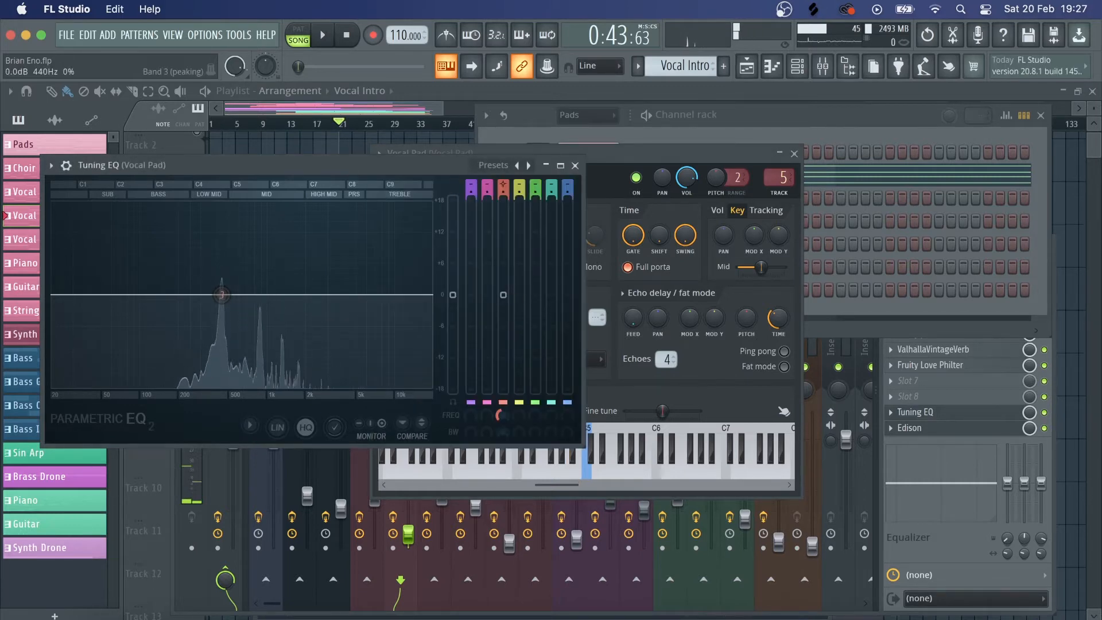
pyautogui.moveTo(503, 294); pyautogui.dragTo(504, 209)
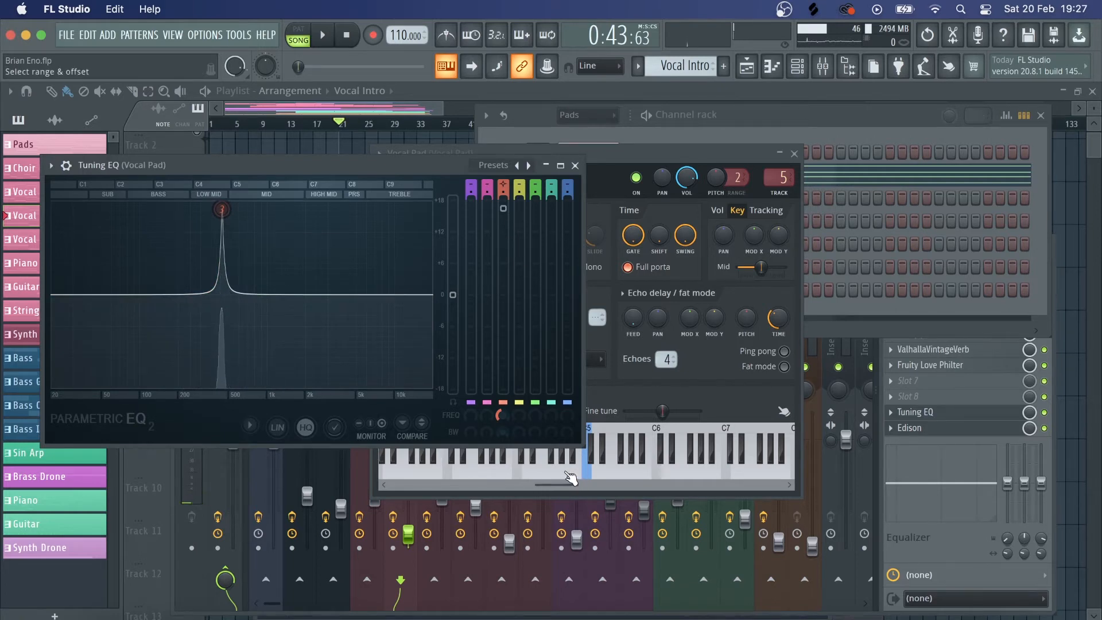
pyautogui.click(573, 475)
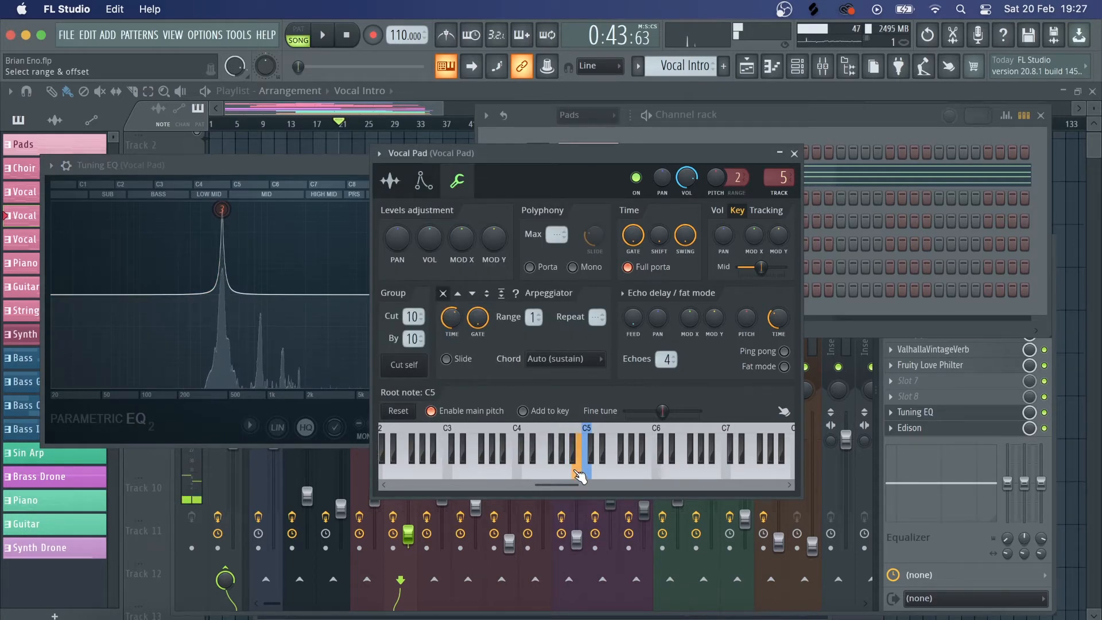
pyautogui.click(548, 468)
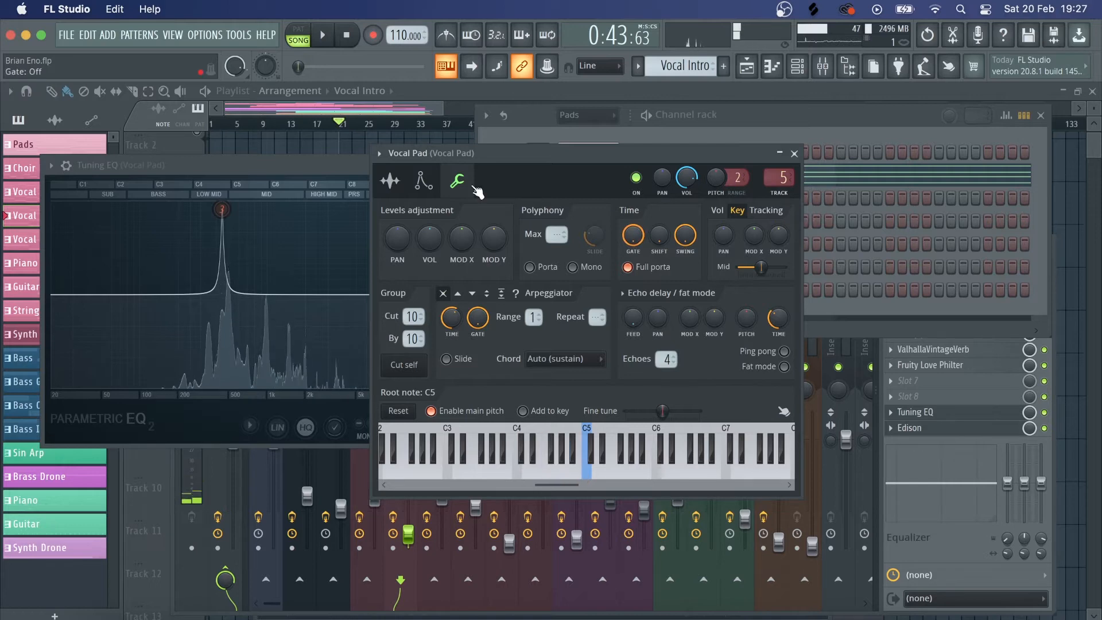
pyautogui.click(389, 180)
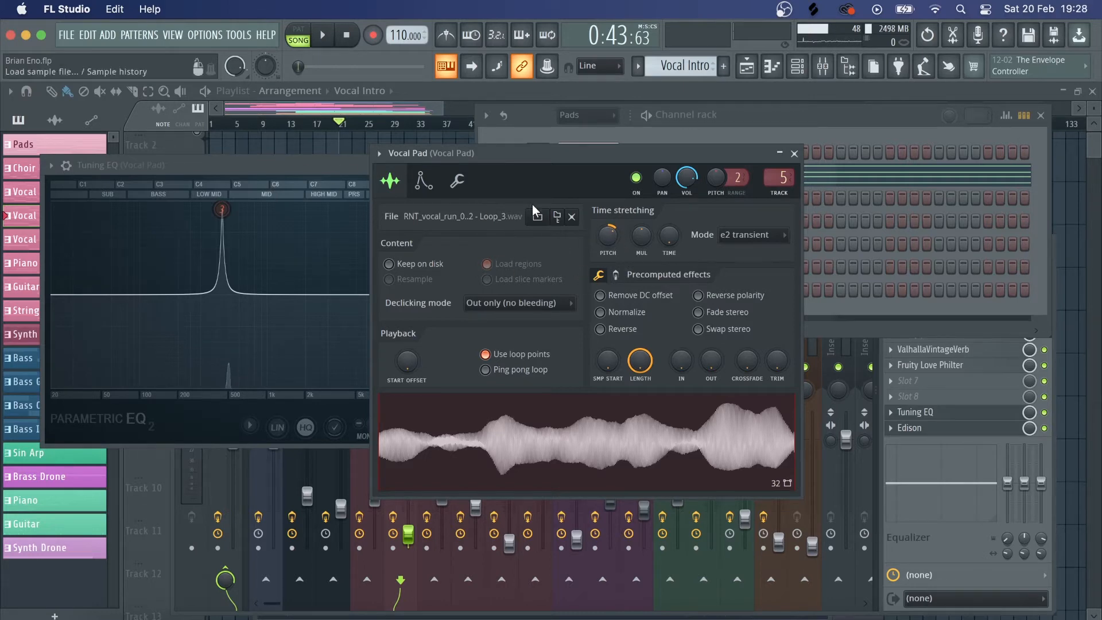
pyautogui.click(304, 162)
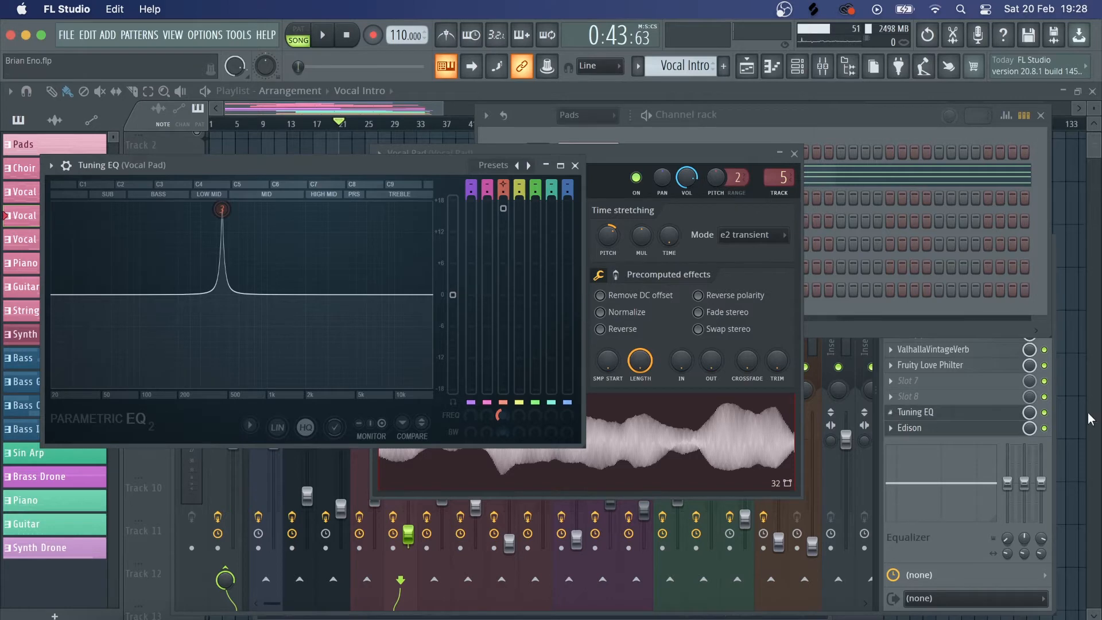
# - Disable Tuning EQ, Edison and the effects from Gross Beat through Fruity Love Philter on the Vocal Pad track, and clear the open plugin windows
pyautogui.click(1044, 412)
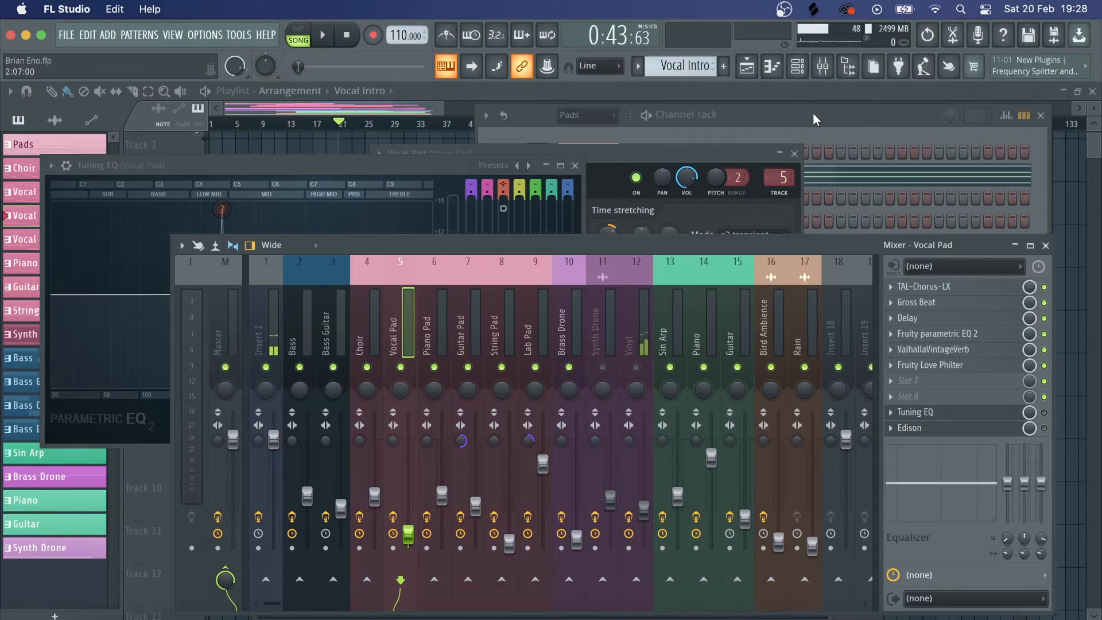
pyautogui.press('F12')
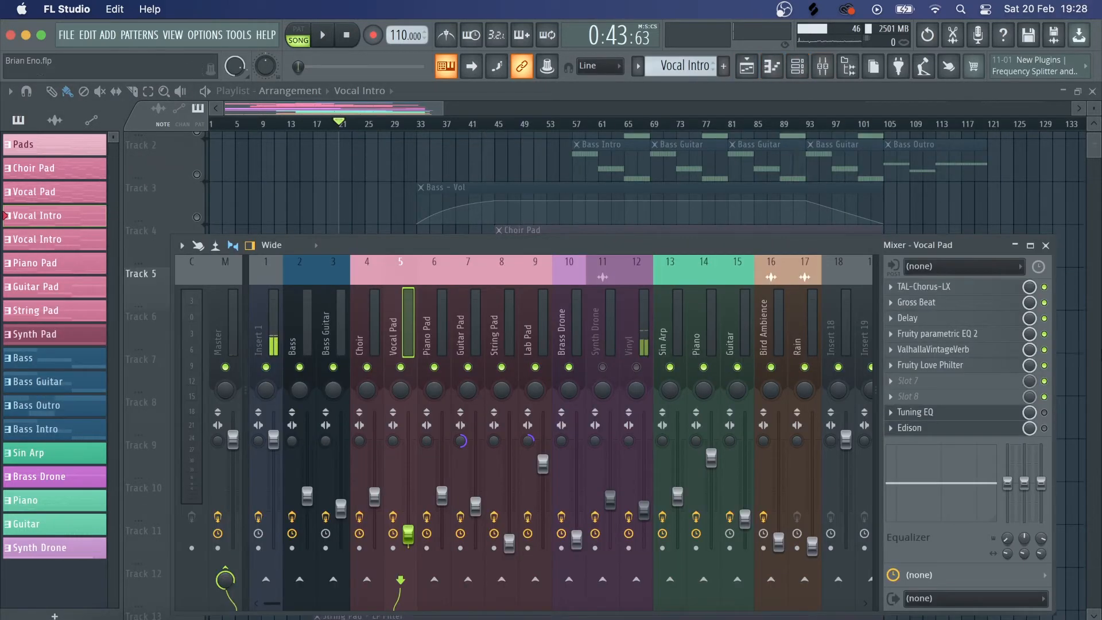
pyautogui.click(1044, 302)
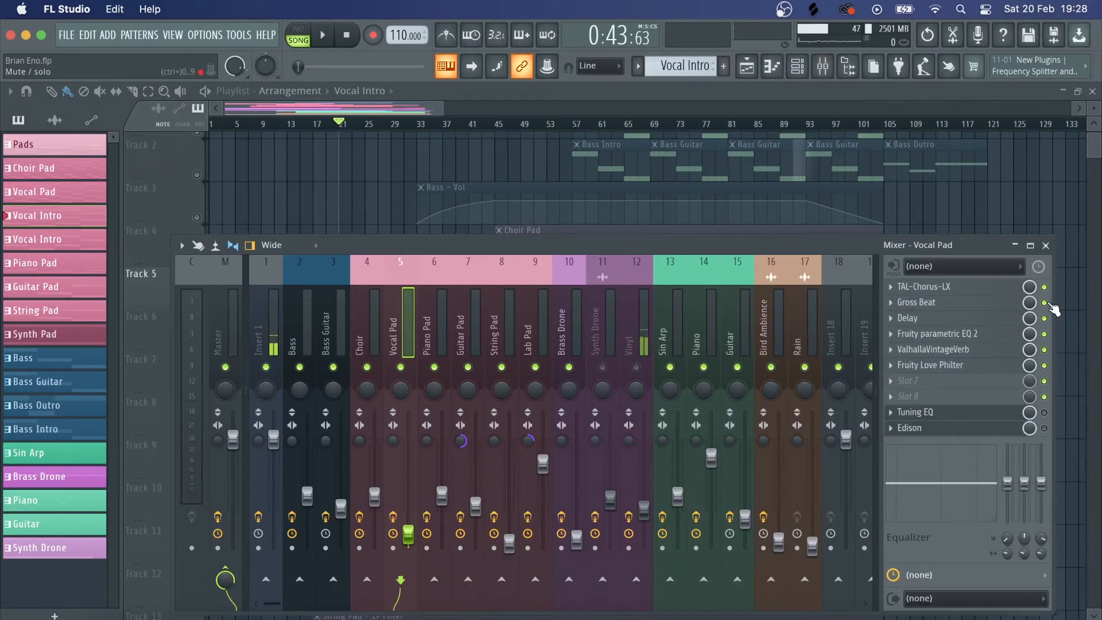
pyautogui.click(1044, 335)
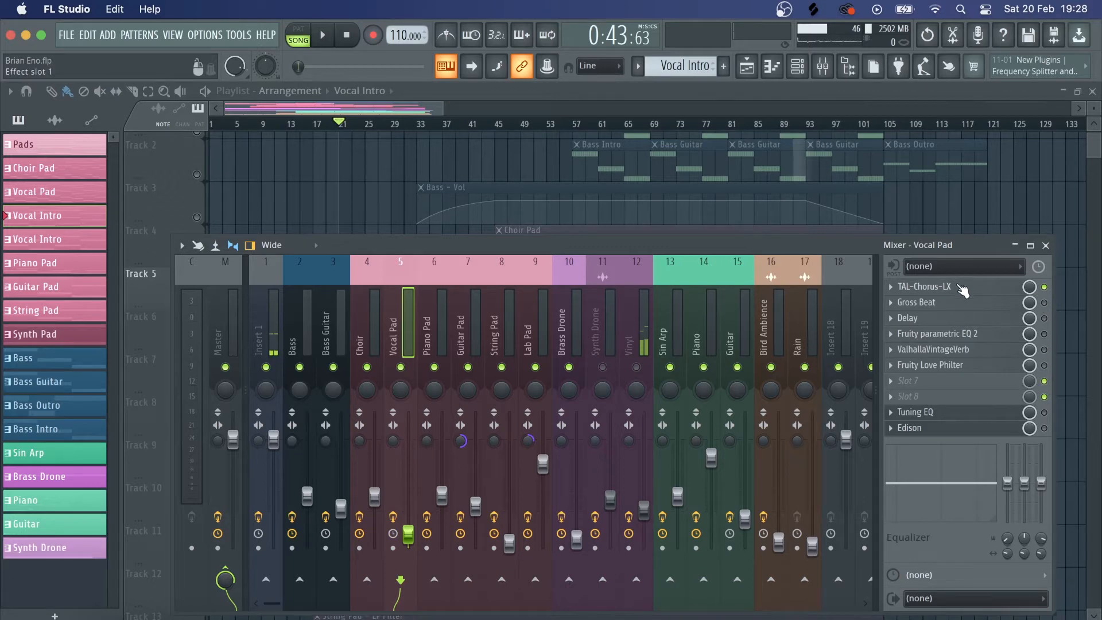
# - Open TAL-Chorus-LX and compare the vocal pad with and without the chorus during playback, leaving the effect enabled
pyautogui.click(960, 289)
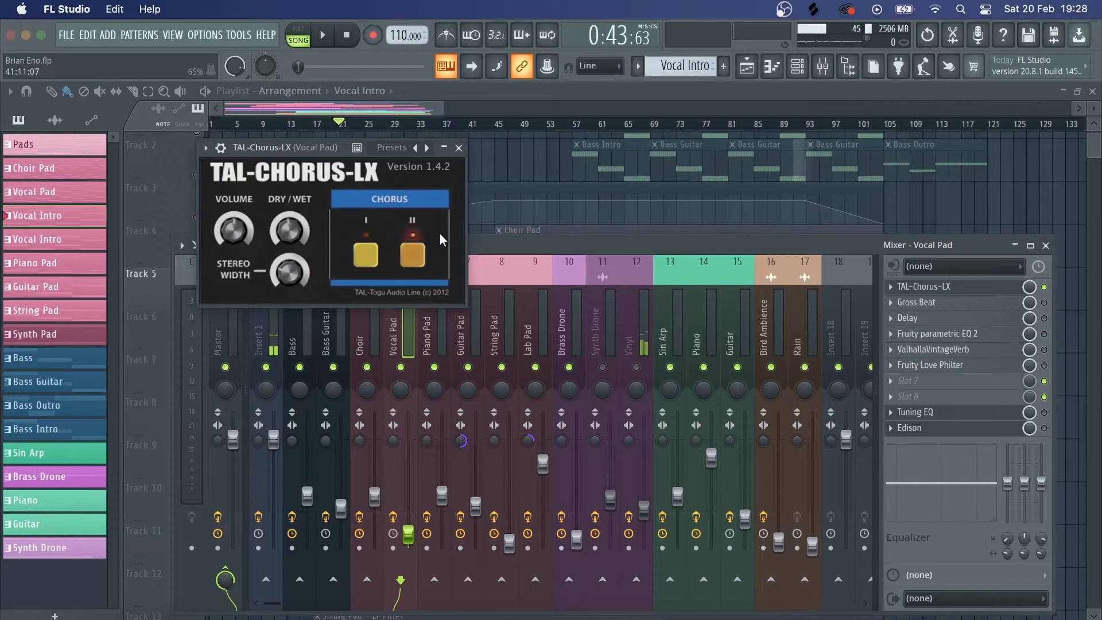
pyautogui.press('space')
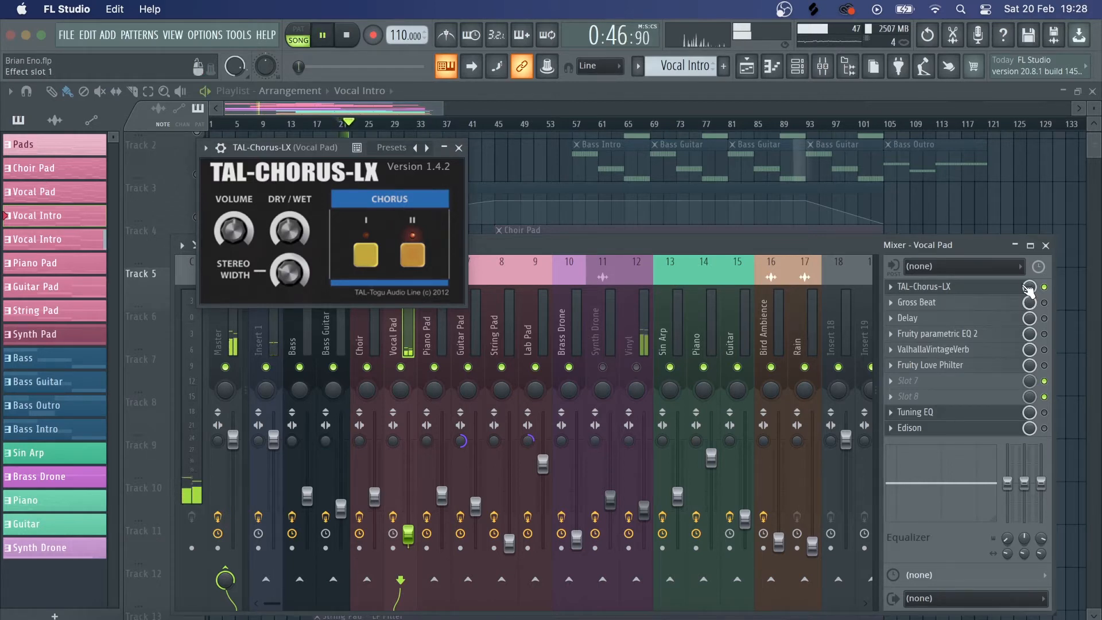
pyautogui.click(1044, 288)
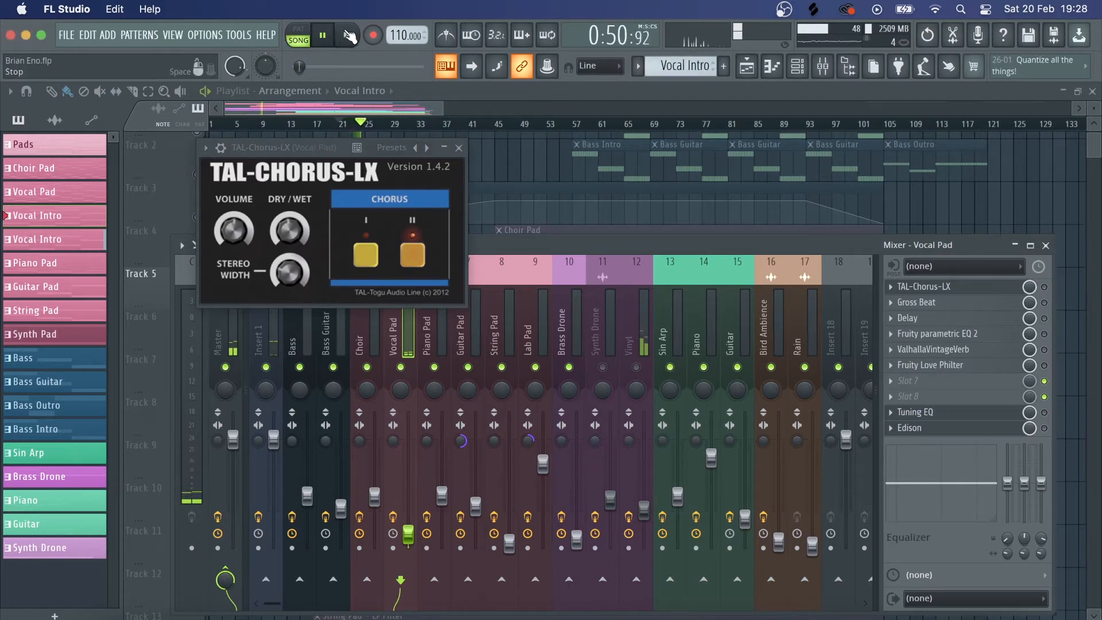
pyautogui.click(348, 35)
pyautogui.click(1044, 287)
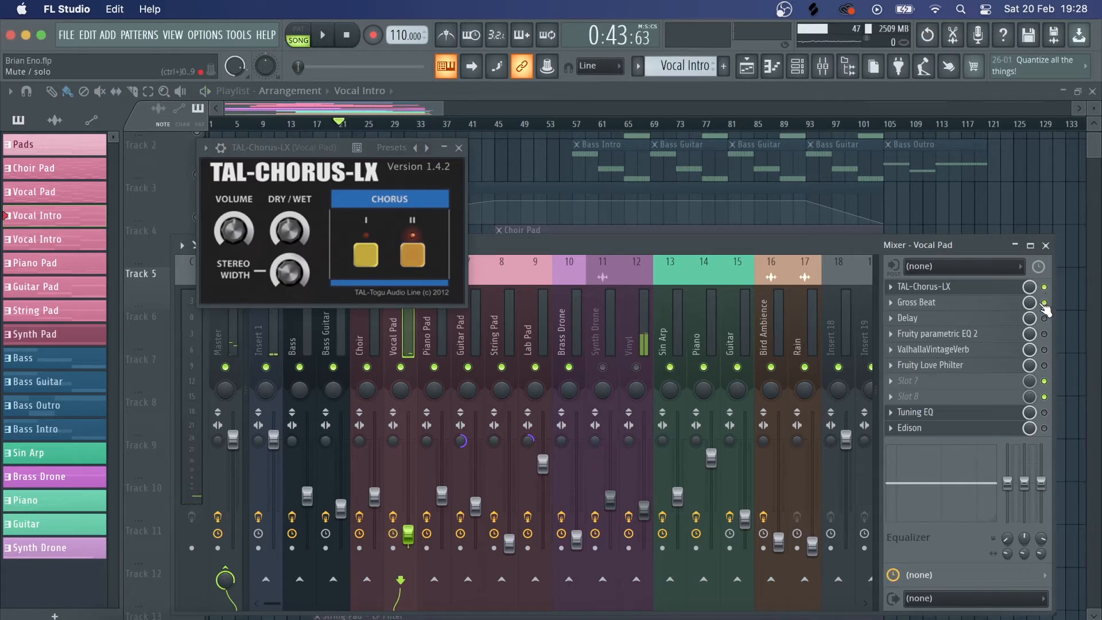
# - Open Gross Beat on the Vocal Pad track, audition its Complex 10 time pattern with a varied time mix, and close it
pyautogui.click(976, 302)
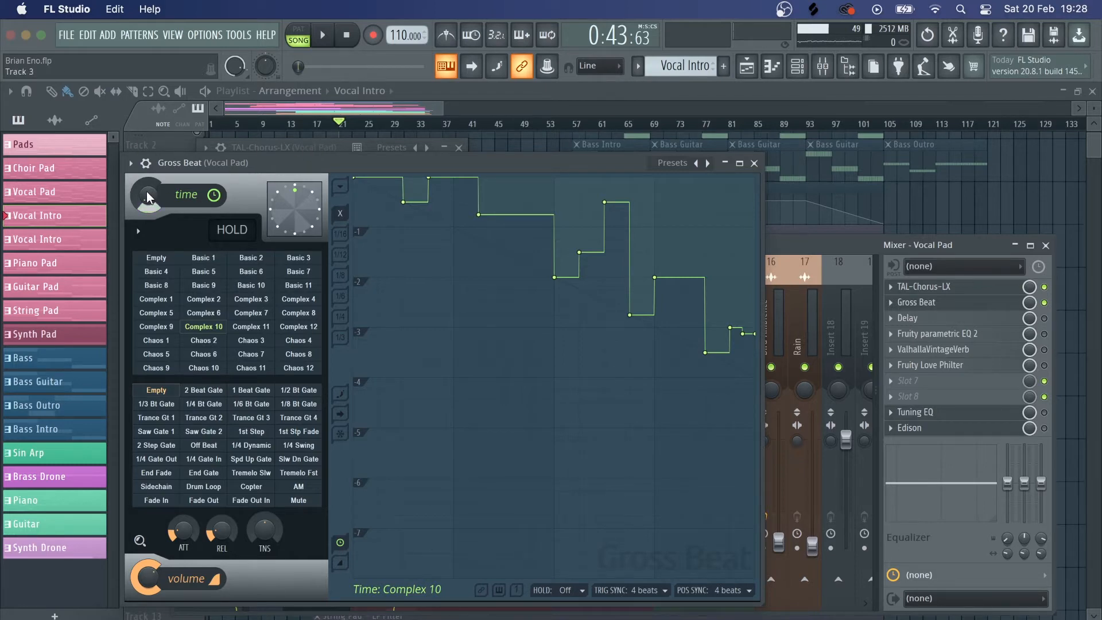
pyautogui.press('space')
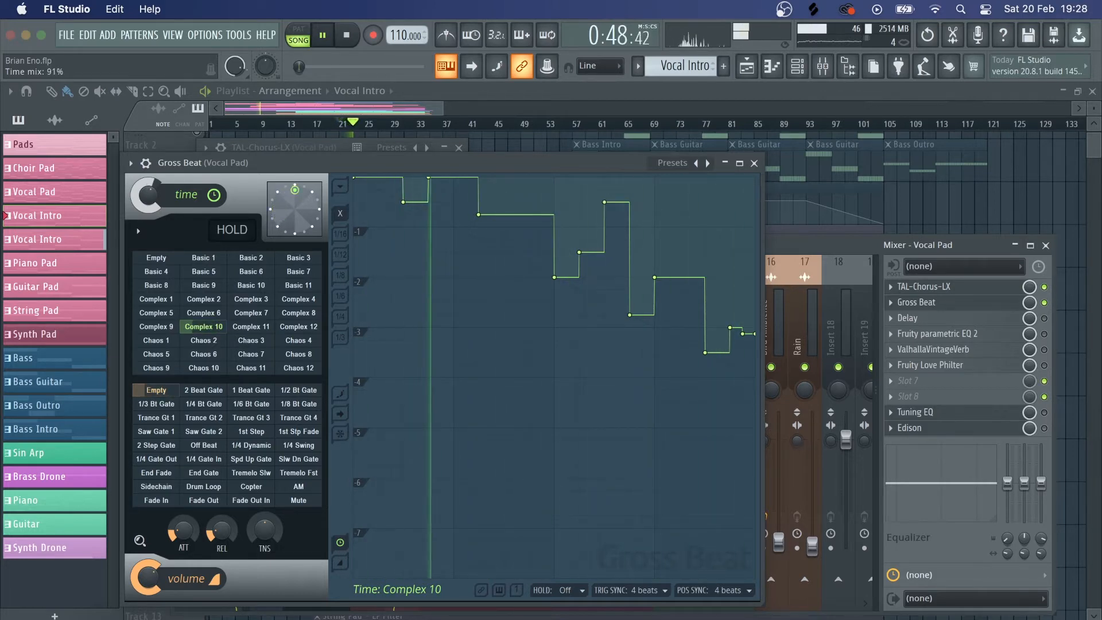
pyautogui.press('space')
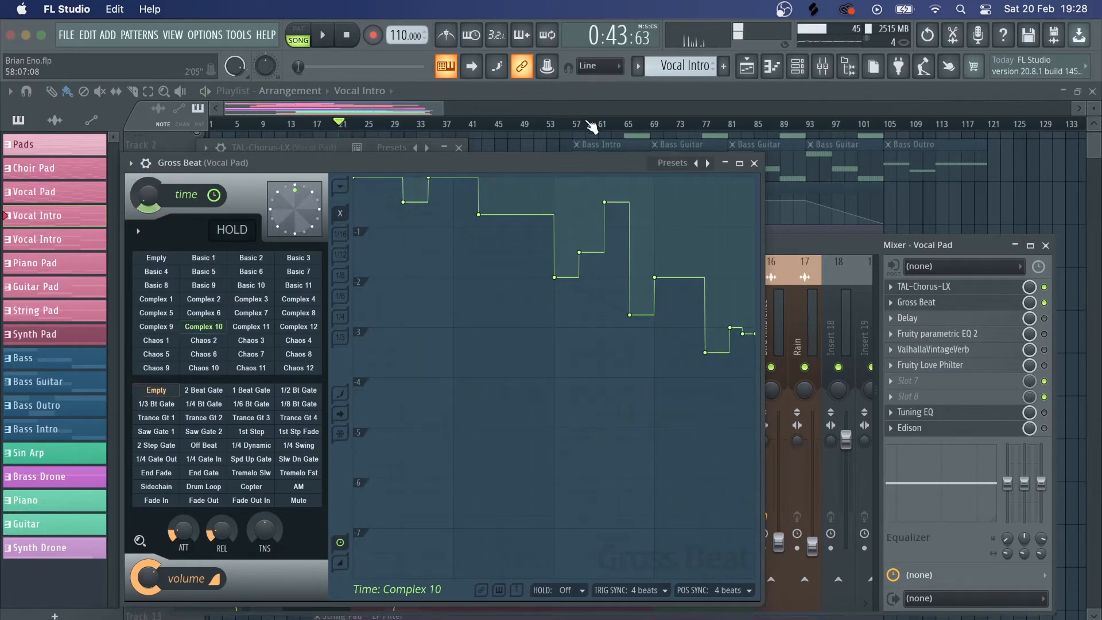
pyautogui.click(755, 163)
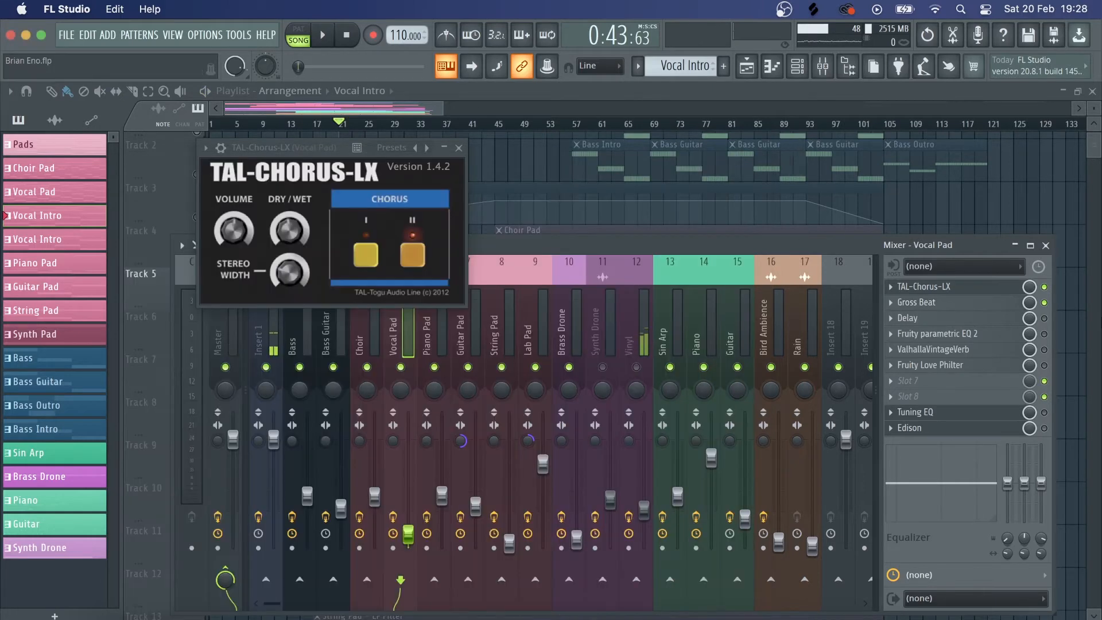
# - Enable Delay and Fruity parametric EQ 2 on the Vocal Pad track and inspect their settings during playback
pyautogui.click(1045, 318)
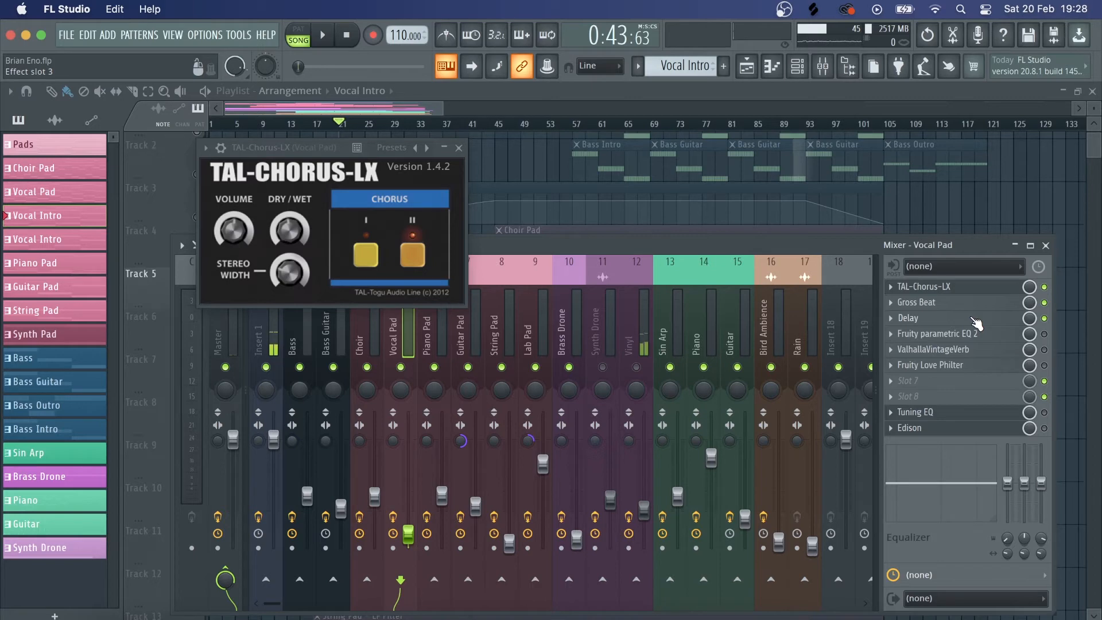
pyautogui.click(974, 319)
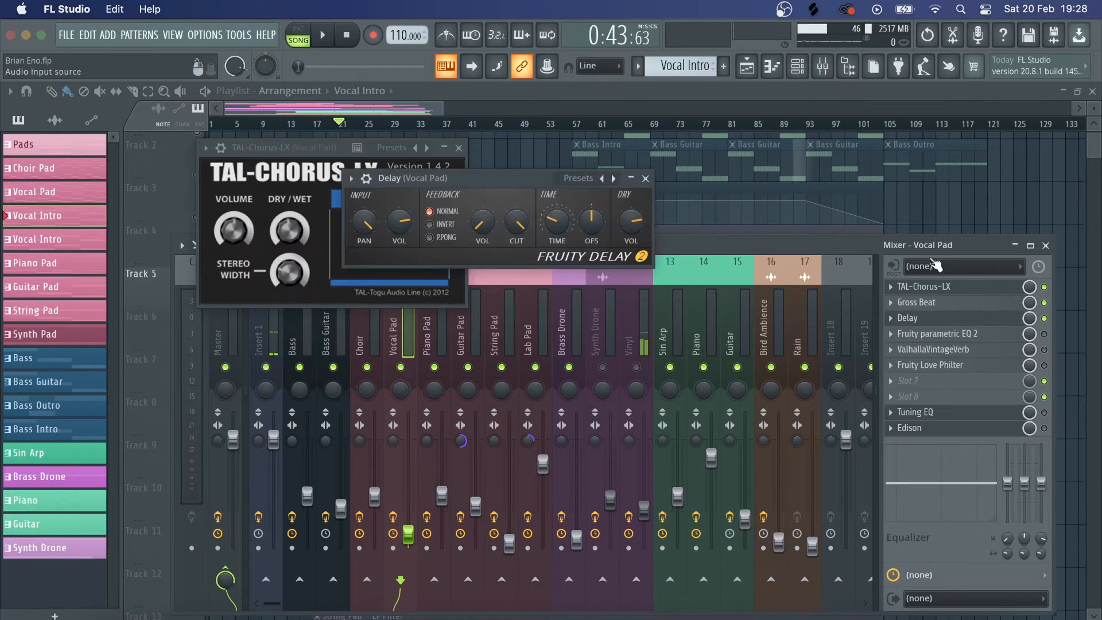
pyautogui.press('space')
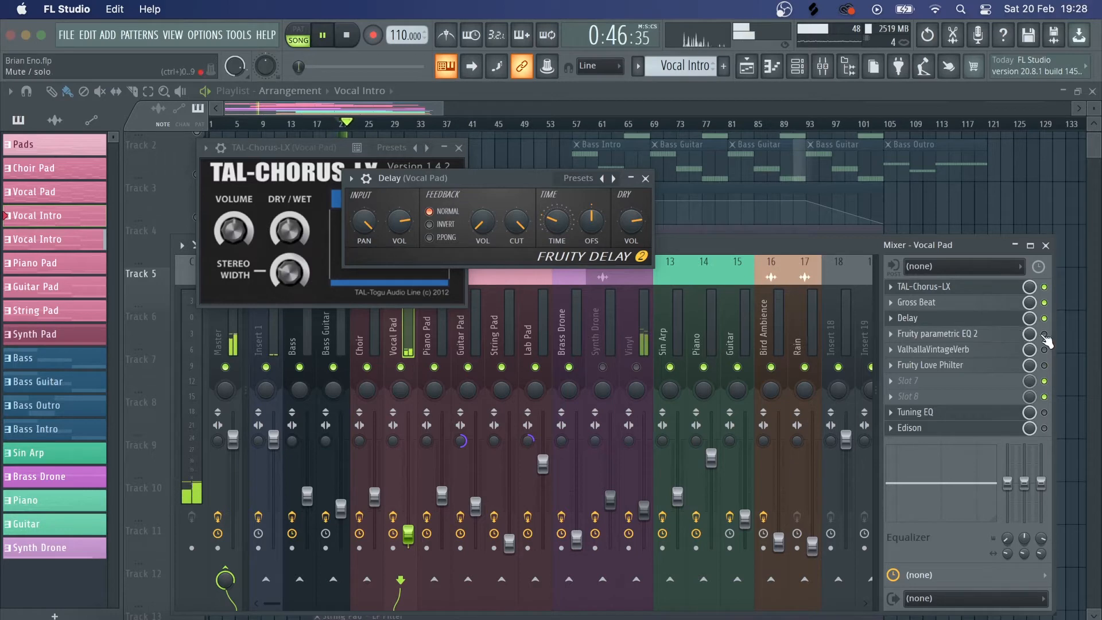
pyautogui.click(930, 334)
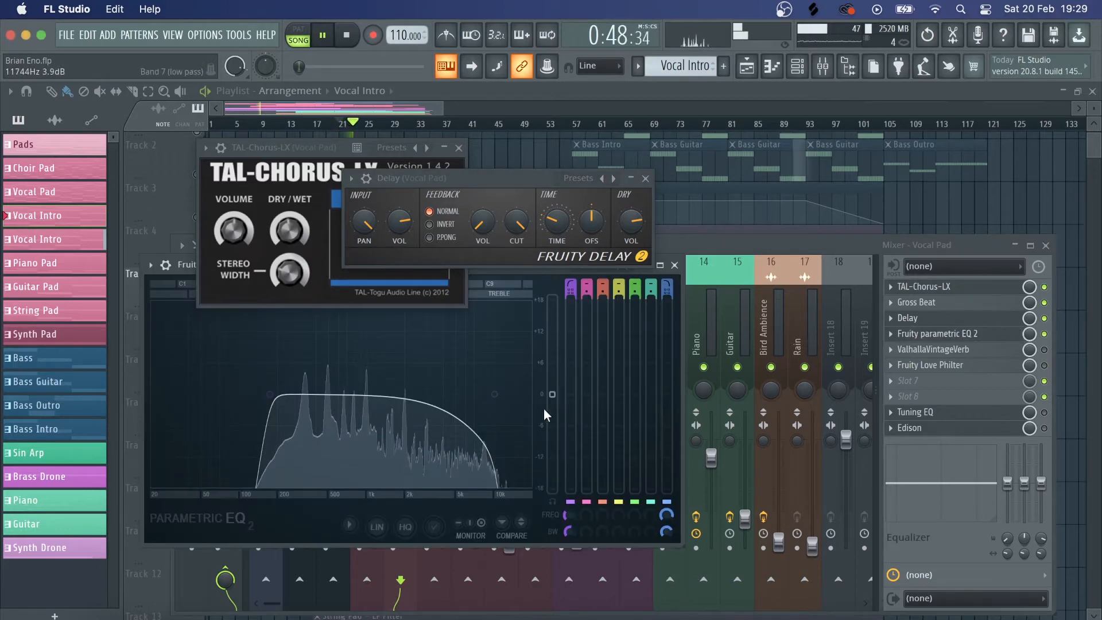
# - Enable ValhallaVintageVerb on the Vocal Pad track, listen to the pad with the reverb, and return playback to the song start
pyautogui.click(1045, 349)
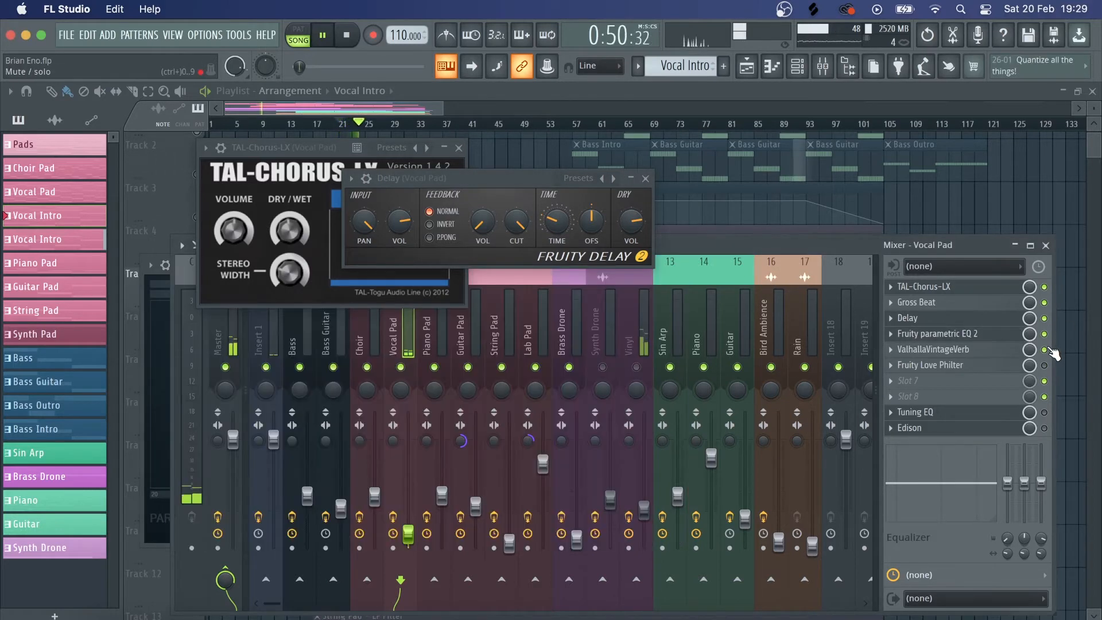
pyautogui.click(933, 349)
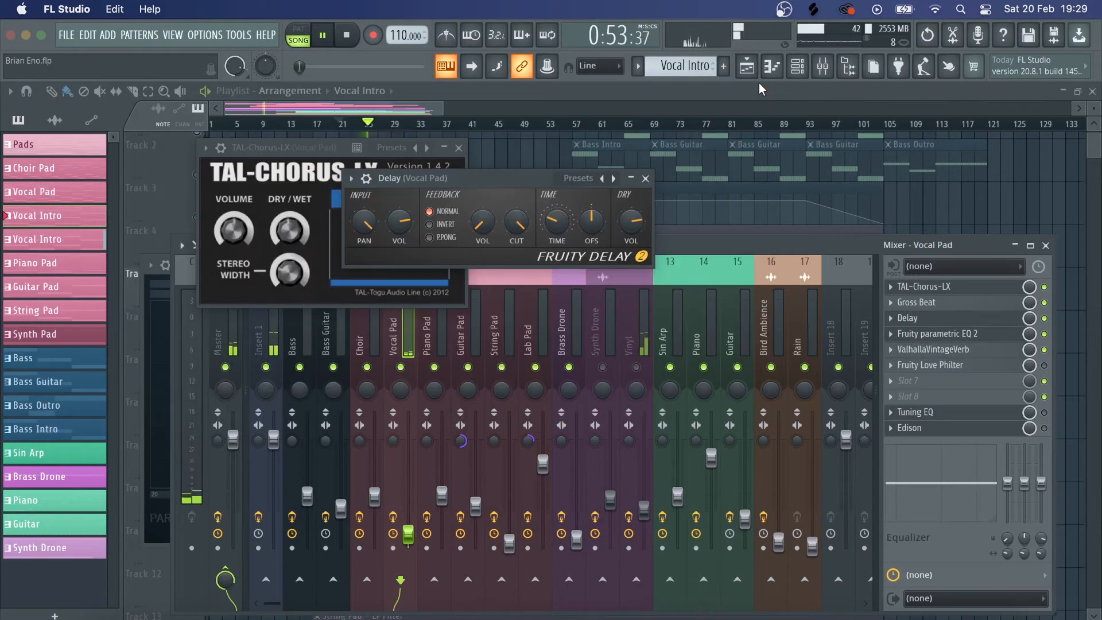
pyautogui.click(755, 84)
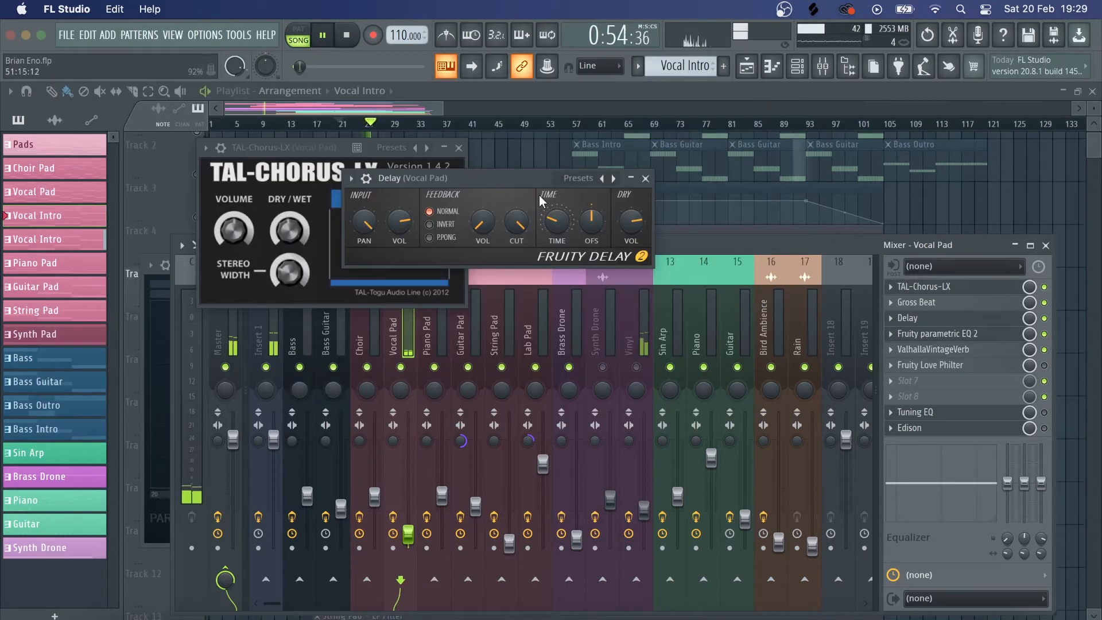
pyautogui.press('space')
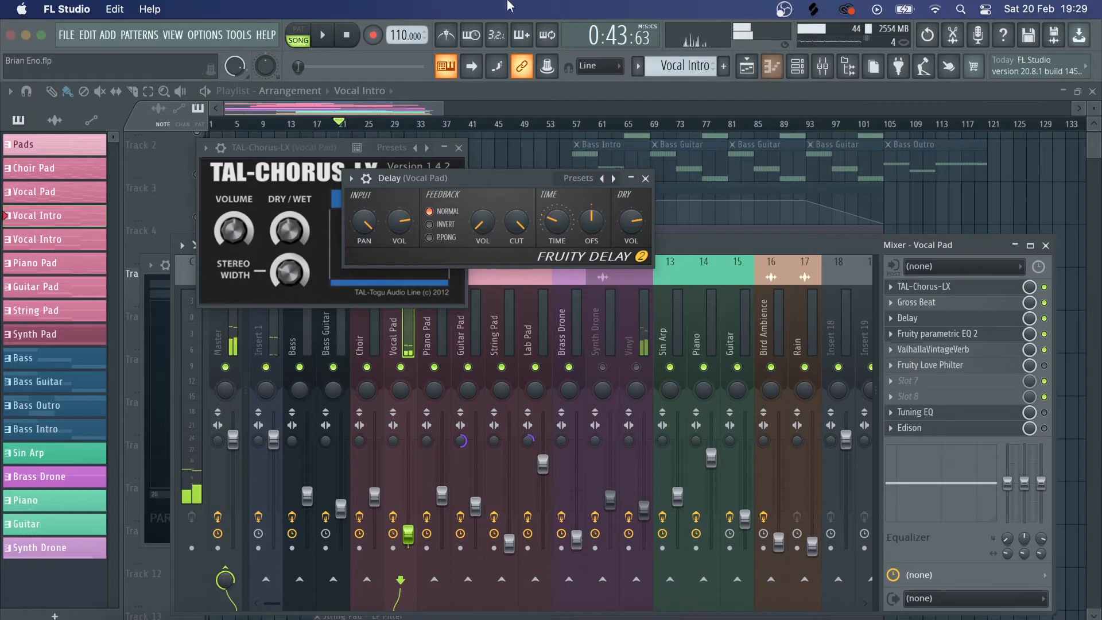
pyautogui.click(346, 35)
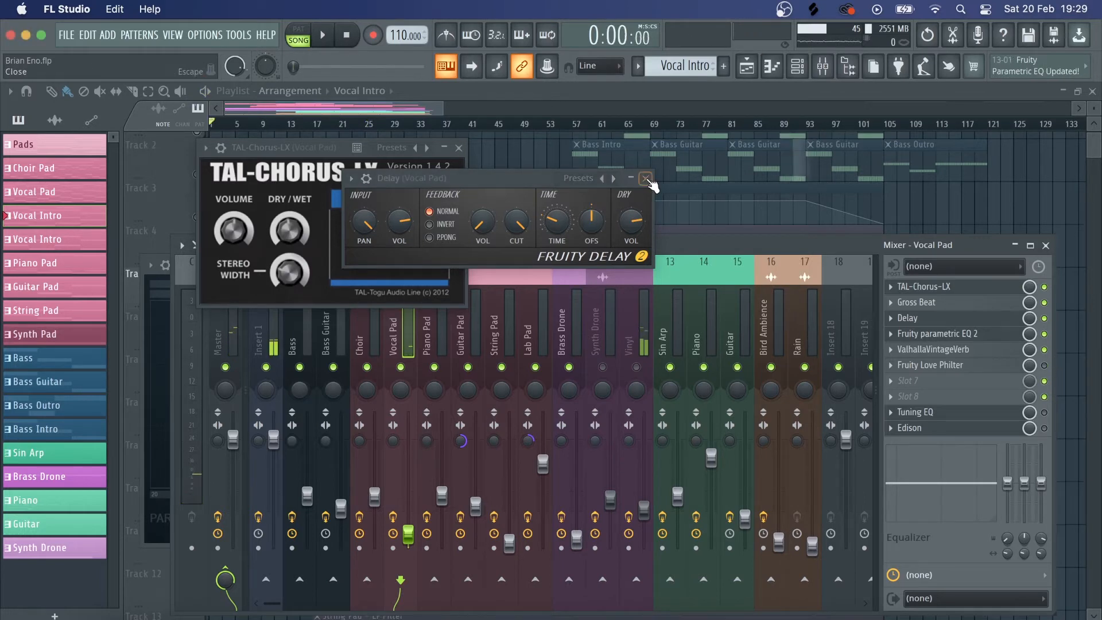
# - Enable Fruity Love Philter, inspect its cutoff, and close the plugin windows and mixer to show the vocal clips in the playlist
pyautogui.click(646, 179)
pyautogui.click(1011, 366)
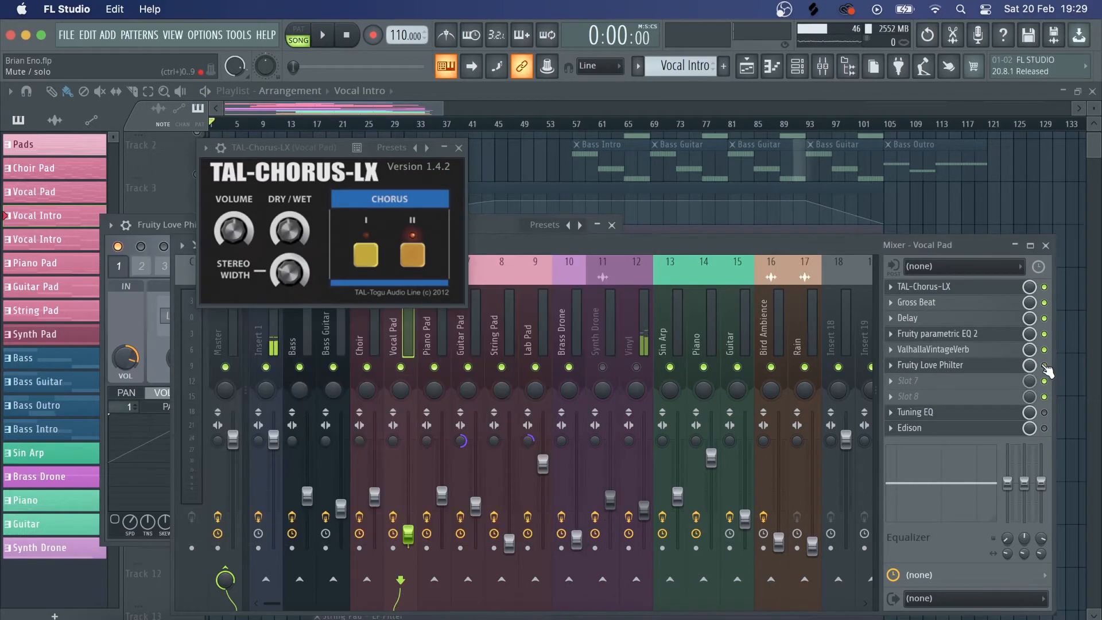
pyautogui.click(992, 367)
pyautogui.click(992, 367)
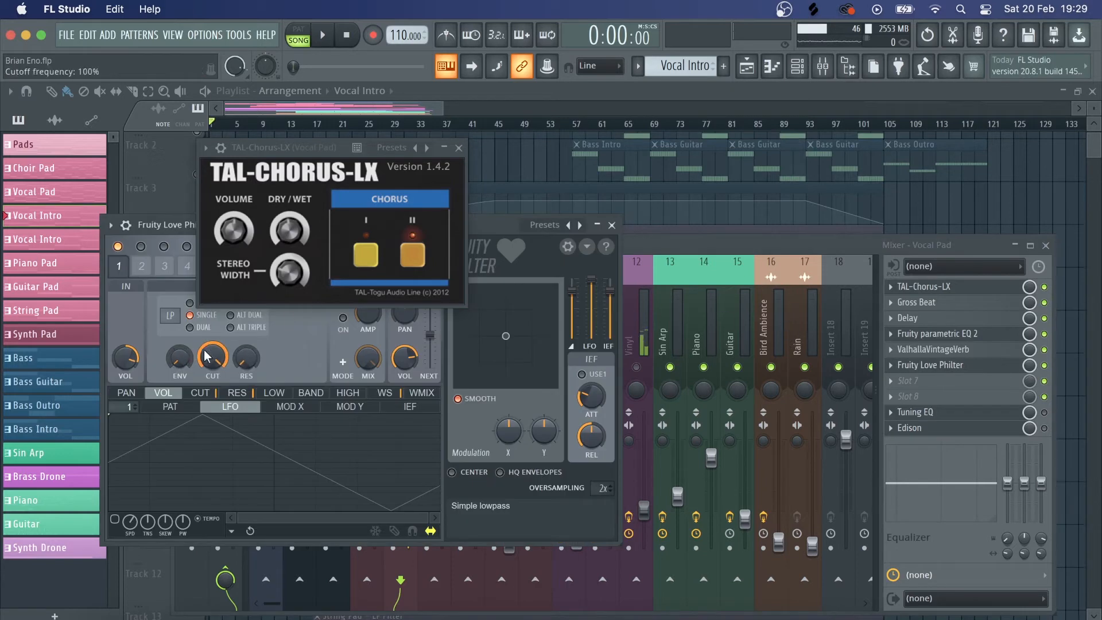
pyautogui.click(459, 150)
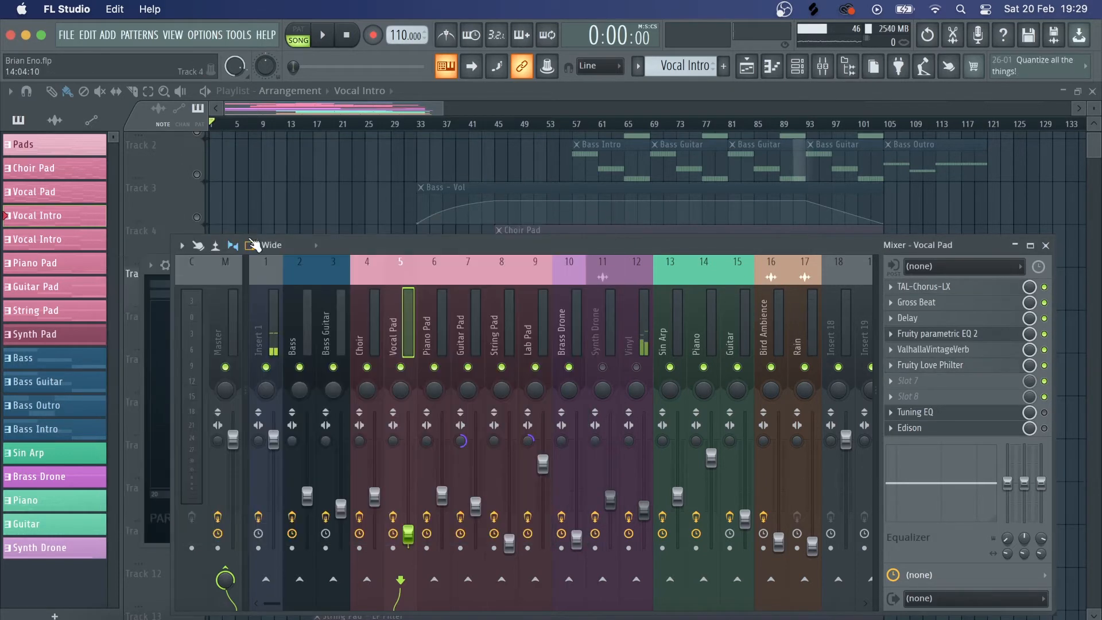
pyautogui.rightClick(353, 186)
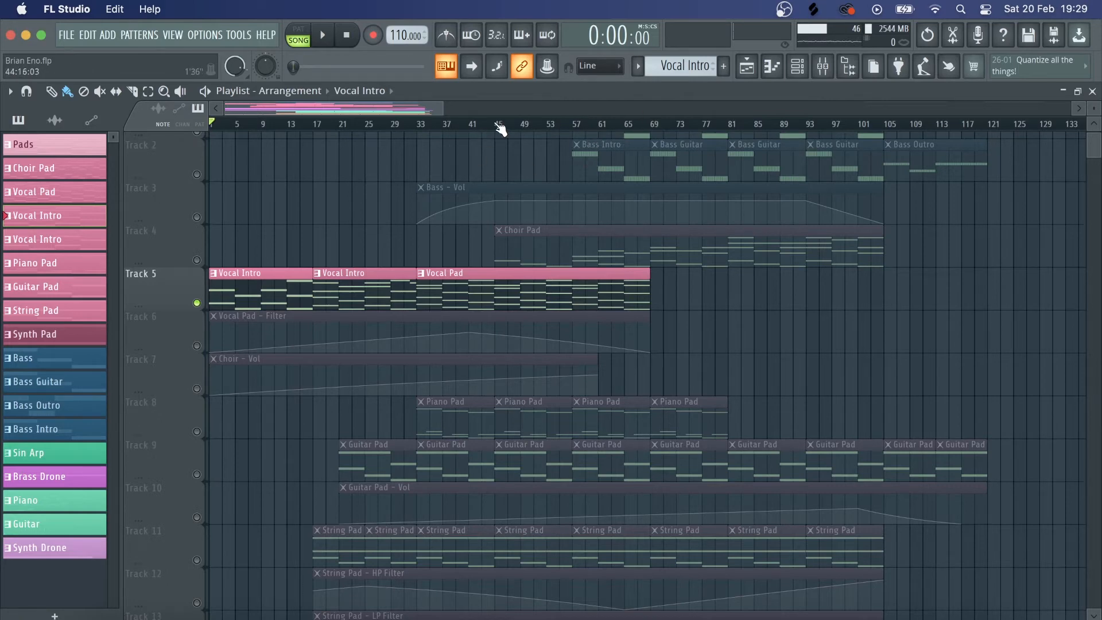
# - Solo the Choir Pad track in the playlist, listen to it from bar 57 and from about bar 85, and return playback to the start
pyautogui.scroll(-2, 479, 128)
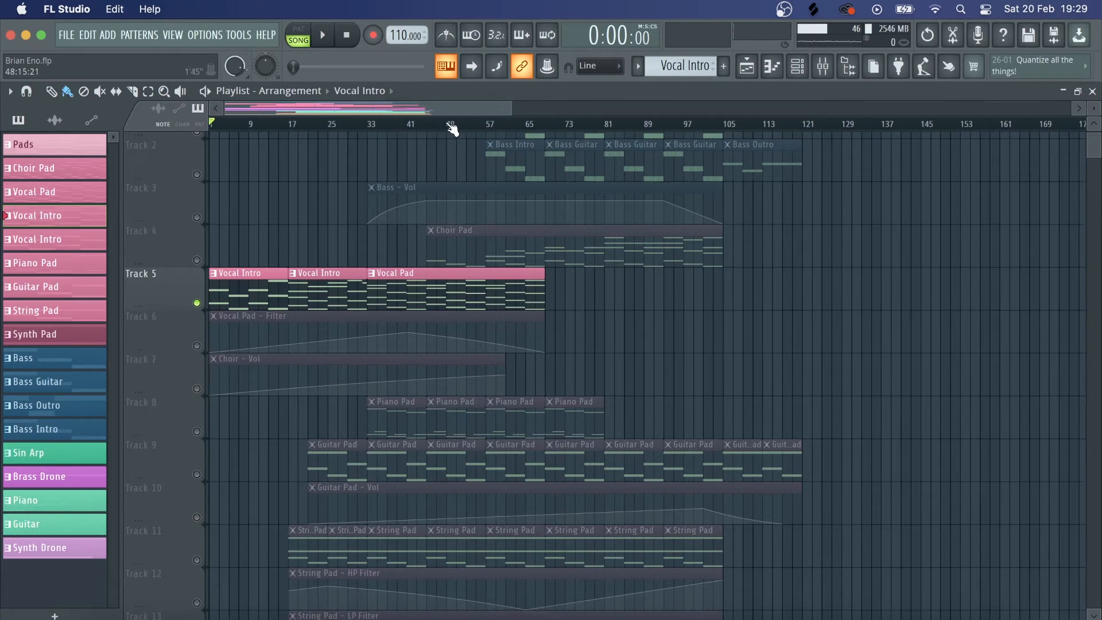
pyautogui.scroll(1, 452, 129)
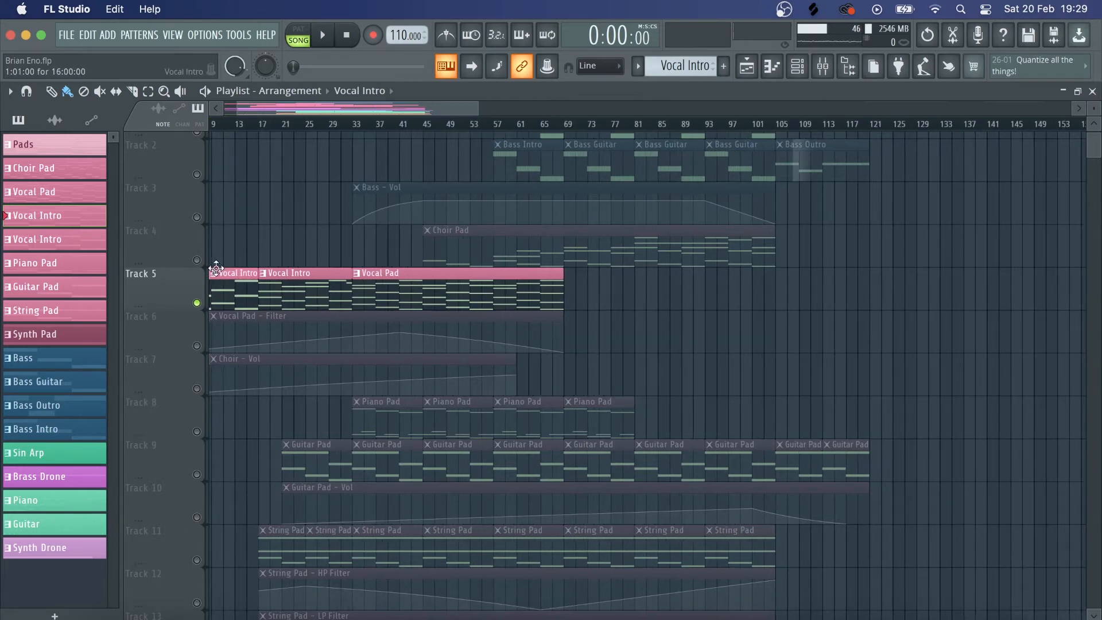
pyautogui.click(196, 260)
pyautogui.rightClick(196, 260)
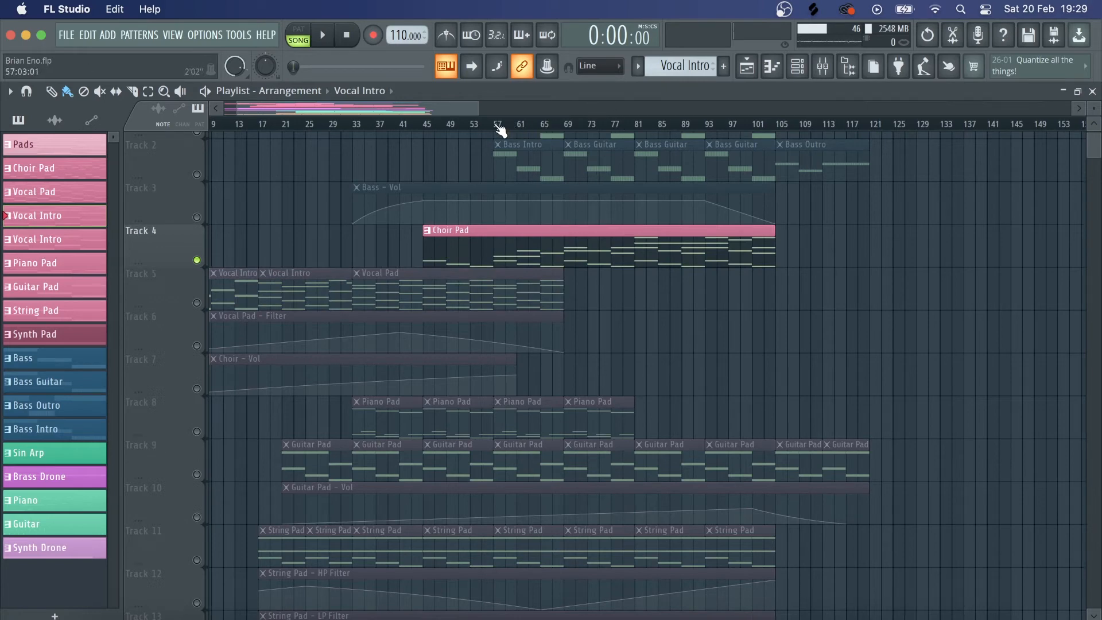
pyautogui.click(494, 124)
pyautogui.click(323, 37)
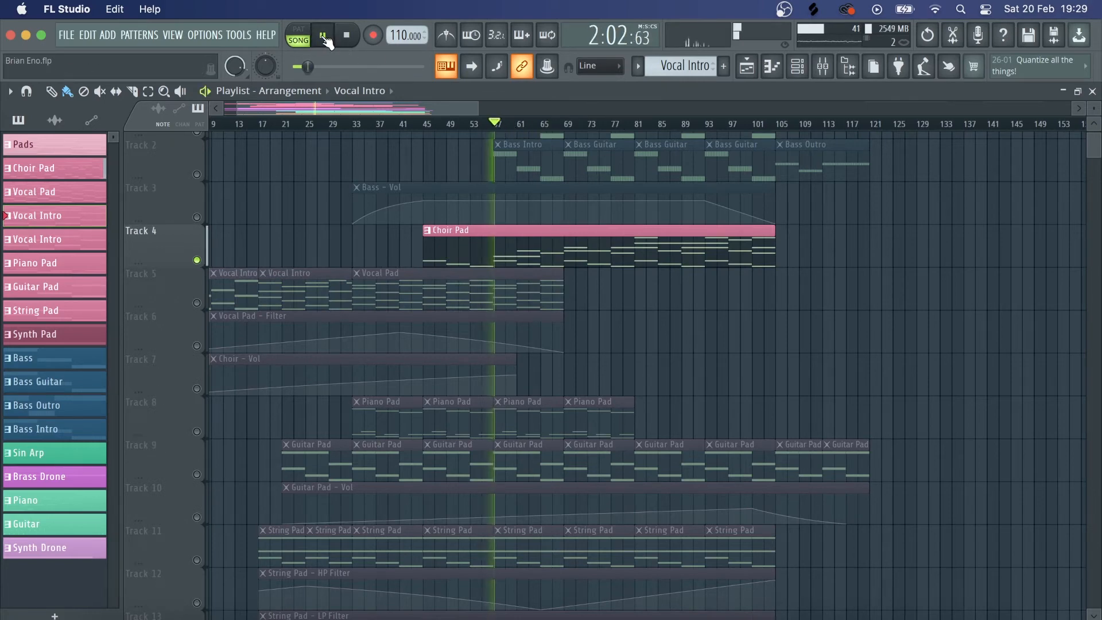
pyautogui.click(662, 125)
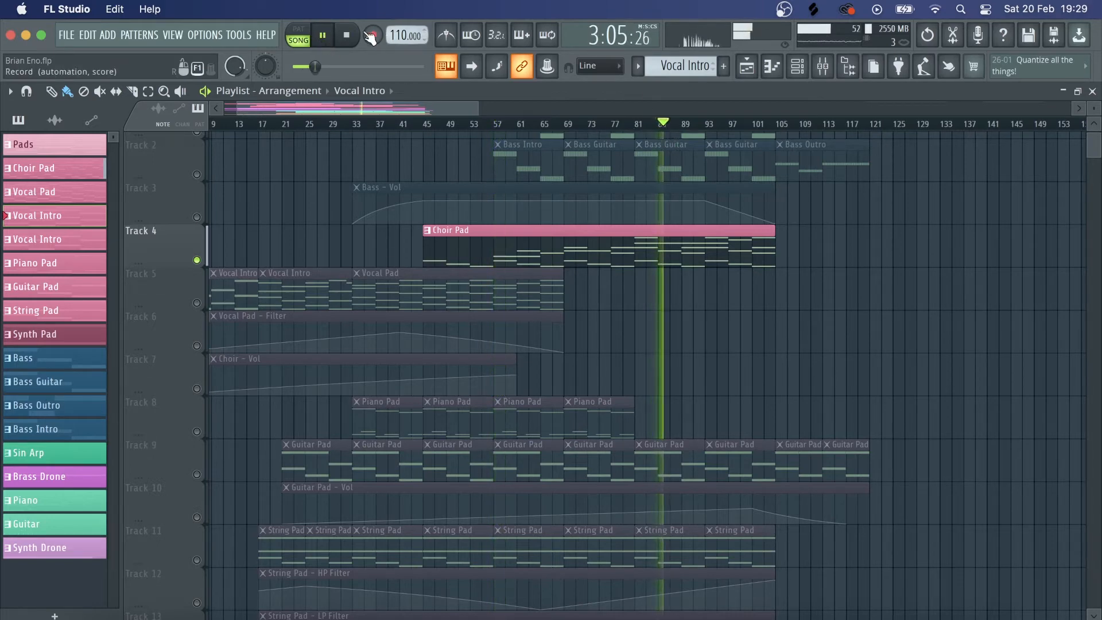
pyautogui.click(348, 37)
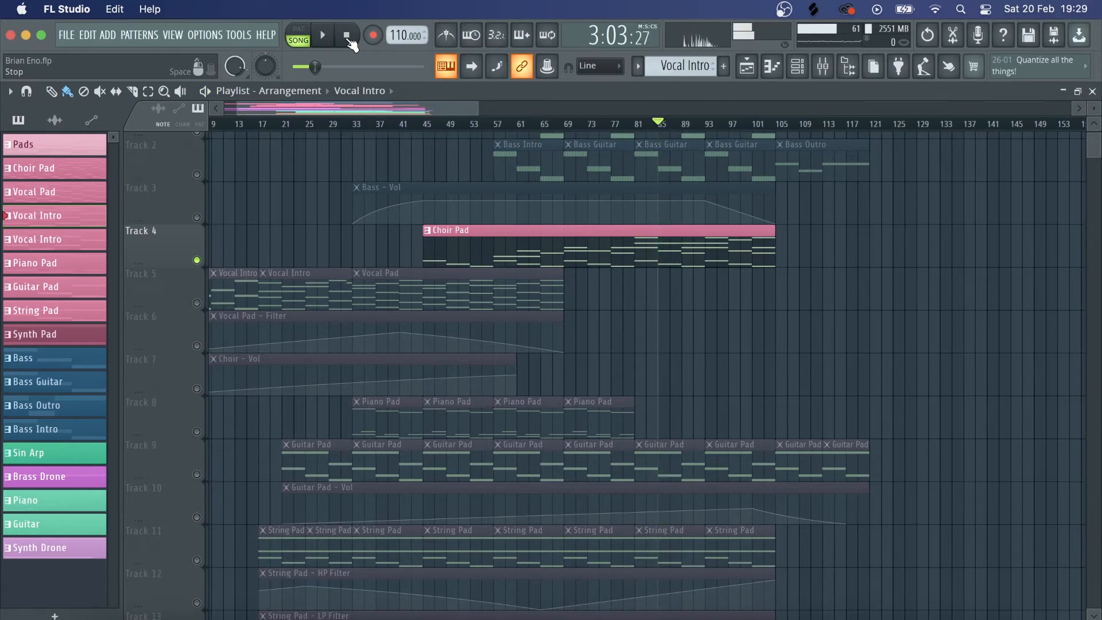
pyautogui.click(347, 37)
# - View the Choir Pad notes in the piano roll, then inspect the Choir channel's Spitfire Audio instrument and close it
pyautogui.doubleClick(637, 250)
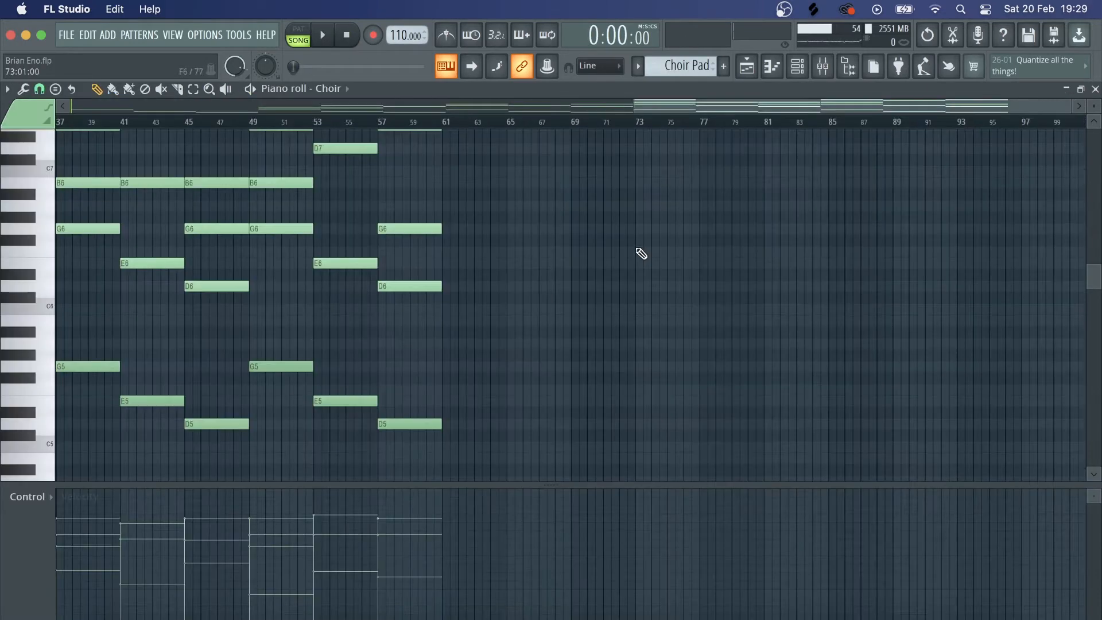
pyautogui.click(748, 70)
pyautogui.click(801, 68)
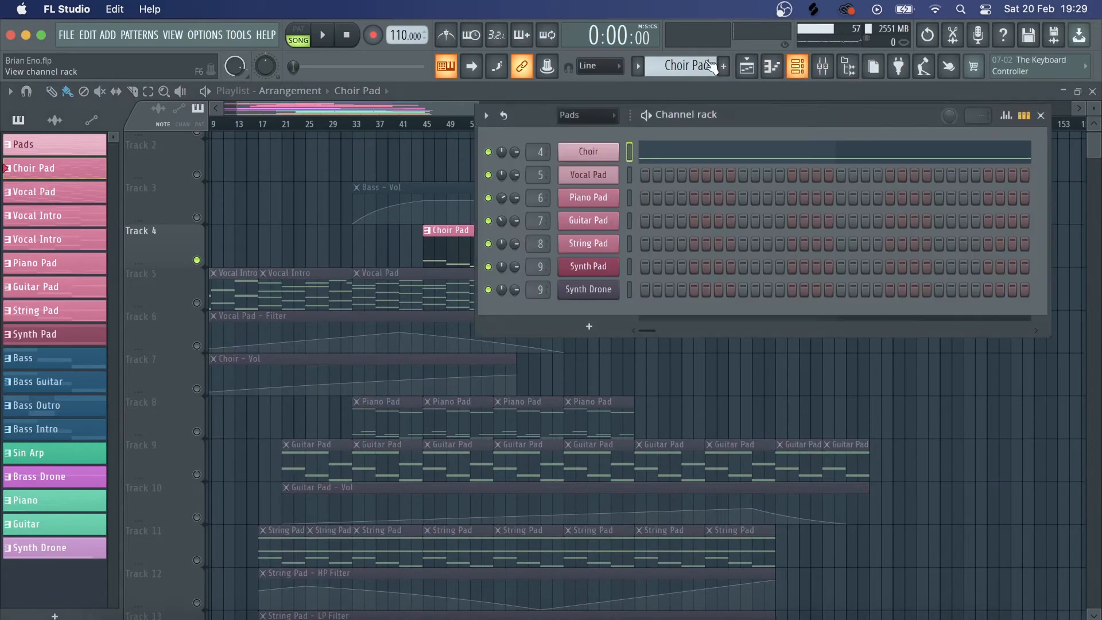
pyautogui.click(595, 152)
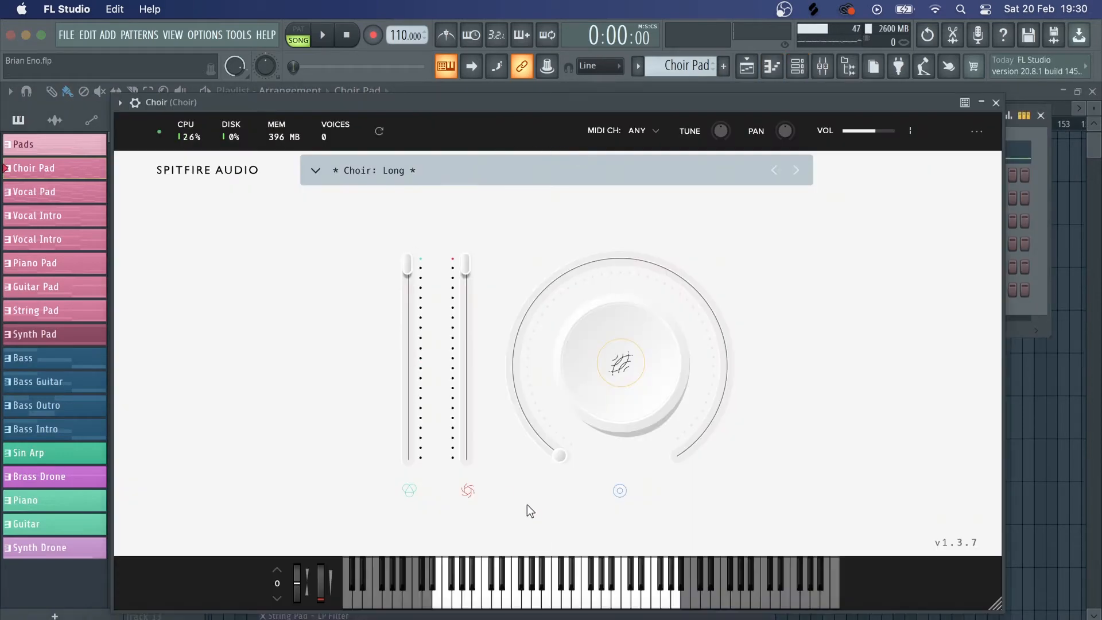
pyautogui.click(996, 103)
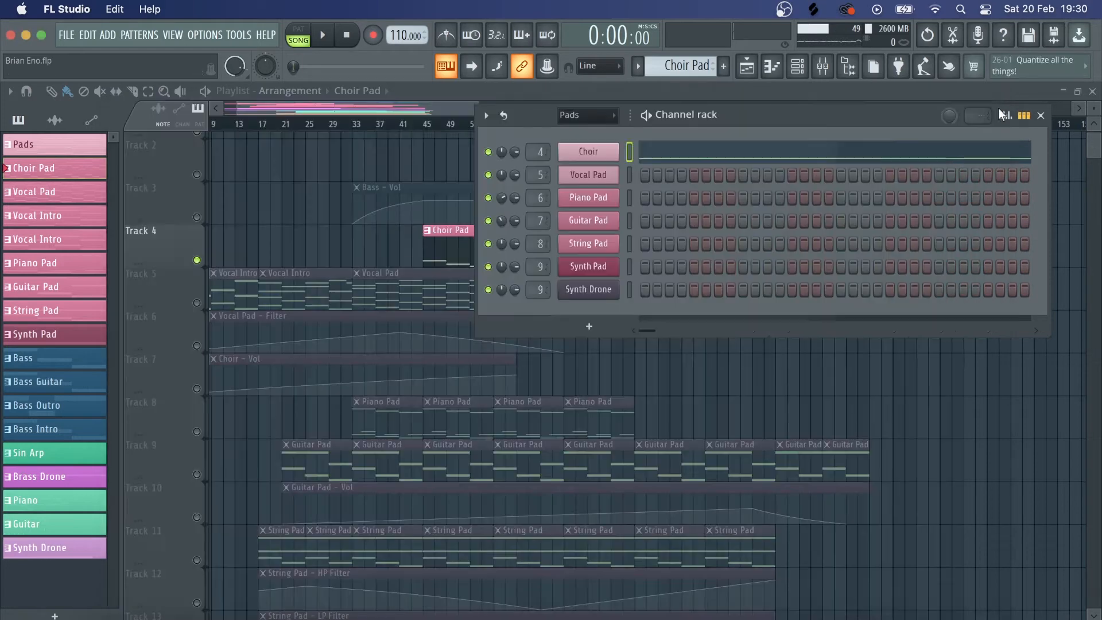
# - Reposition the channel rack, show the Choir track in the mixer, and inspect its Auburn Sounds Panagement 2 effect
pyautogui.moveTo(883, 112); pyautogui.dragTo(656, 217)
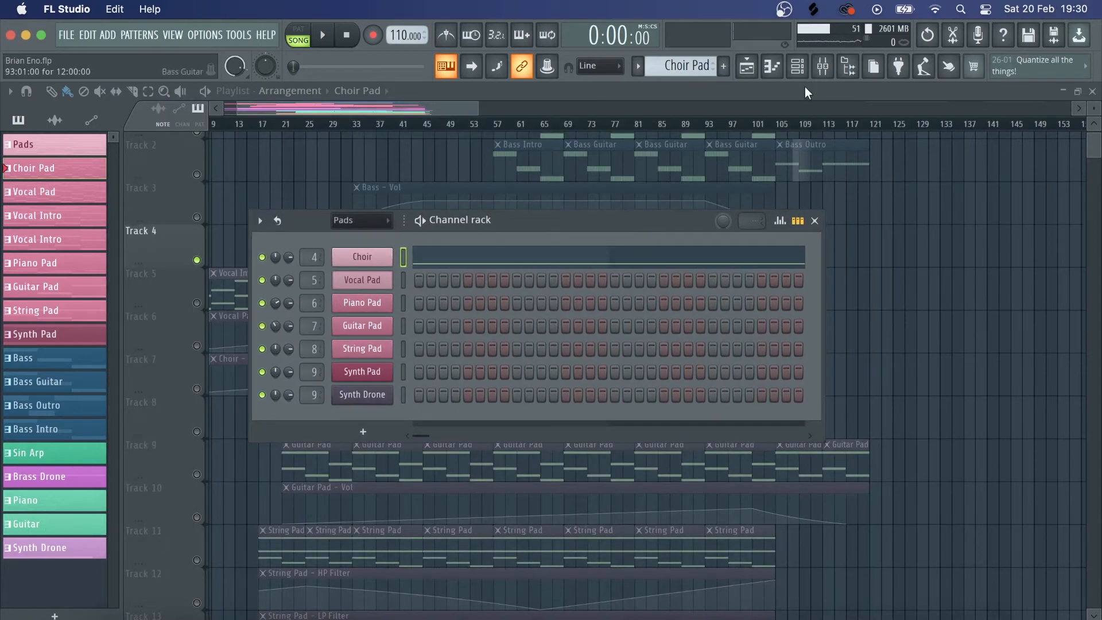
pyautogui.click(823, 67)
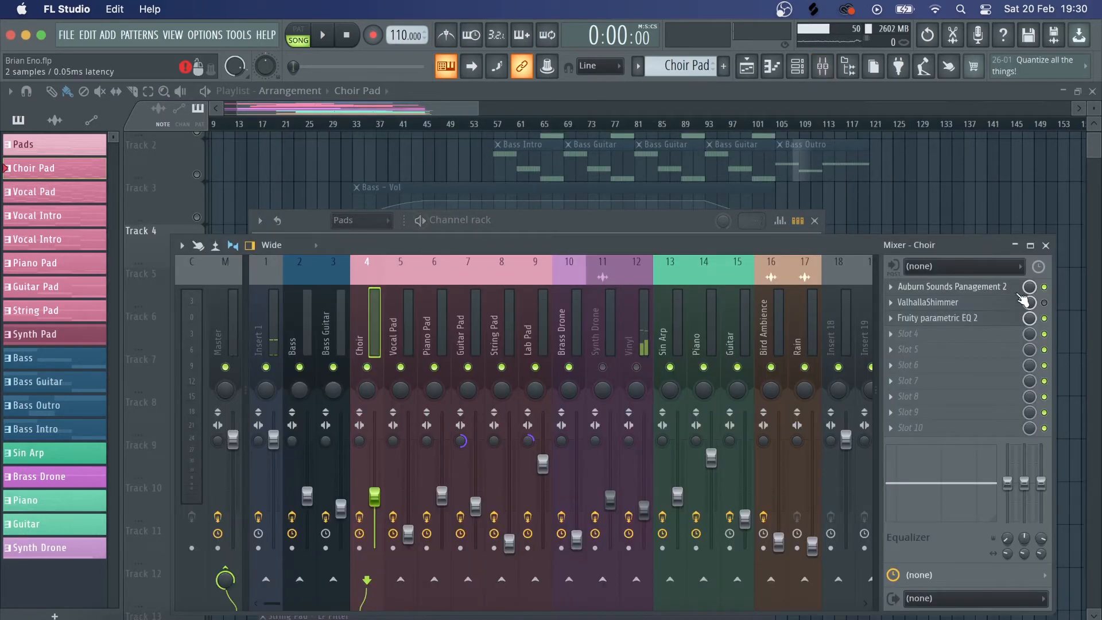
pyautogui.click(997, 287)
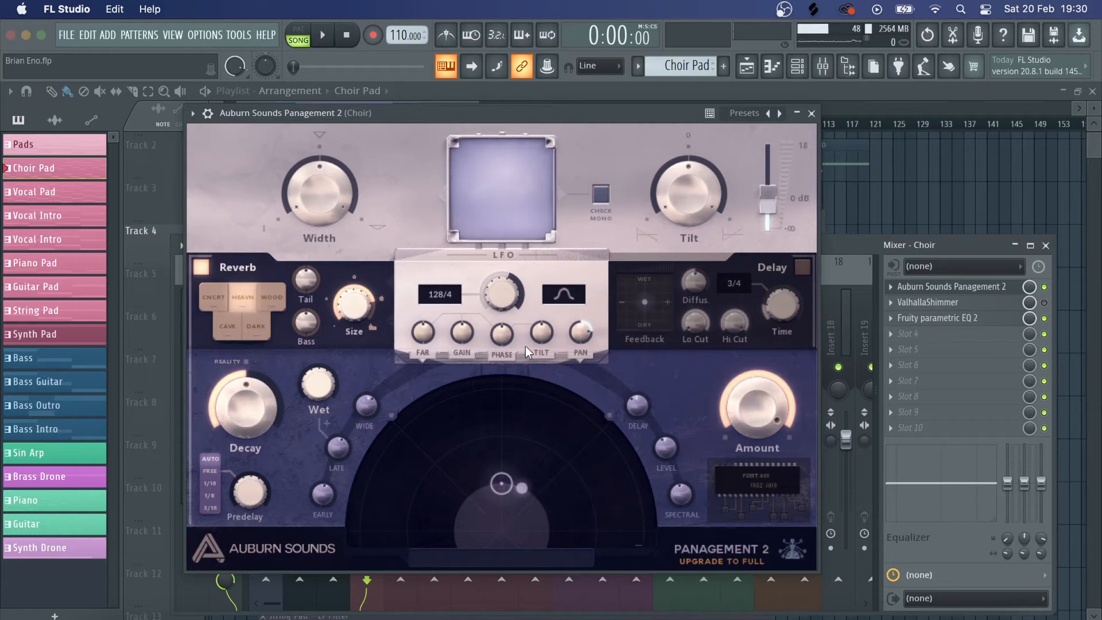
pyautogui.click(807, 113)
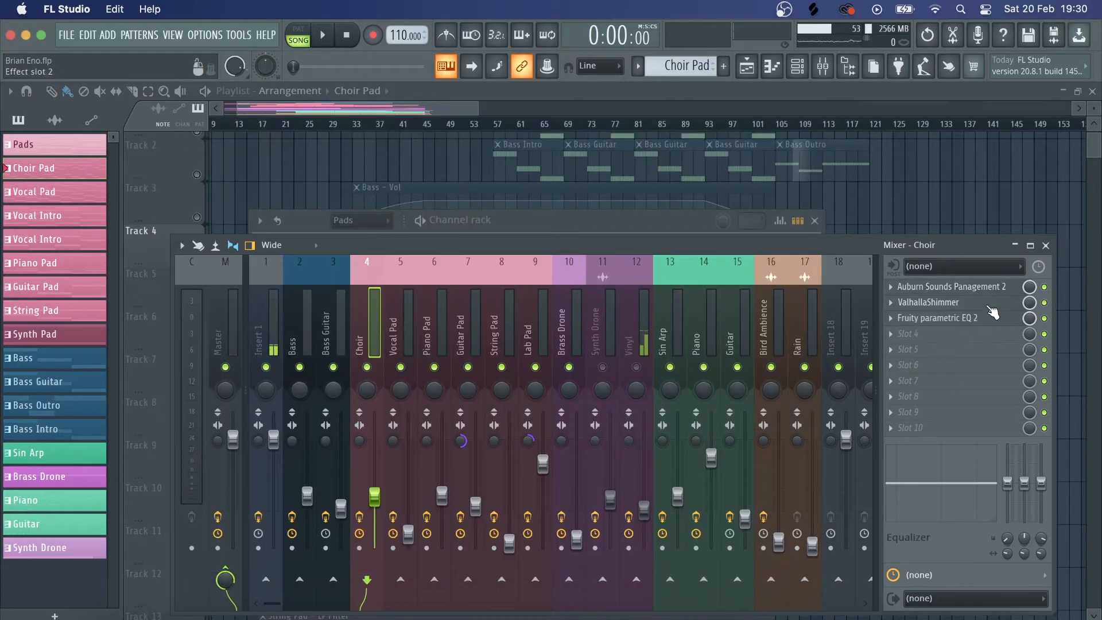
# - Inspect ValhallaShimmer on the Choir track, set its mix to 0.00, and close the plugin and mixer windows
pyautogui.click(984, 302)
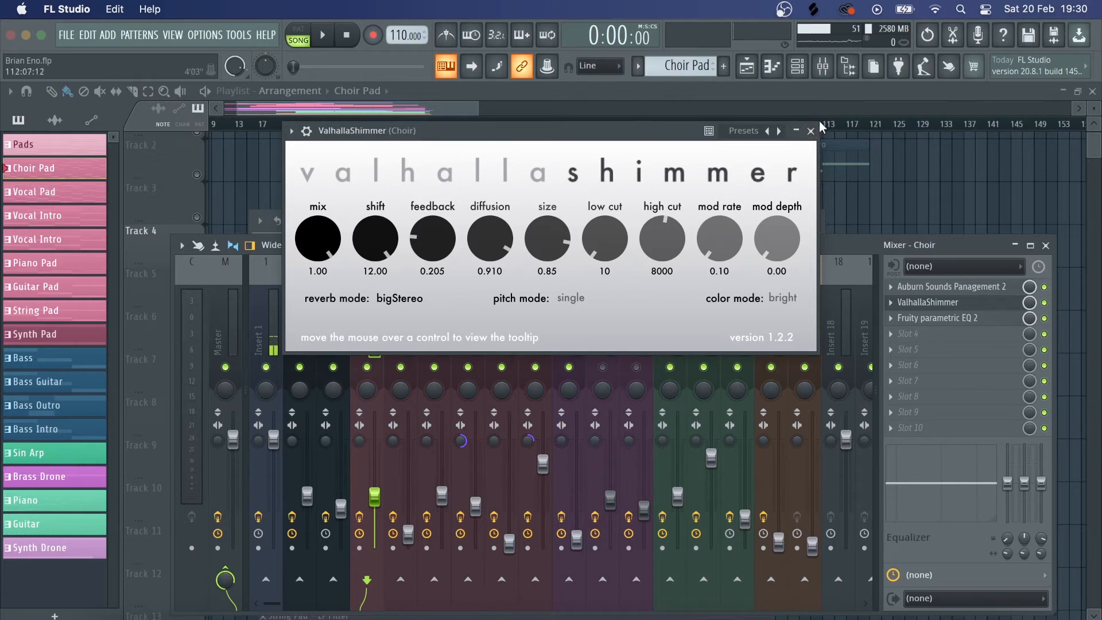
pyautogui.click(996, 304)
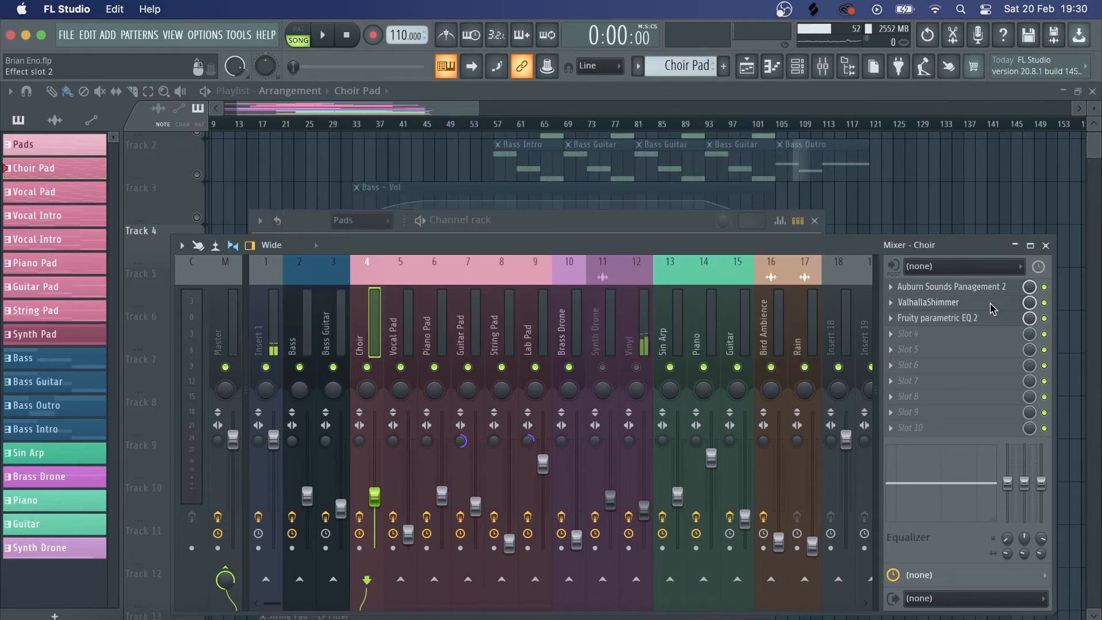
pyautogui.click(996, 305)
pyautogui.moveTo(328, 244); pyautogui.dragTo(344, 517)
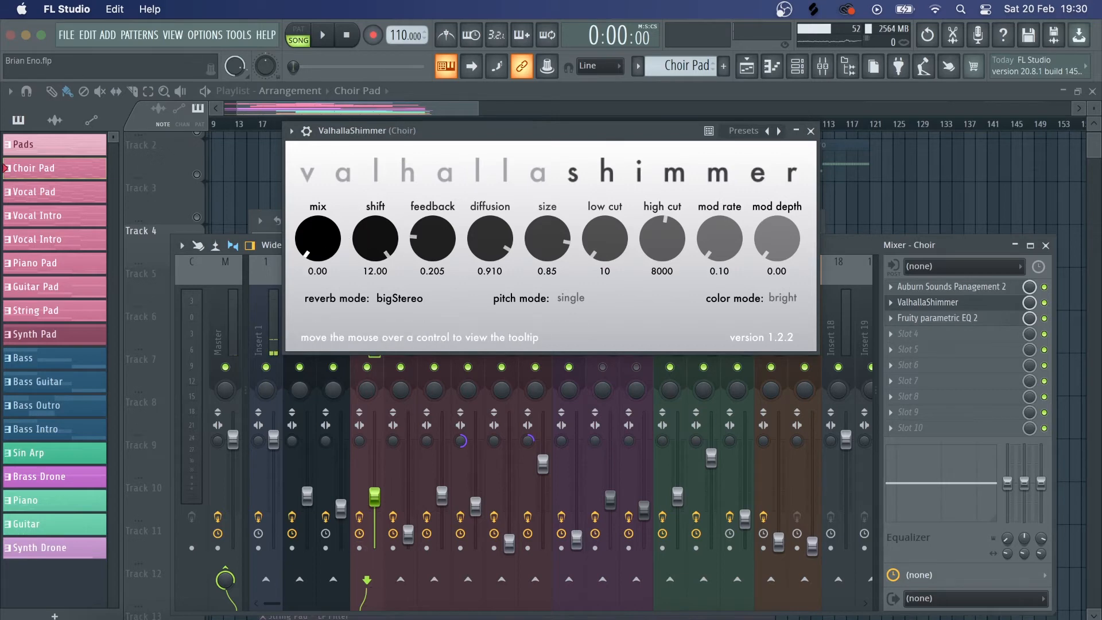
pyautogui.click(889, 222)
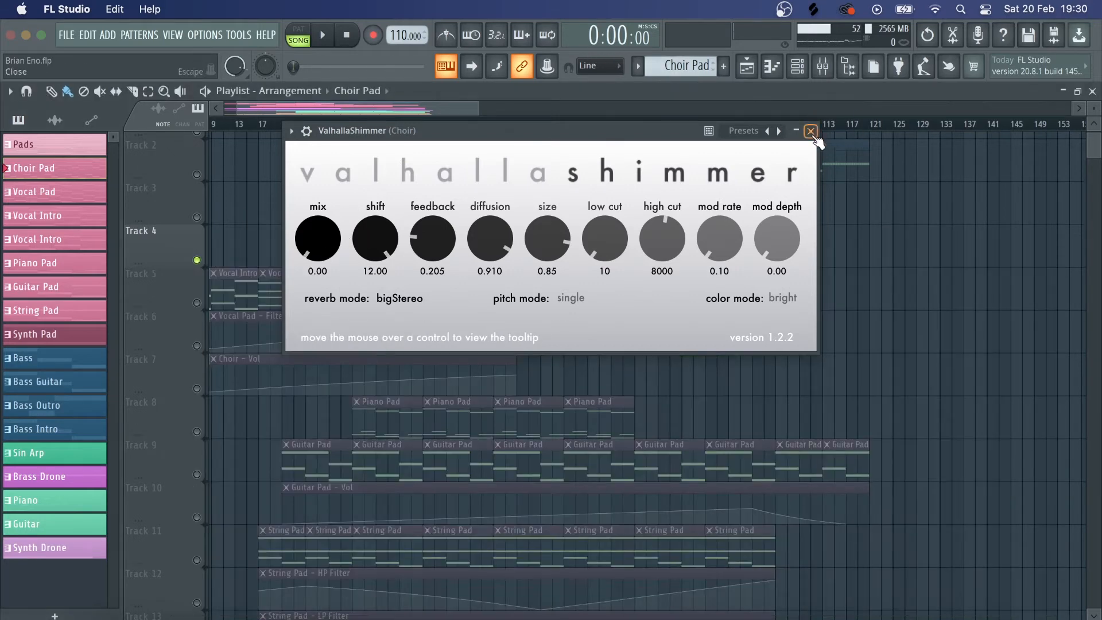
pyautogui.click(811, 131)
# - Play the choir from about bar 75 and raise the ValhallaShimmer mix to 1.00 while listening
pyautogui.click(600, 125)
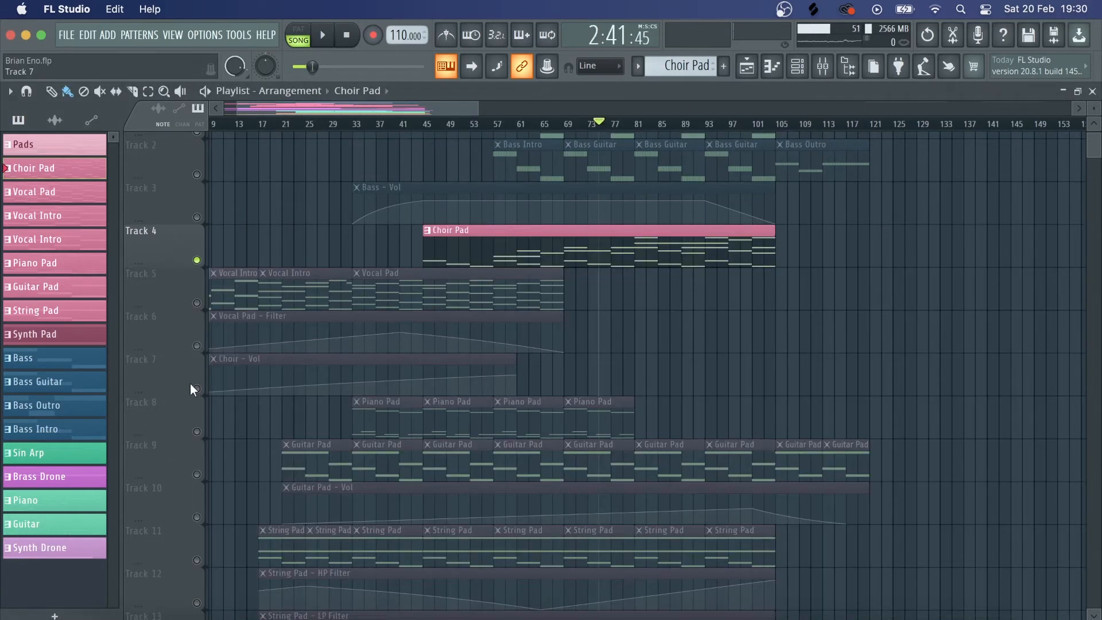
pyautogui.click(822, 66)
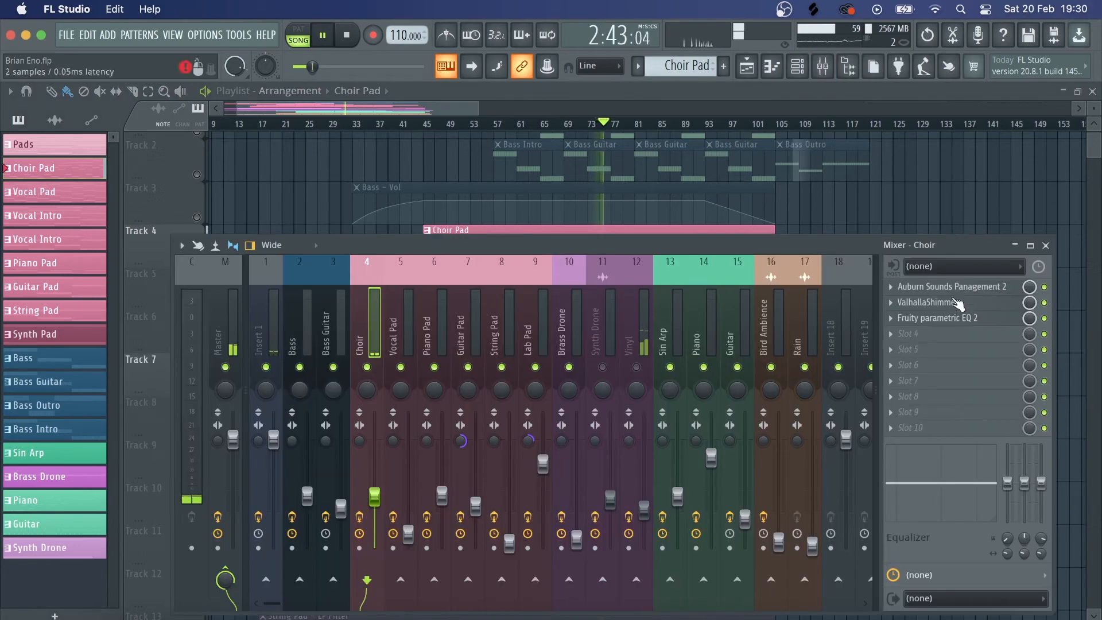
pyautogui.click(950, 302)
pyautogui.moveTo(339, 256); pyautogui.dragTo(365, 55)
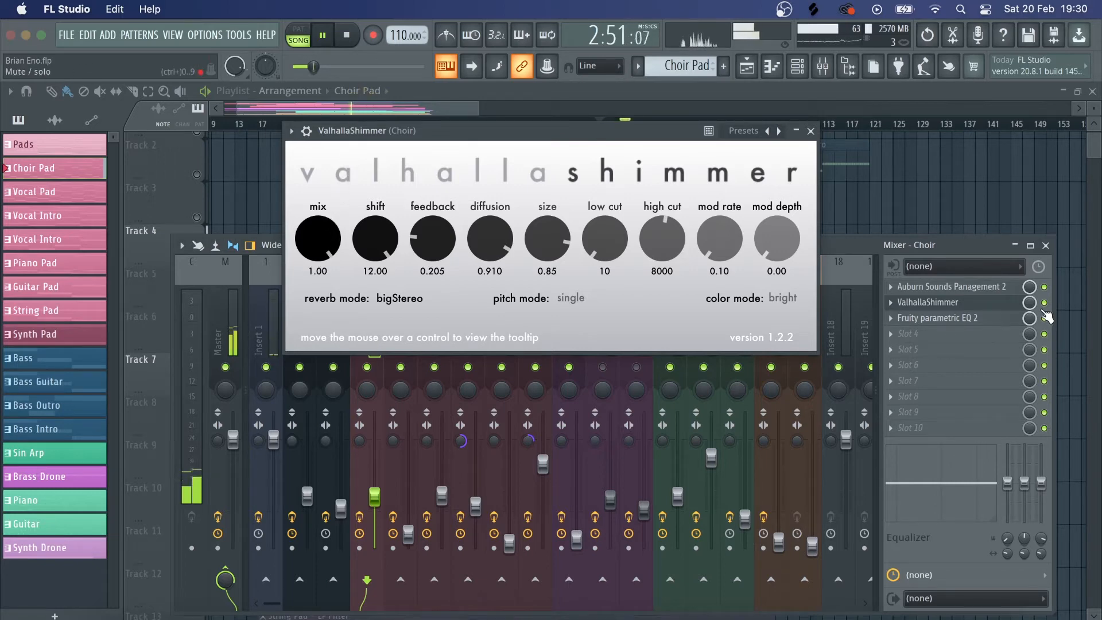
# - Bypass ValhallaShimmer on the Choir track, stop playback, and close the plugin window and mixer
pyautogui.click(1045, 303)
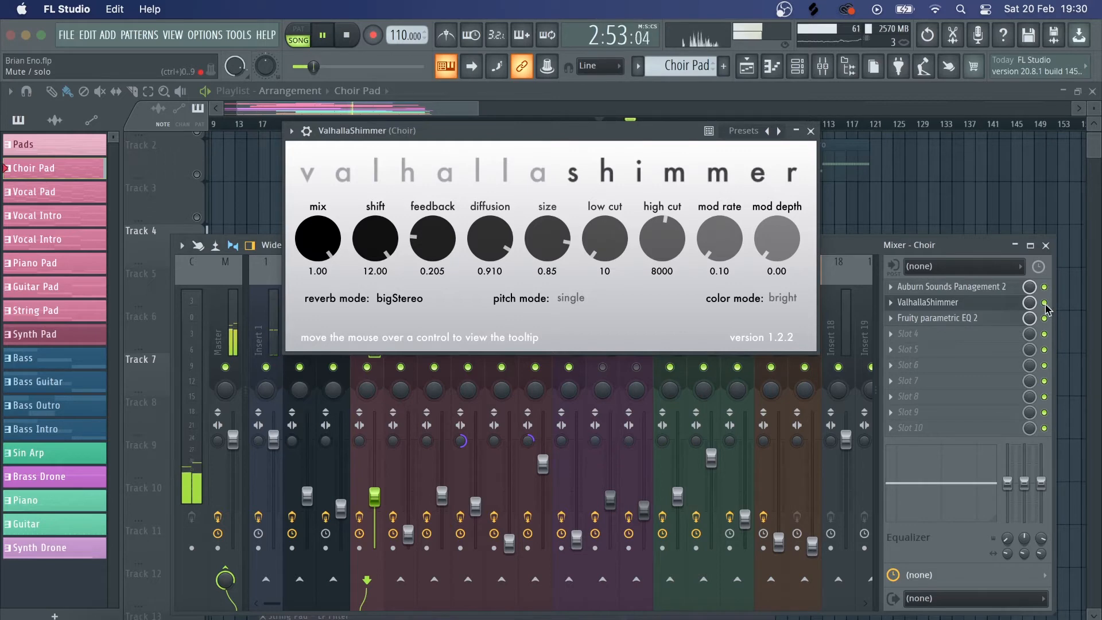
pyautogui.click(347, 35)
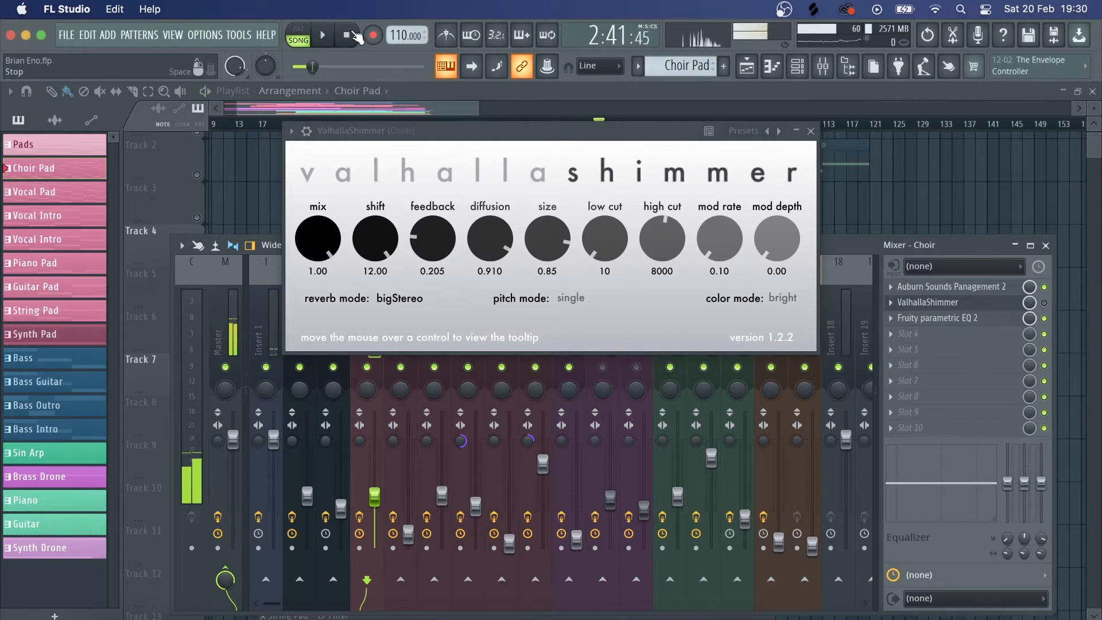
pyautogui.click(812, 131)
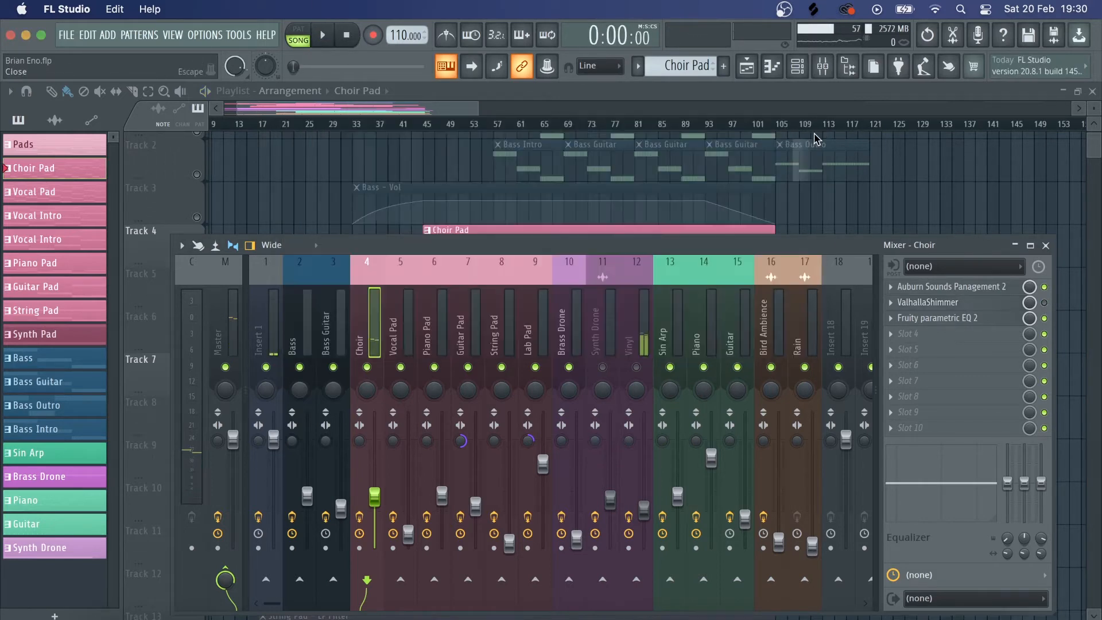
pyautogui.click(1045, 246)
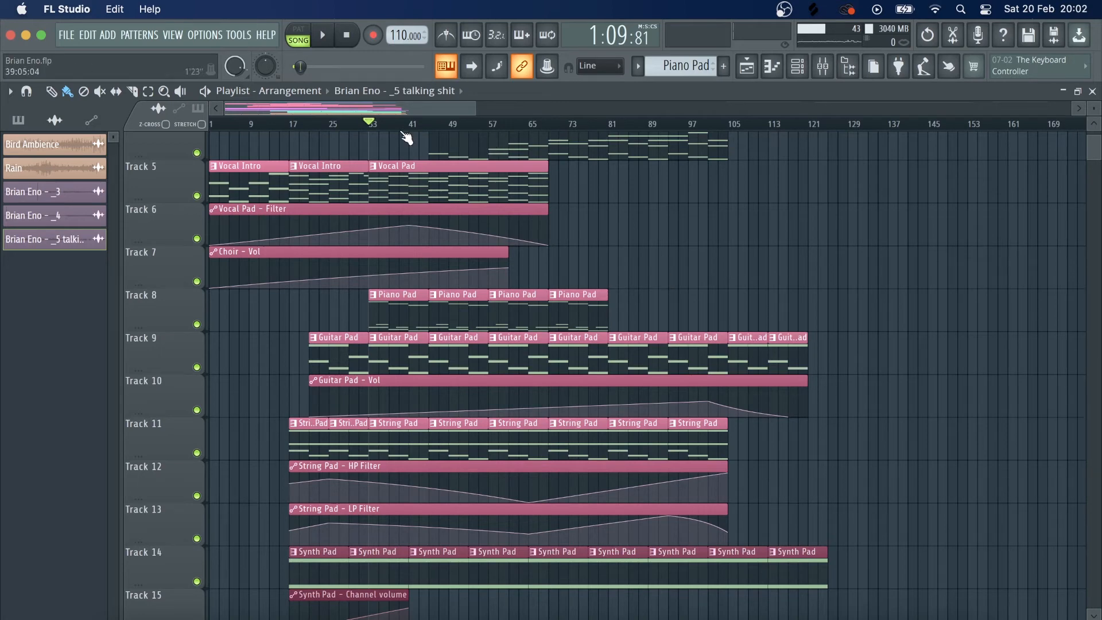
# - Solo the Piano Pad track in the playlist and play it from bar 33
pyautogui.scroll(2, 390, 129)
pyautogui.scroll(1, 390, 129)
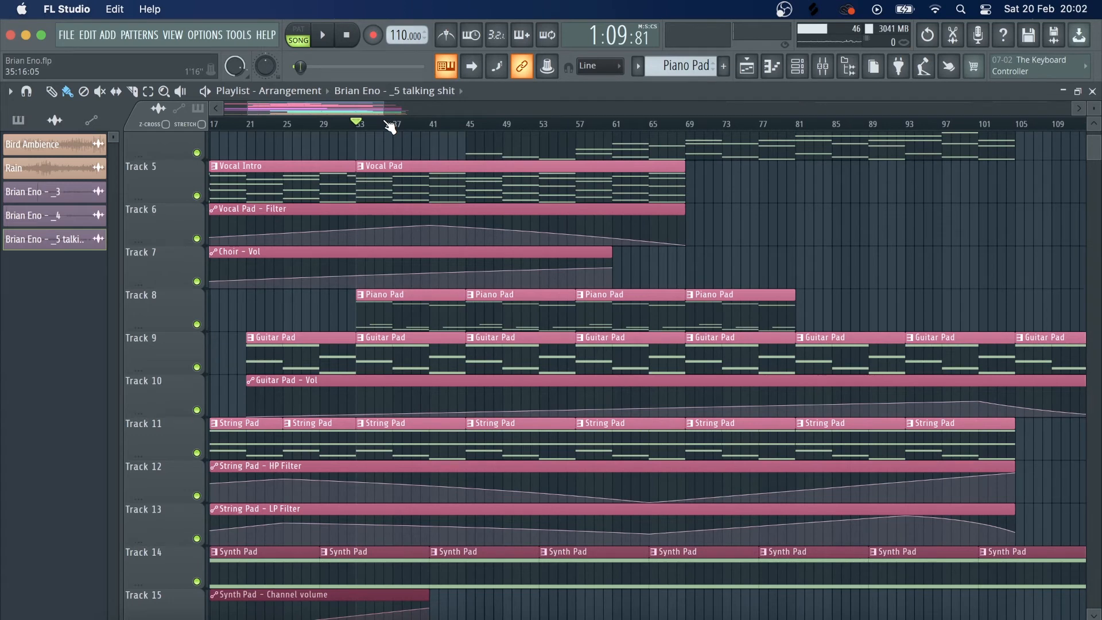
pyautogui.scroll(3, 390, 127)
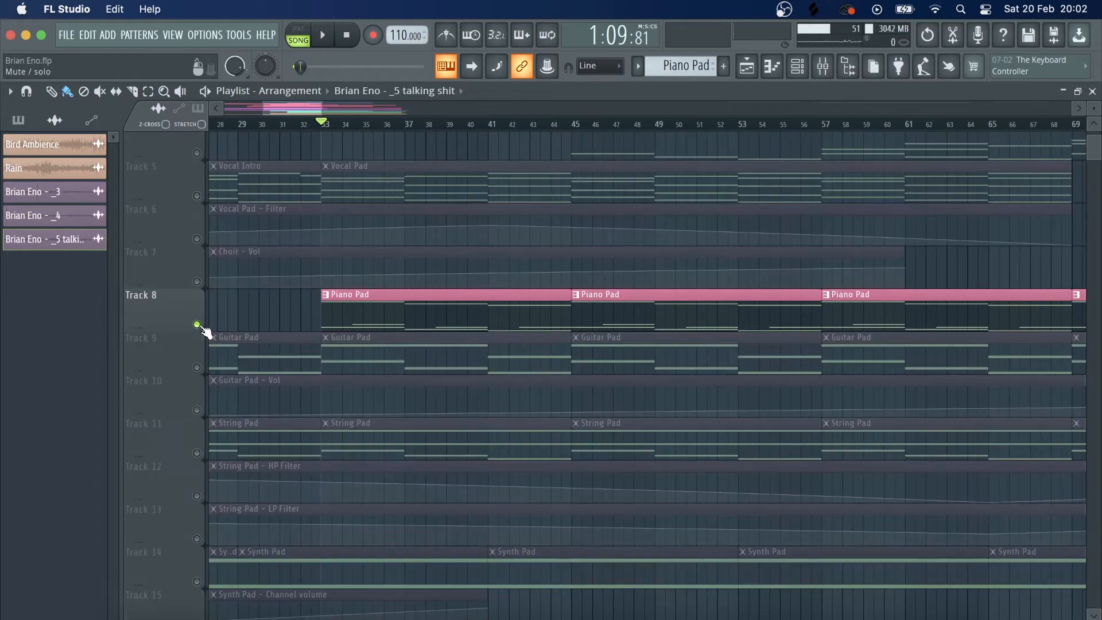
pyautogui.rightClick(197, 324)
pyautogui.press('space')
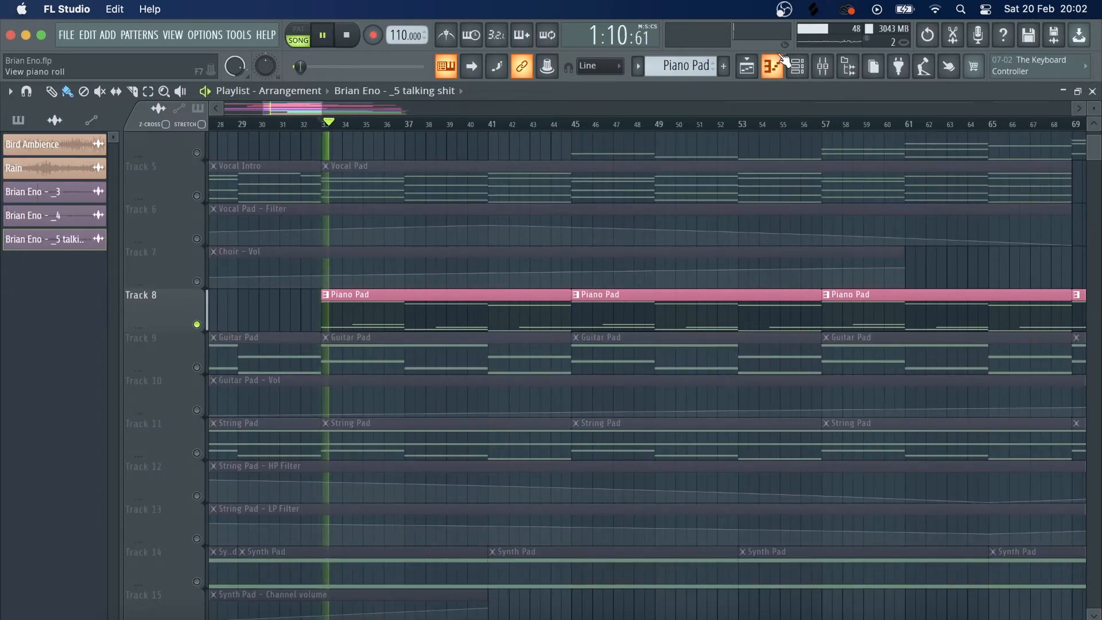
# - Show the Piano Pad track's effect chain in the mixer while it plays, then stop playback
pyautogui.click(823, 67)
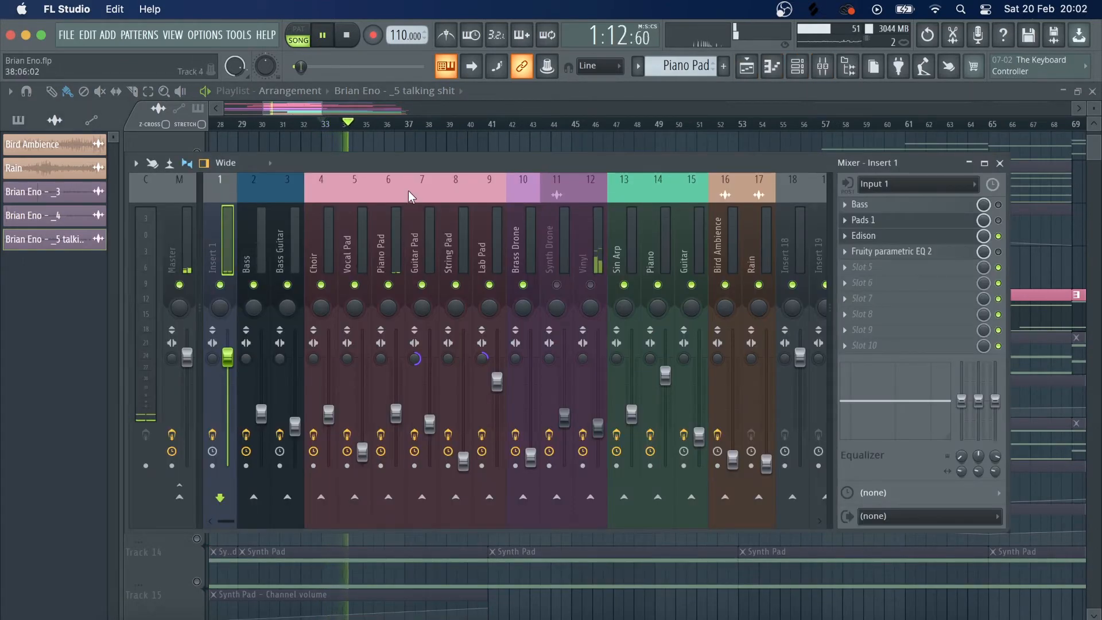
pyautogui.click(391, 252)
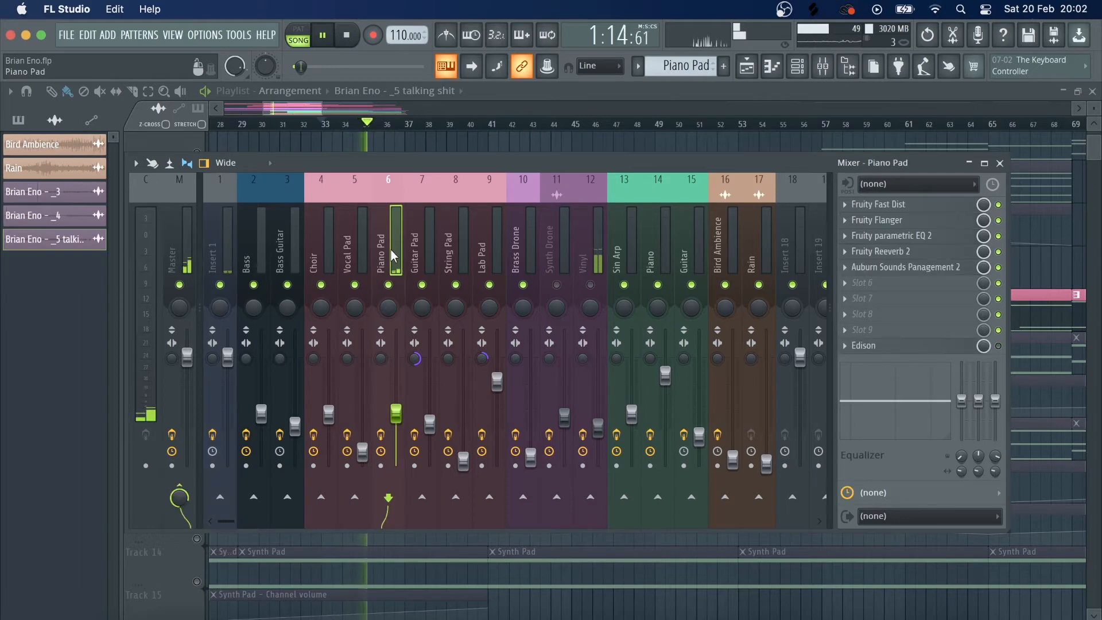
pyautogui.press('space')
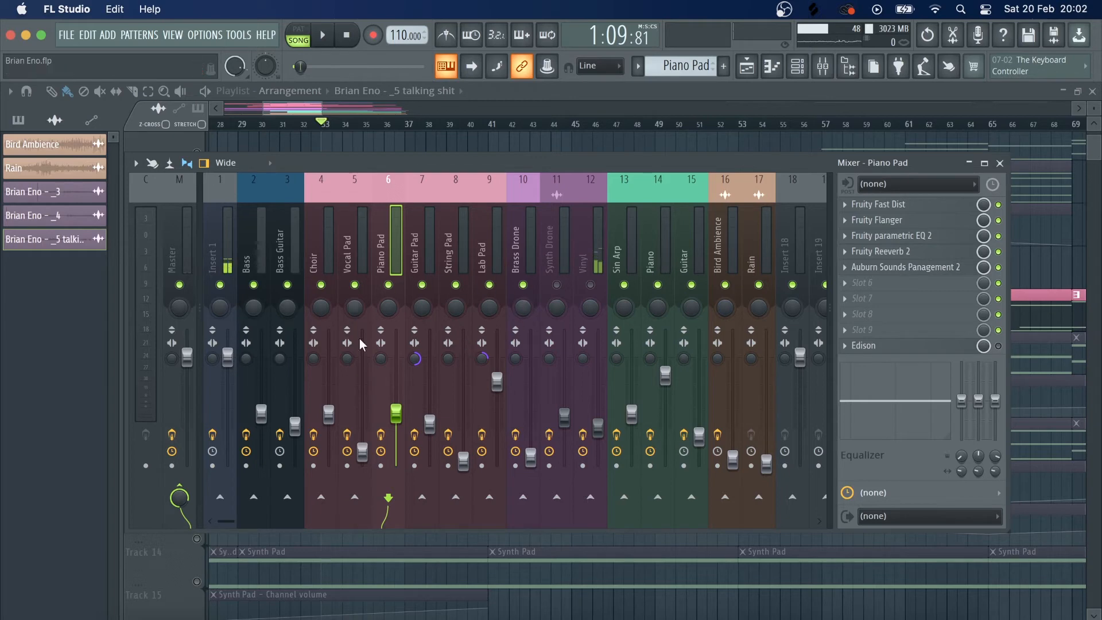
# - Audition the Piano Pad with its effects bypassed, set its mixer volume to 95%, and replay it with the effects re-enabled
pyautogui.press('space')
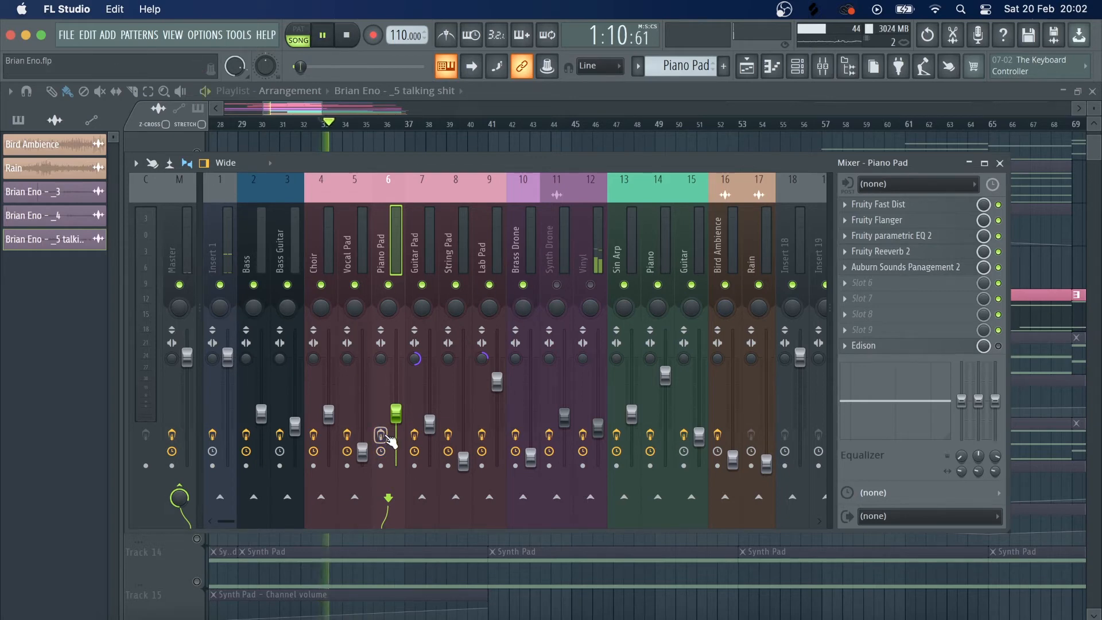
pyautogui.moveTo(396, 413); pyautogui.dragTo(396, 360)
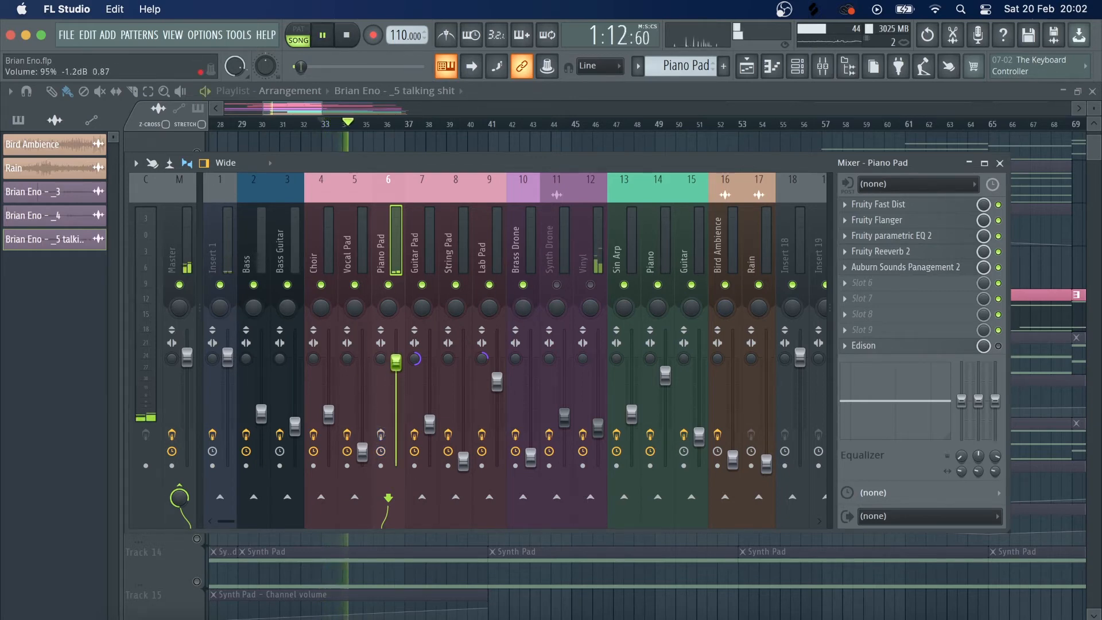
pyautogui.press('space')
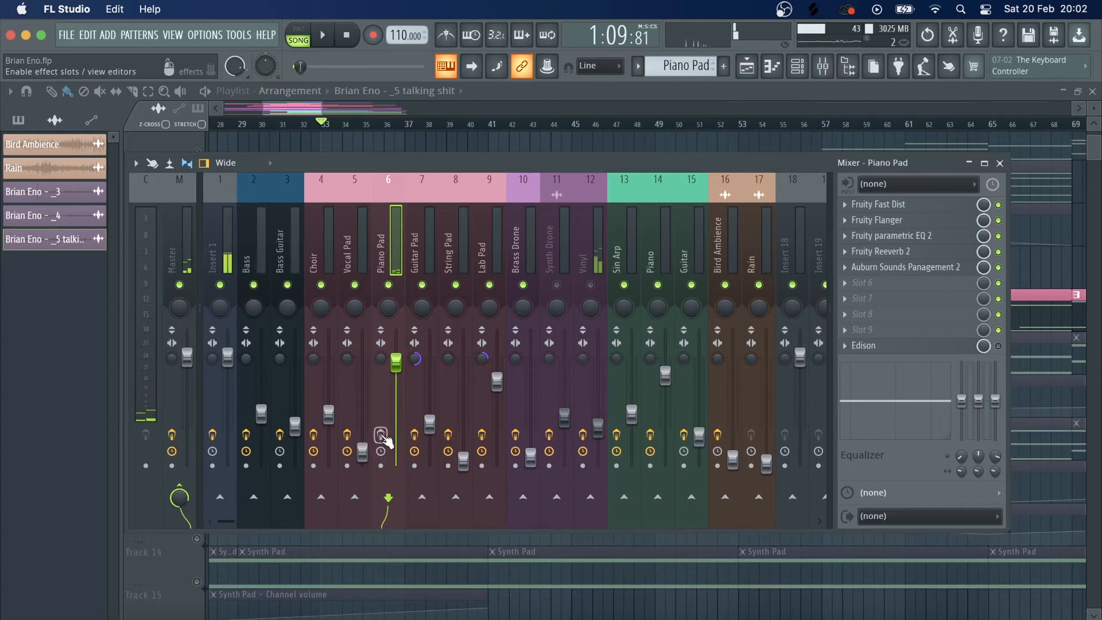
pyautogui.press('space')
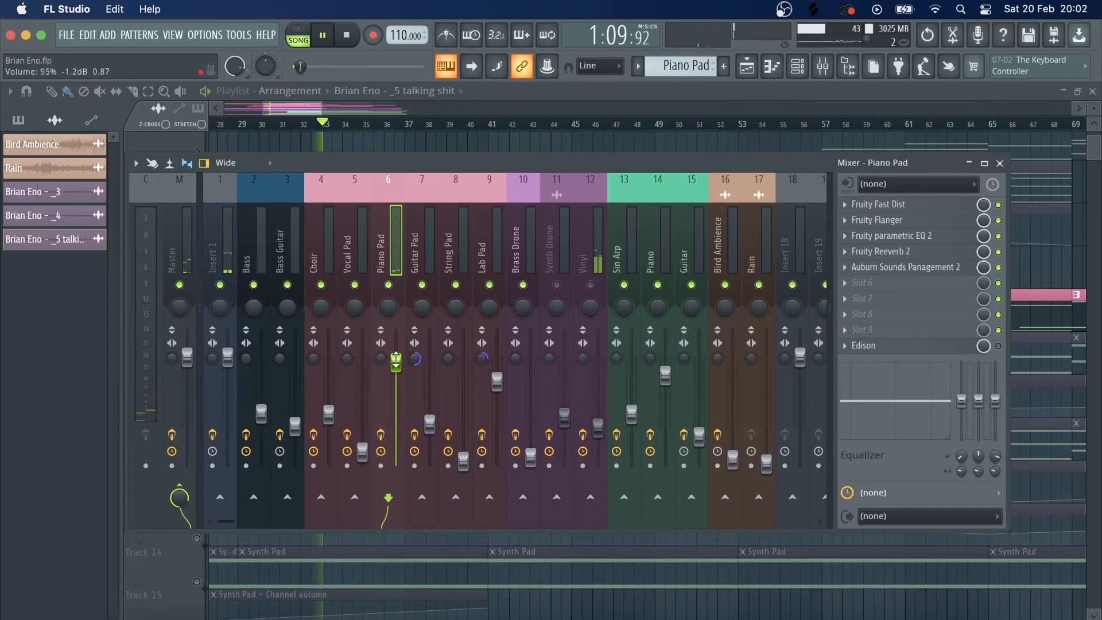
# - Lower the Piano Pad's mixer volume further while it plays, stop playback and close the mixer
pyautogui.moveTo(396, 360); pyautogui.dragTo(396, 390)
pyautogui.press('space')
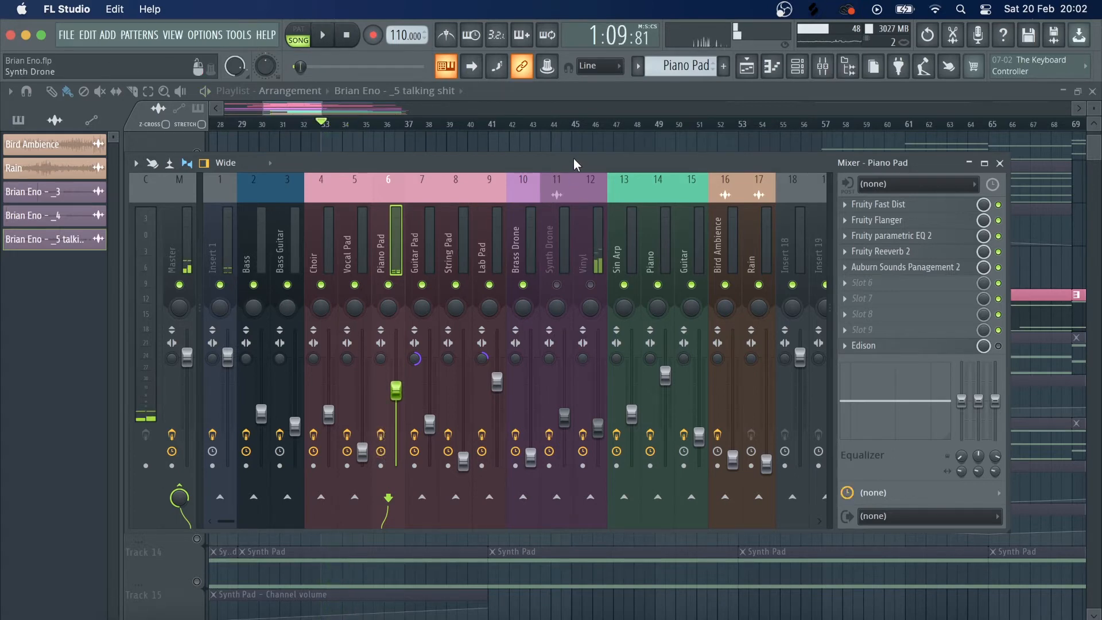
pyautogui.press('F9')
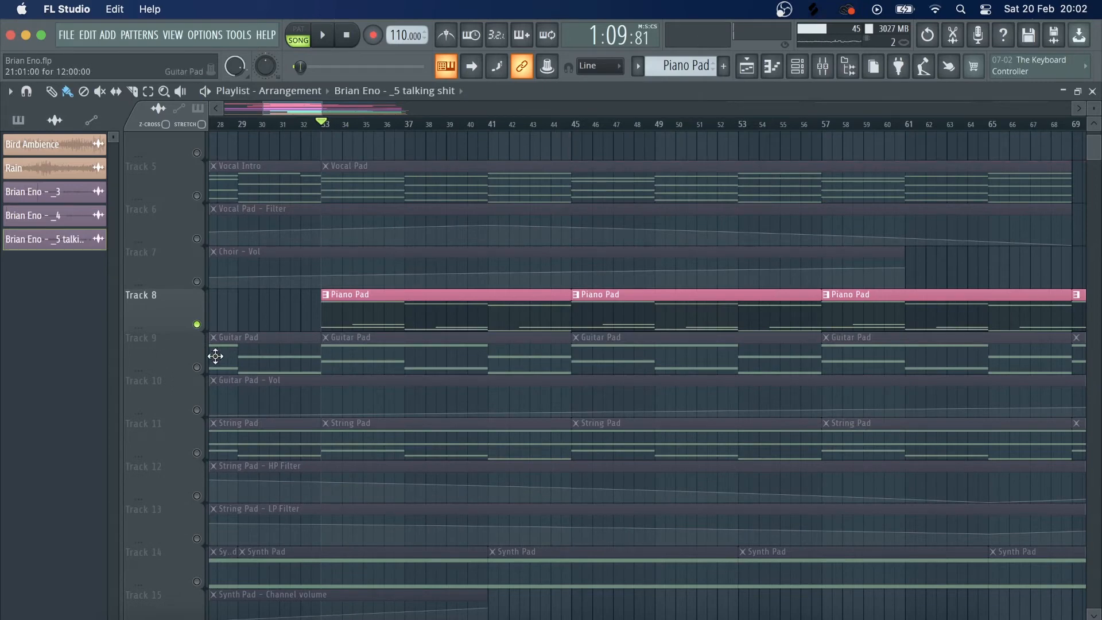
# - Solo the Guitar Pad track, select its pattern and play it briefly from bar 33
pyautogui.click(206, 370)
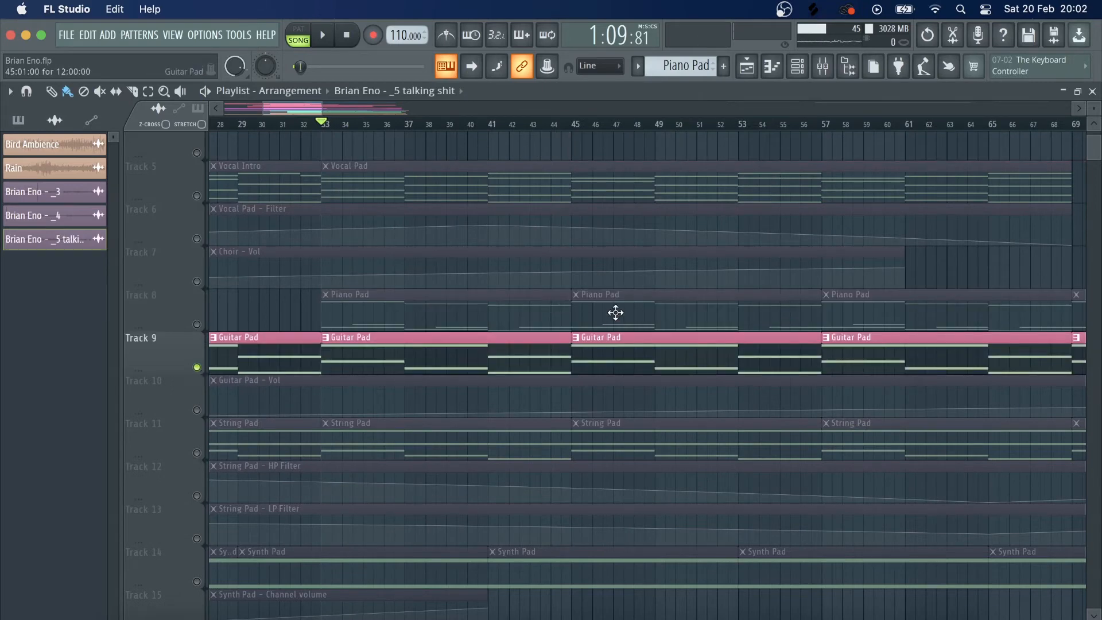
pyautogui.doubleClick(366, 350)
pyautogui.click(748, 69)
pyautogui.press('space')
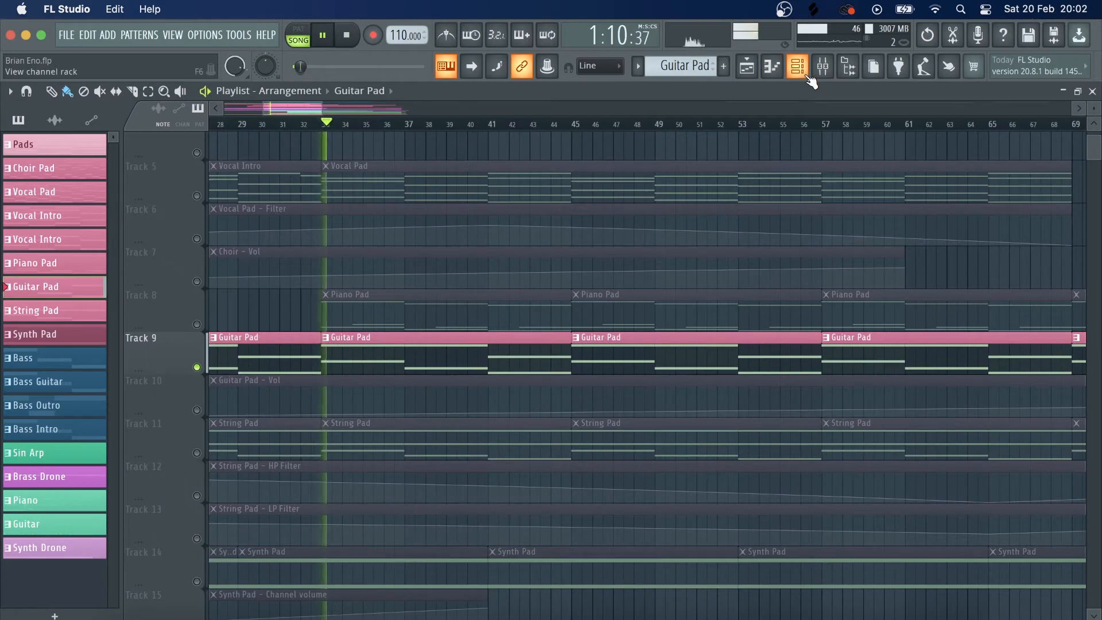
pyautogui.press('space')
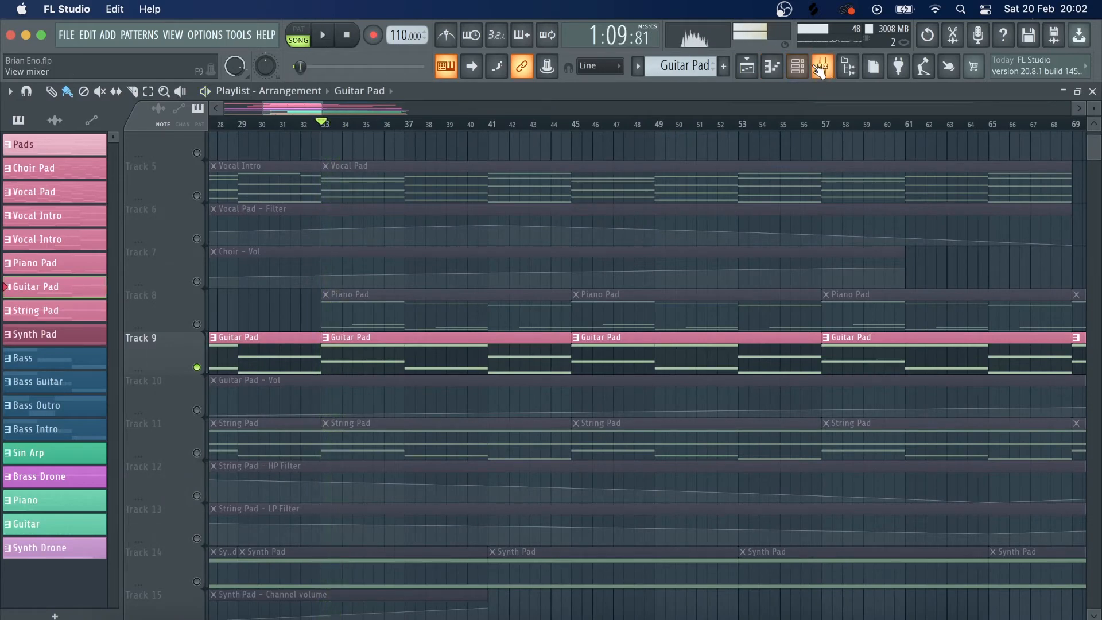
# - Open CHOWTapeModel on the Guitar Pad mixer track and show its Chew settings
pyautogui.click(823, 66)
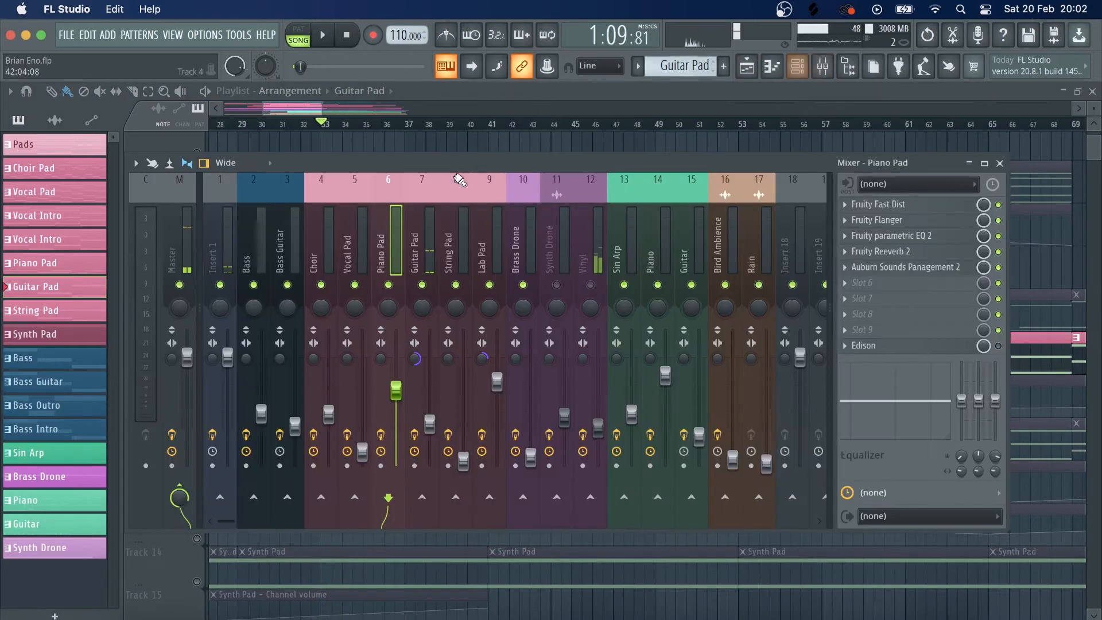
pyautogui.click(427, 244)
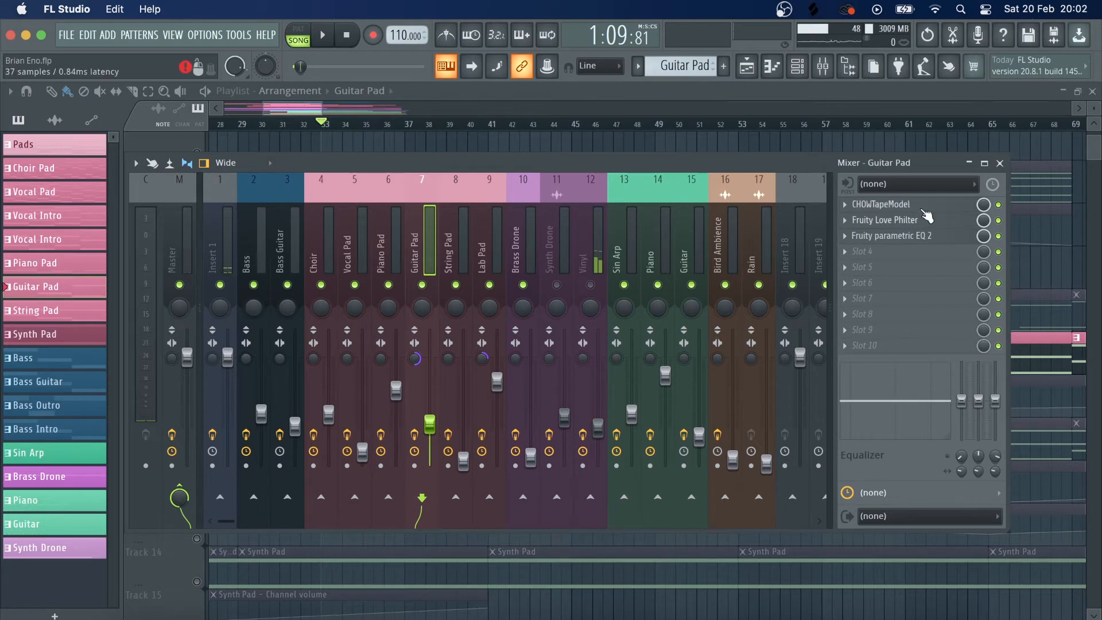
pyautogui.click(927, 208)
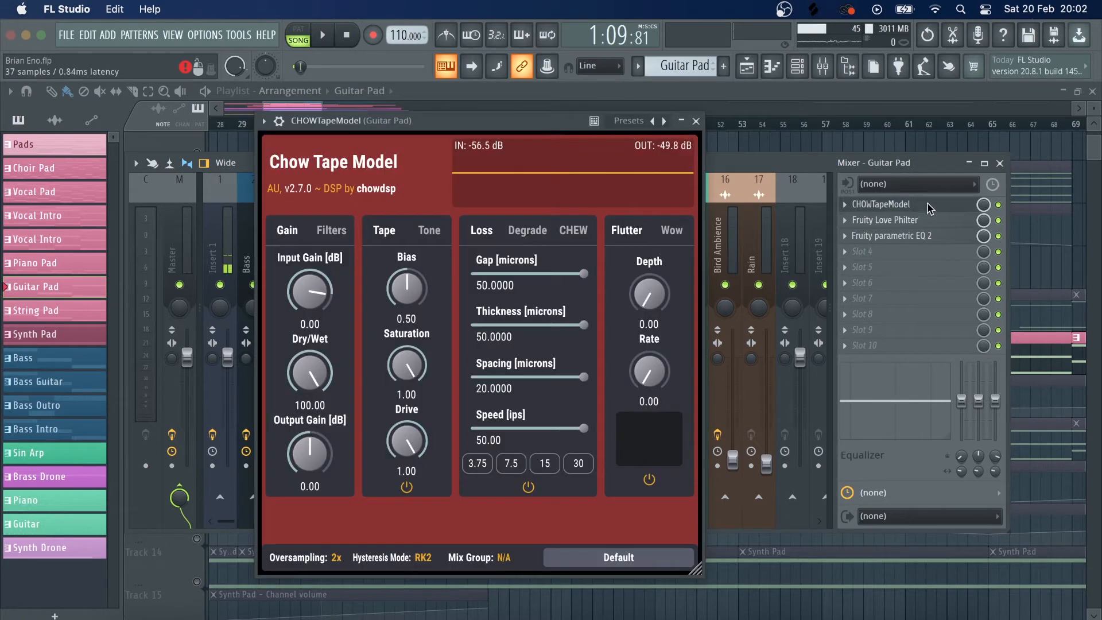
pyautogui.click(572, 230)
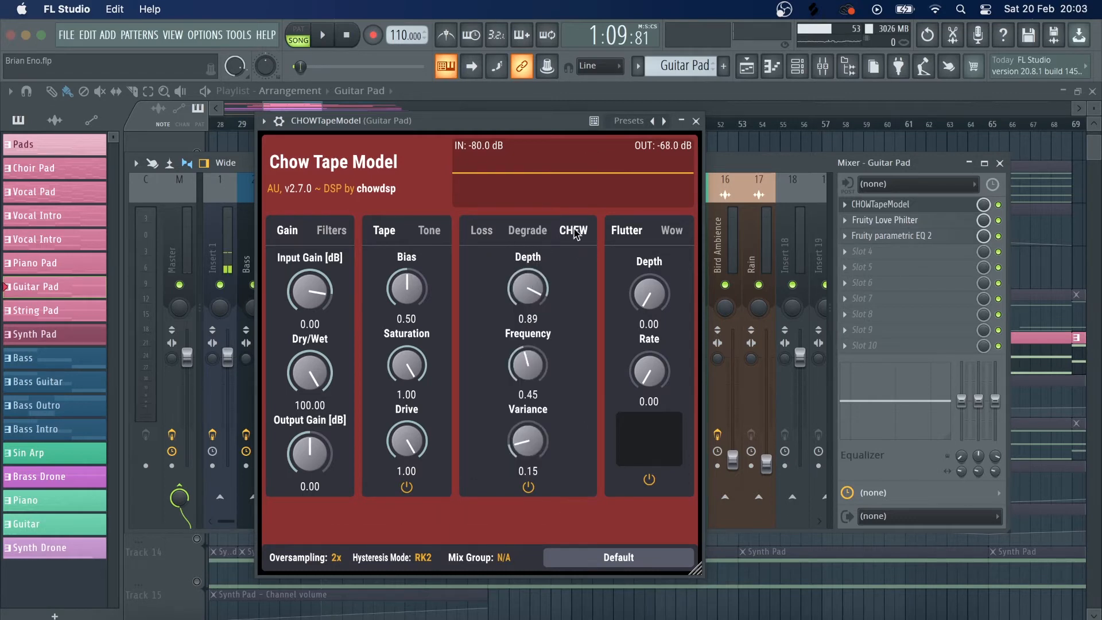
# - Play the Guitar Pad with the Chew depth at 0, raise the depth to 0.78, stop playback and close the plugin
pyautogui.moveTo(528, 290); pyautogui.dragTo(569, 430)
pyautogui.press('space')
pyautogui.moveTo(528, 294); pyautogui.dragTo(550, 180)
pyautogui.press('space')
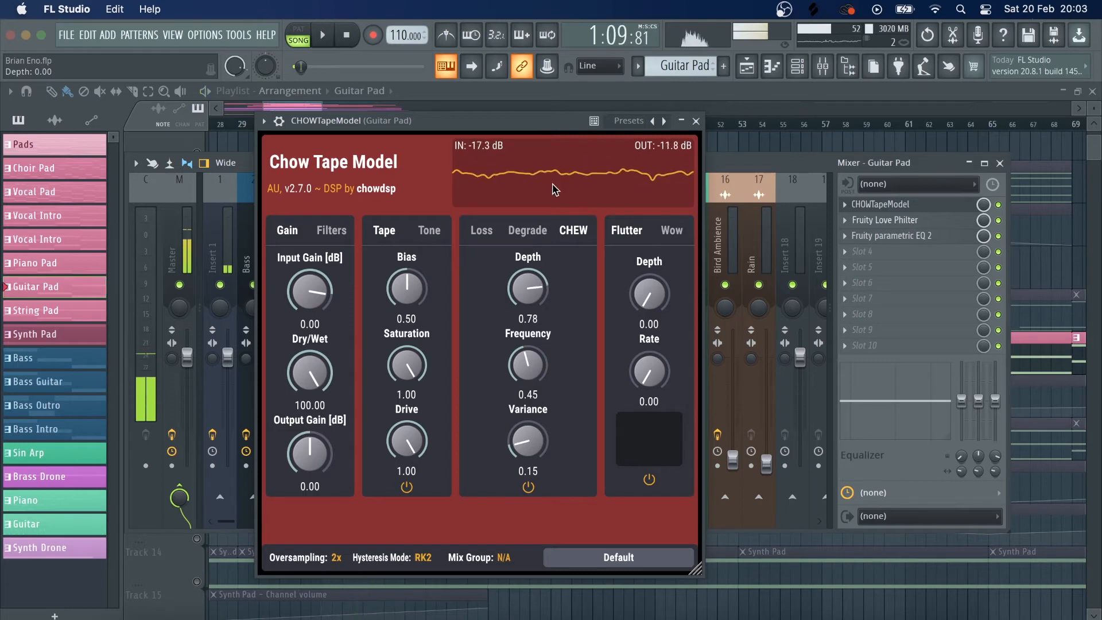
pyautogui.click(695, 121)
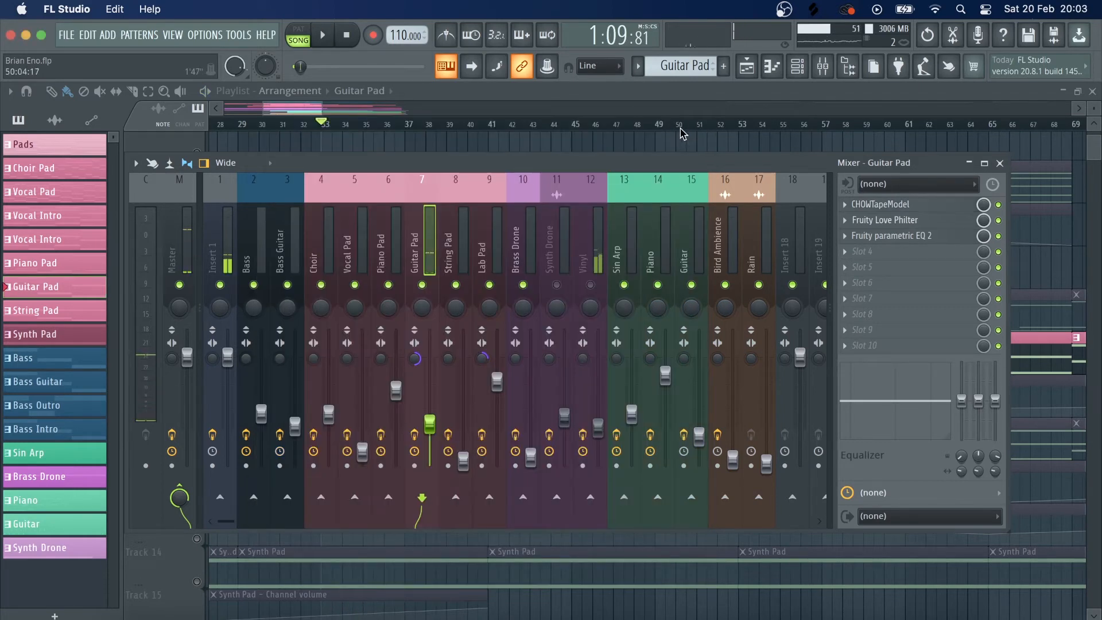
# - View the Guitar Pad's Fruity parametric EQ 2 curve, and close the equalizer and the mixer
pyautogui.click(919, 236)
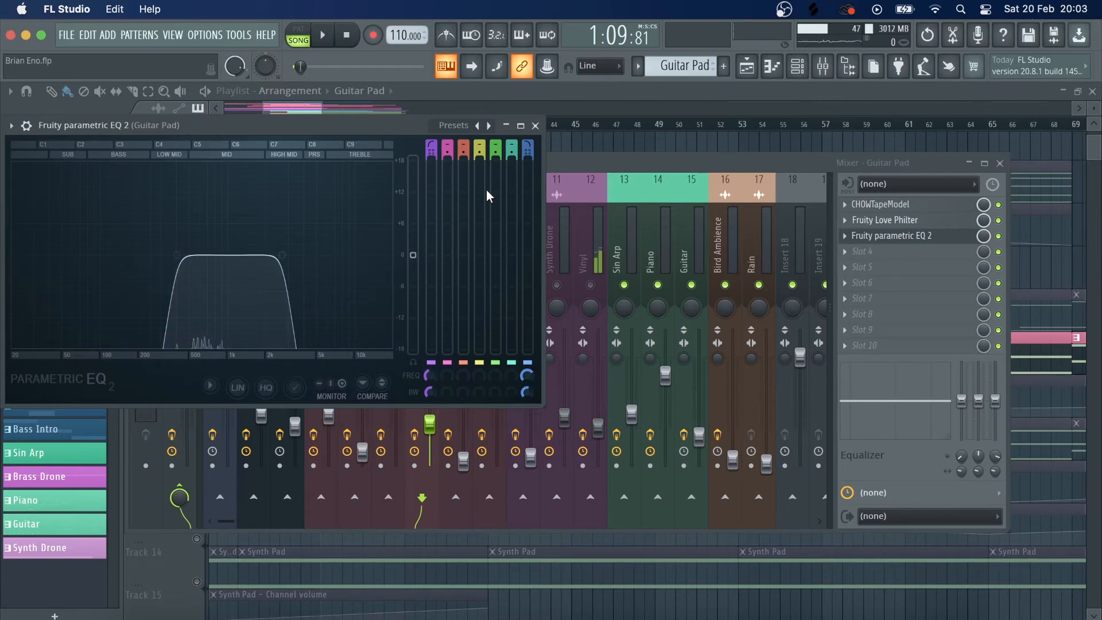
pyautogui.click(536, 125)
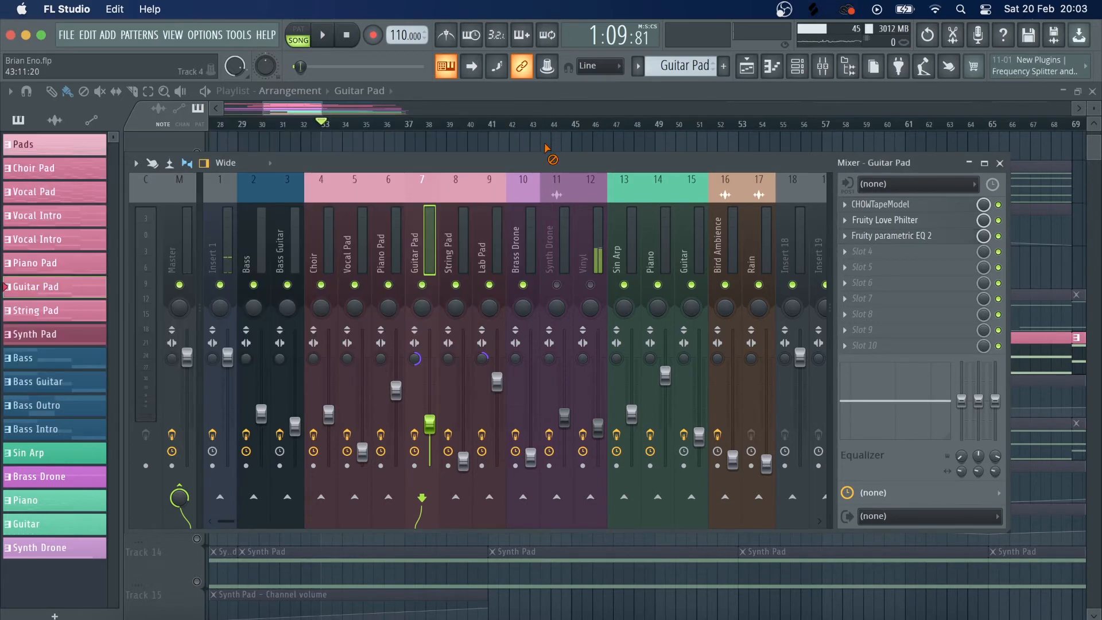
pyautogui.click(551, 150)
# - Solo the String Pad track, select its pattern and play it from bar 33 with the channel rack shown
pyautogui.click(230, 454)
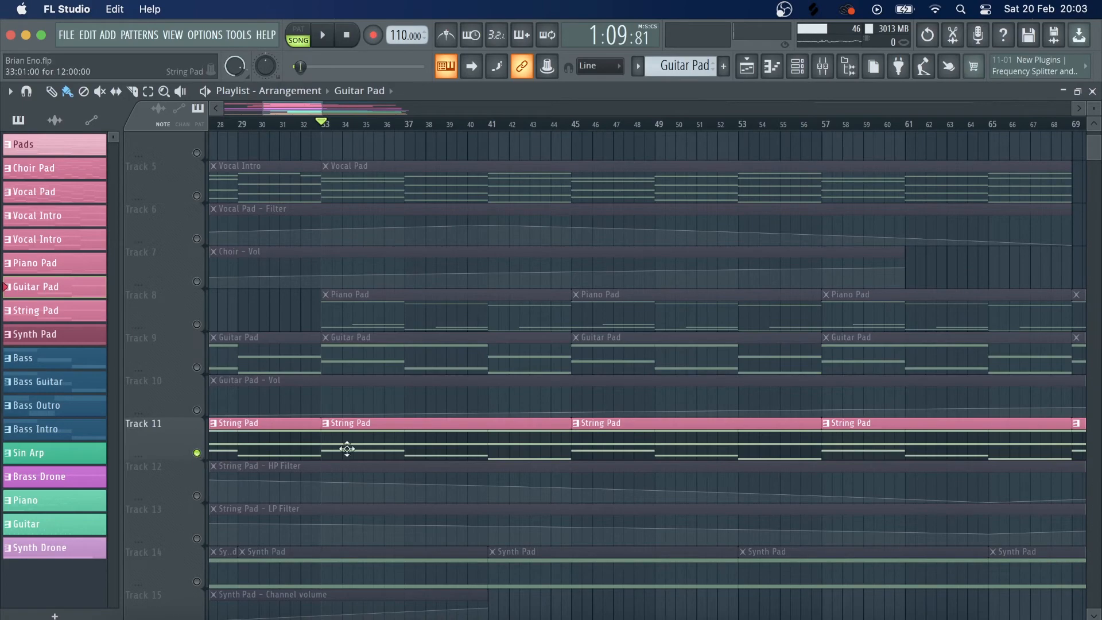
pyautogui.doubleClick(368, 444)
pyautogui.click(749, 67)
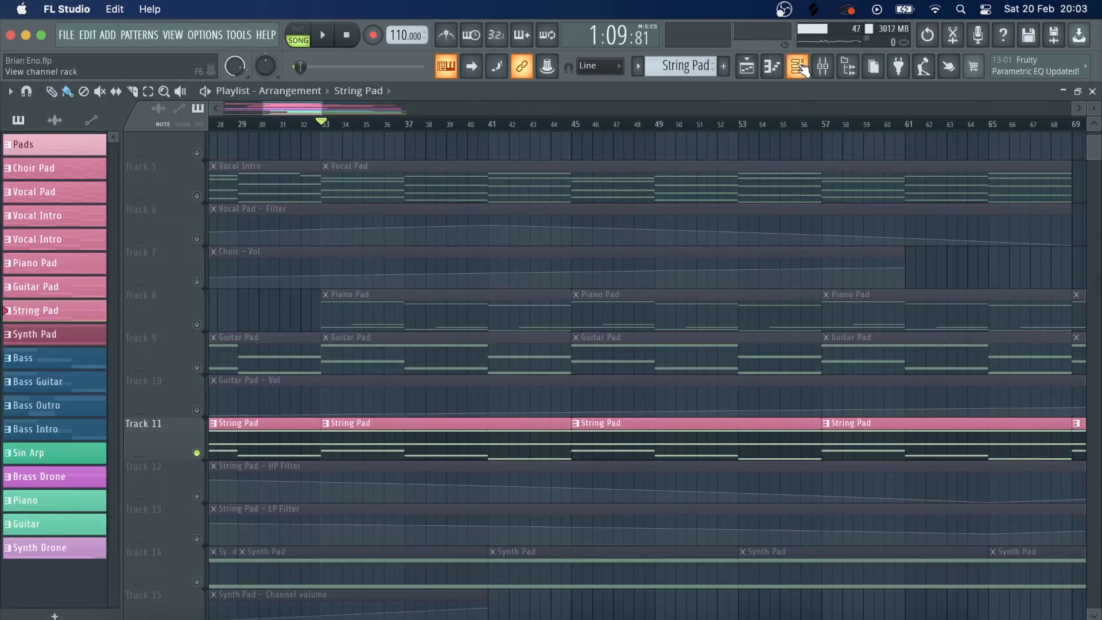
pyautogui.click(798, 67)
pyautogui.press('space')
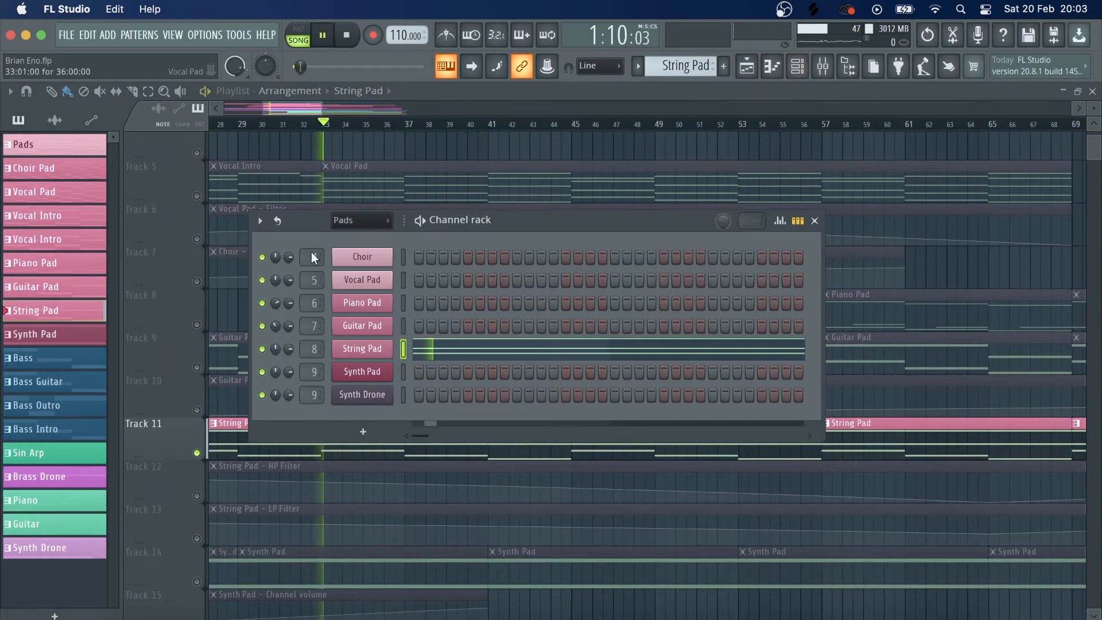
# - Inspect the String Pad's ValhallaShimmer and Fruity Flanger settings during playback, close the mixer and stop playback
pyautogui.click(827, 68)
pyautogui.click(453, 250)
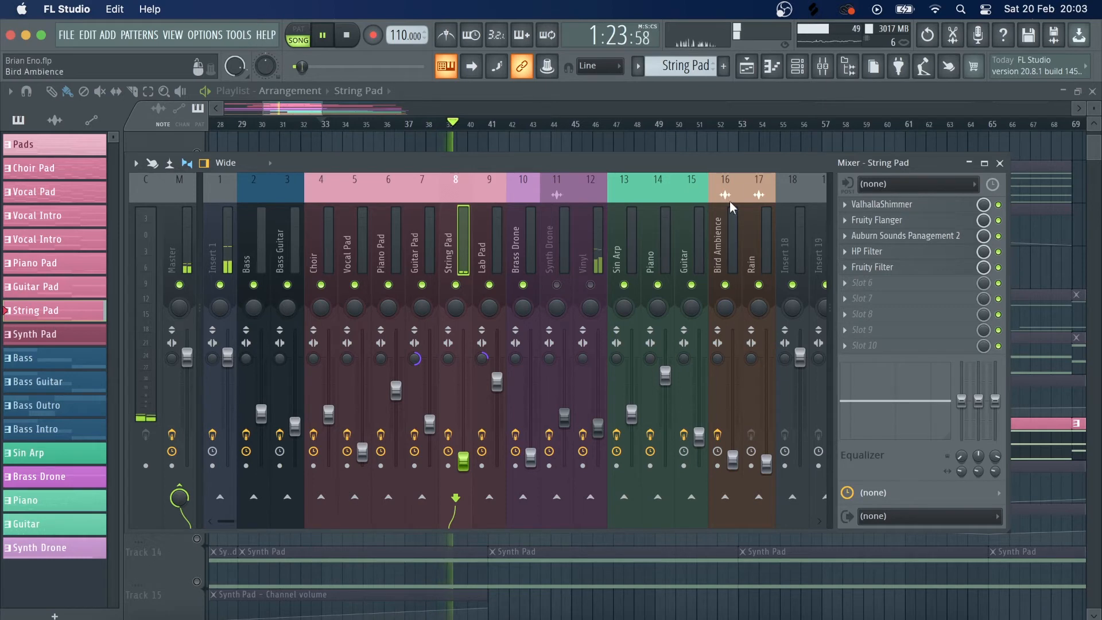
pyautogui.click(930, 207)
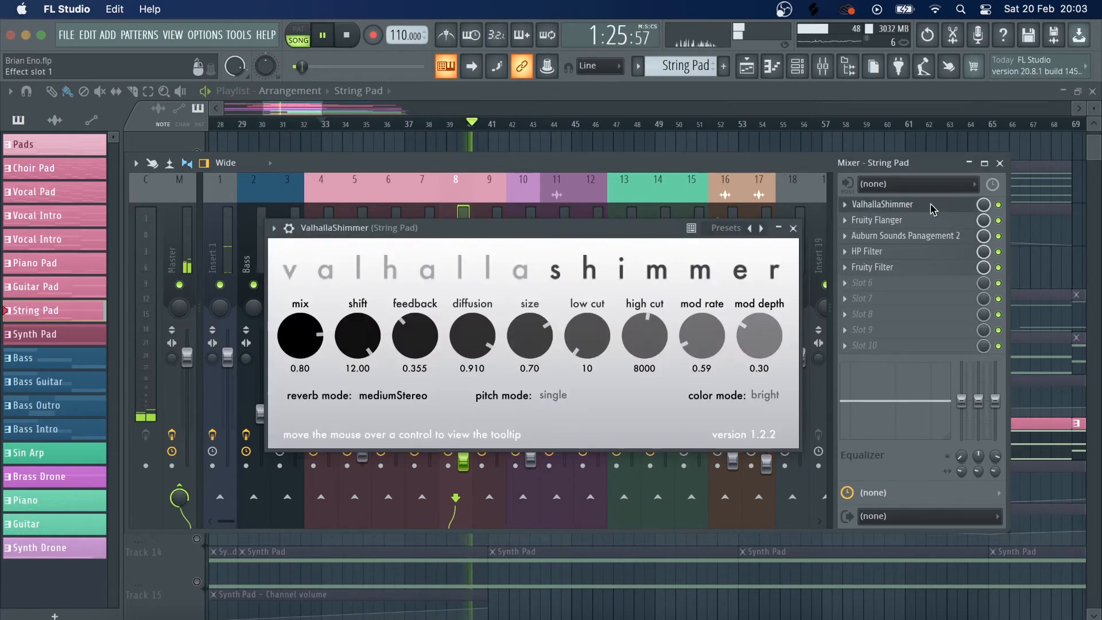
pyautogui.click(793, 228)
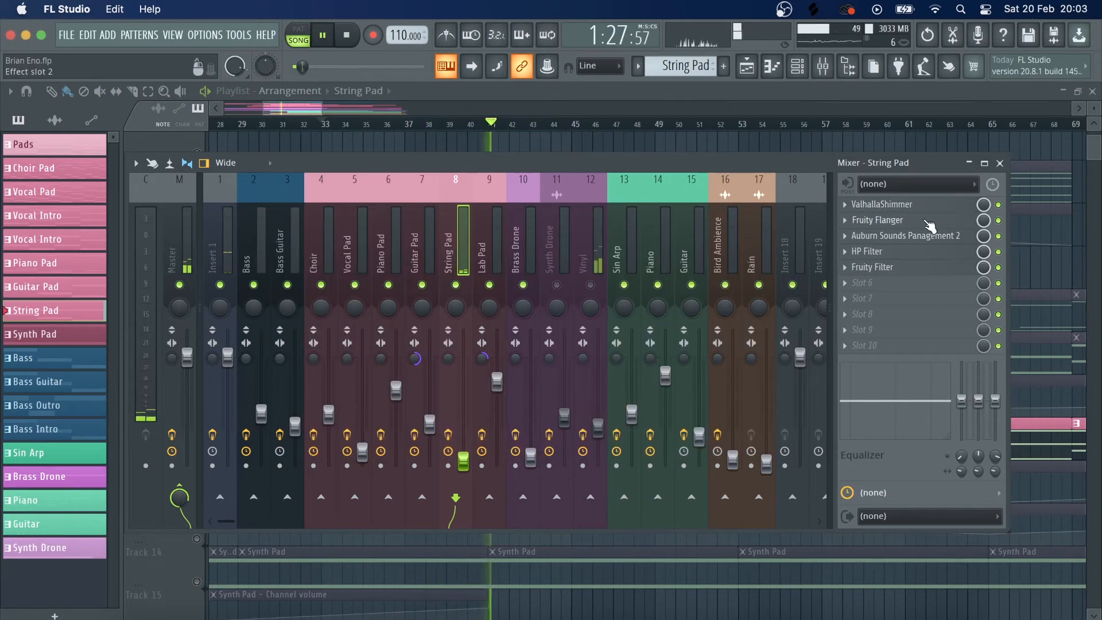
pyautogui.click(933, 220)
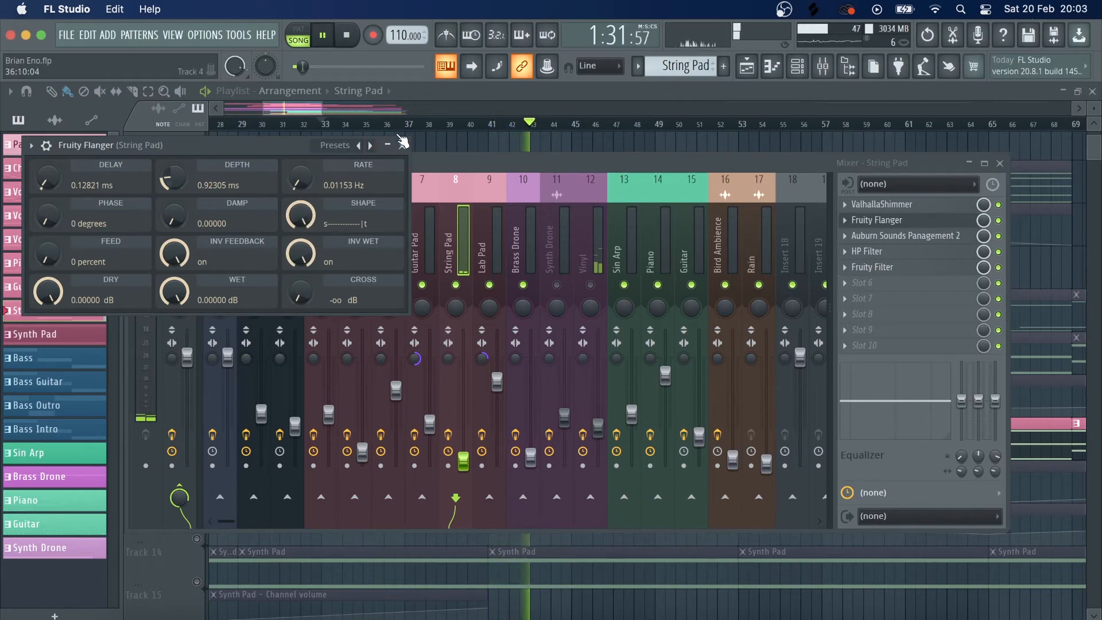
pyautogui.click(402, 145)
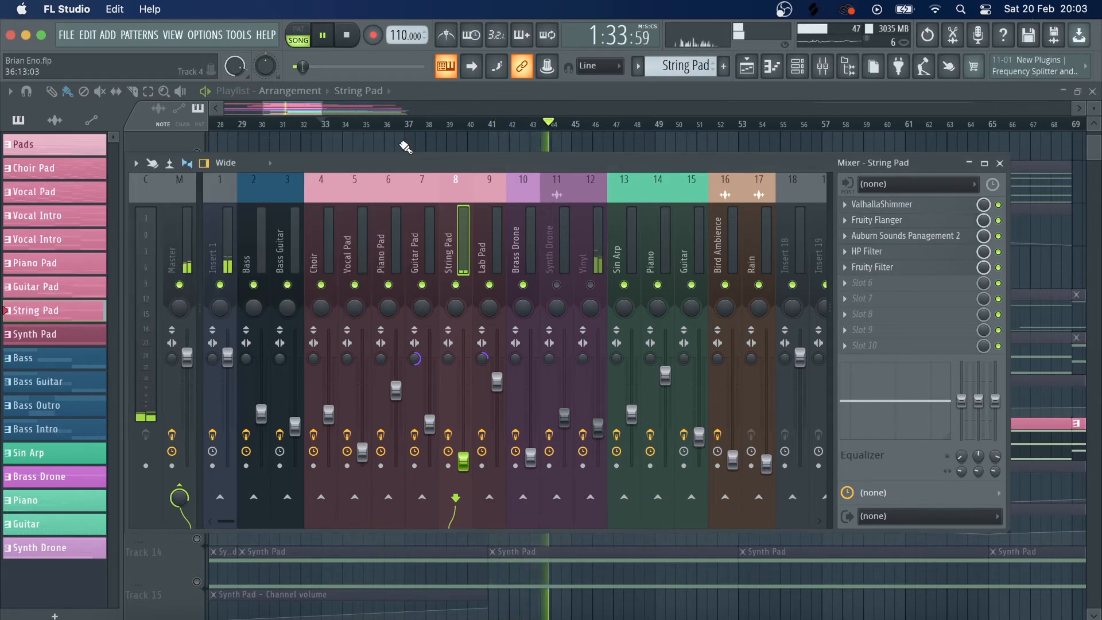
pyautogui.rightClick(666, 139)
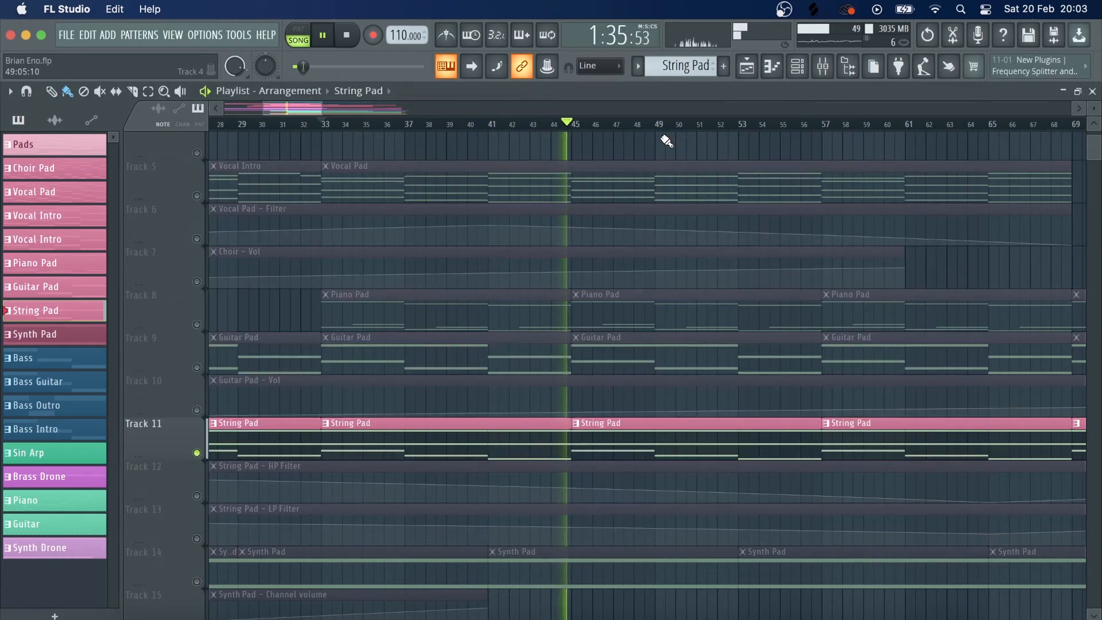
pyautogui.scroll(-3, 373, 483)
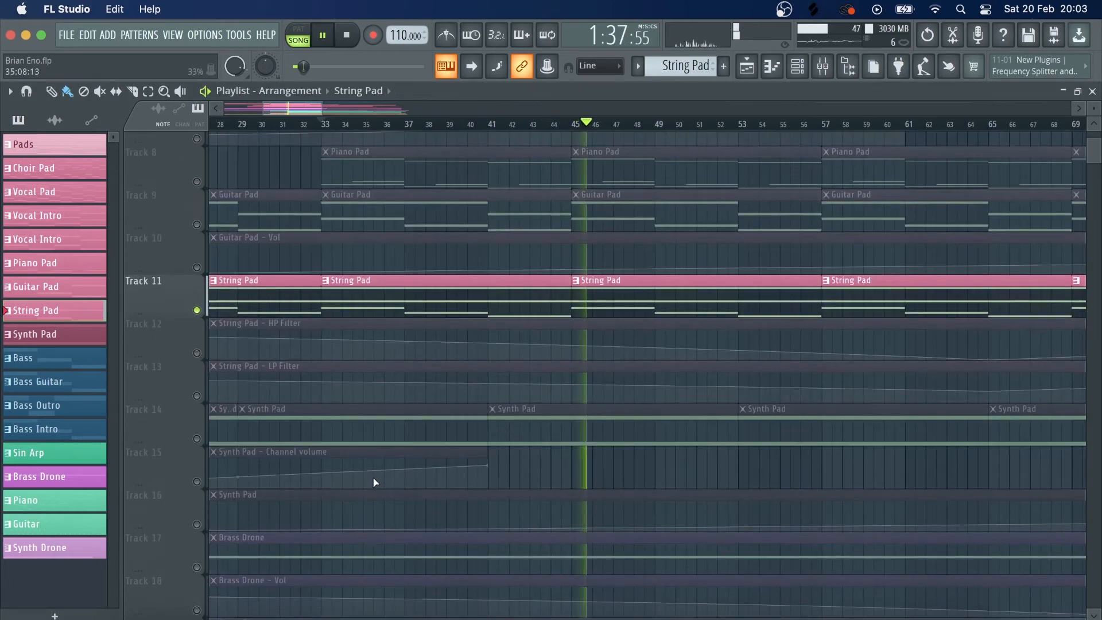
pyautogui.press('space')
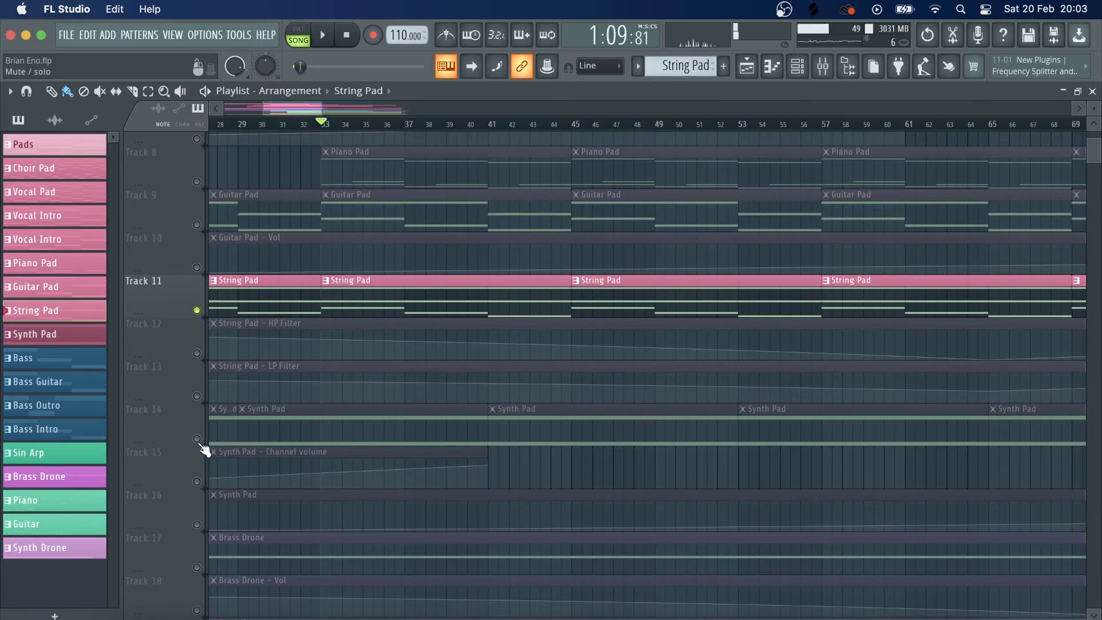
# - Solo the Synth Pad track and play it from bar 41
pyautogui.keyDown('ctrl'); pyautogui.click(196, 438); pyautogui.keyUp('ctrl')
pyautogui.click(491, 124)
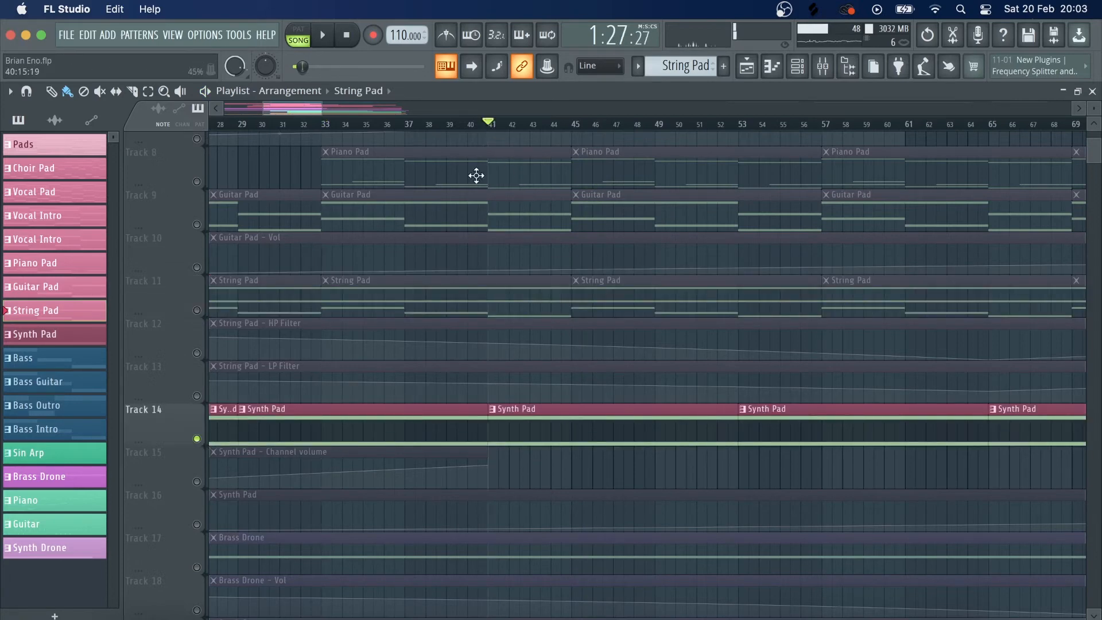
pyautogui.press('space')
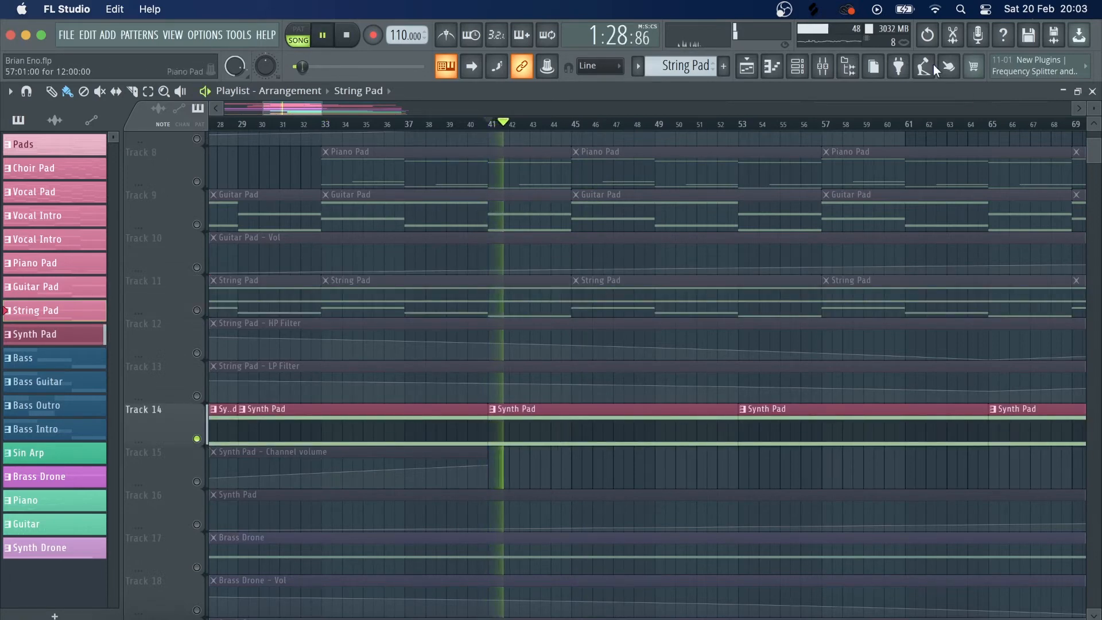
pyautogui.click(821, 67)
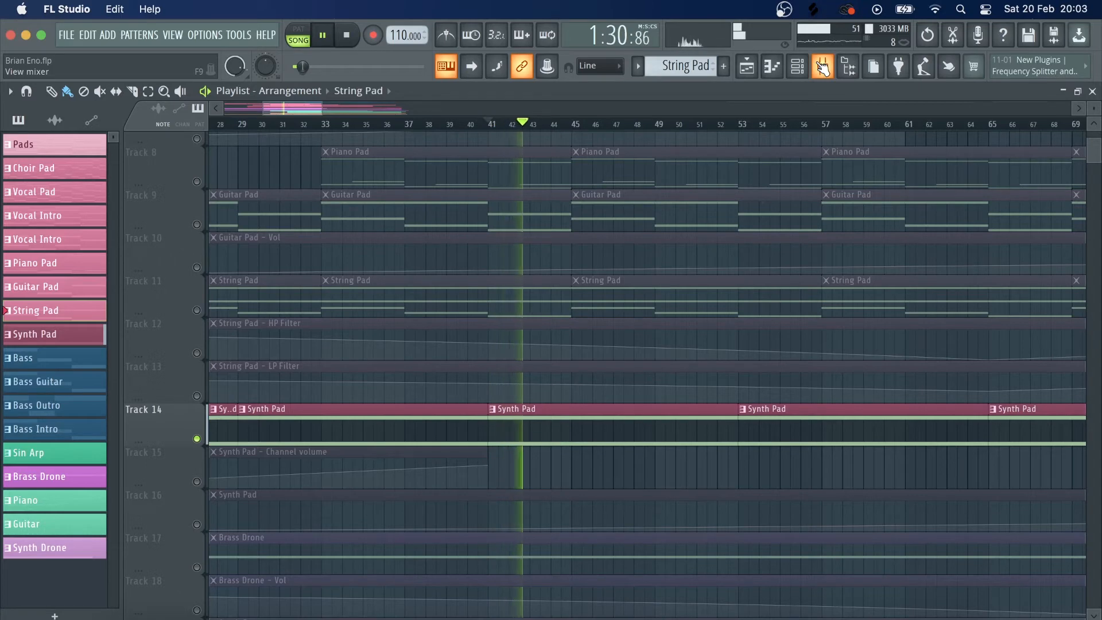
# - View the Synth Pad's notes in the piano roll and its Spitfire Audio instrument preset from the channel rack
pyautogui.doubleClick(591, 423)
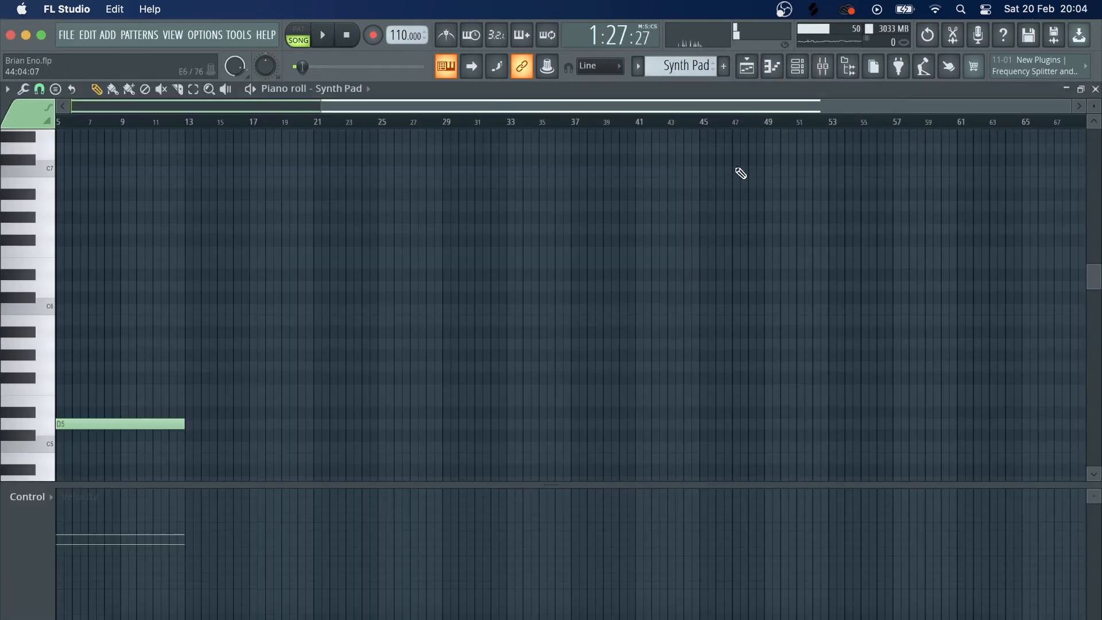
pyautogui.click(747, 66)
pyautogui.click(797, 66)
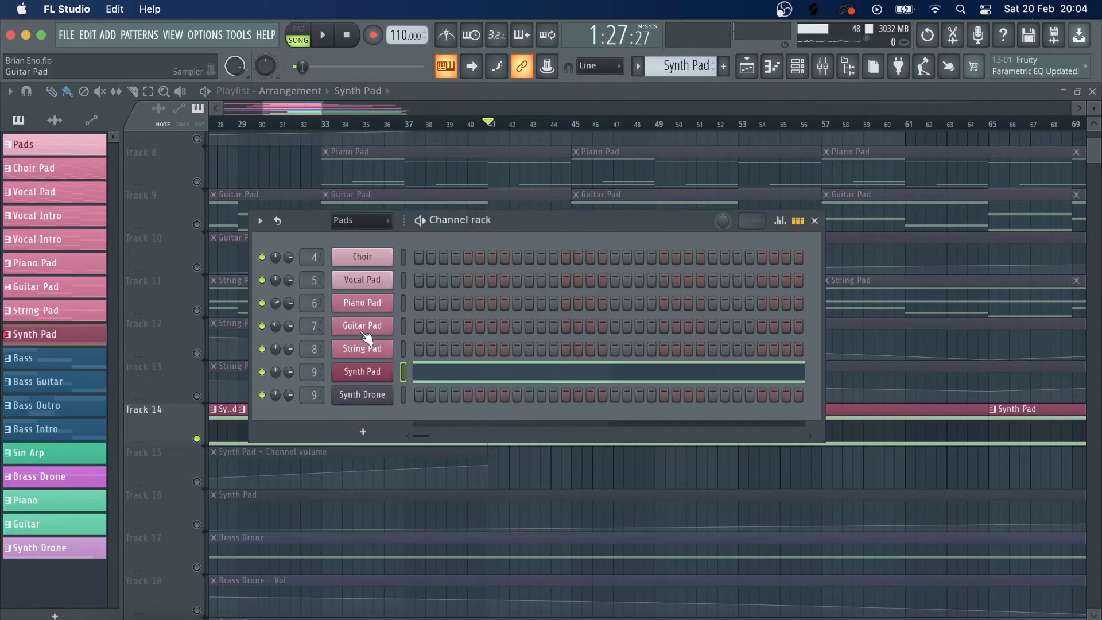
pyautogui.click(367, 373)
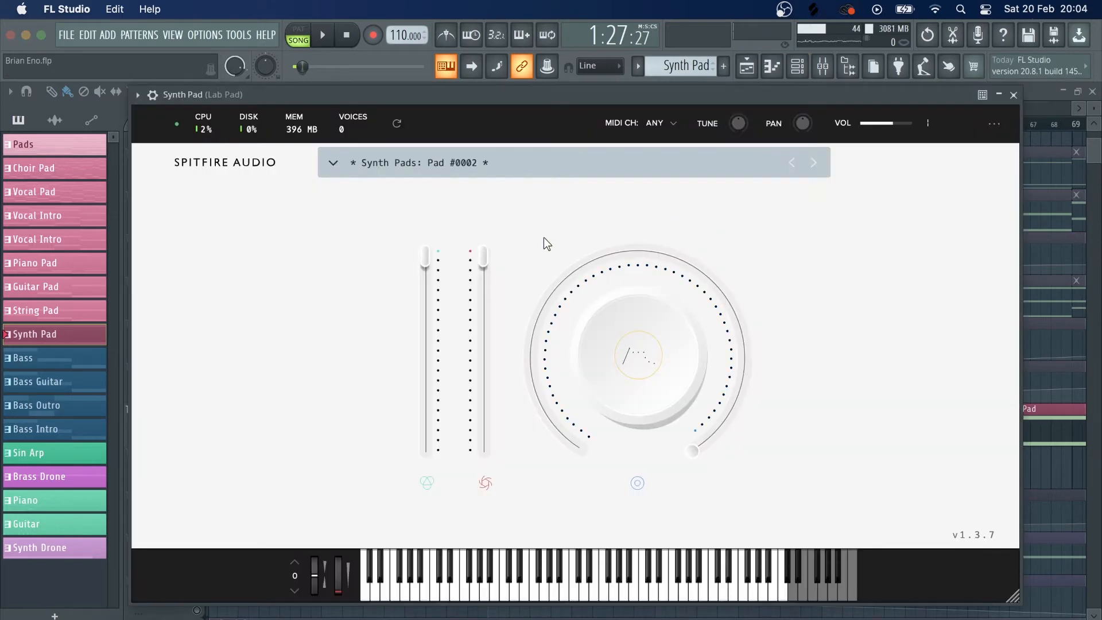
pyautogui.click(1014, 94)
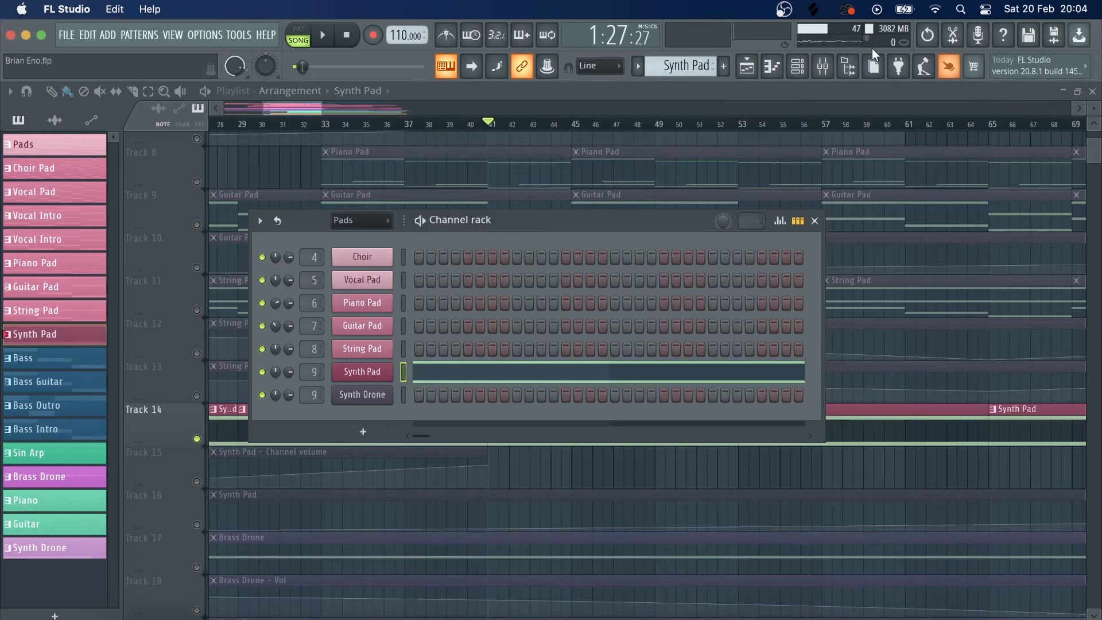
# - Audition the Lab Pad mixer track with effects bypassed and re-enabled, show its Gross Beat volume gate, close the mixer and stop playback
pyautogui.click(823, 66)
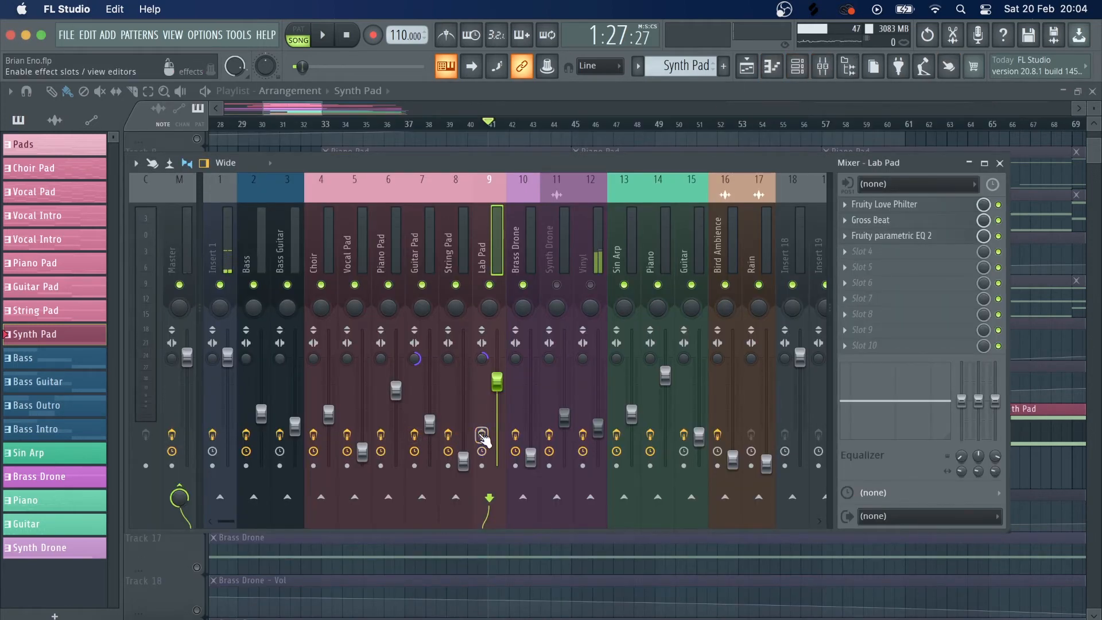
pyautogui.press('space')
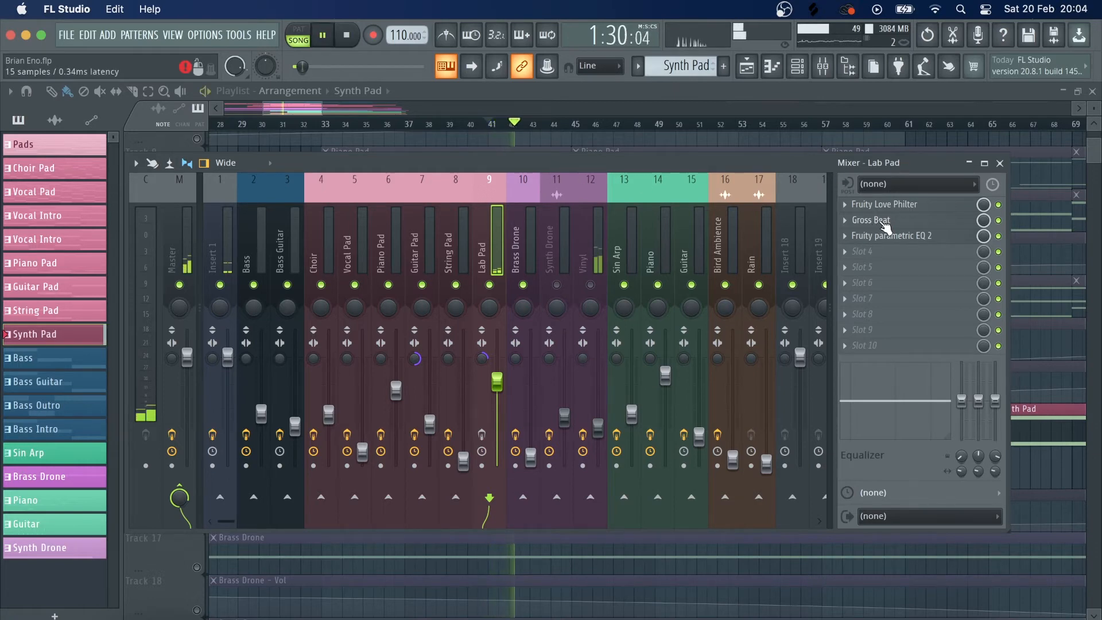
pyautogui.click(878, 221)
pyautogui.click(699, 164)
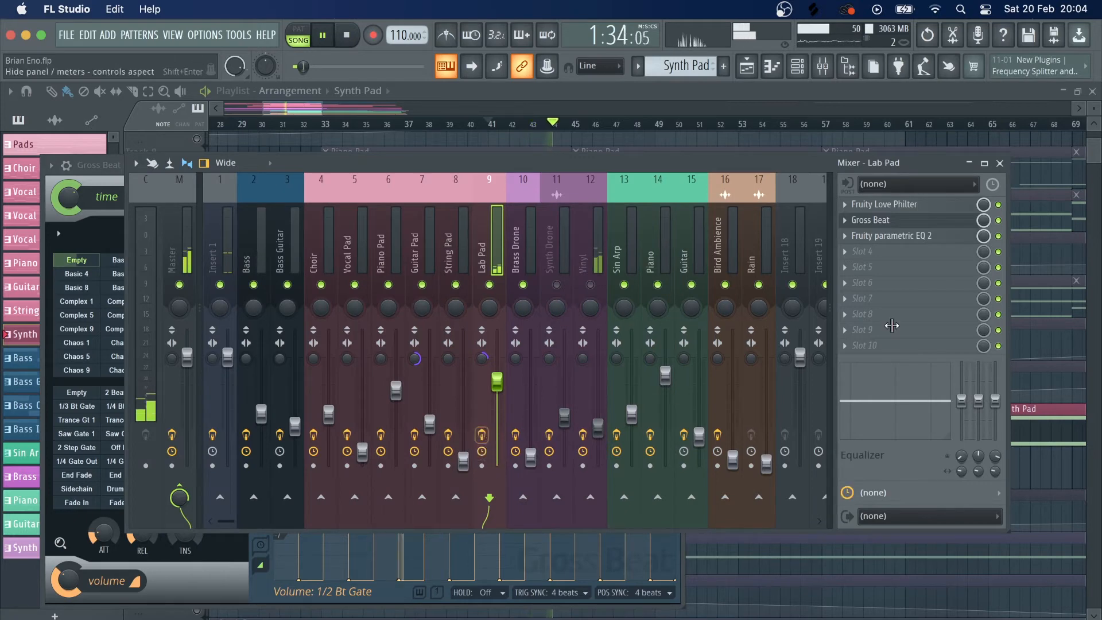
pyautogui.click(1000, 163)
pyautogui.press('space')
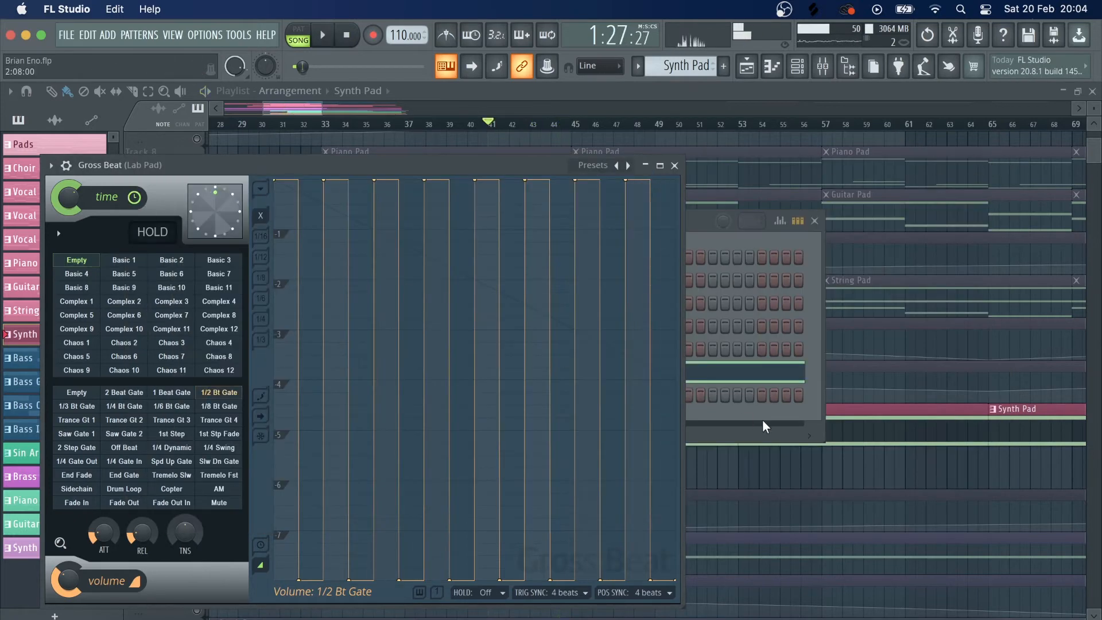
# - Close the Gross Beat window and view the Brass Drone's notes and its Brass section (5).wav sampler settings from the channel rack
pyautogui.press('F12')
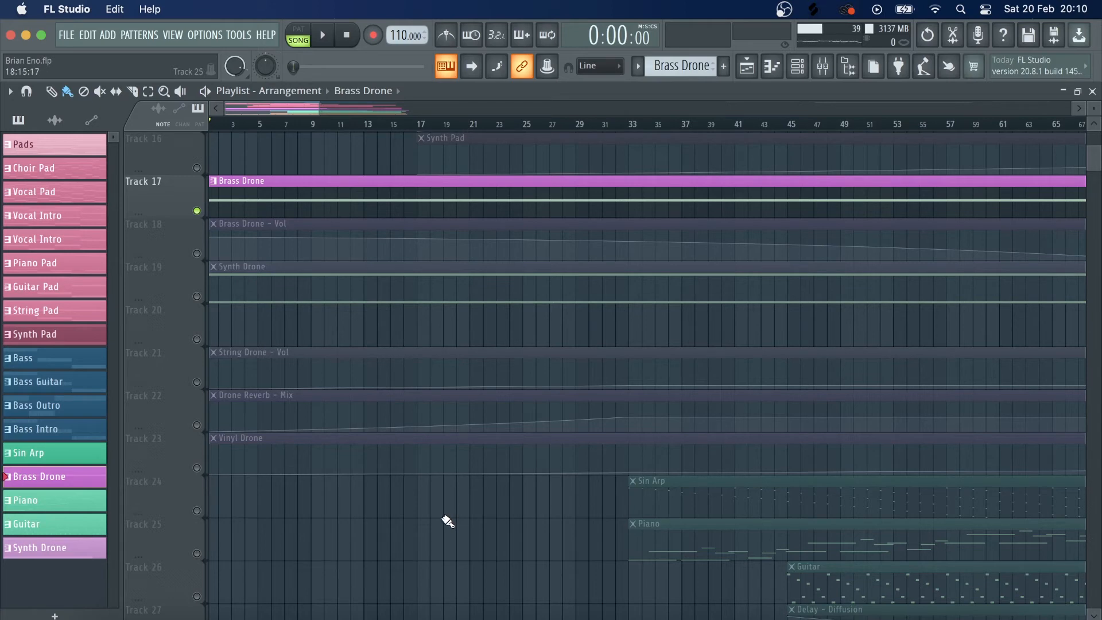
pyautogui.scroll(-1, 364, 128)
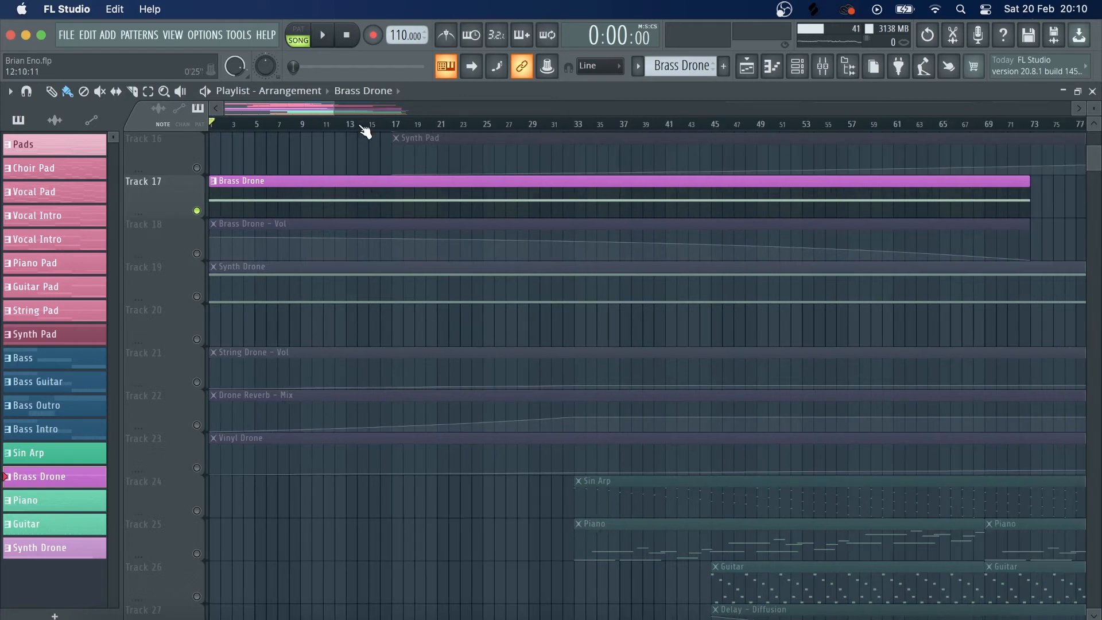
pyautogui.scroll(-2, 364, 128)
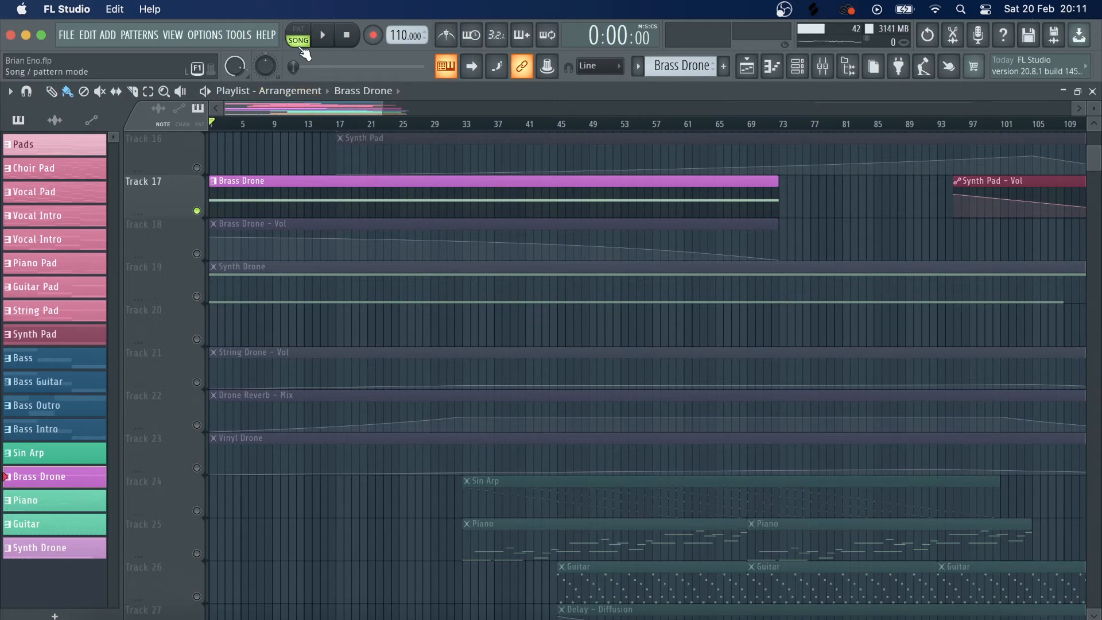
pyautogui.doubleClick(244, 205)
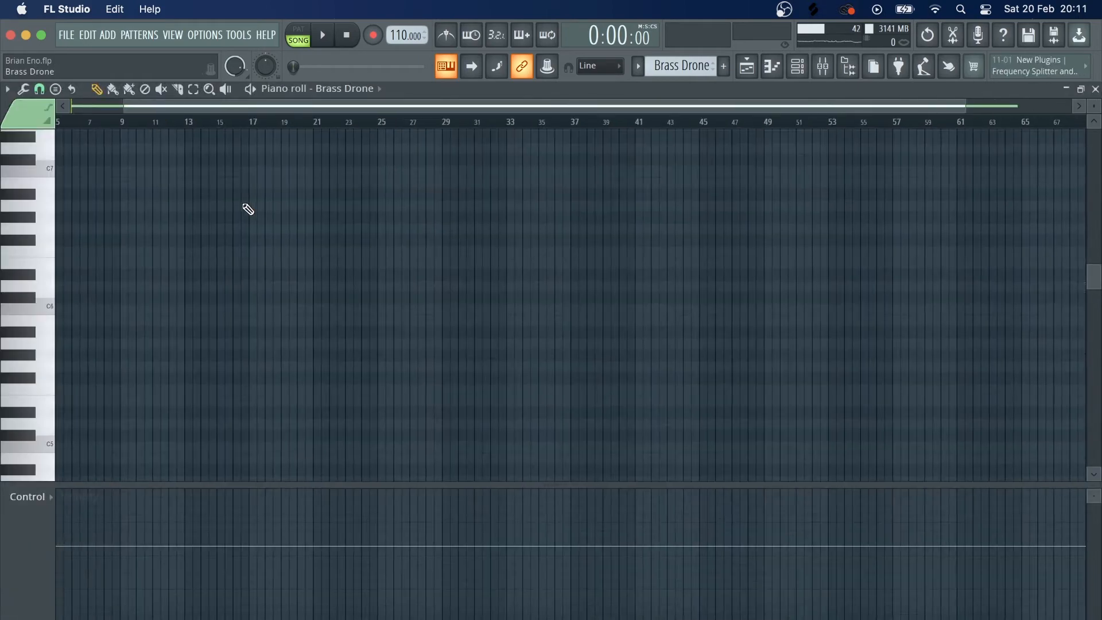
pyautogui.click(746, 66)
pyautogui.click(772, 66)
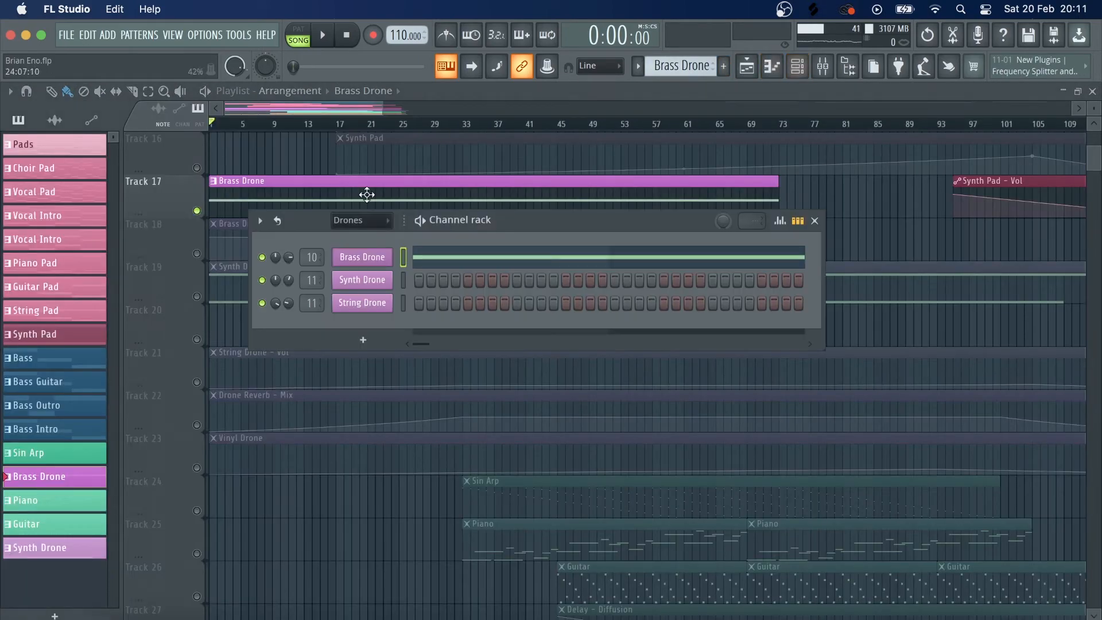
pyautogui.click(384, 256)
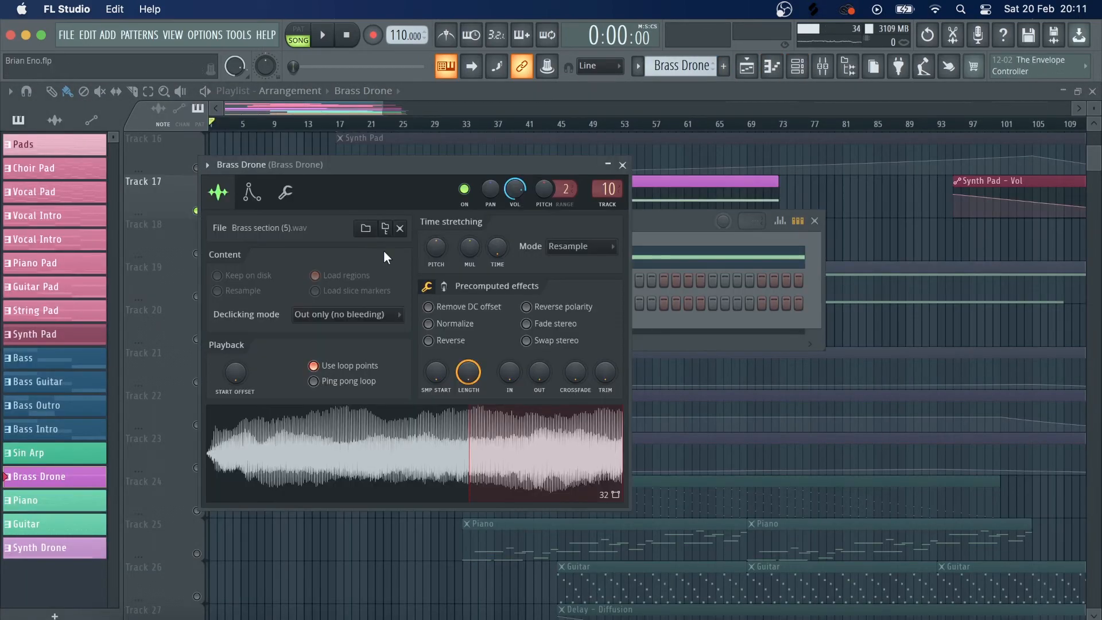
pyautogui.click(615, 165)
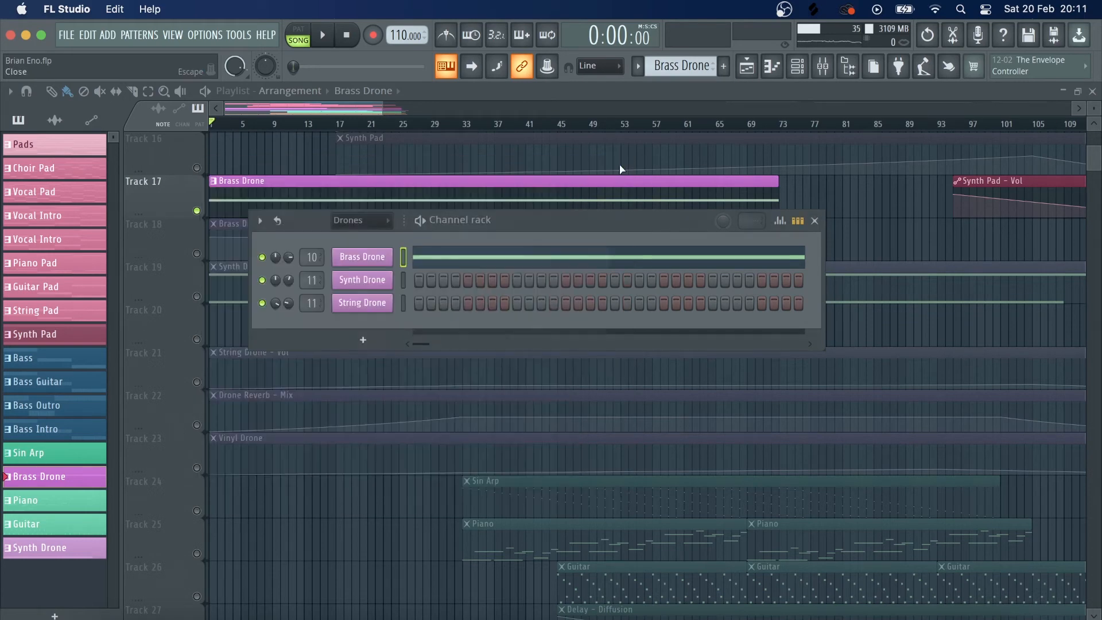
# - Play the Brass Drone from the start, enable Gross Beat on its mixer track and set the time mix to about 27%
pyautogui.press('space')
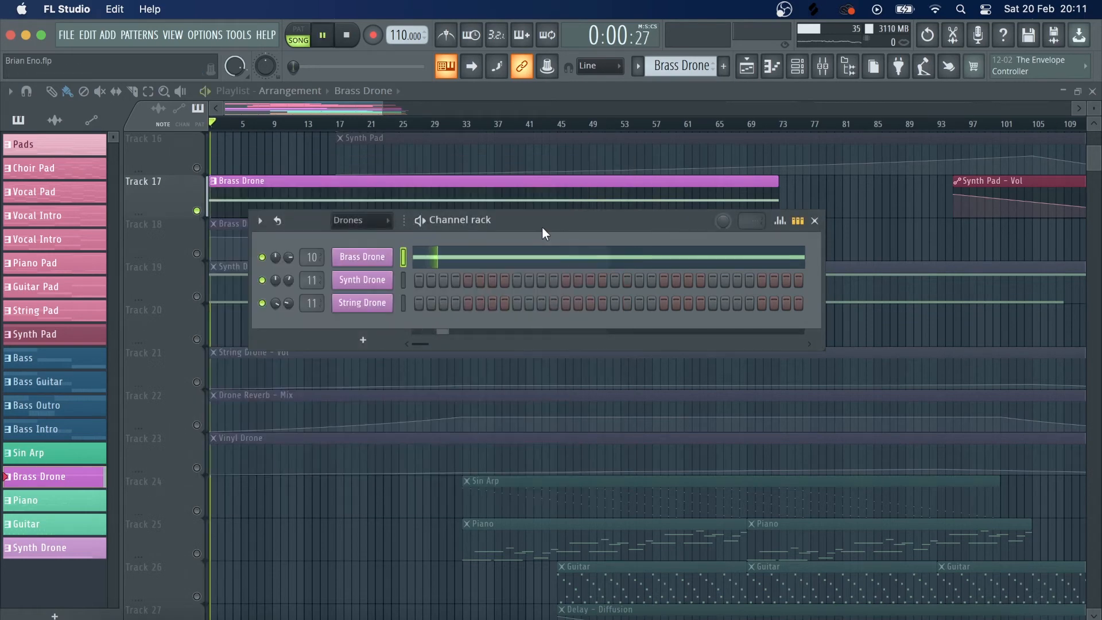
pyautogui.click(822, 66)
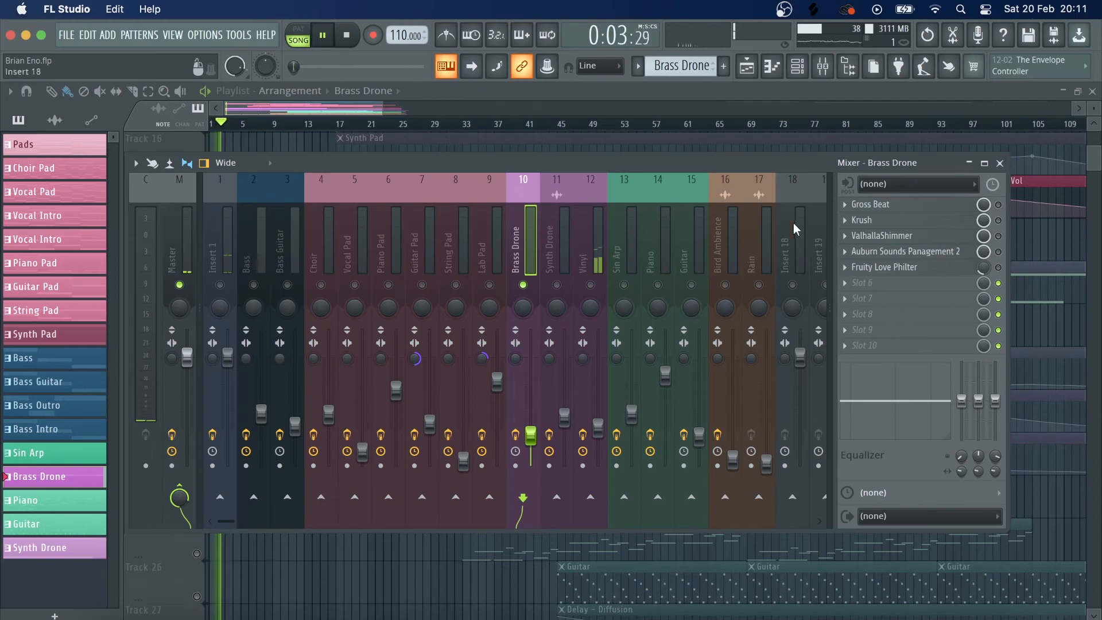
pyautogui.click(926, 205)
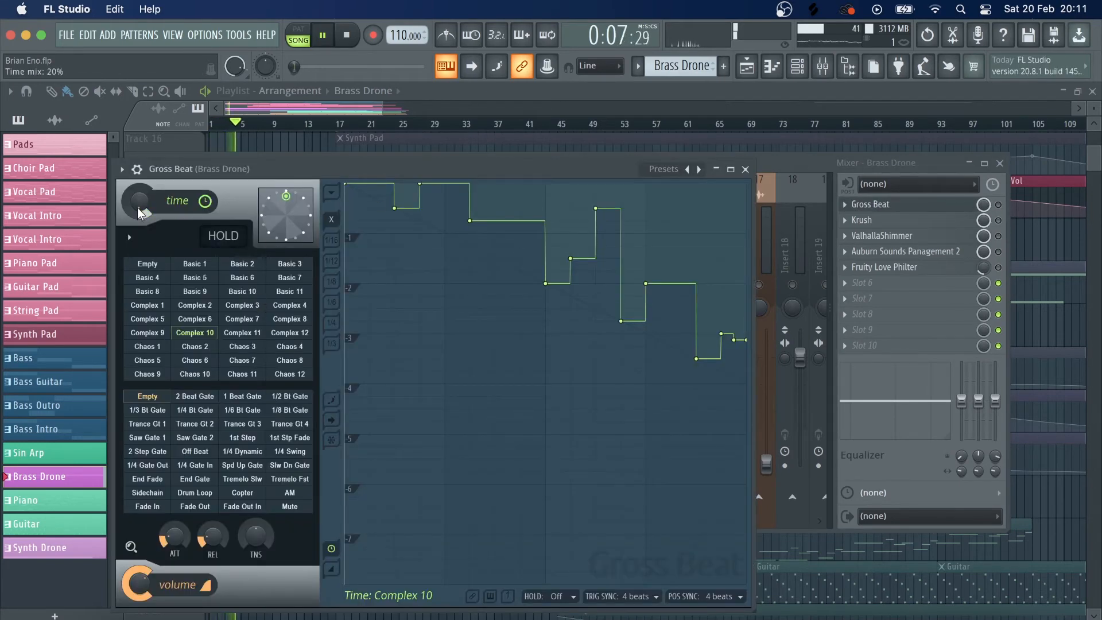
pyautogui.click(998, 205)
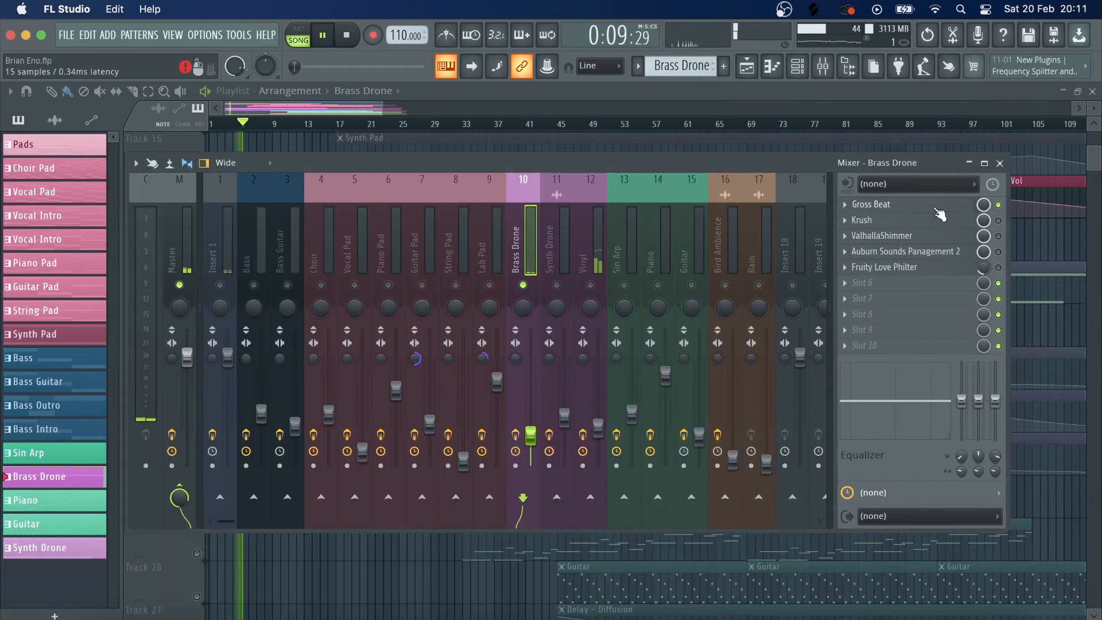
pyautogui.click(871, 205)
pyautogui.moveTo(139, 201); pyautogui.dragTo(139, 204)
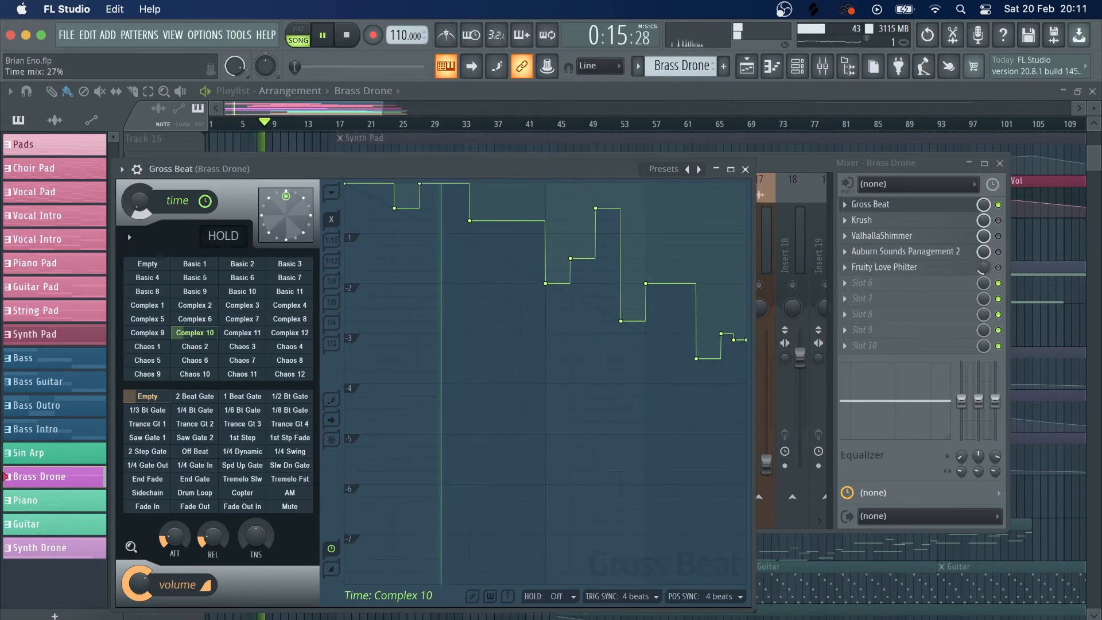
# - Enable Krush, ValhallaShimmer and Auburn Sounds Panagement 2 on the Brass Drone mixer track and lower the track's volume fader
pyautogui.click(996, 223)
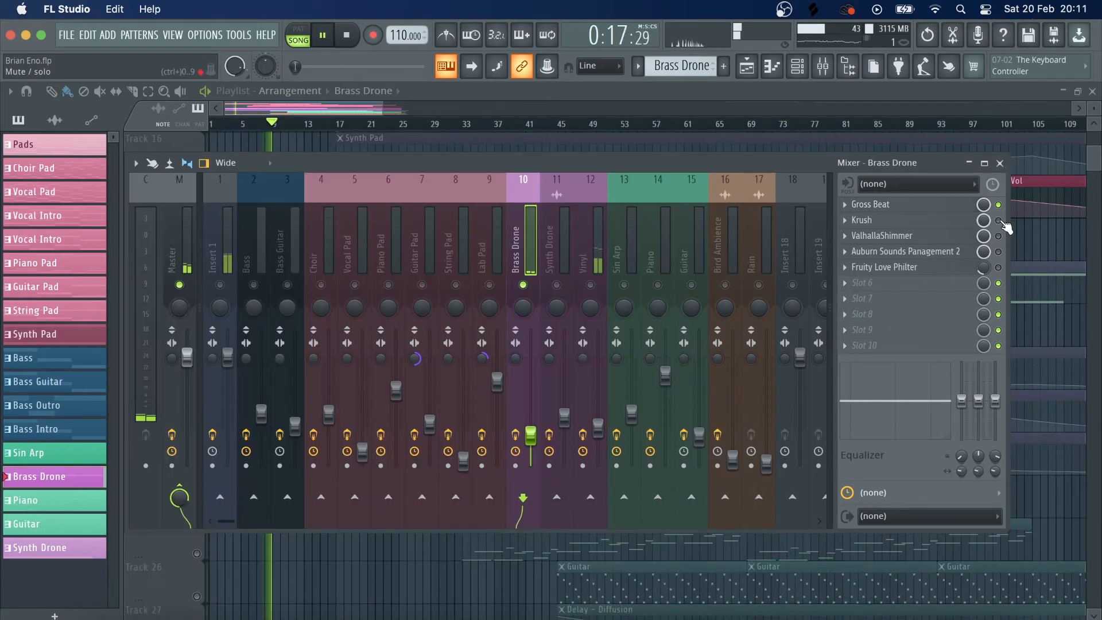
pyautogui.click(1000, 220)
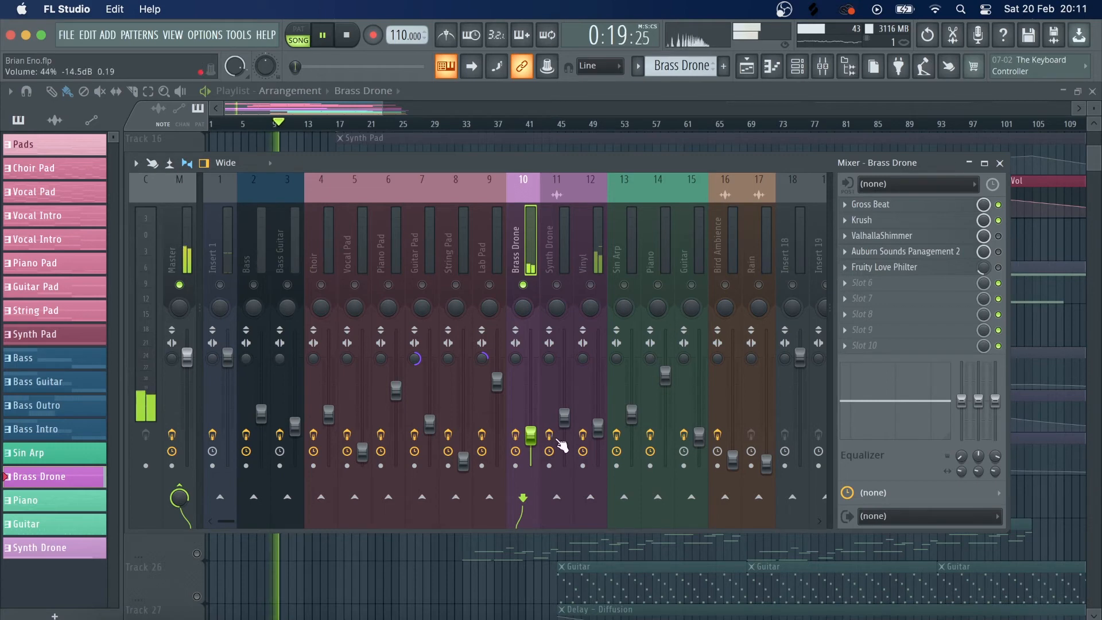
pyautogui.moveTo(531, 436); pyautogui.dragTo(531, 453)
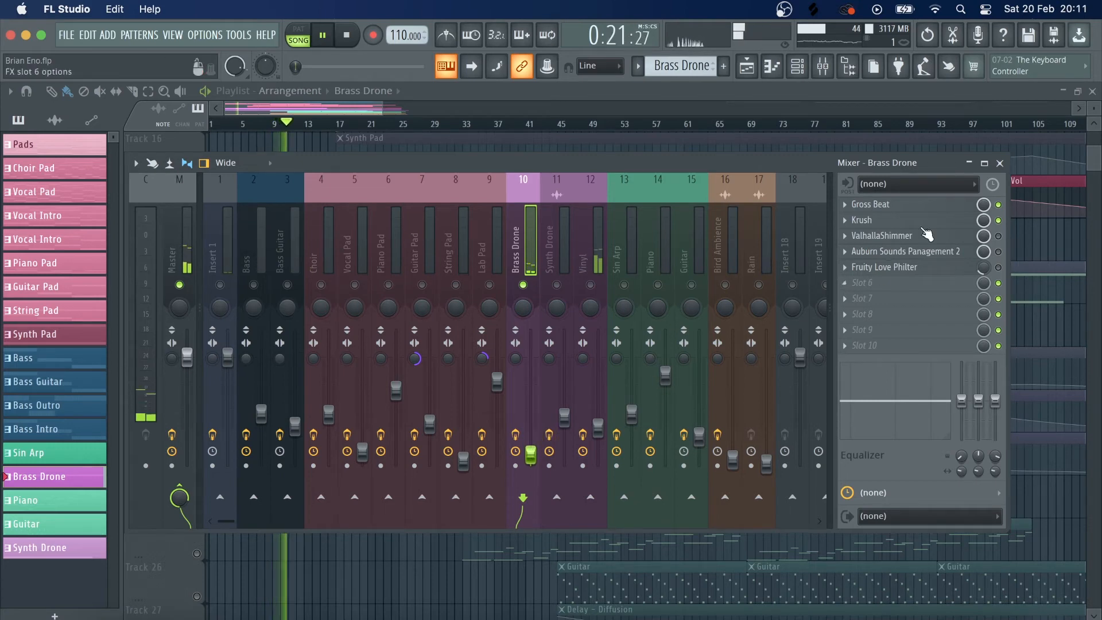
pyautogui.click(999, 236)
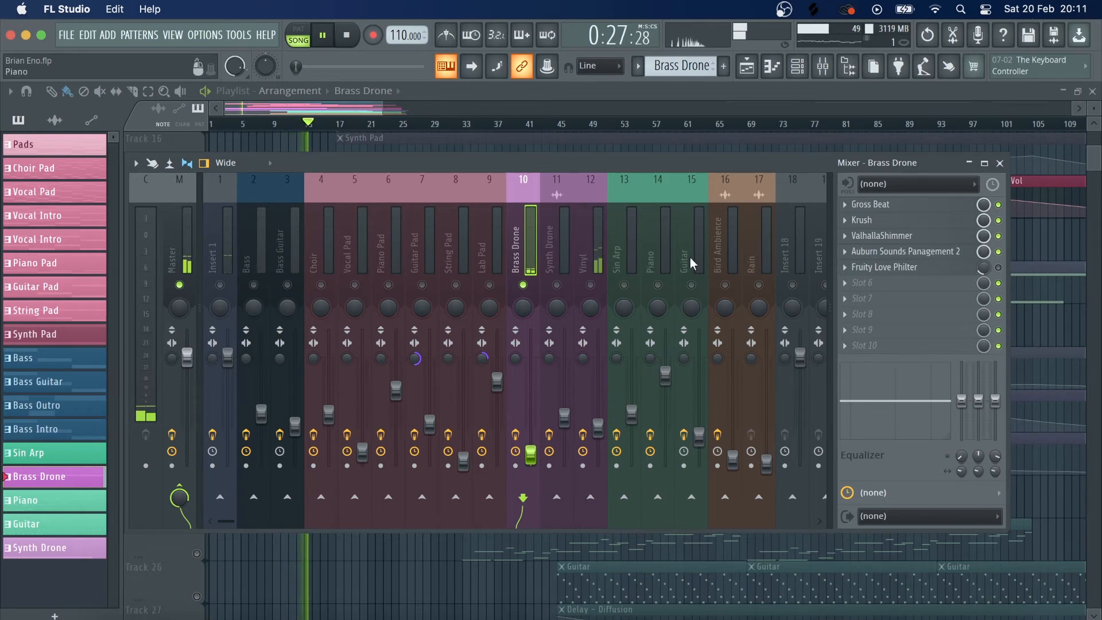
# - Enable Fruity Love Philter on the Brass Drone track, audition it at 100% mix, reduce the mix level and stop playback
pyautogui.click(938, 269)
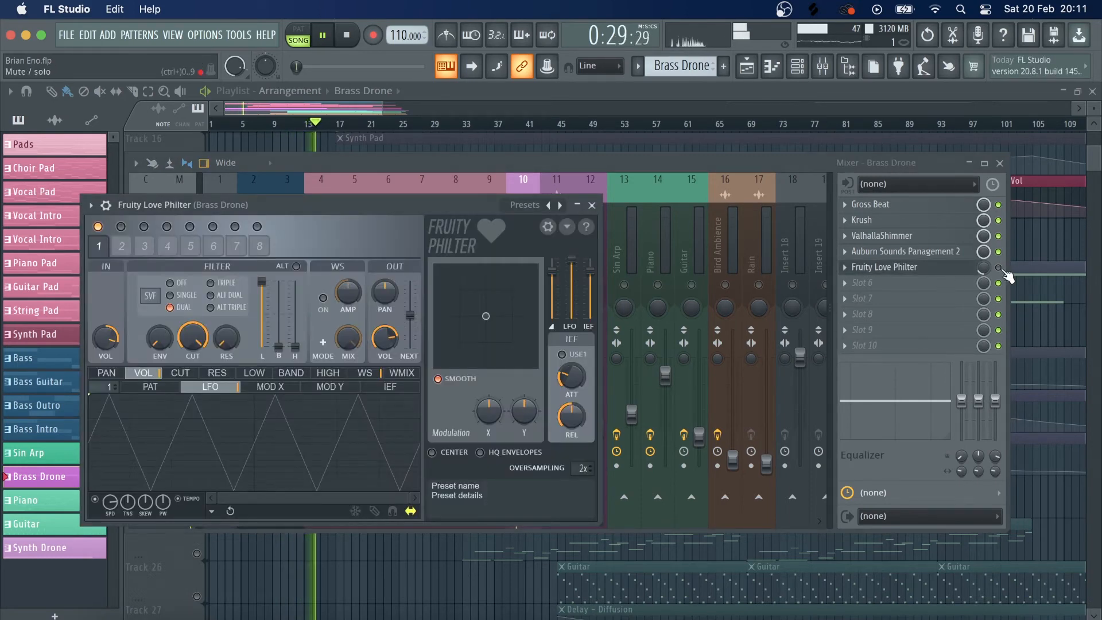
pyautogui.click(999, 268)
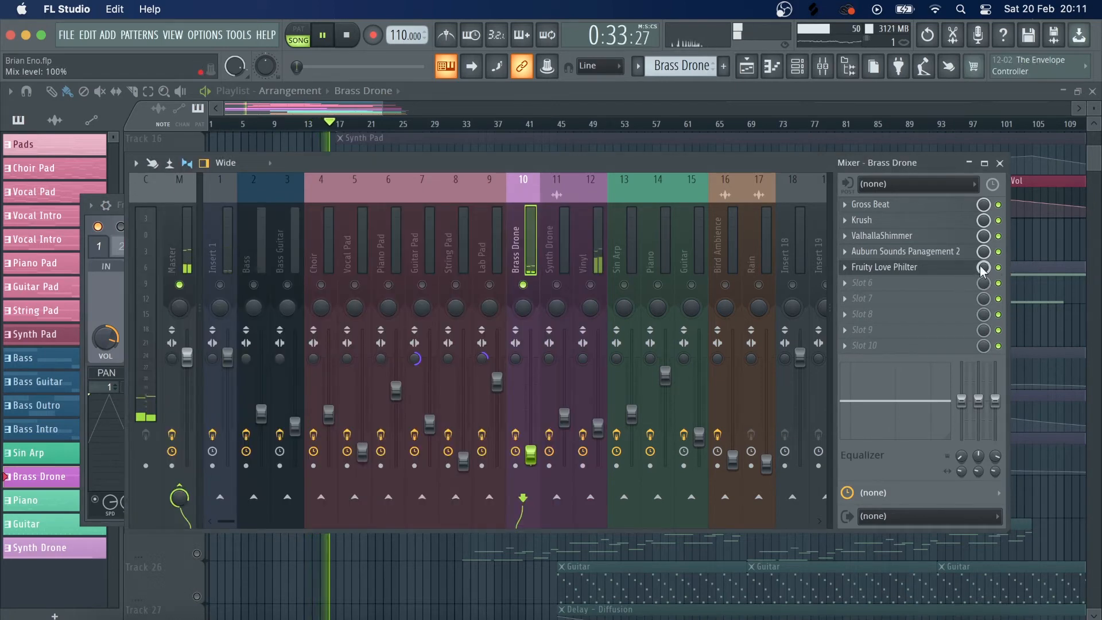
pyautogui.moveTo(985, 269); pyautogui.dragTo(985, 316)
pyautogui.press('space')
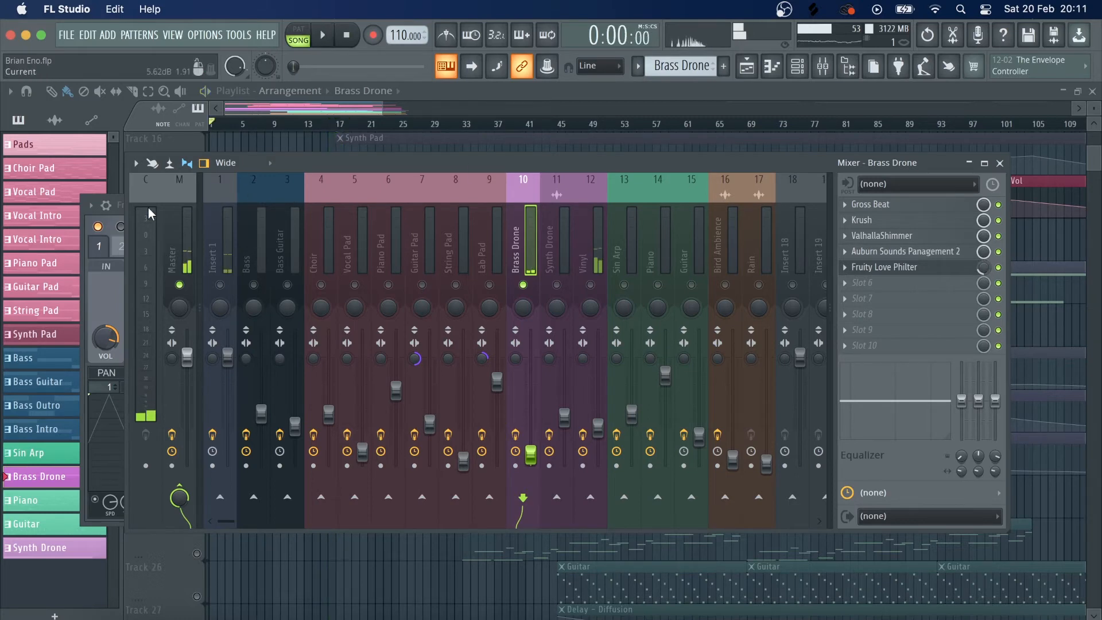
# - Load Fruity Love Philter's Default preset and raise the volume LFO speed to repeat the triangle wave faster
pyautogui.click(119, 207)
pyautogui.moveTo(280, 204); pyautogui.dragTo(346, 185)
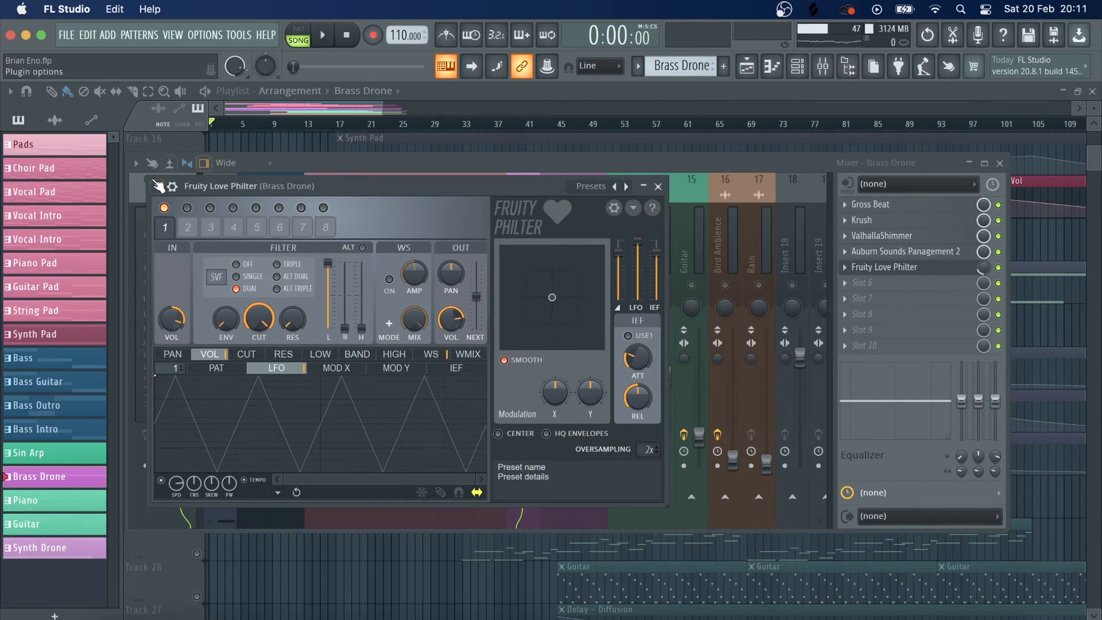
pyautogui.click(158, 187)
pyautogui.moveTo(184, 245)
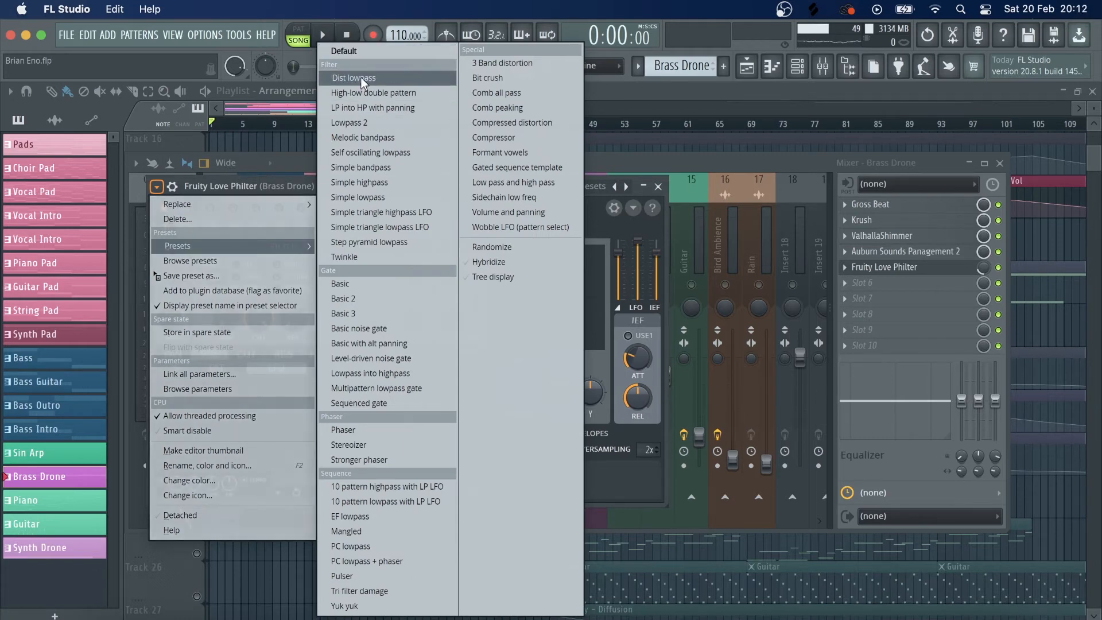
pyautogui.click(361, 54)
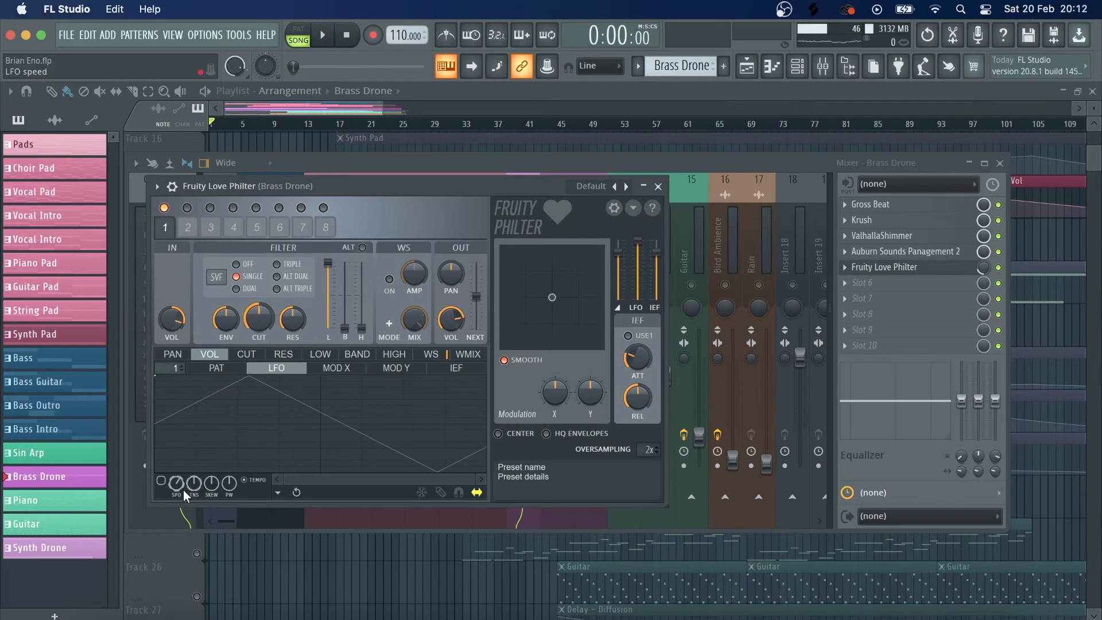
pyautogui.moveTo(177, 485)
pyautogui.mouseDown()
pyautogui.moveTo(177, 459)
pyautogui.moveTo(177, 474)
pyautogui.mouseUp()
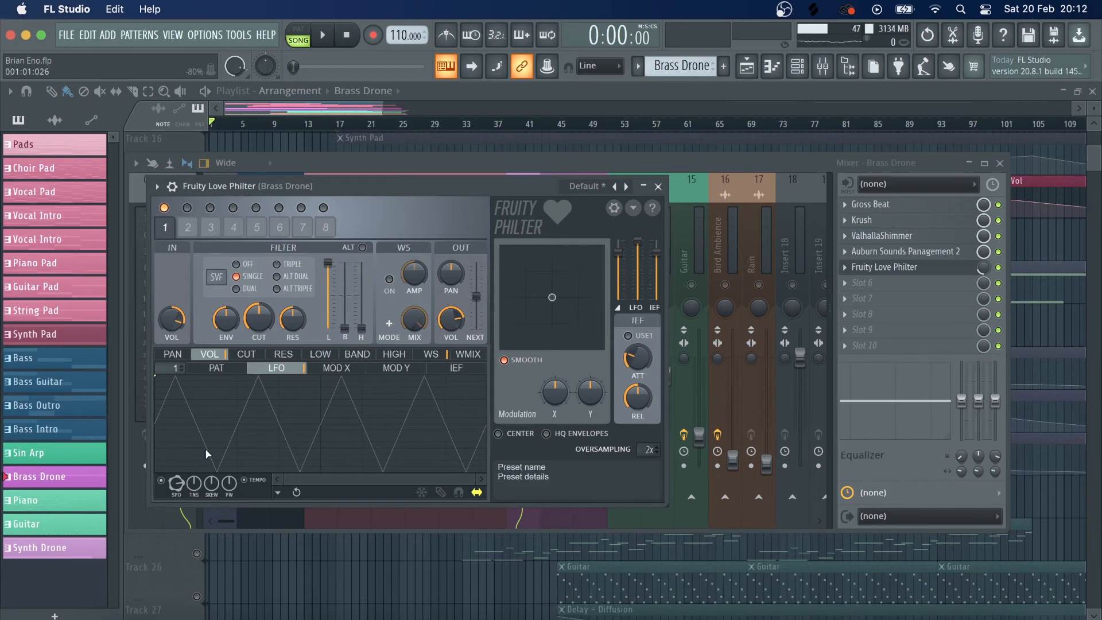
# - During playback, set Fruity Love Philter's cutoff frequency to 100% and skew the volume LFO into a falling sawtooth
pyautogui.press('space')
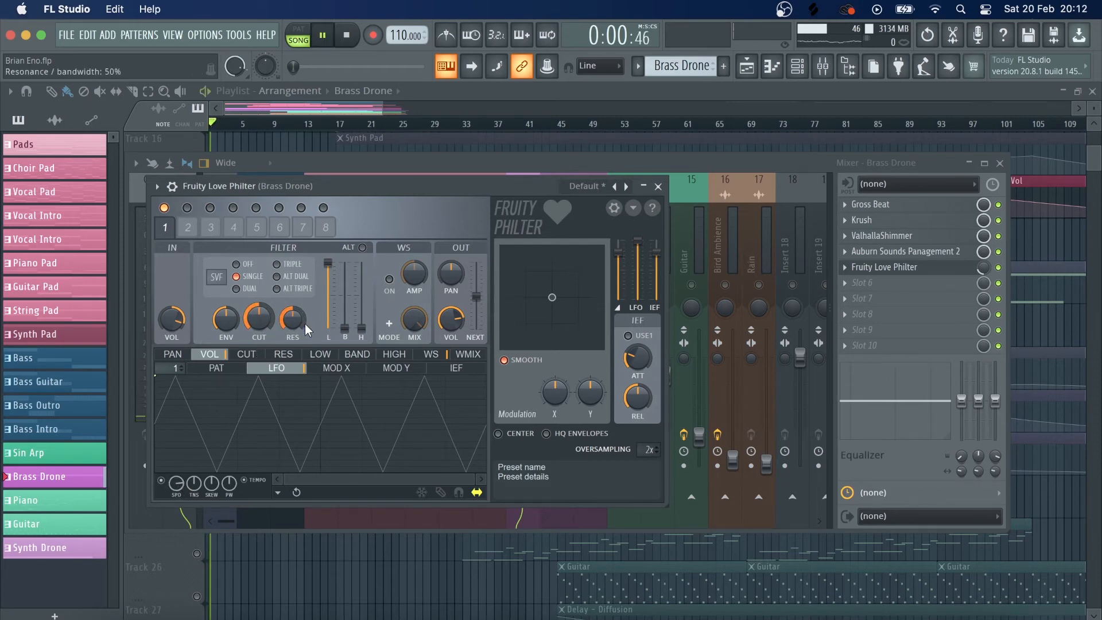
pyautogui.moveTo(259, 318); pyautogui.dragTo(259, 344)
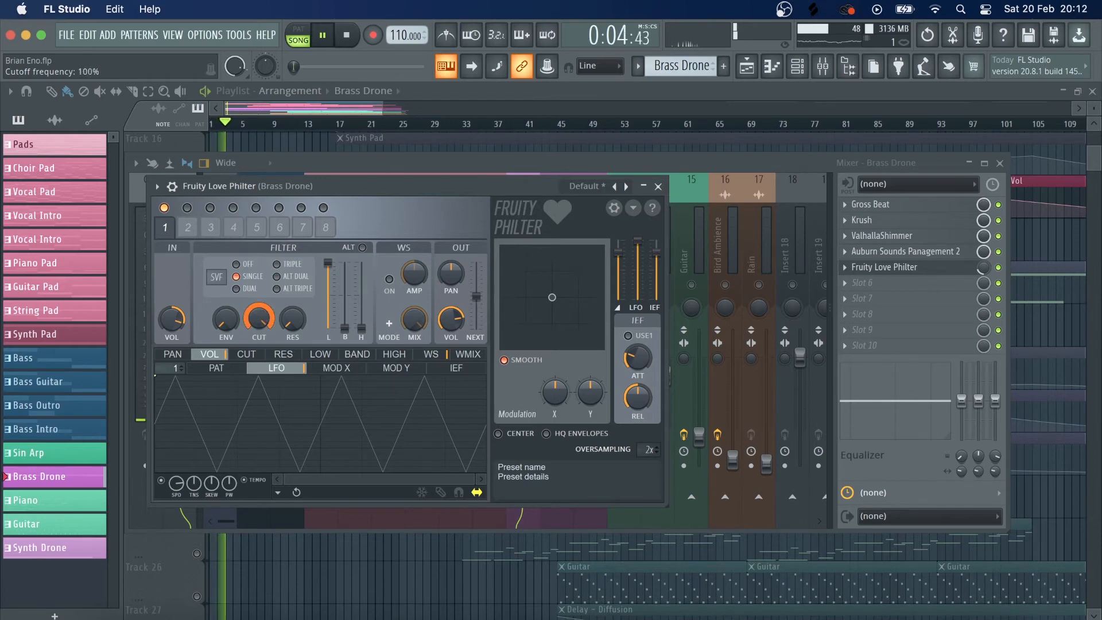
pyautogui.click(883, 268)
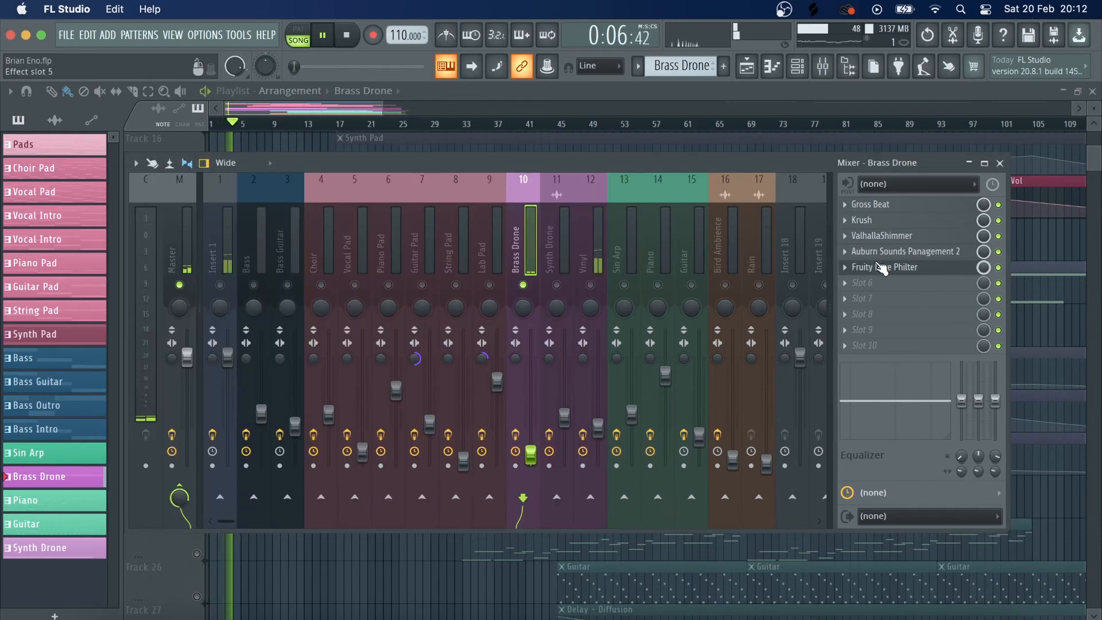
pyautogui.click(918, 268)
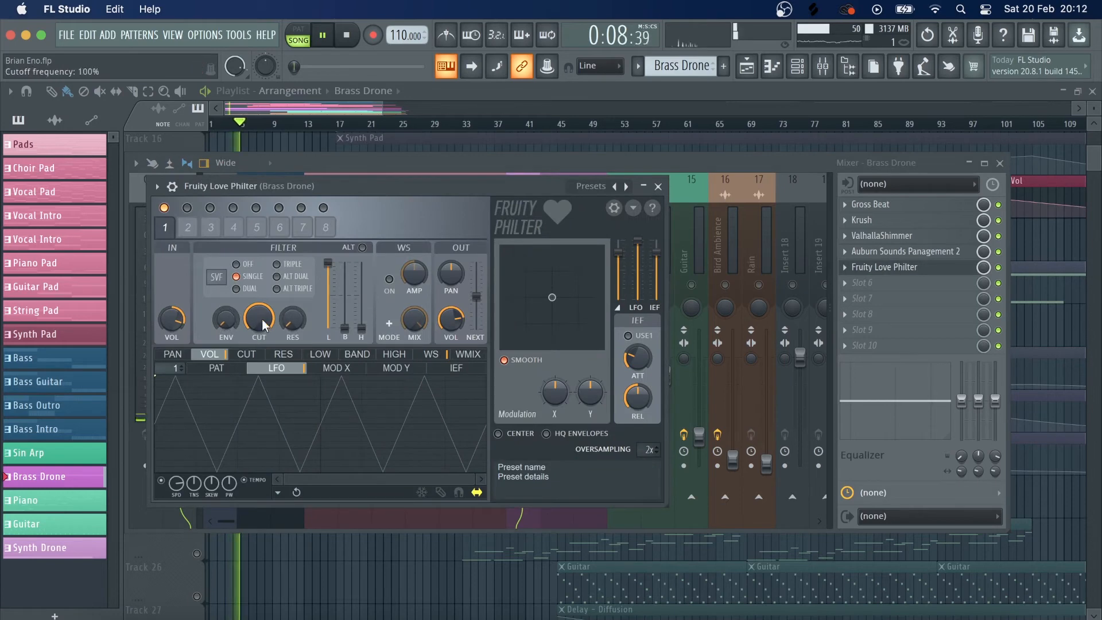
pyautogui.moveTo(211, 487); pyautogui.dragTo(212, 491)
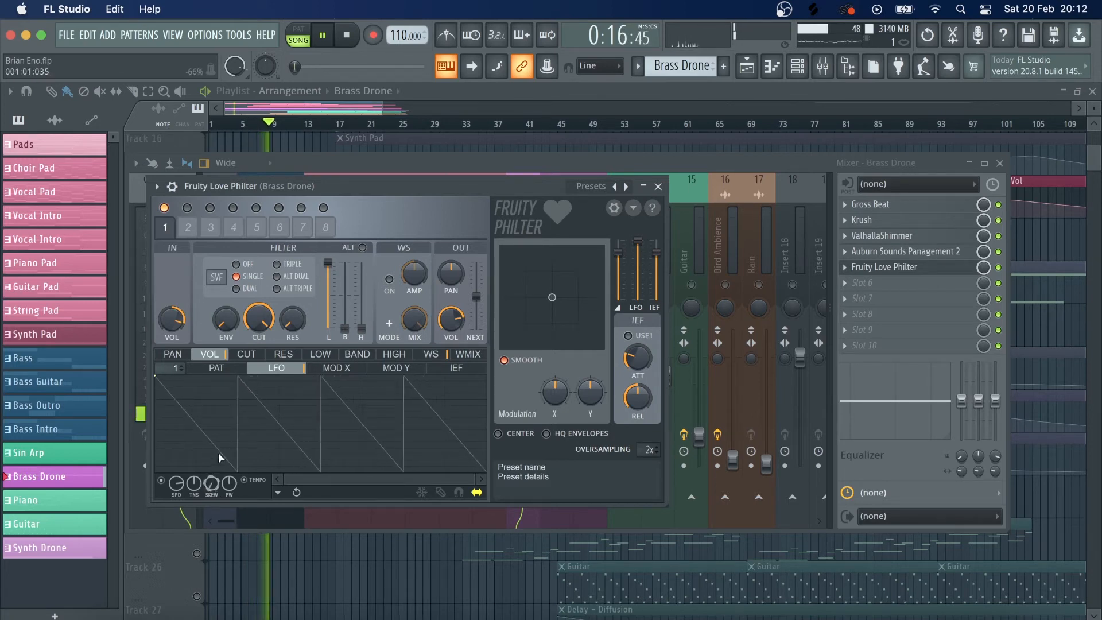
# - Set Fruity Love Philter's mix level to 20% on the Brass Drone track, stop playback and close the mixer
pyautogui.moveTo(983, 274); pyautogui.dragTo(983, 293)
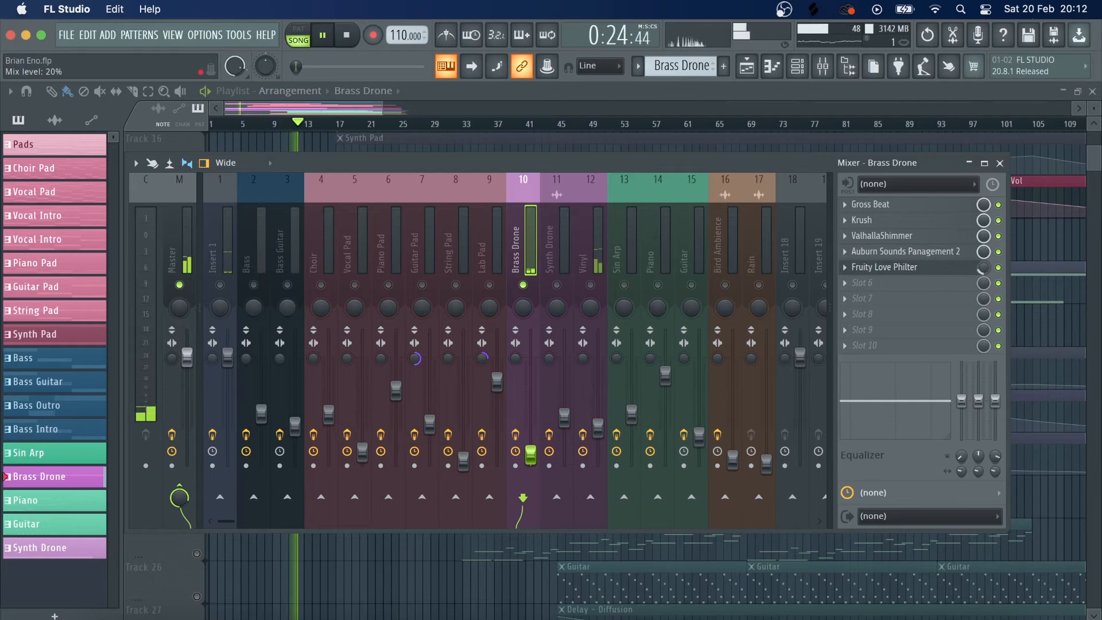
pyautogui.press('space')
pyautogui.rightClick(275, 139)
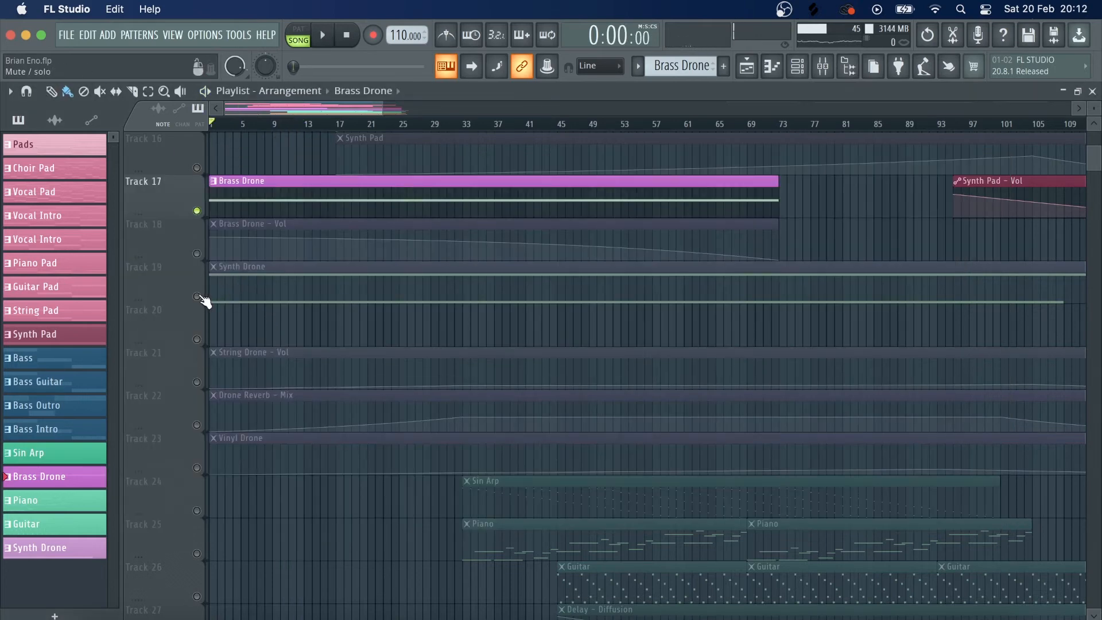
# - View the Synth Drone's notes in the piano roll, its 3x Osc oscillator settings and its mixer effects chain
pyautogui.doubleClick(258, 283)
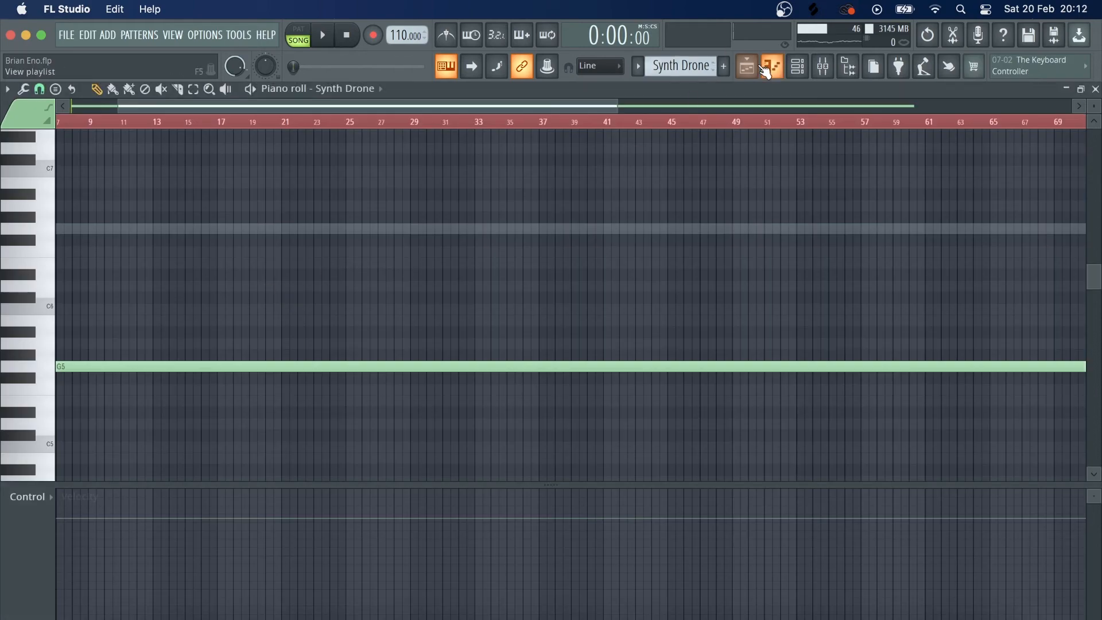
pyautogui.click(797, 66)
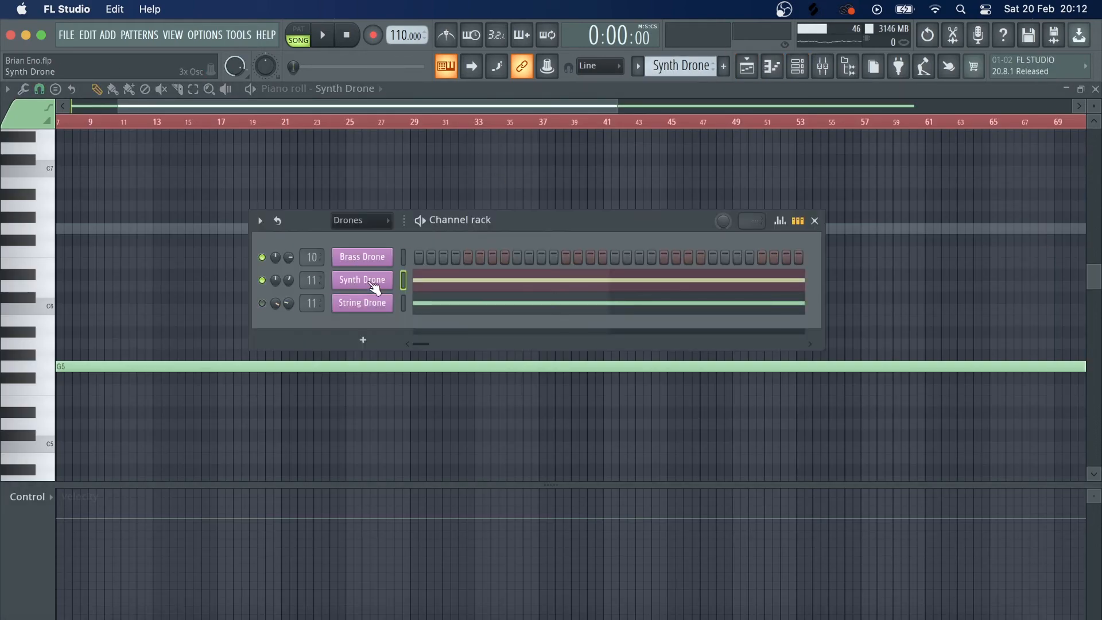
pyautogui.click(363, 280)
pyautogui.click(107, 300)
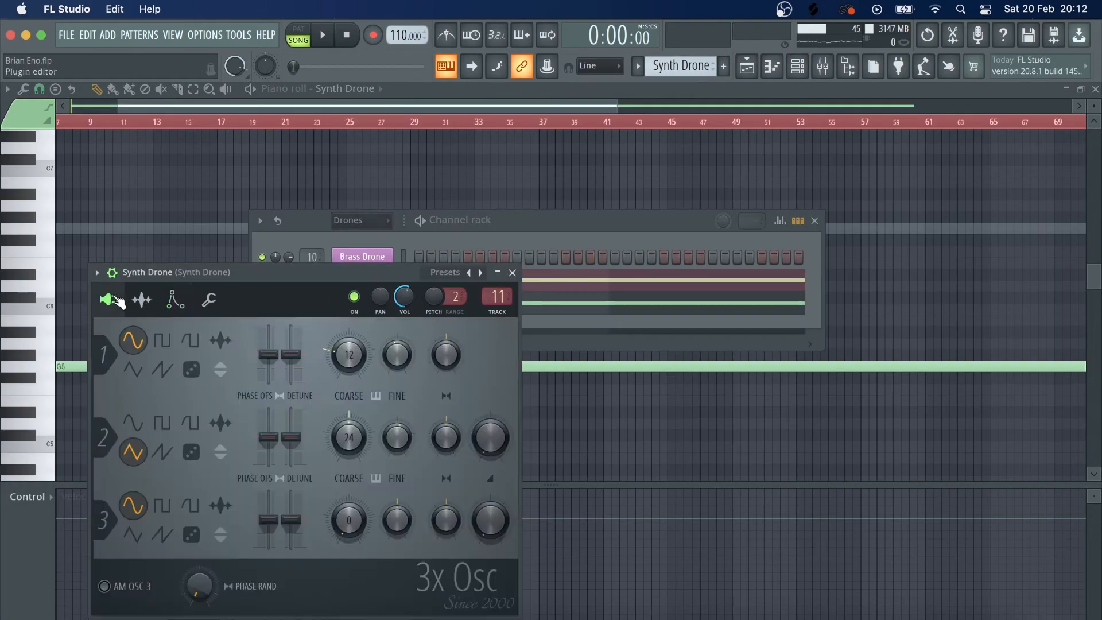
pyautogui.moveTo(283, 274); pyautogui.dragTo(404, 153)
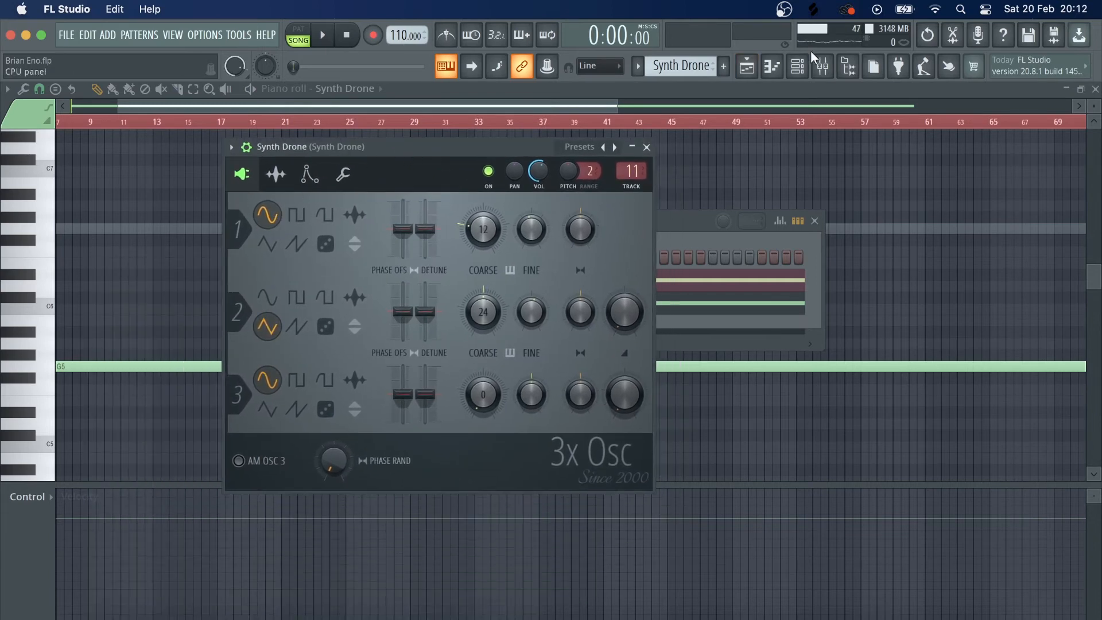
pyautogui.click(823, 66)
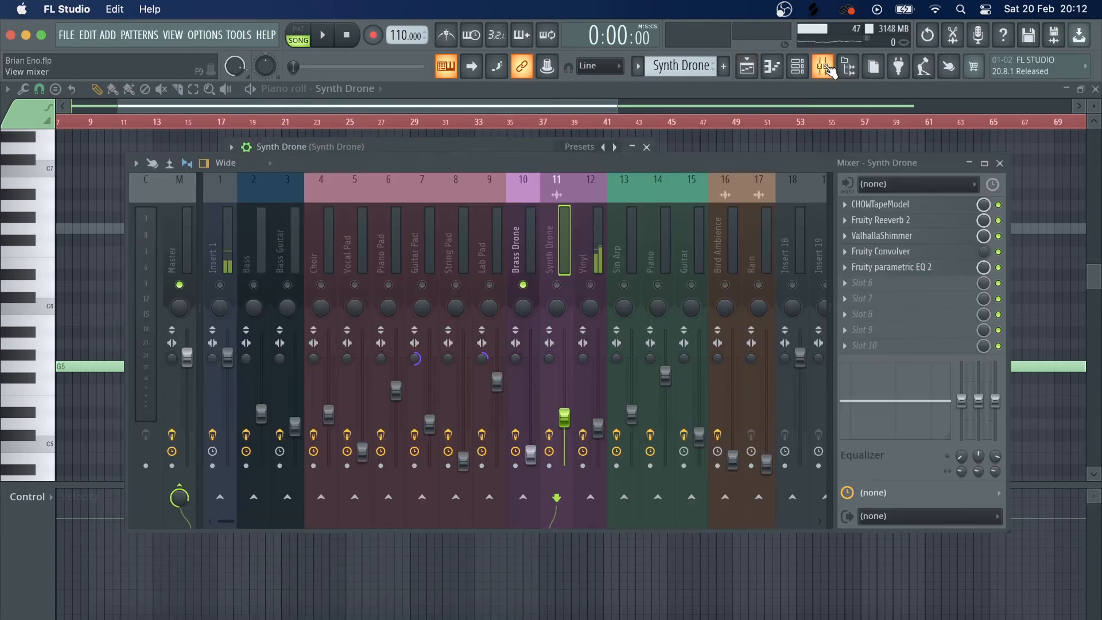
# - Unmute the Synth Drone mixer track, start playback and bypass all five of its effects to hear the dry sound
pyautogui.click(559, 285)
pyautogui.press('space')
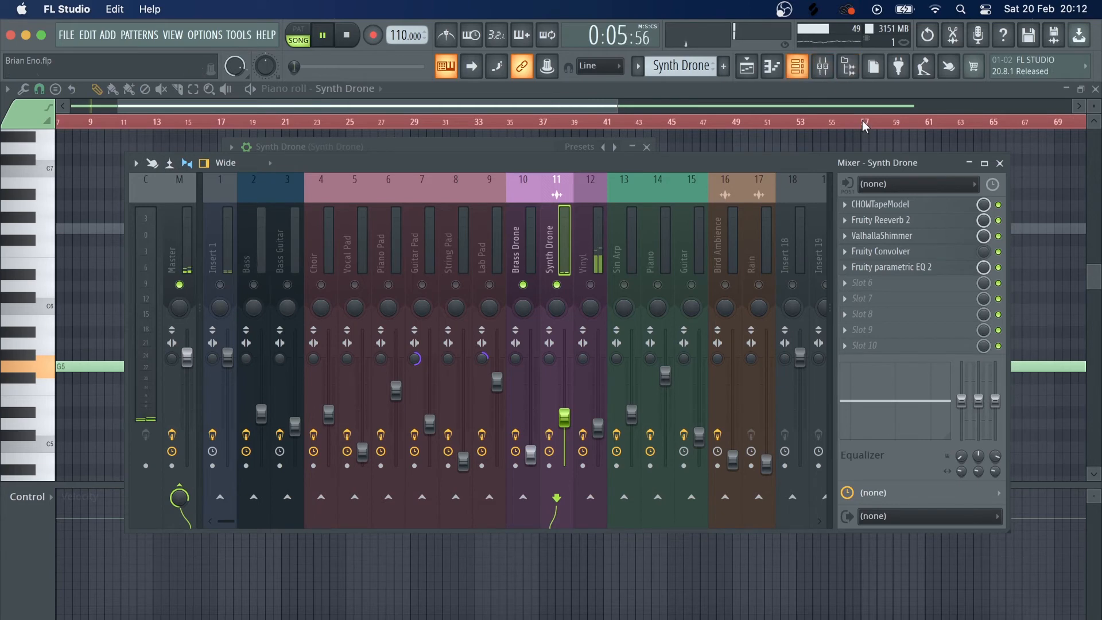
pyautogui.click(998, 220)
pyautogui.click(998, 235)
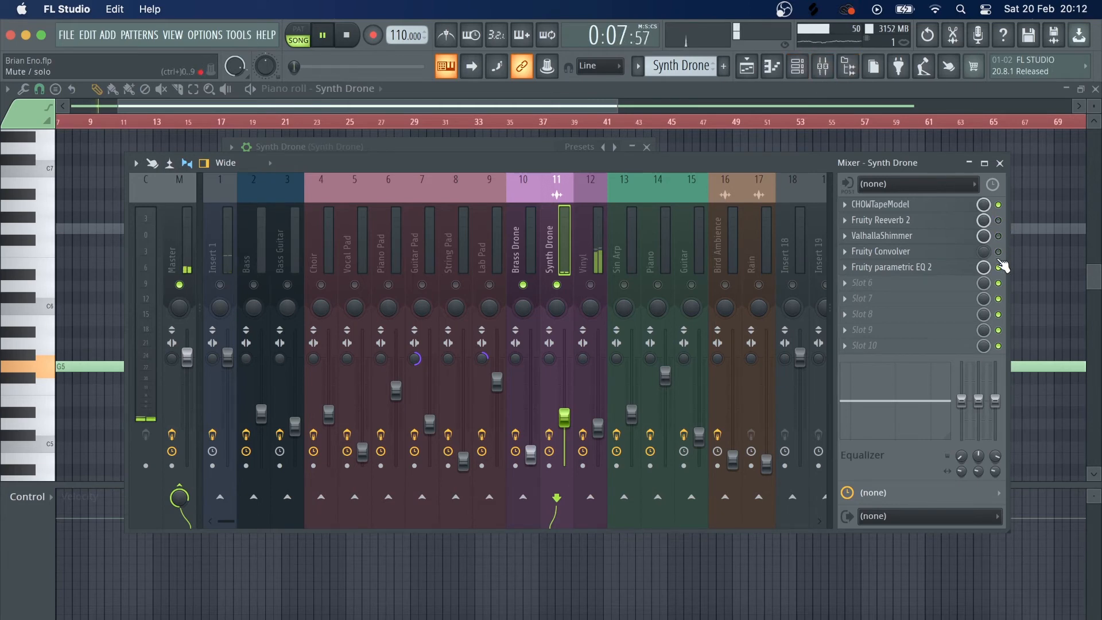
pyautogui.click(998, 267)
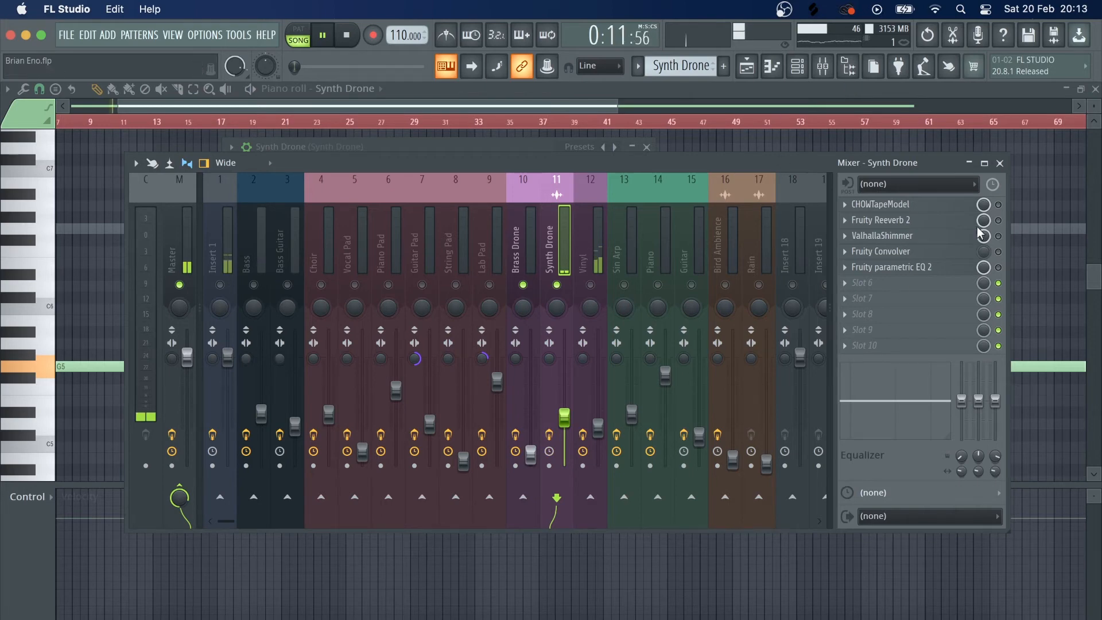
# - Re-enable CHOWTapeModel on the Synth Drone track, view its Chew settings and close the plugin
pyautogui.click(968, 206)
pyautogui.click(998, 205)
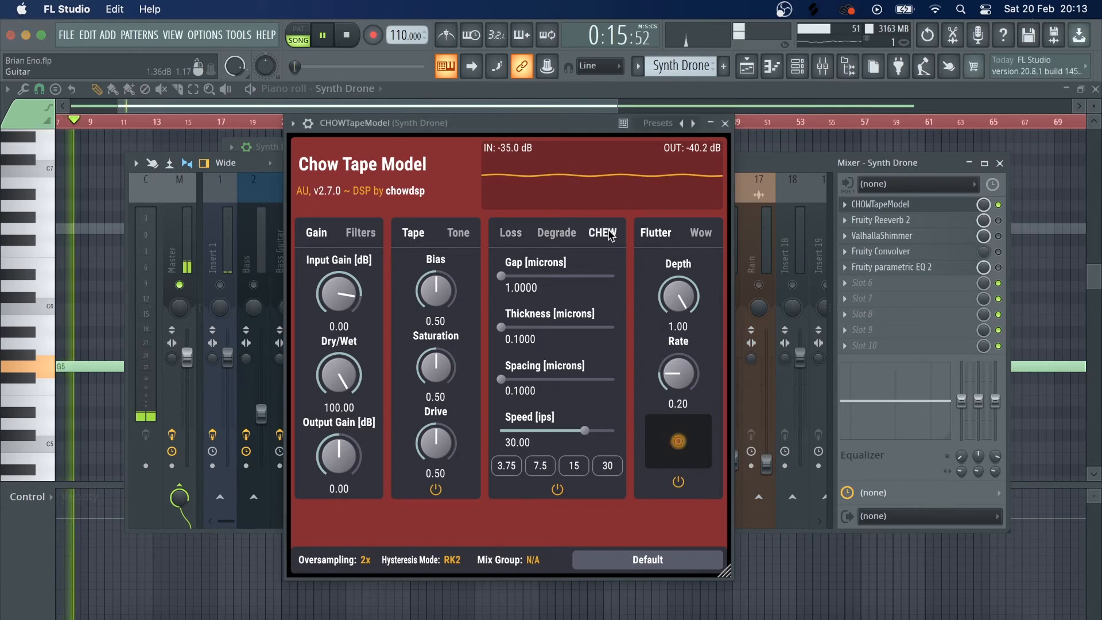
pyautogui.click(603, 232)
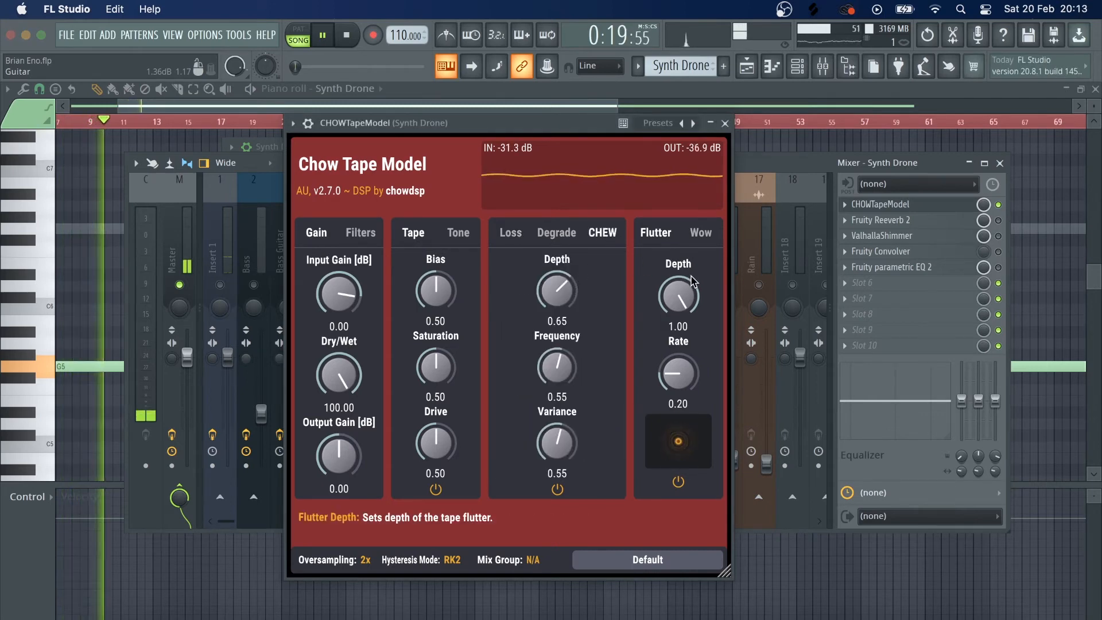
pyautogui.click(726, 124)
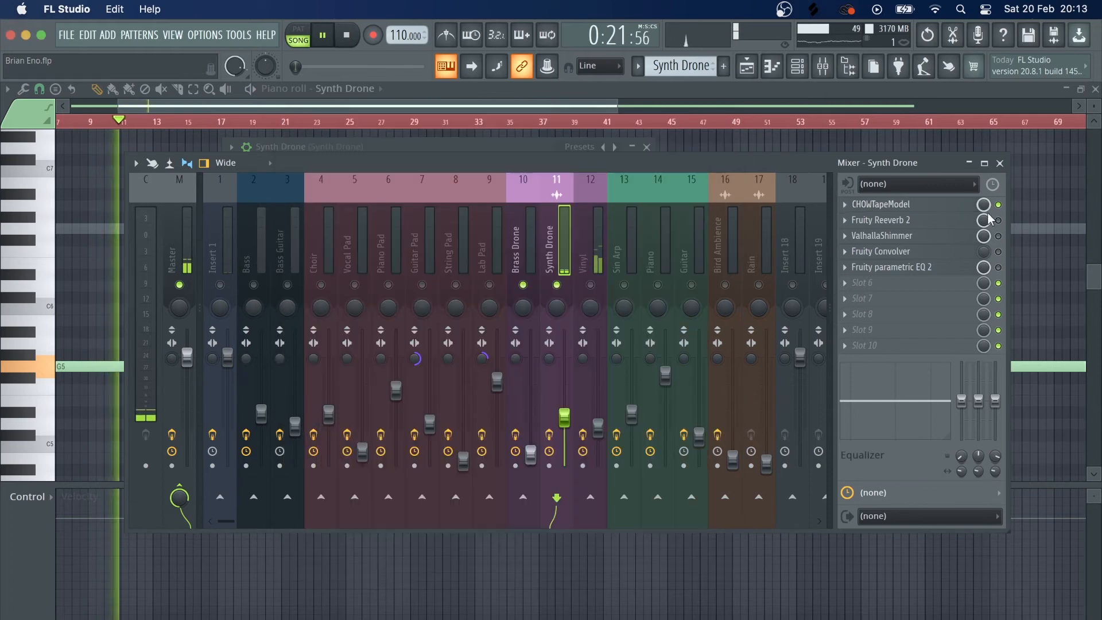
# - Re-enable the Synth Drone's remaining effects and raise the low-cut frequency in its Fruity parametric EQ 2
pyautogui.click(999, 236)
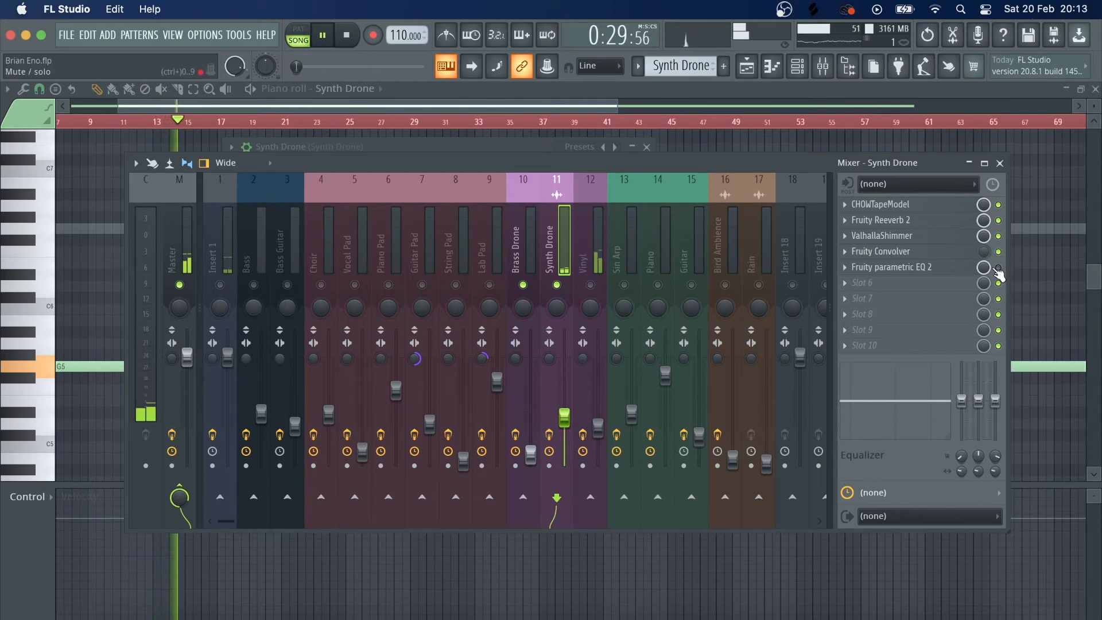
pyautogui.click(918, 267)
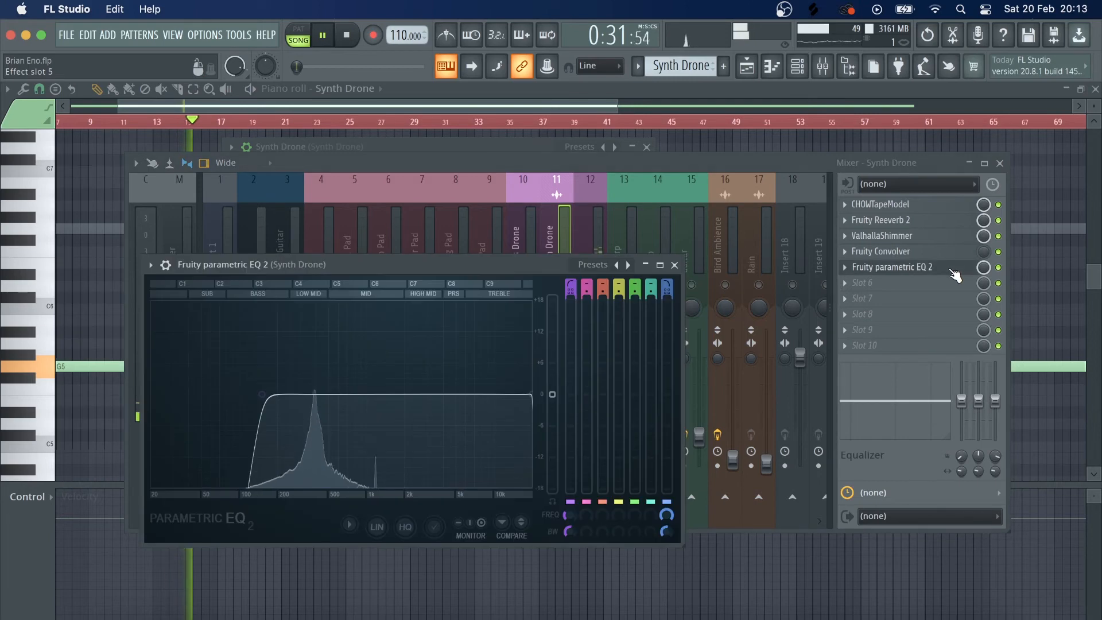
pyautogui.moveTo(274, 400); pyautogui.dragTo(278, 397)
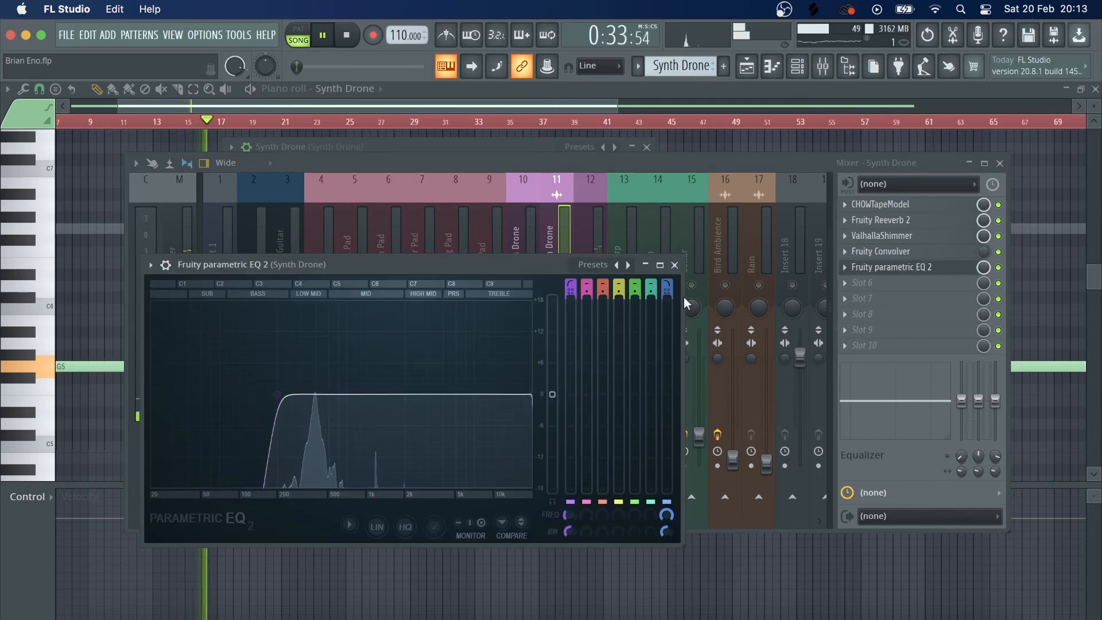
pyautogui.click(675, 265)
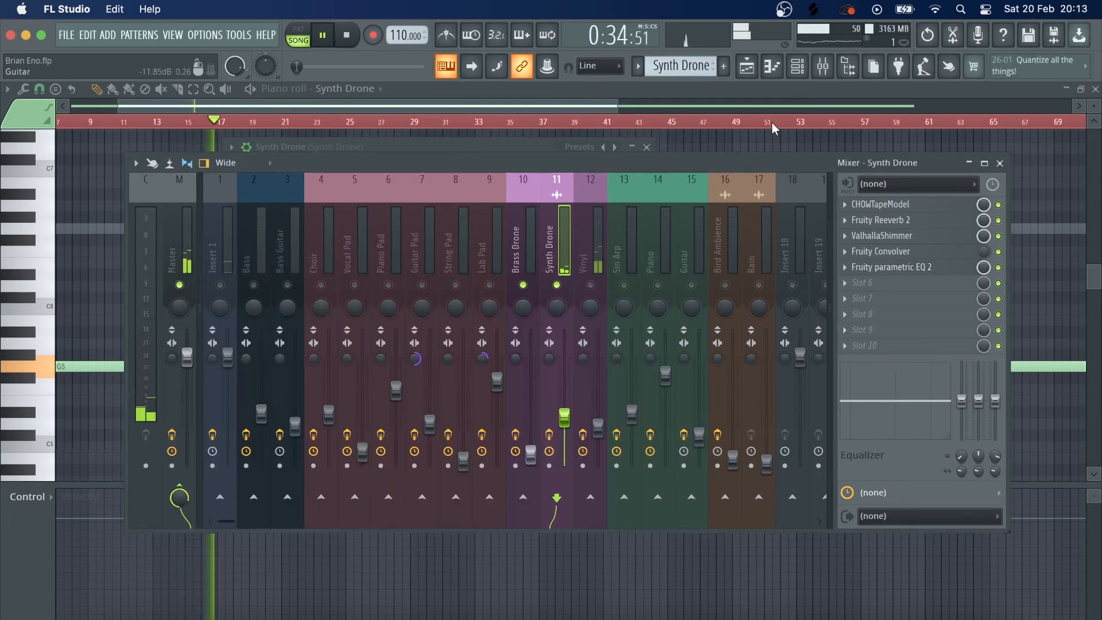
# - Stop playback, leave only playlist tracks 21 to 23 with the drone automation active, and play from about bar 47
pyautogui.click(797, 66)
pyautogui.press('space')
pyautogui.click(747, 66)
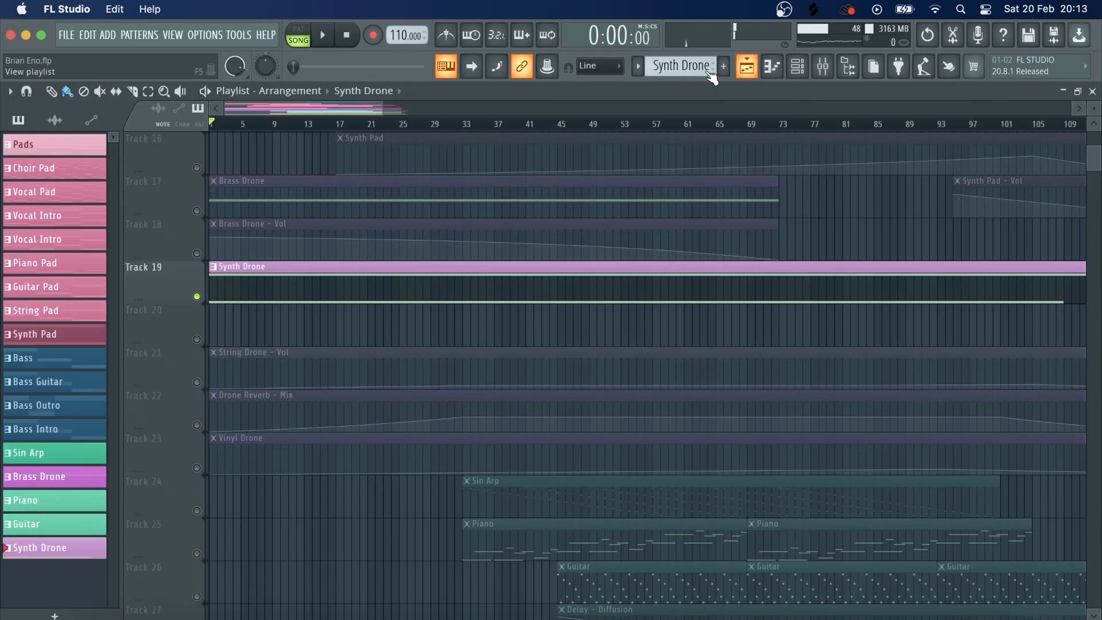
pyautogui.click(201, 439)
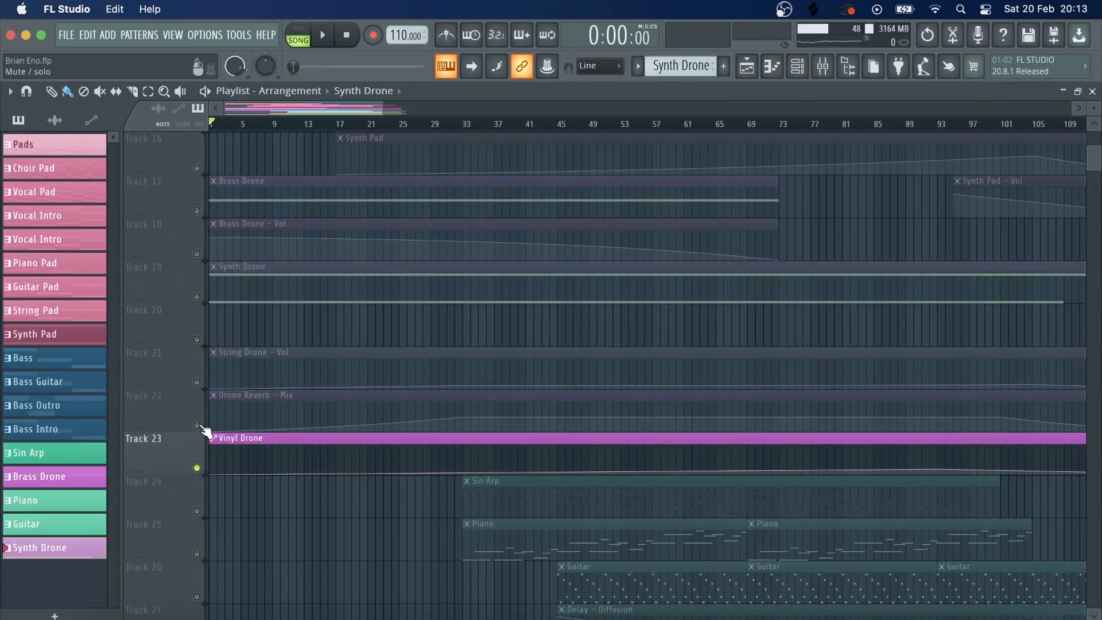
pyautogui.click(199, 425)
pyautogui.click(198, 383)
pyautogui.click(578, 124)
pyautogui.press('space')
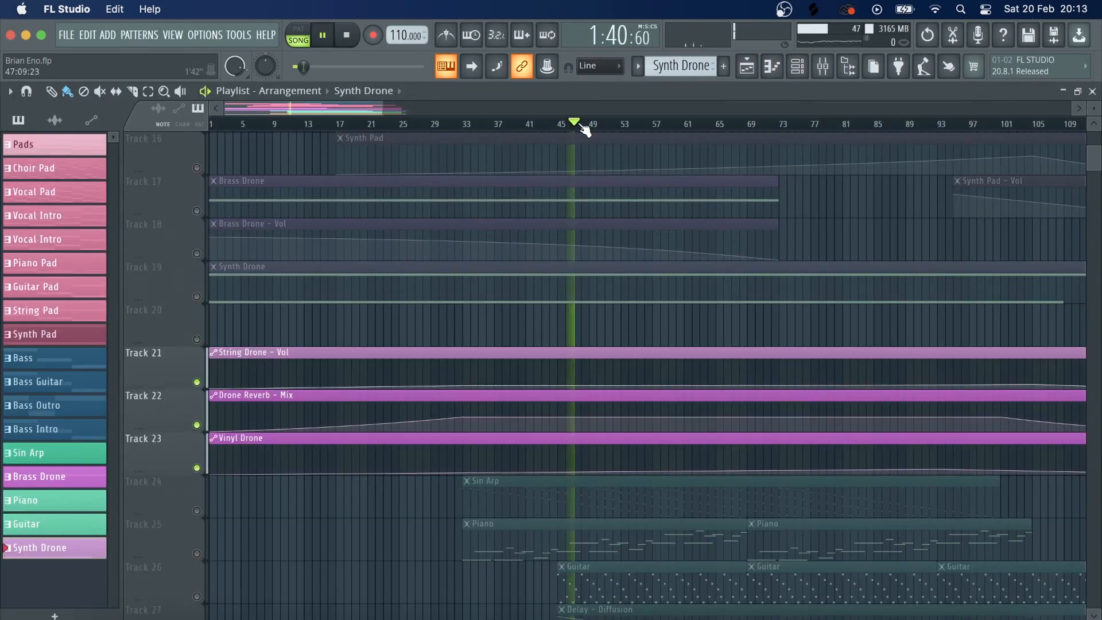
# - Open the mixer, stop playback, then solo and select the Vinyl track
pyautogui.click(823, 66)
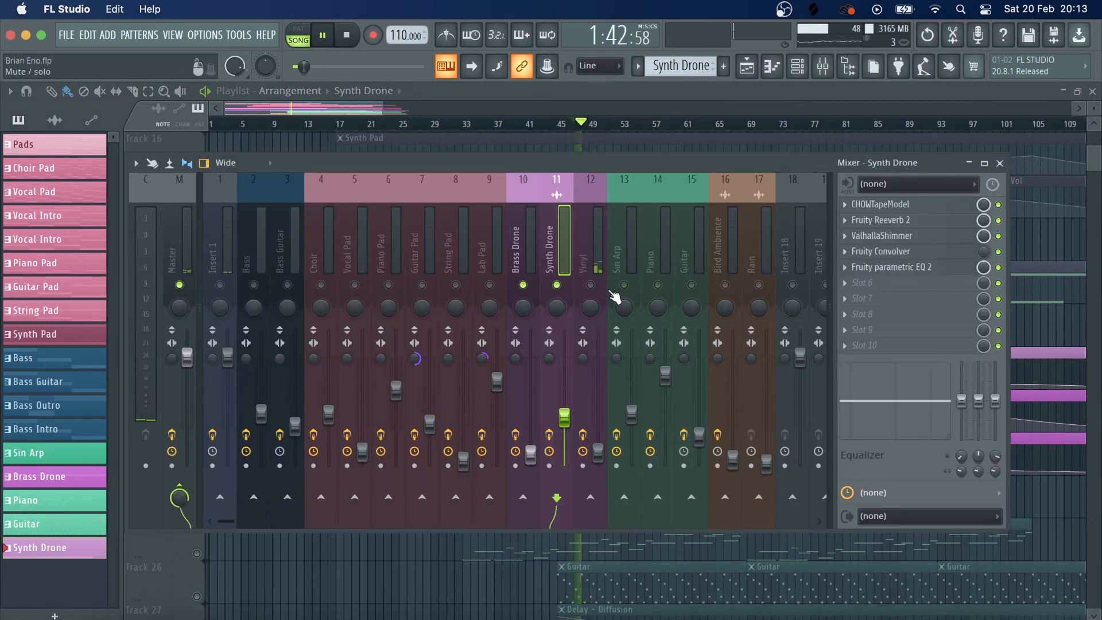
pyautogui.press('space')
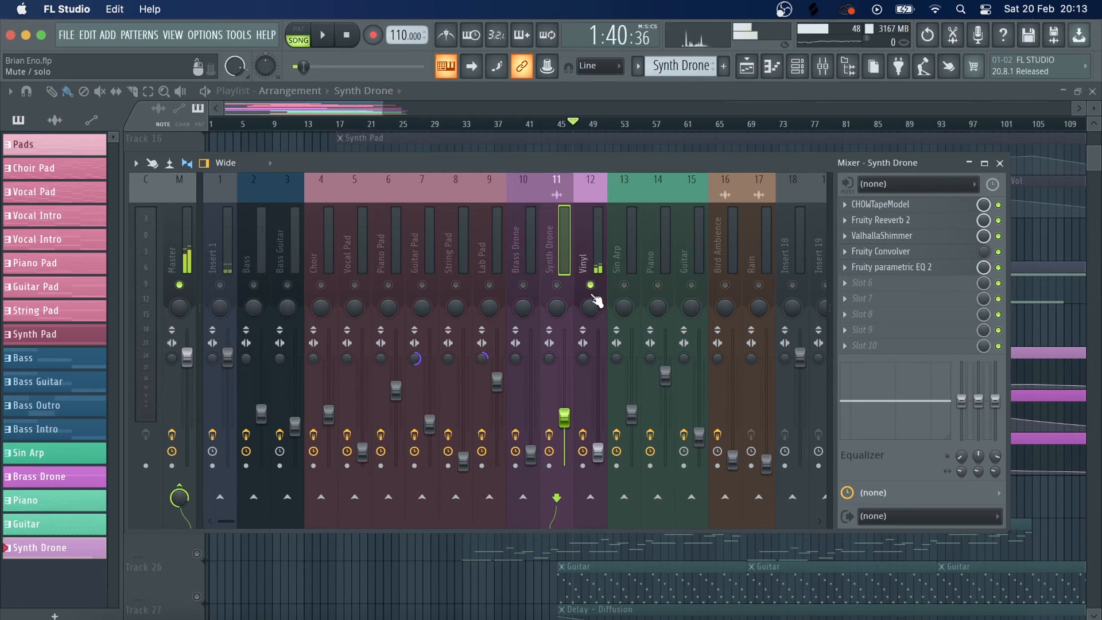
pyautogui.click(586, 256)
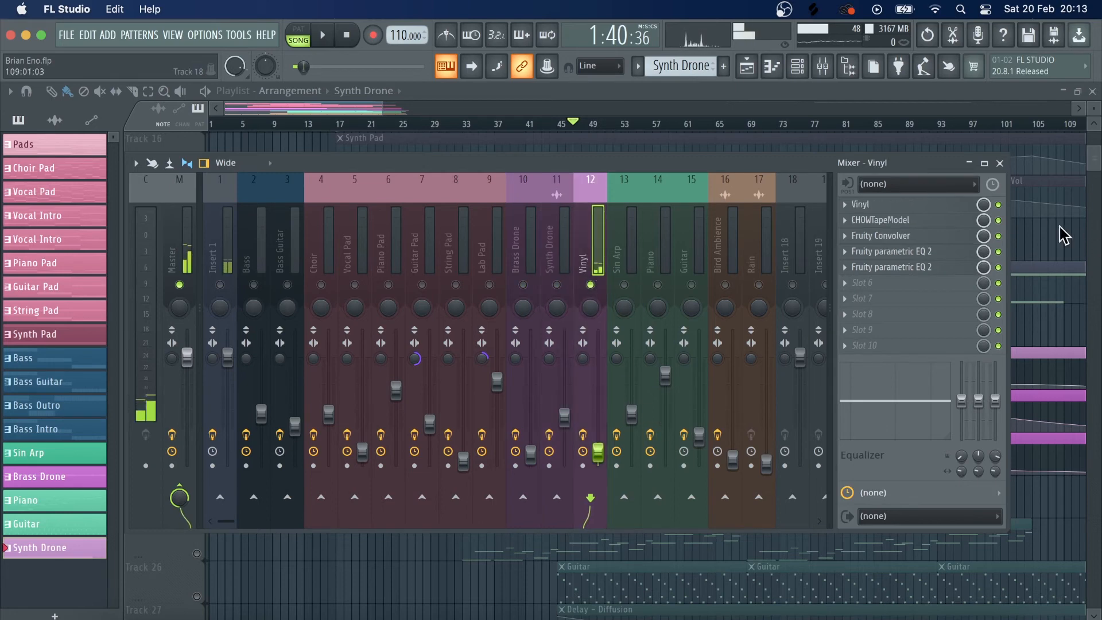
# - Bypass all five effects on the Vinyl track, then open the Vinyl plugin and re-enable only that one
pyautogui.click(999, 204)
pyautogui.click(998, 221)
pyautogui.click(999, 236)
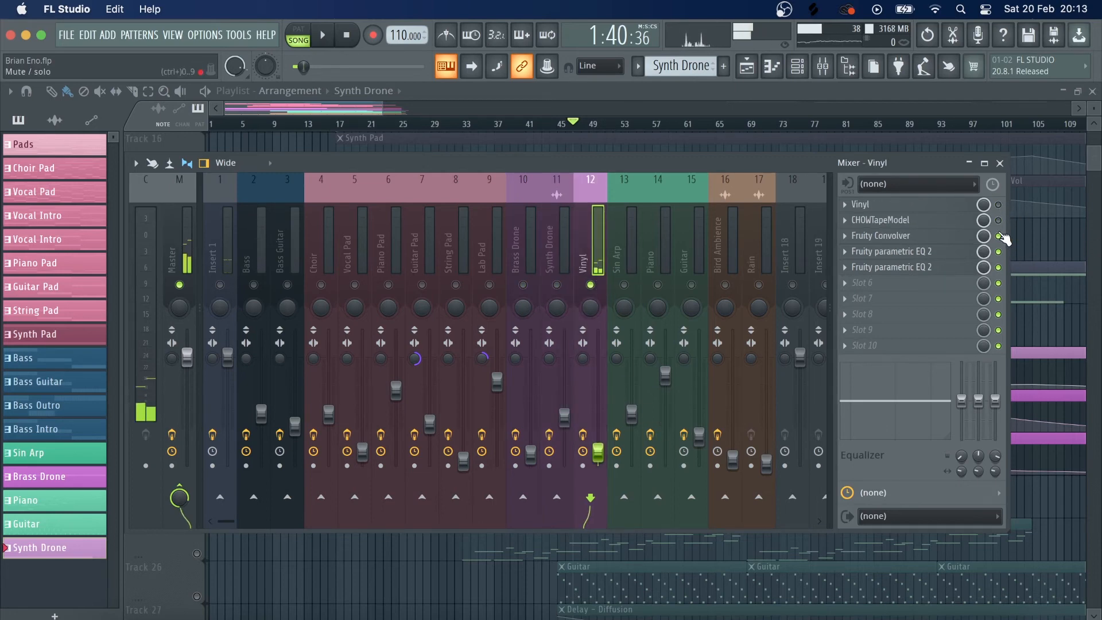
pyautogui.click(998, 252)
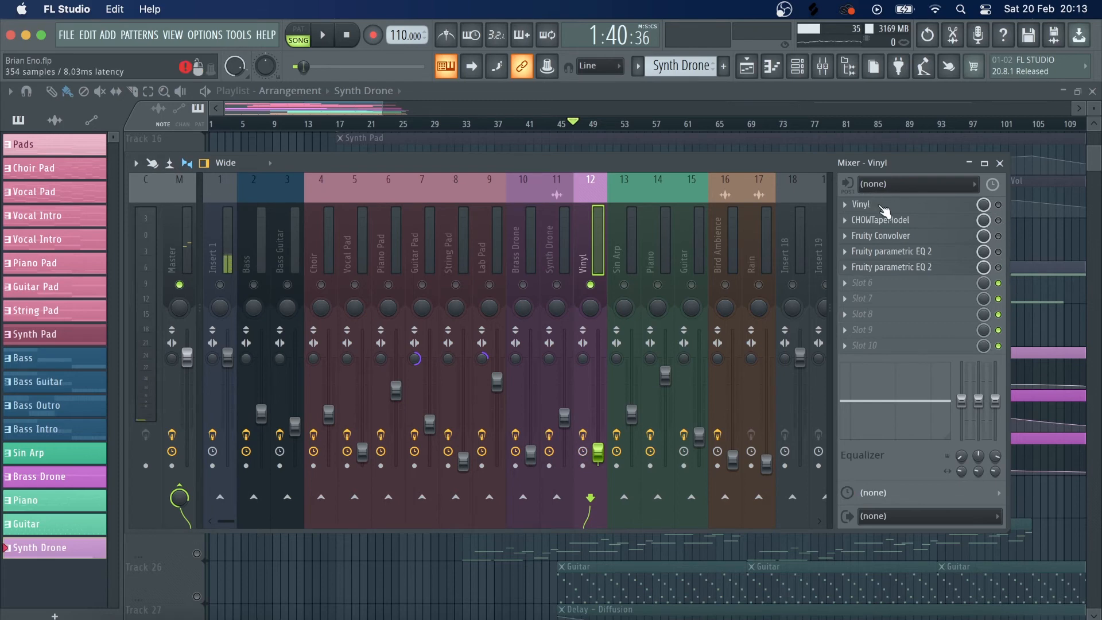
pyautogui.click(882, 207)
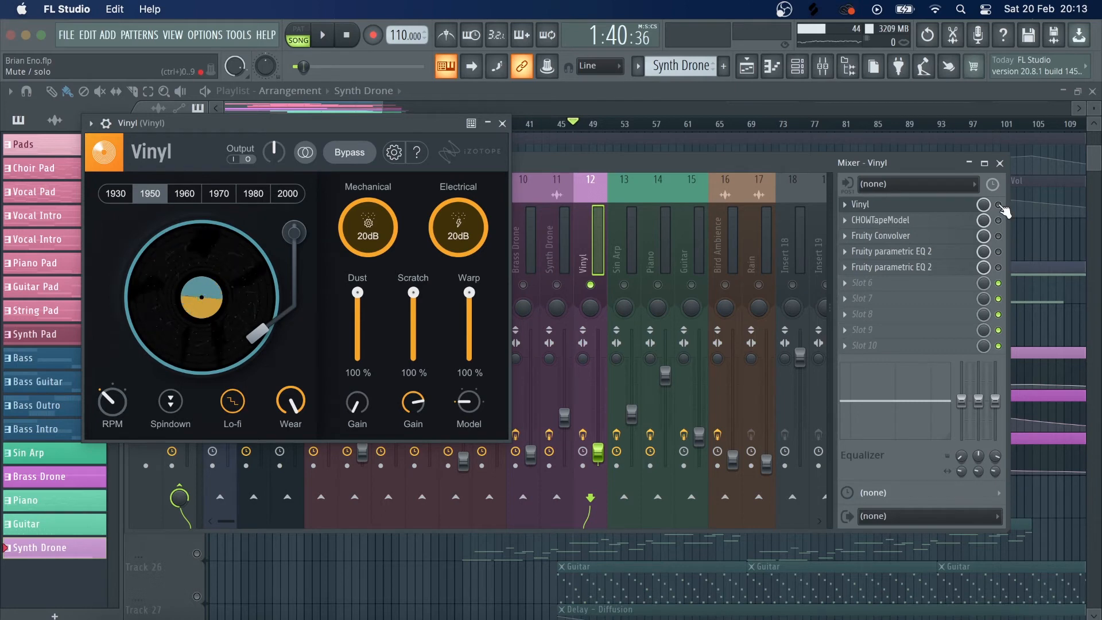
pyautogui.click(998, 205)
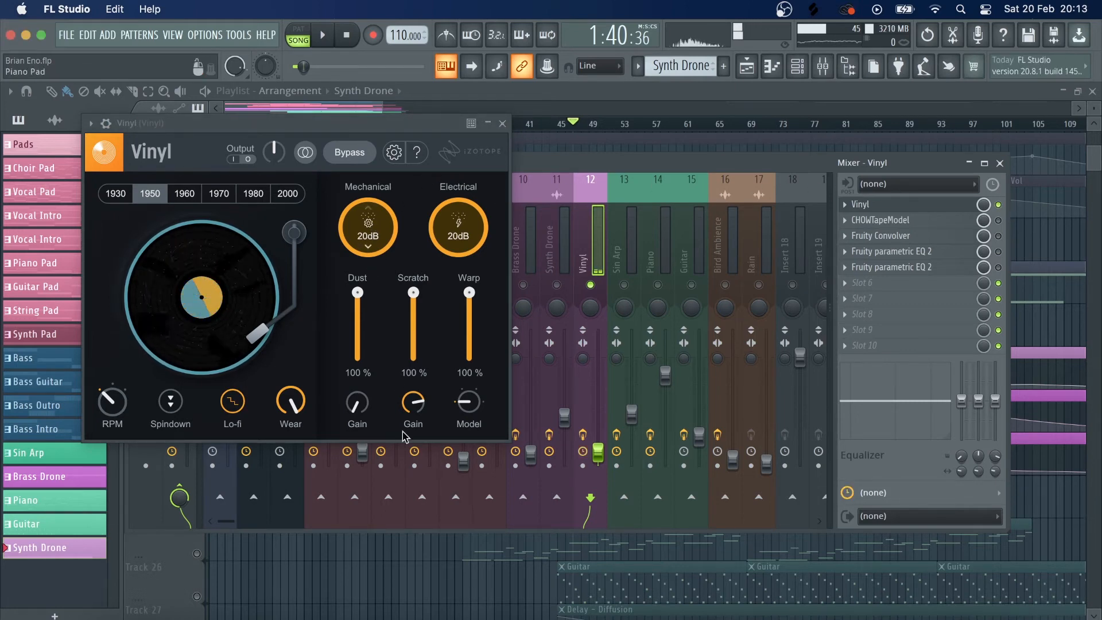
# - Lower Vinyl's mechanical and electrical noise to -30 dB, and compare the scratch amount at 0% and 100%
pyautogui.click(382, 208)
pyautogui.click(448, 221)
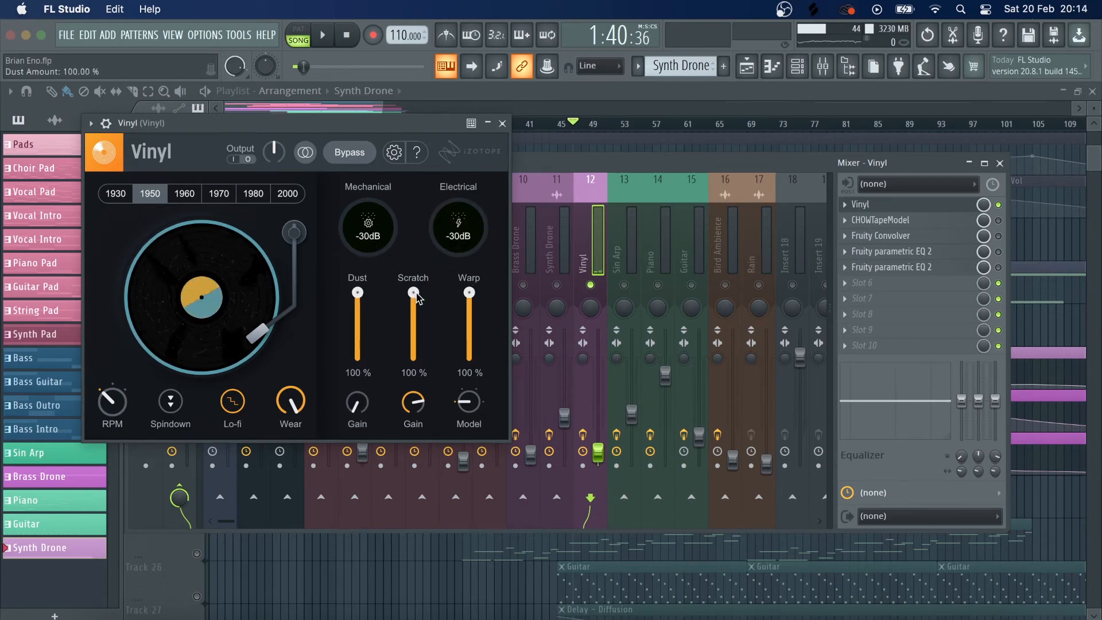
pyautogui.moveTo(413, 293); pyautogui.dragTo(420, 441)
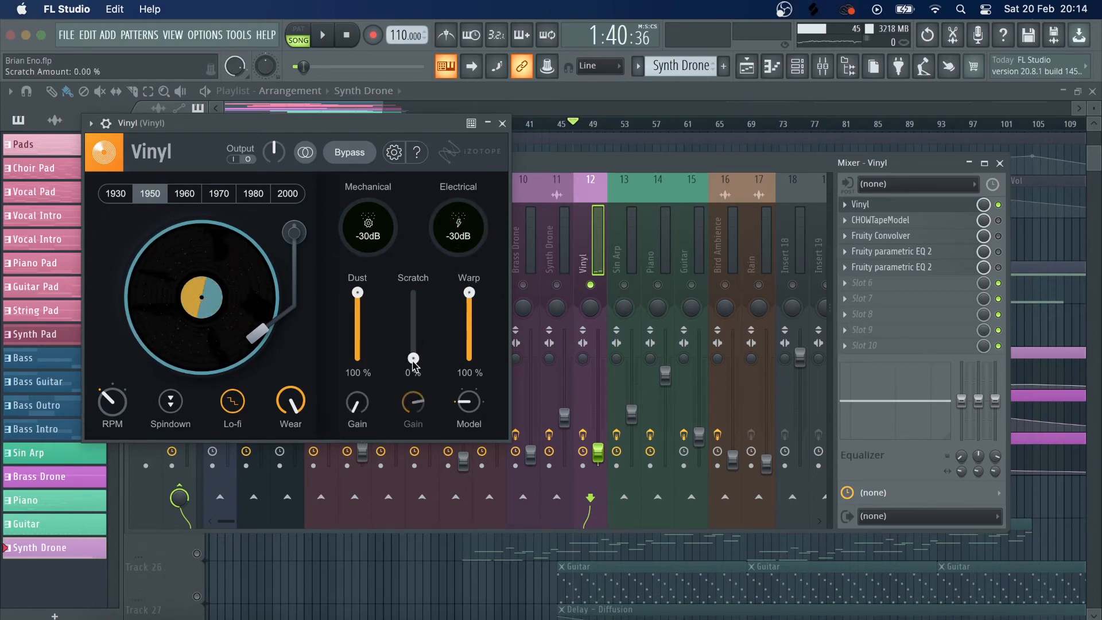
pyautogui.moveTo(415, 361); pyautogui.dragTo(414, 278)
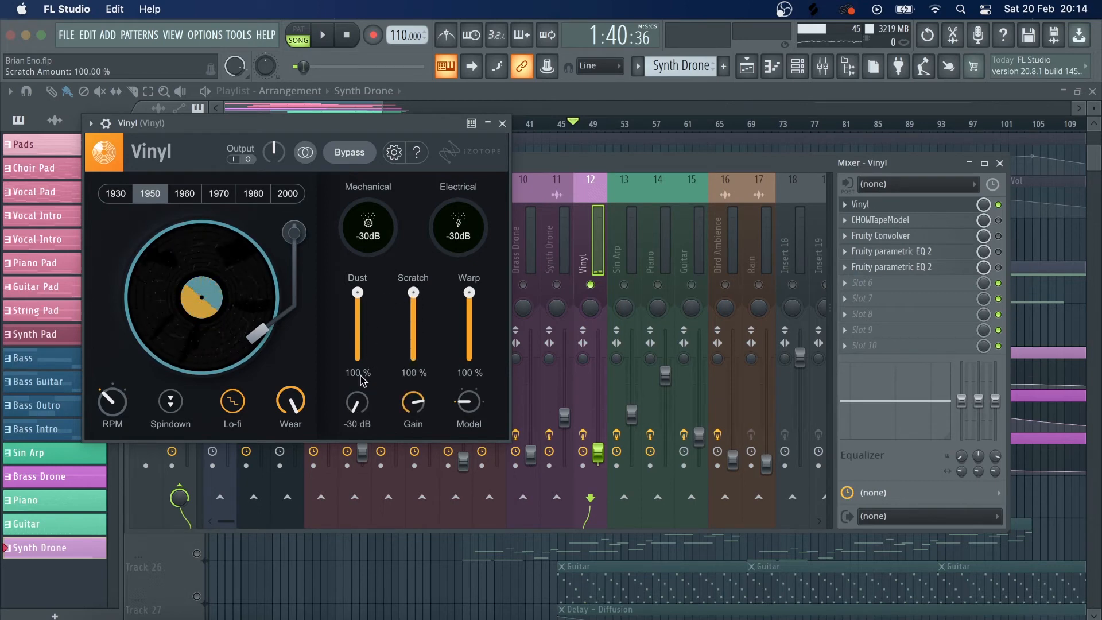
# - Set Vinyl's dust gain to 20 dB, mechanical noise to 19 dB and electrical noise to 20 dB
pyautogui.moveTo(360, 390); pyautogui.dragTo(390, 234)
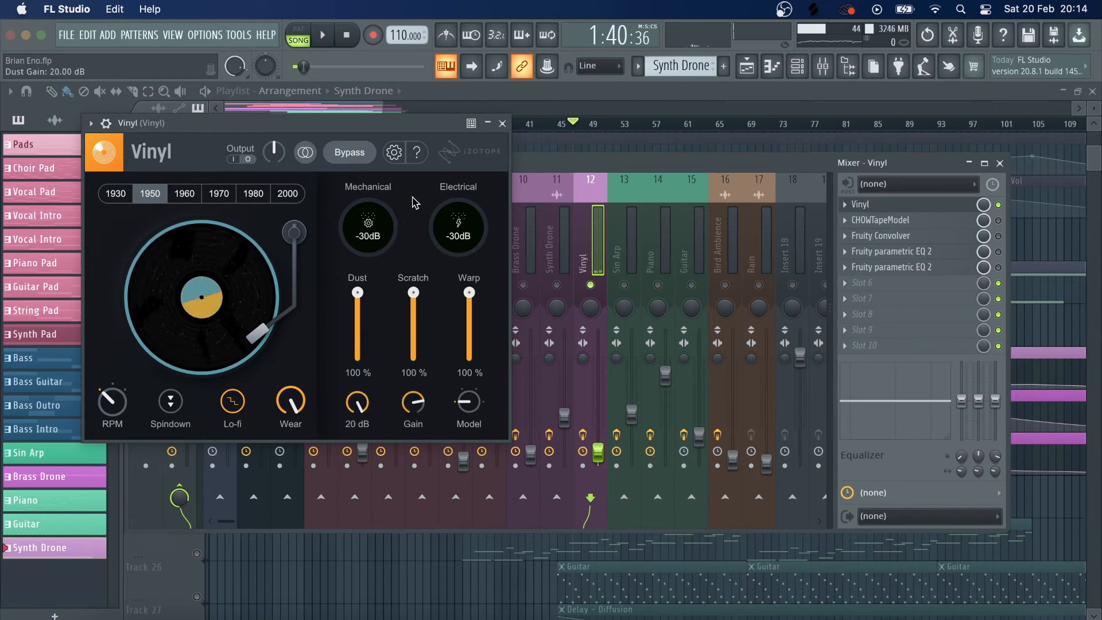
pyautogui.moveTo(380, 168); pyautogui.dragTo(410, 8)
pyautogui.moveTo(469, 233); pyautogui.dragTo(498, 1)
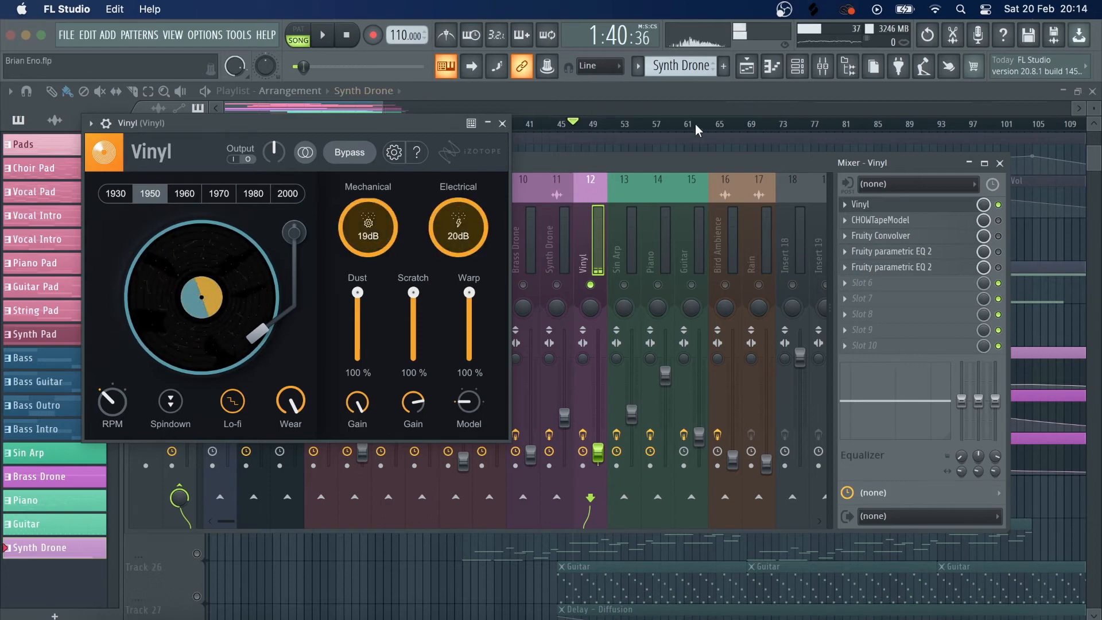
# - Re-enable CHOWTapeModel on the Vinyl track and set its flutter depth to 1.00 and flutter rate to 0.34
pyautogui.click(998, 221)
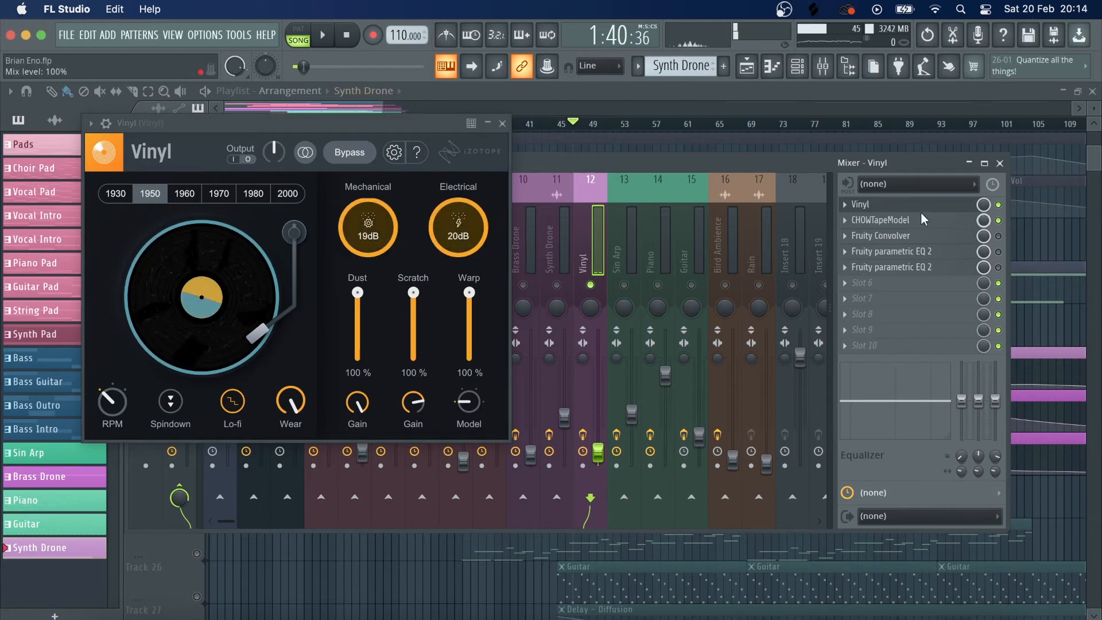
pyautogui.click(917, 223)
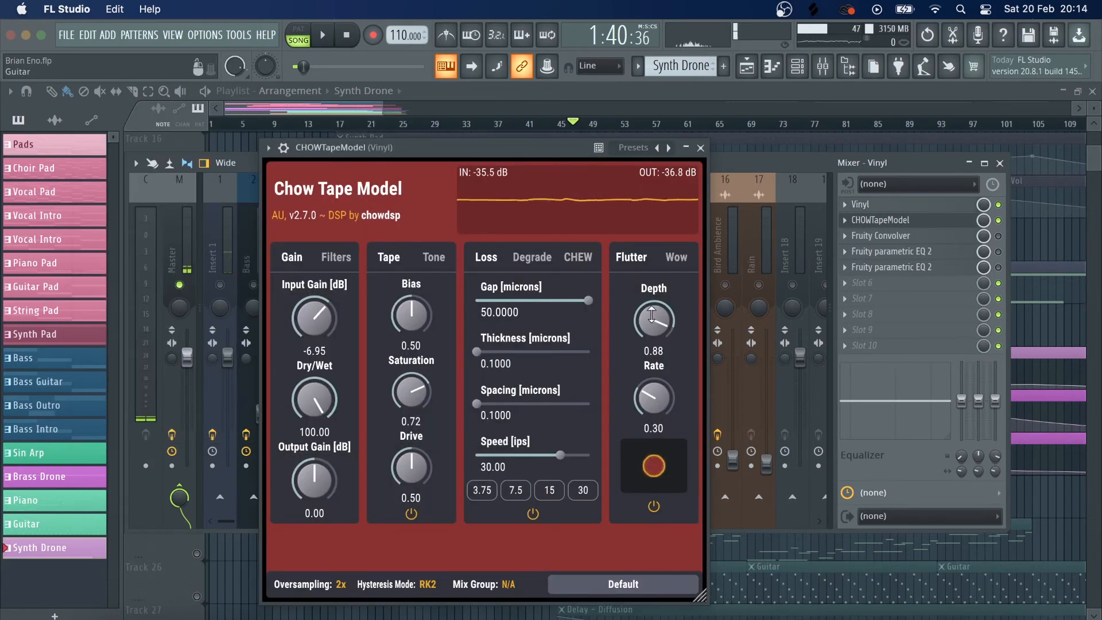
pyautogui.click(653, 507)
pyautogui.click(654, 507)
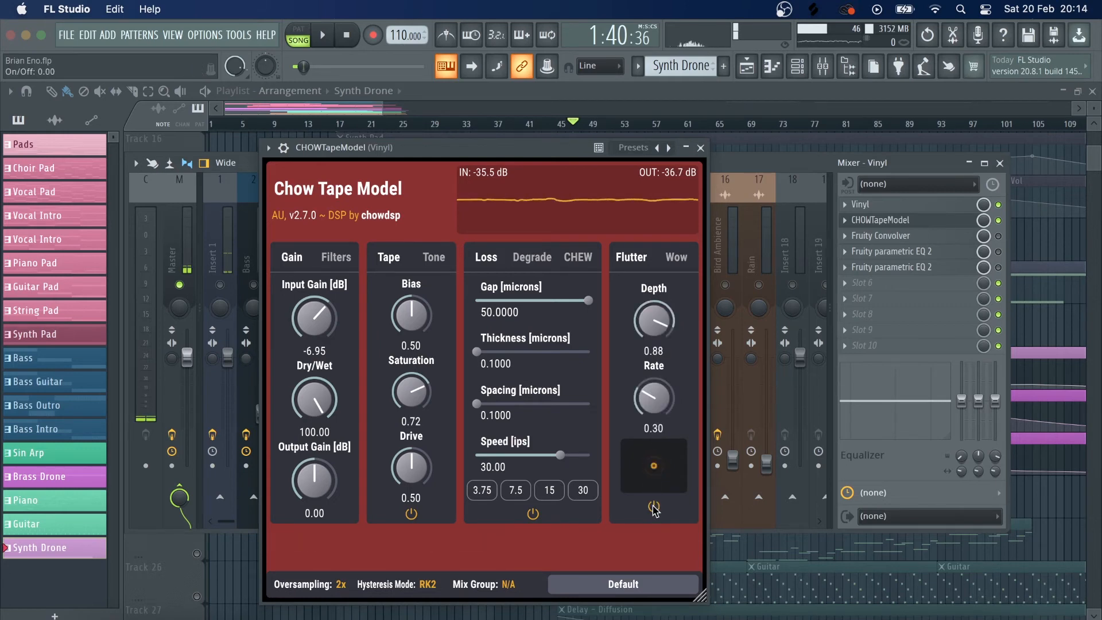
pyautogui.moveTo(656, 323); pyautogui.dragTo(706, 108)
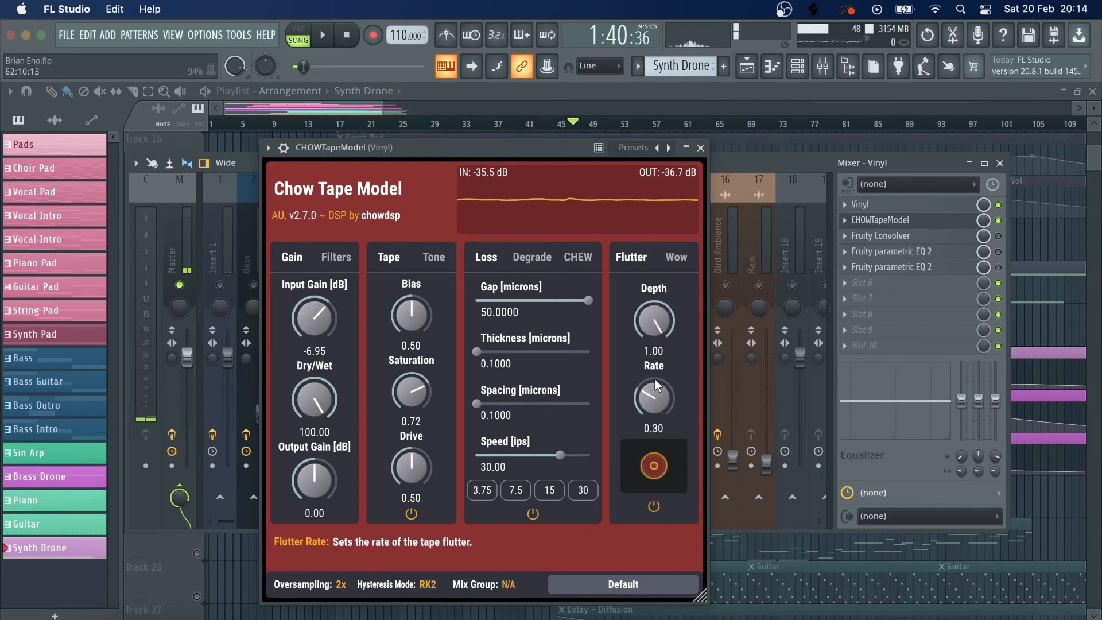
pyautogui.moveTo(661, 388)
pyautogui.mouseDown()
pyautogui.moveTo(648, 223)
pyautogui.moveTo(633, 384)
pyautogui.moveTo(668, 332)
pyautogui.moveTo(664, 384)
pyautogui.mouseUp()
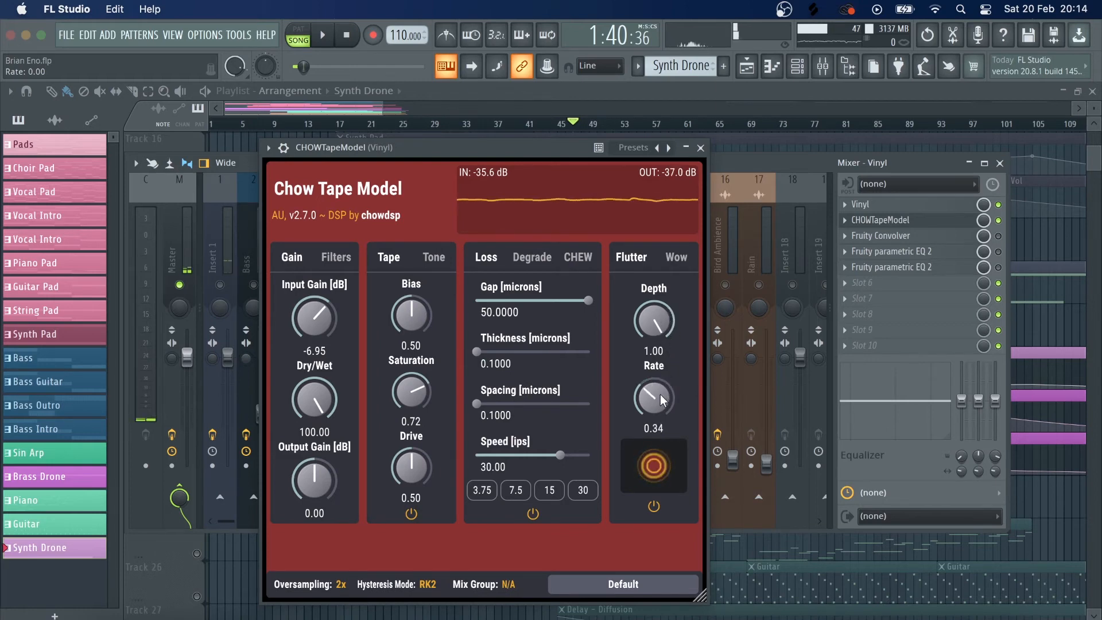
# - Re-enable Fruity Convolver on the Vinyl track, view its settings and close the CHOWTapeModel window
pyautogui.click(999, 236)
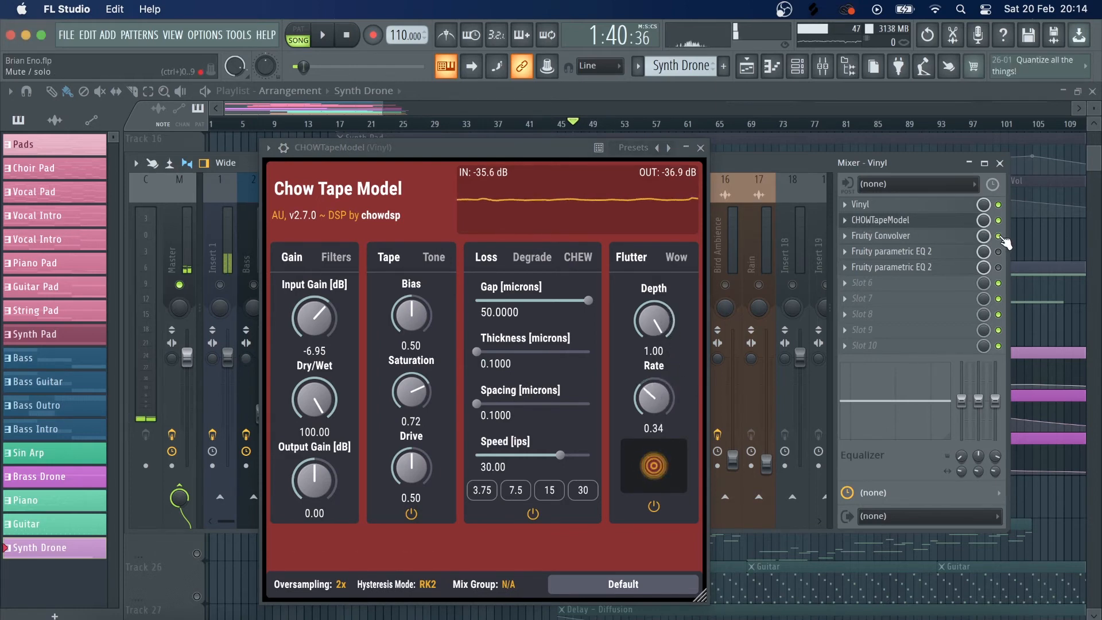
pyautogui.click(924, 235)
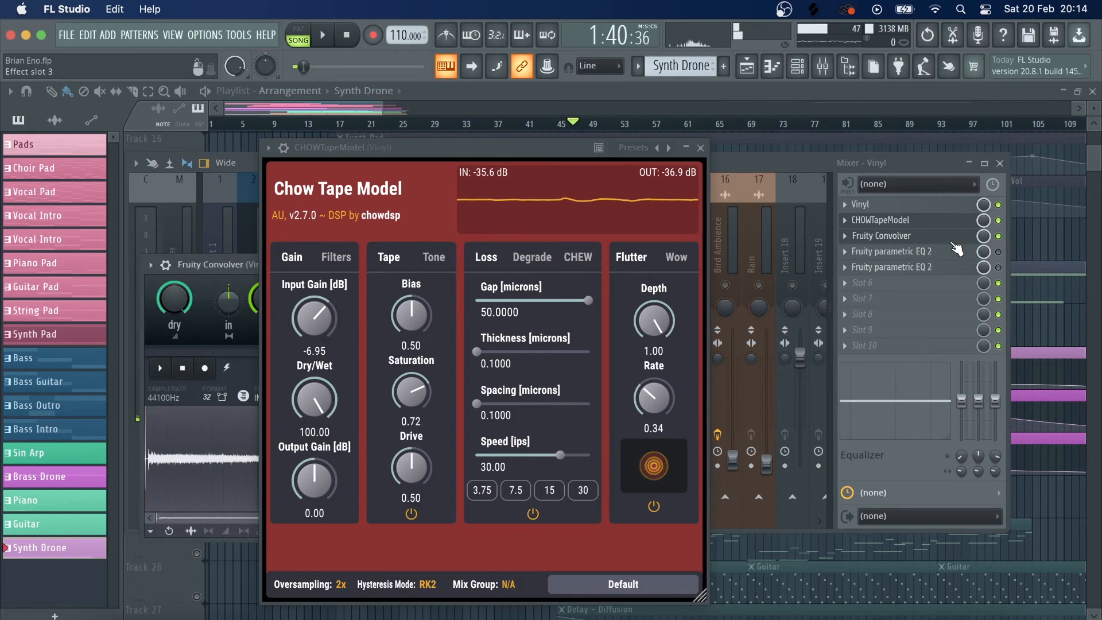
pyautogui.click(701, 148)
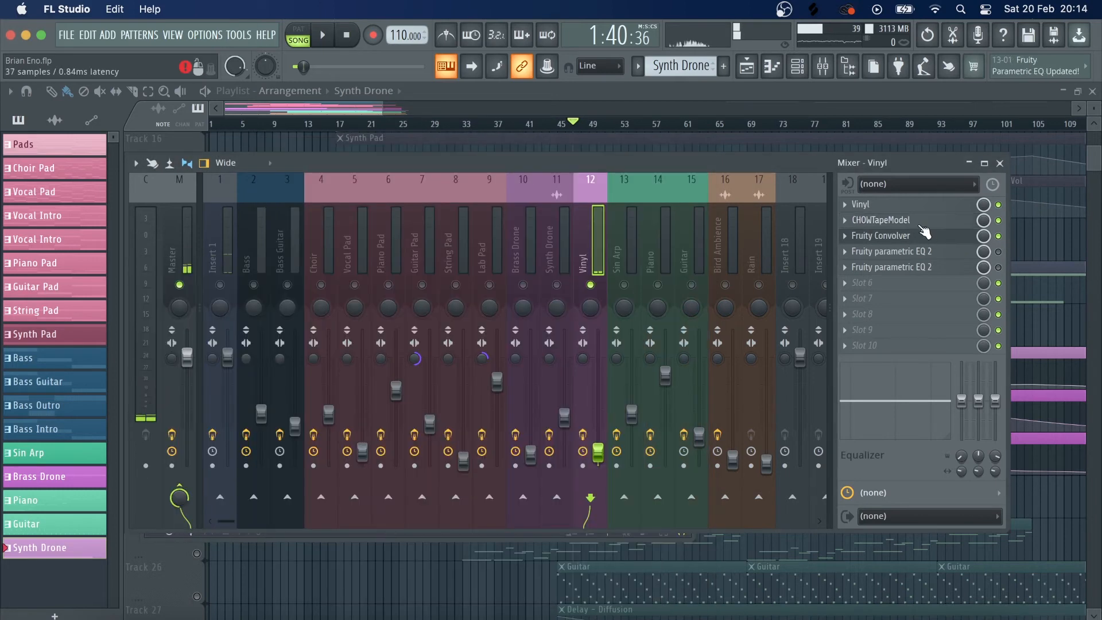
# - Re-enable both Fruity parametric EQ 2 effects on the Vinyl track and view their curves
pyautogui.click(954, 253)
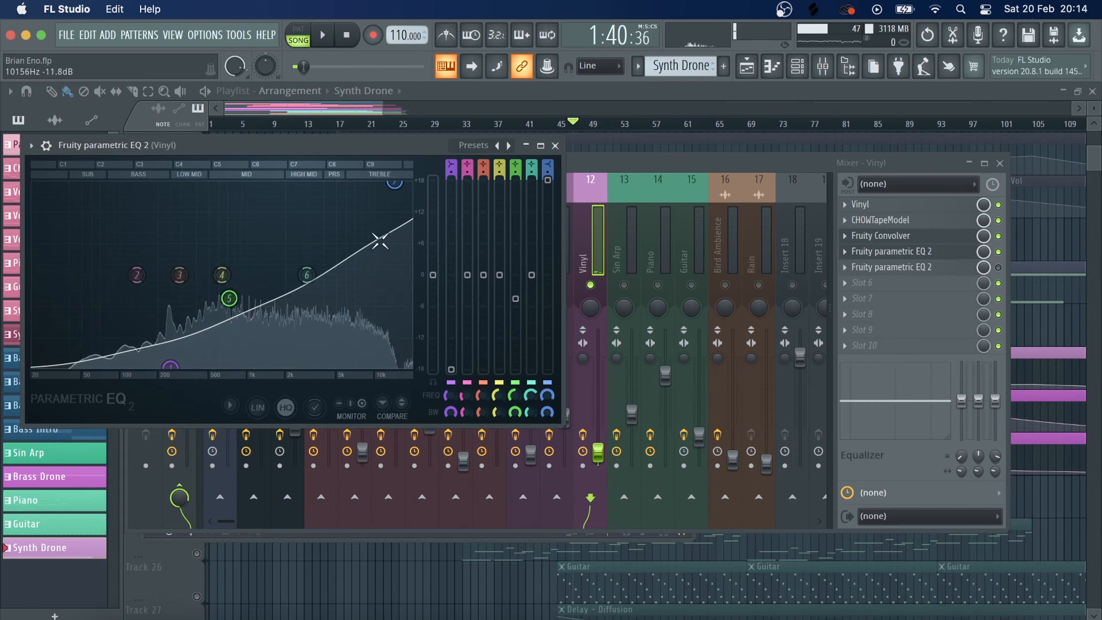
pyautogui.click(998, 267)
pyautogui.click(943, 267)
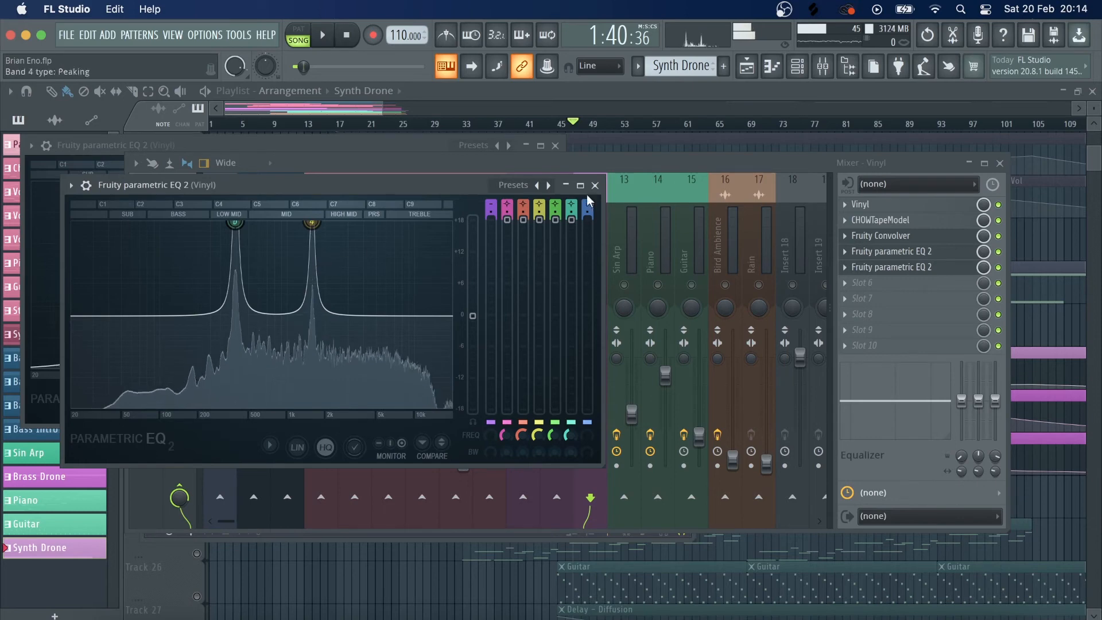
# - Stop playback and bring the Vinyl track's second Fruity parametric EQ 2, the one with two boosted peaks, to the front
pyautogui.click(636, 170)
pyautogui.click(346, 35)
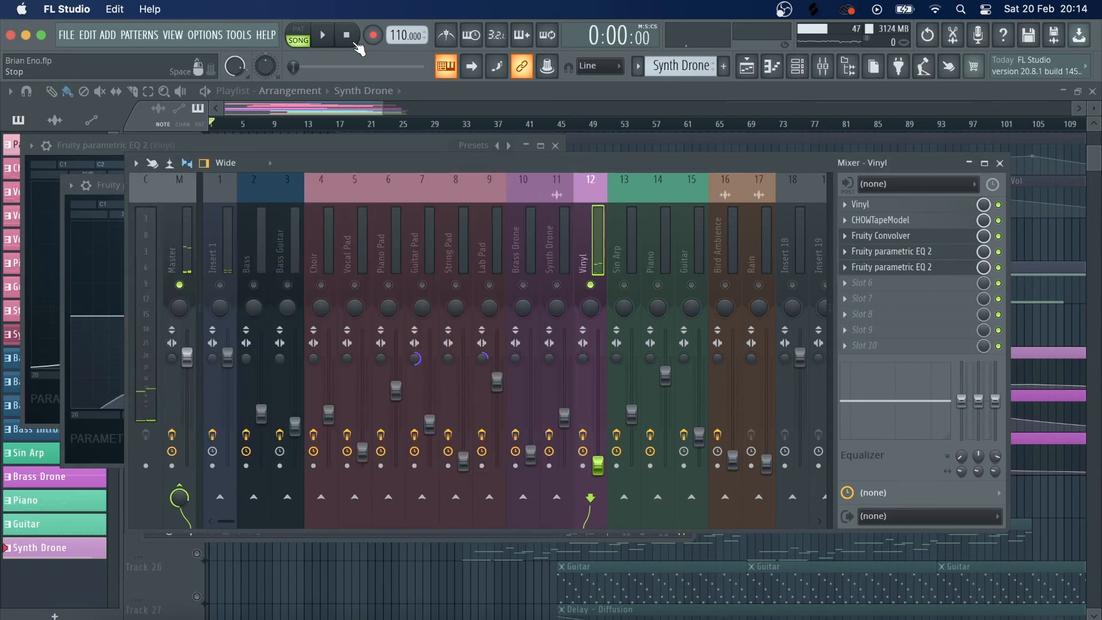
pyautogui.click(109, 188)
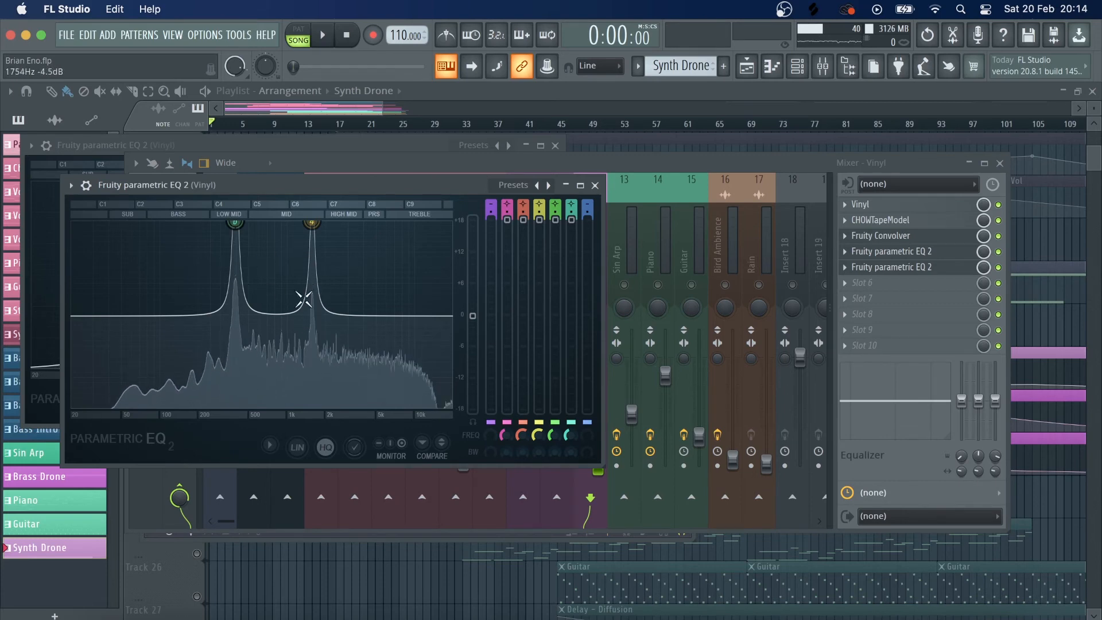
# - Switch to Chrome, look up the frequency of G4 in the musical note frequency table and return to FL Studio
pyautogui.click(163, 616)
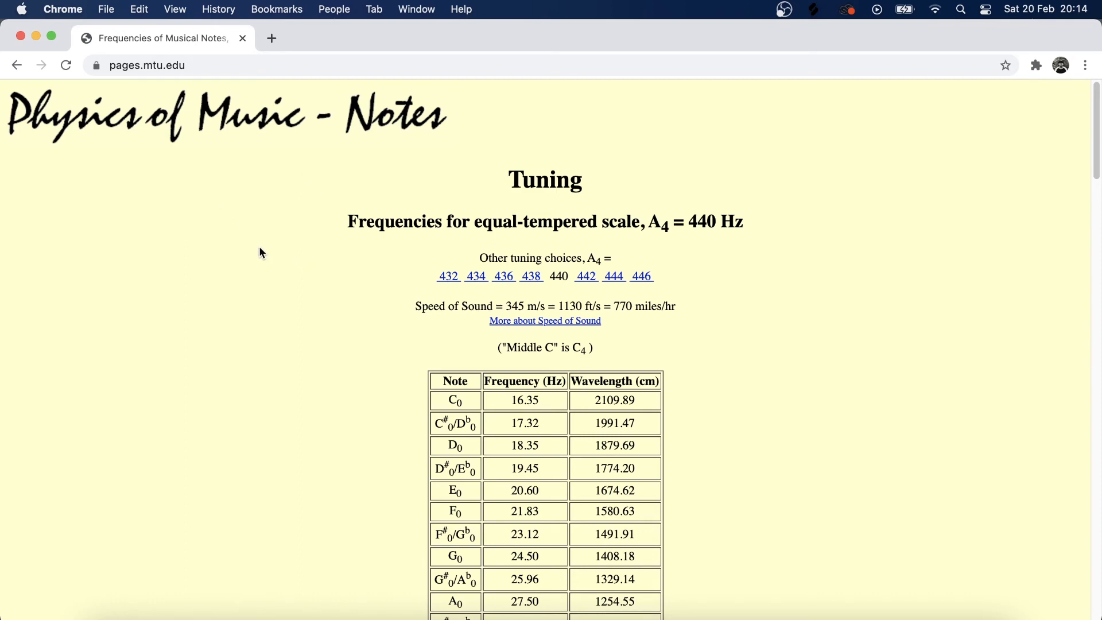
pyautogui.scroll(-6, 260, 249)
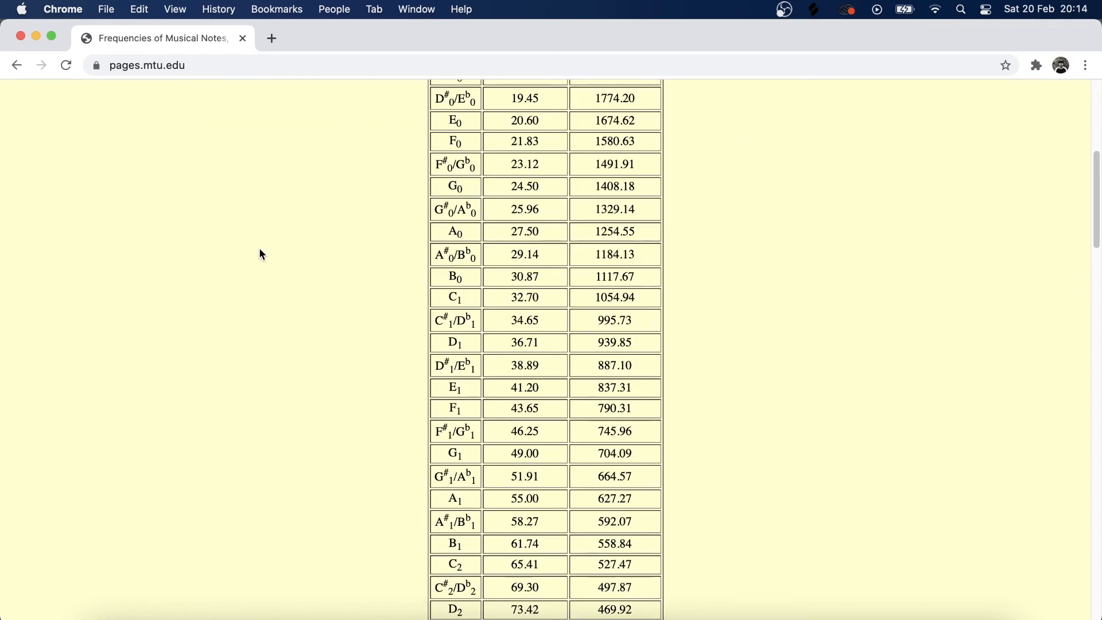
pyautogui.scroll(-15, 260, 247)
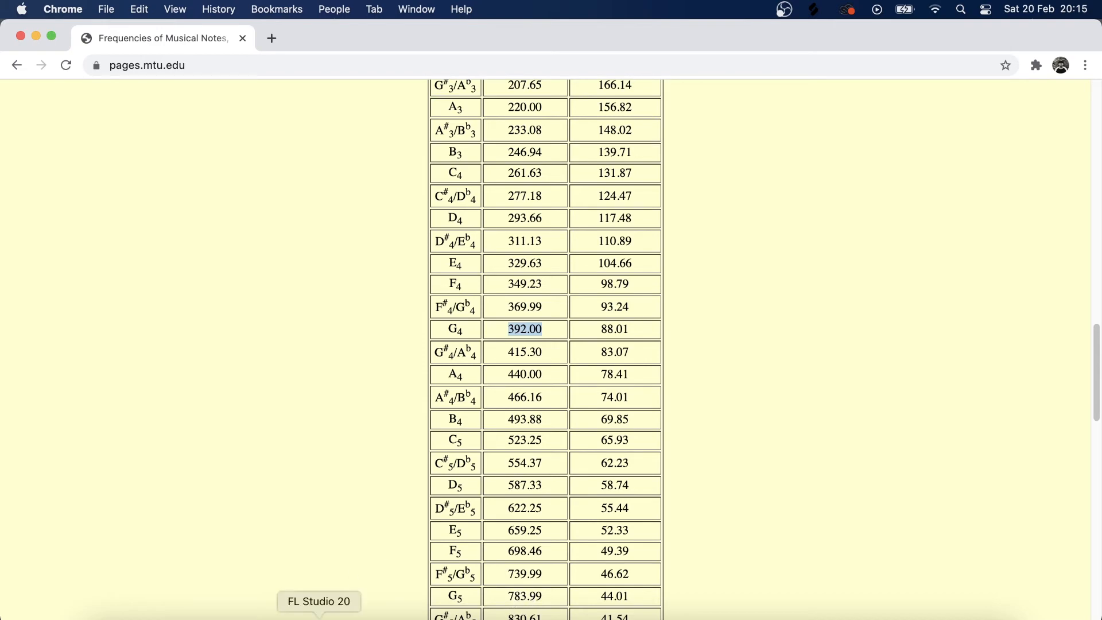
pyautogui.click(319, 615)
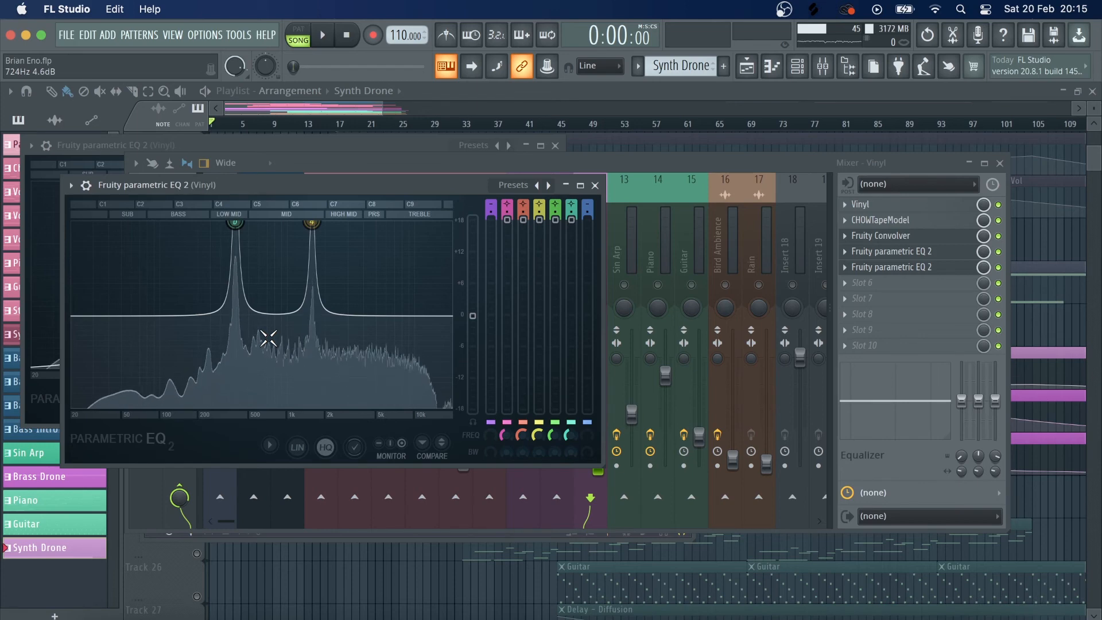
# - Play from about bar 61, disable the Vinyl track's second Fruity parametric EQ 2 and save the project
pyautogui.click(666, 165)
pyautogui.click(686, 124)
pyautogui.click(823, 66)
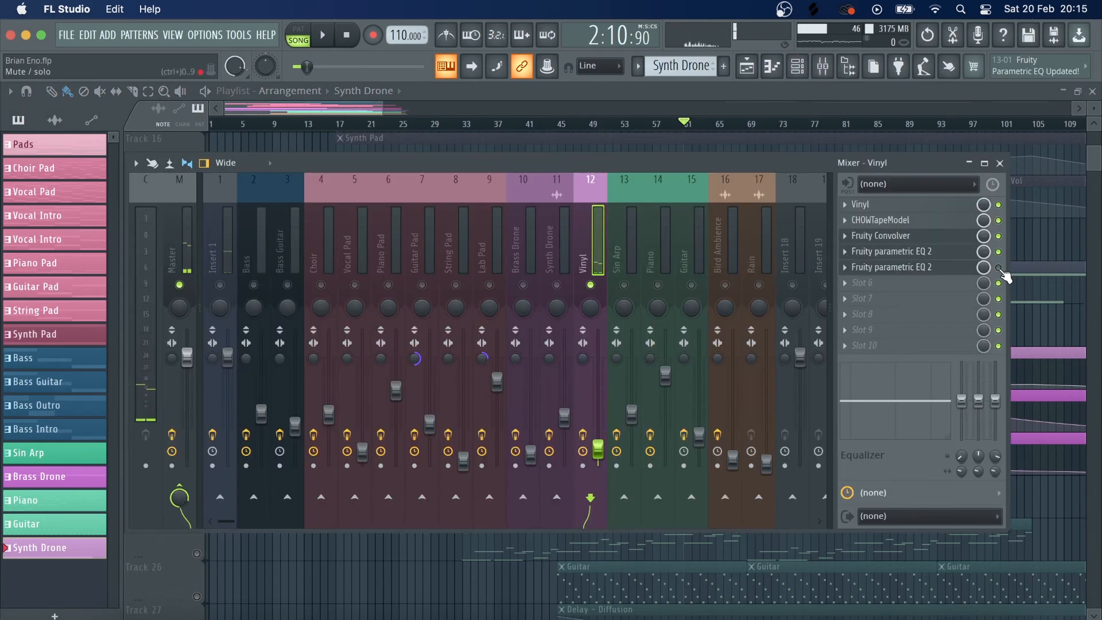
pyautogui.click(999, 268)
pyautogui.click(347, 37)
pyautogui.press('super+s')
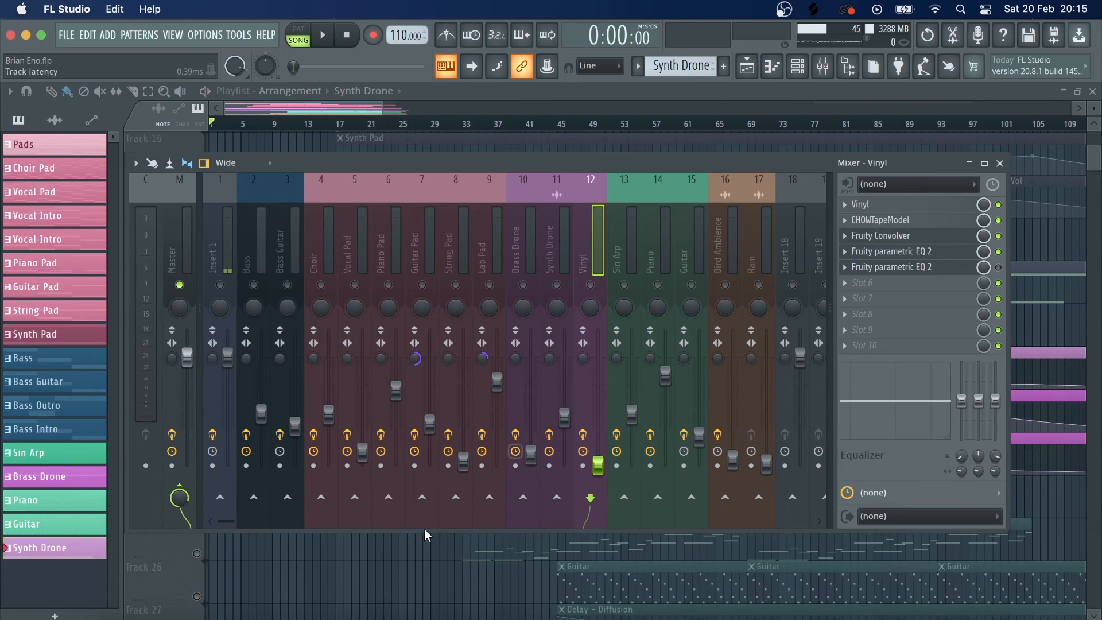
# - Mute the Piano track in the playlist and play Sin Arp on its own
pyautogui.rightClick(404, 564)
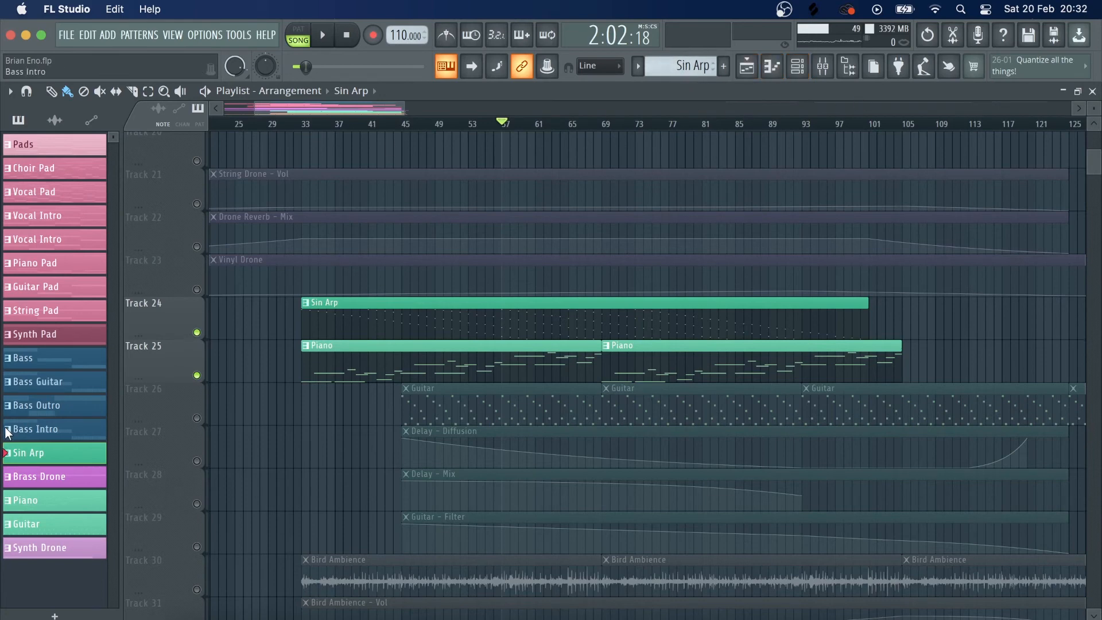
pyautogui.click(197, 376)
pyautogui.press('space')
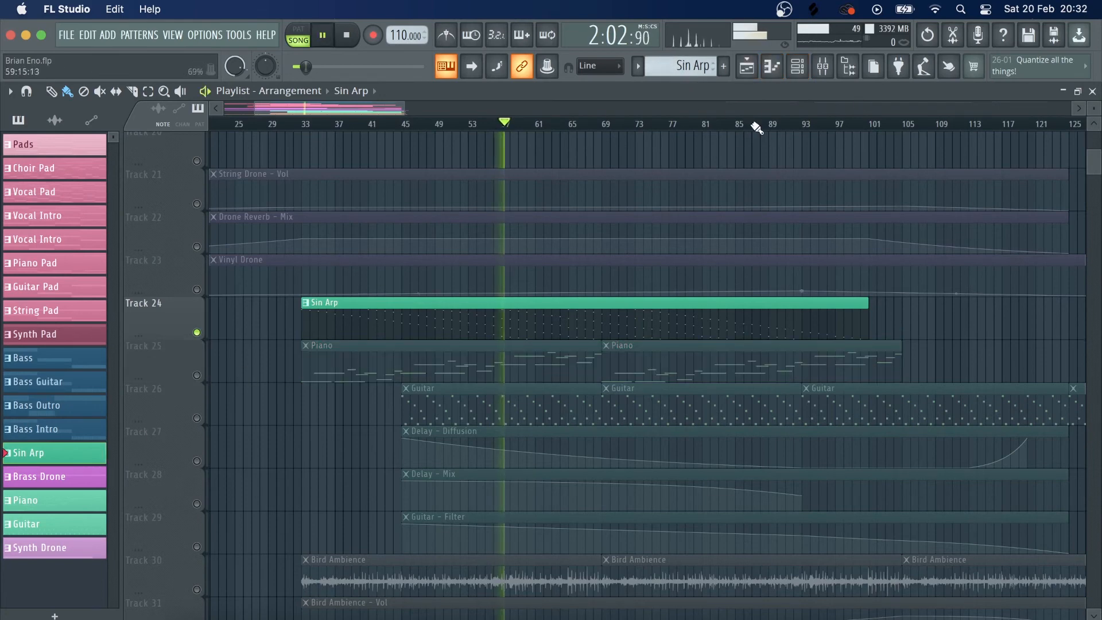
# - Open Sin Arp's 3x Osc, stop playback and view its oscillator and envelope settings
pyautogui.click(796, 66)
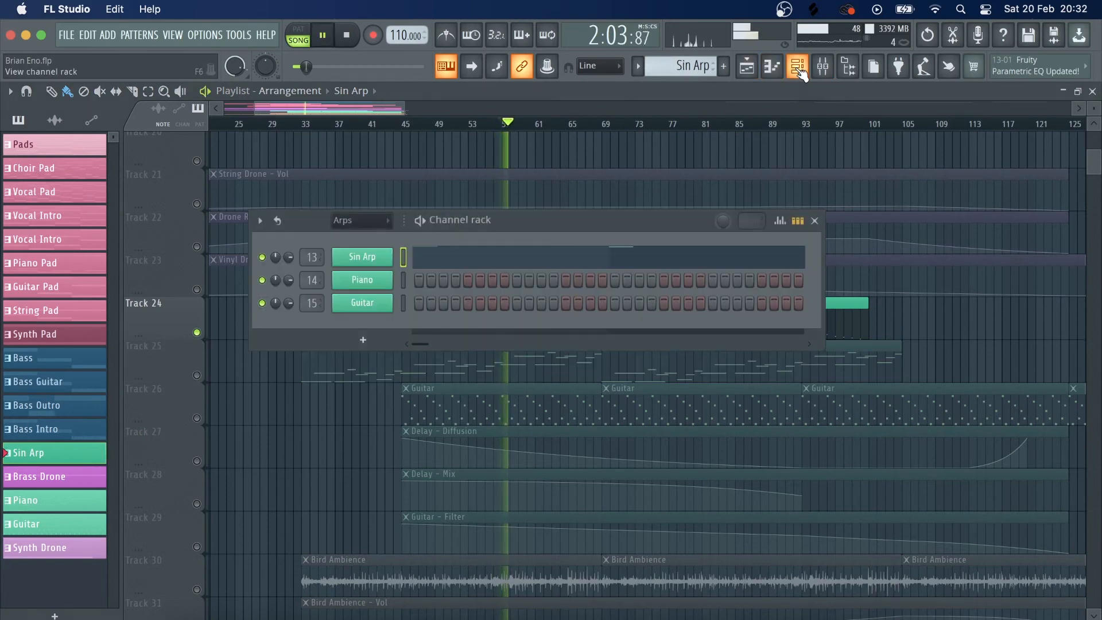
pyautogui.click(363, 257)
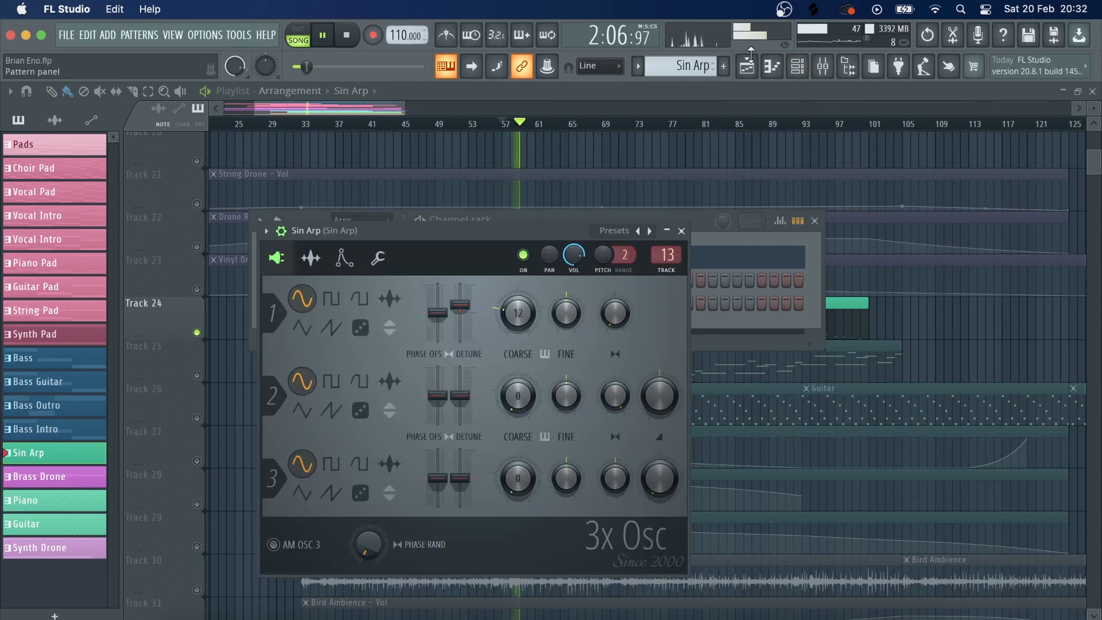
pyautogui.click(351, 38)
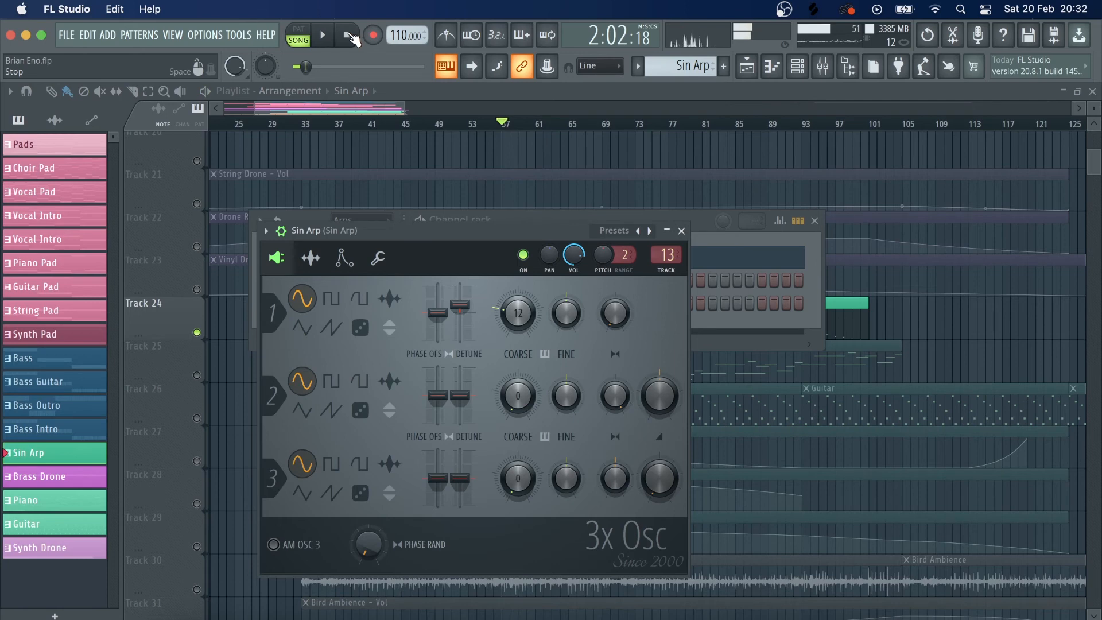
pyautogui.click(352, 38)
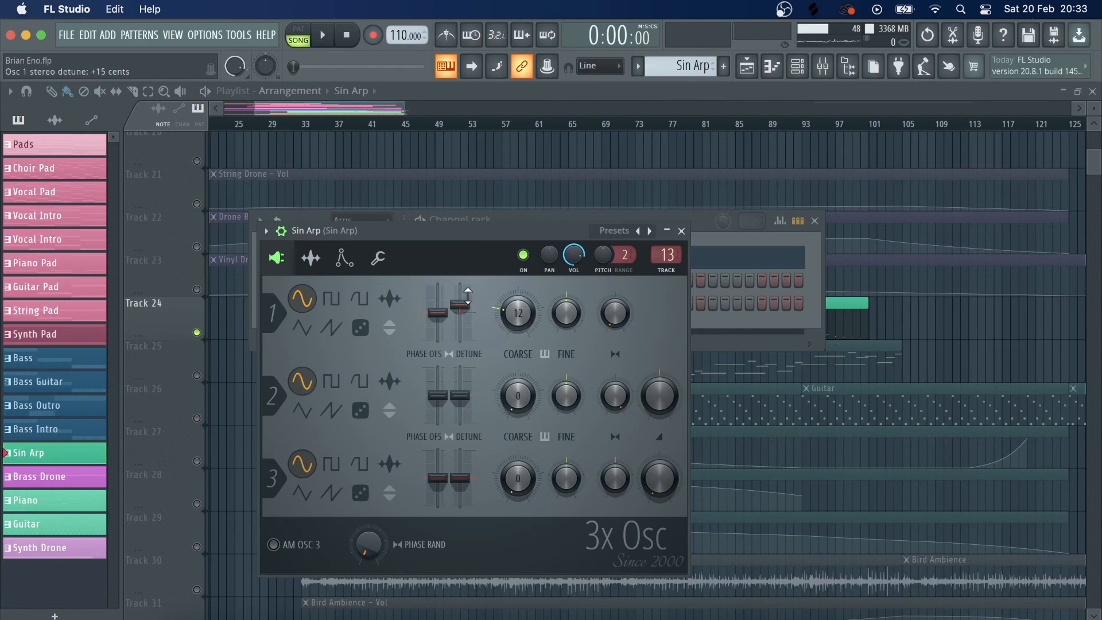
pyautogui.click(343, 258)
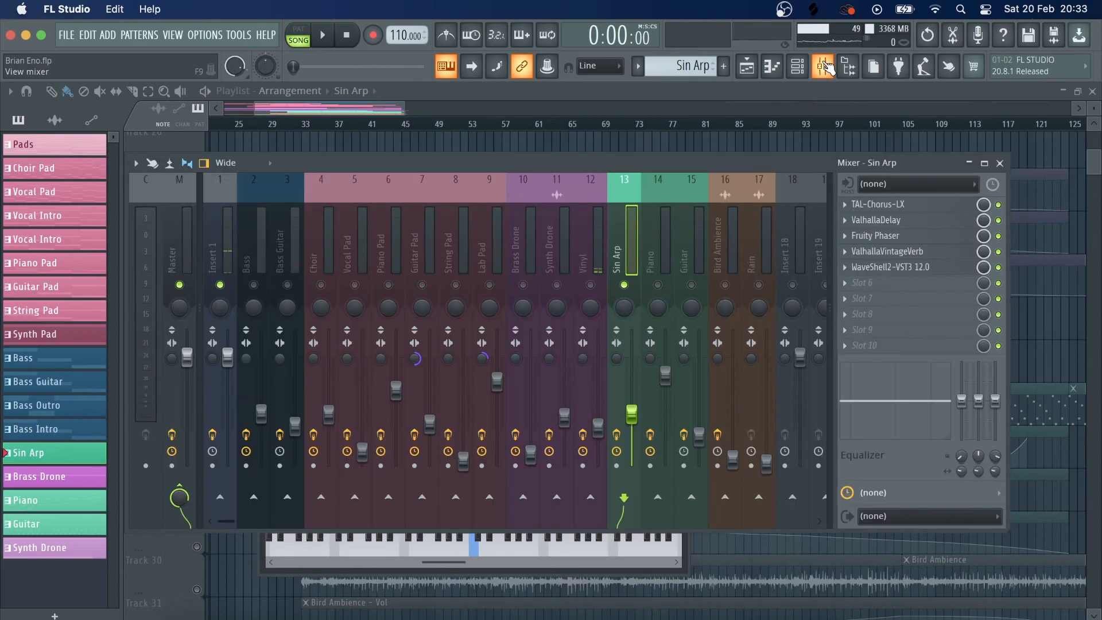
# - Bypass the effects on the Sin Arp mixer track and audition the dry arp from about bar 59
pyautogui.click(823, 66)
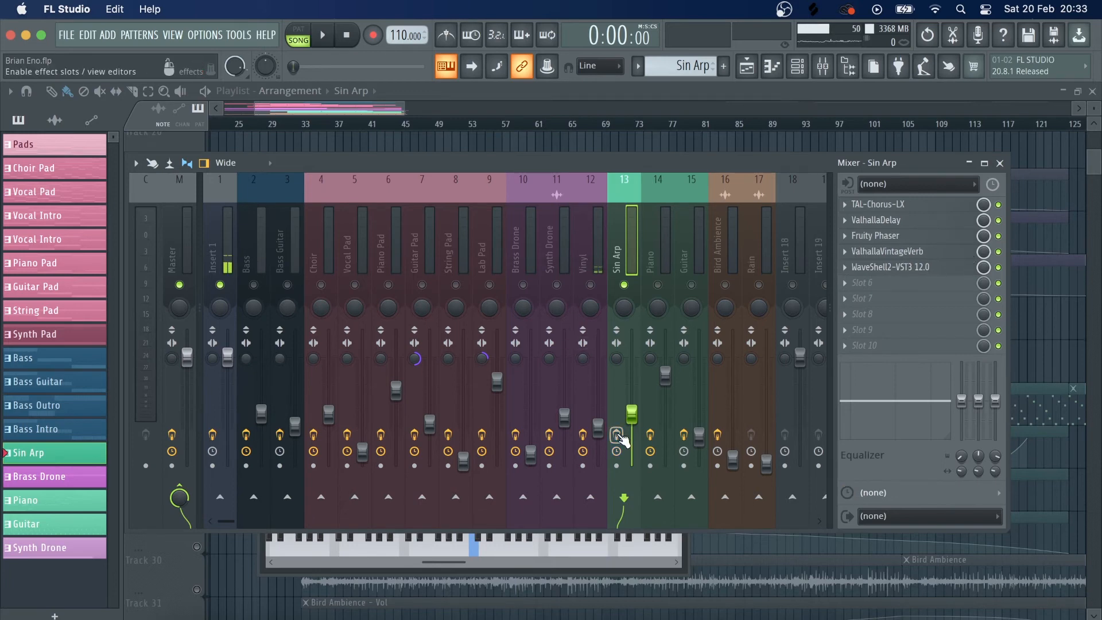
pyautogui.press('space')
pyautogui.click(823, 67)
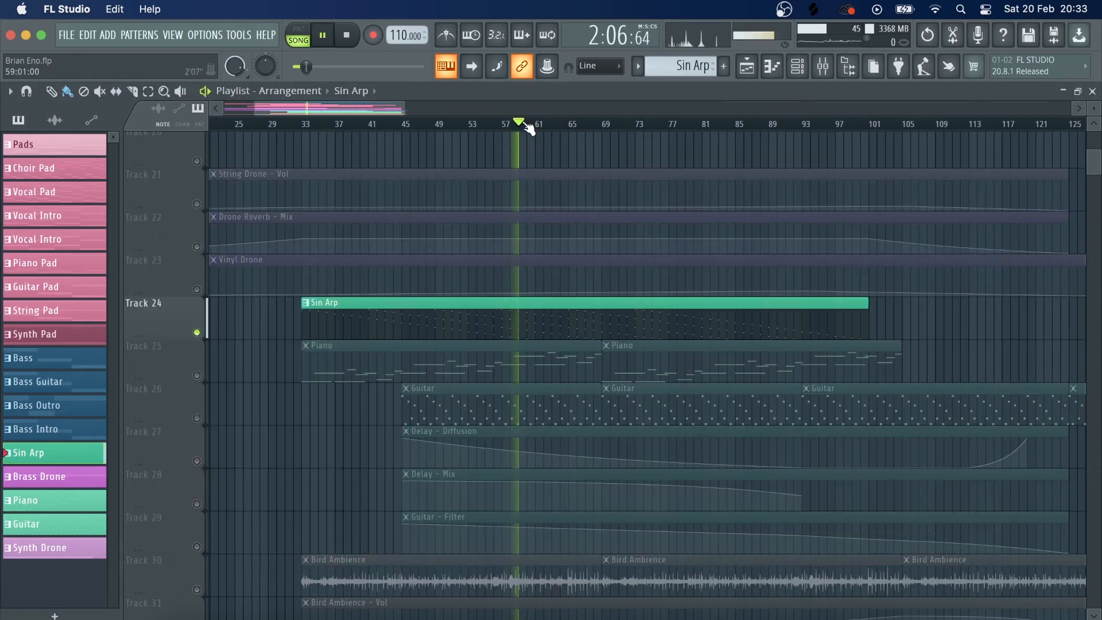
pyautogui.click(824, 67)
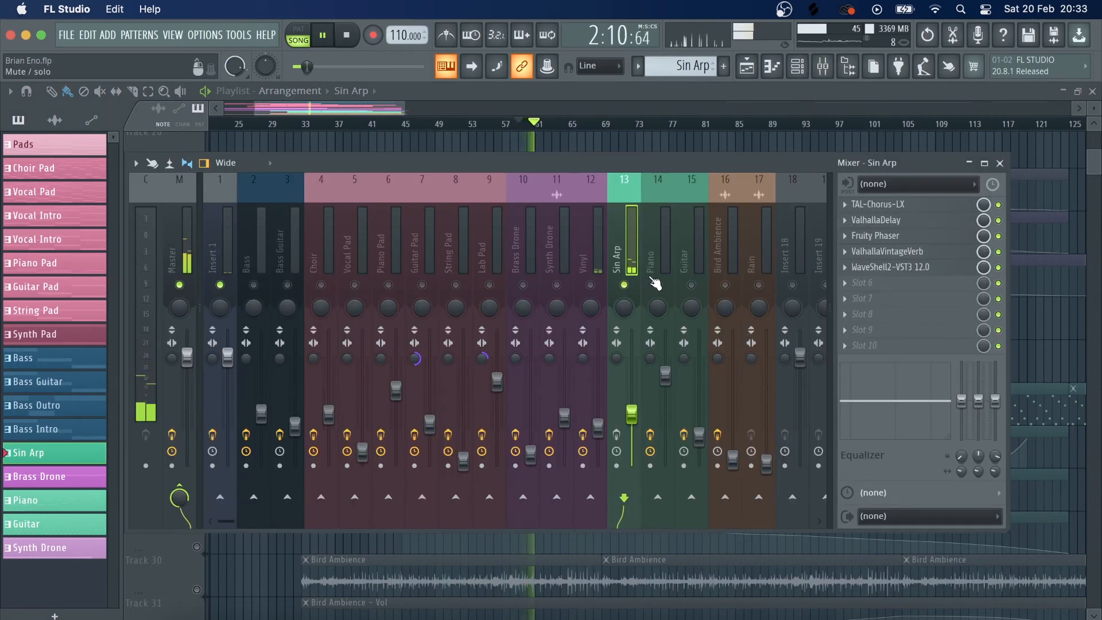
pyautogui.press('space')
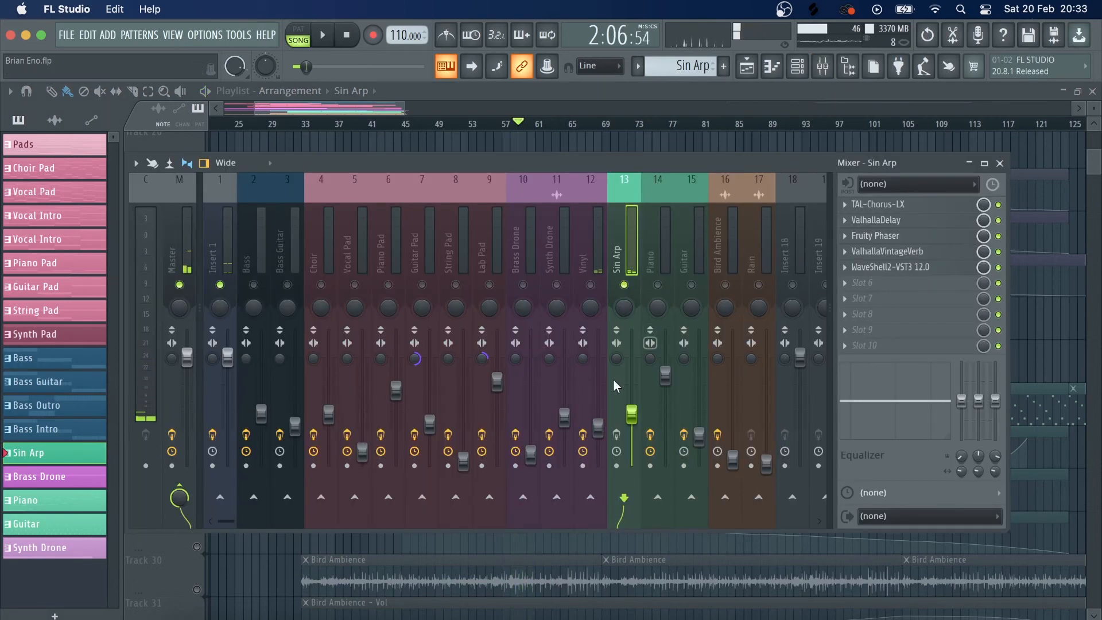
pyautogui.press('F9')
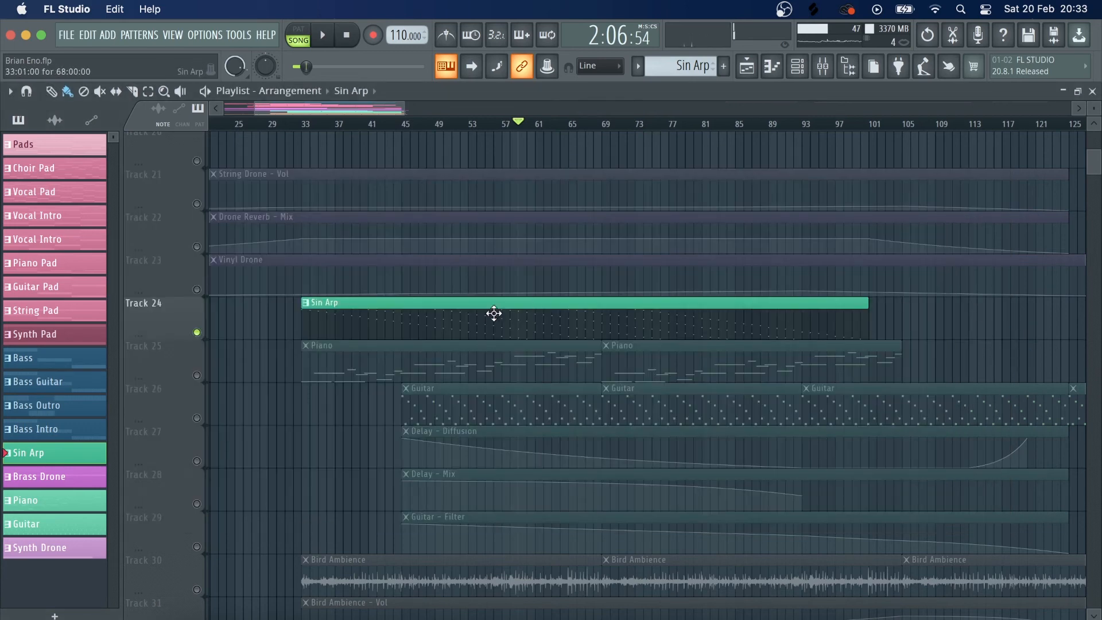
# - Open the Sin Arp clip in the piano roll and show its note pan values
pyautogui.doubleClick(492, 307)
pyautogui.hscroll(-5, 548, 122)
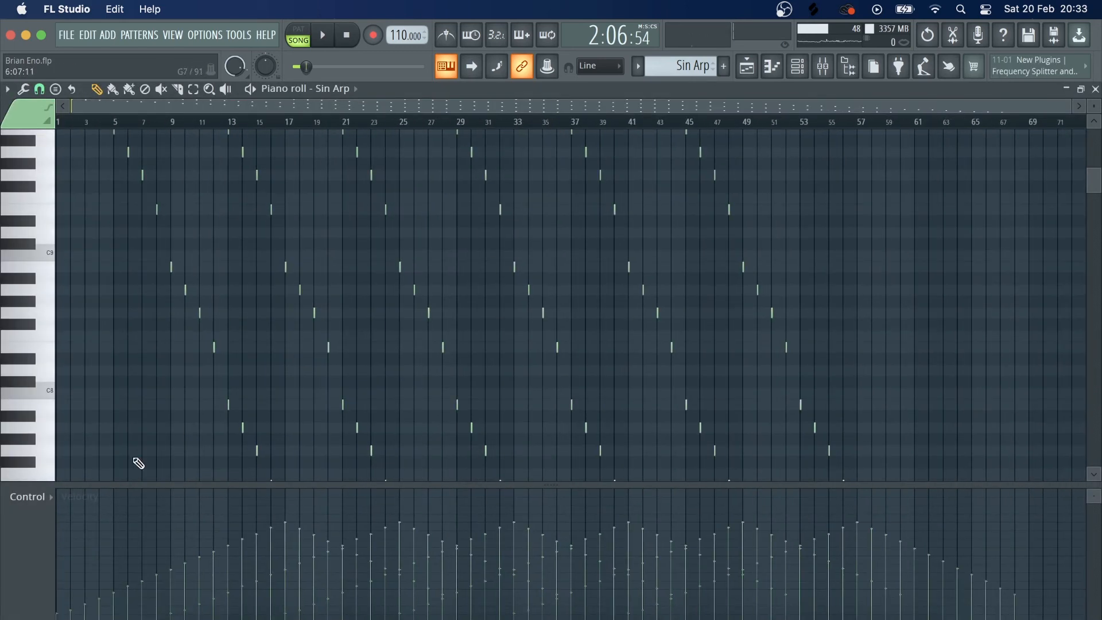
pyautogui.rightClick(32, 528)
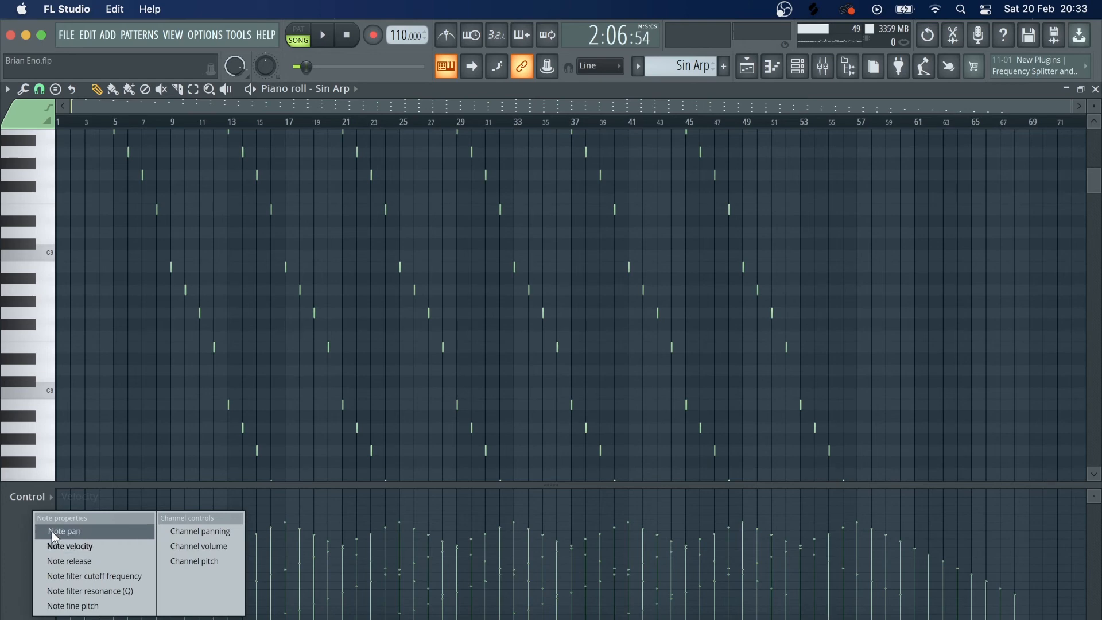
pyautogui.click(51, 532)
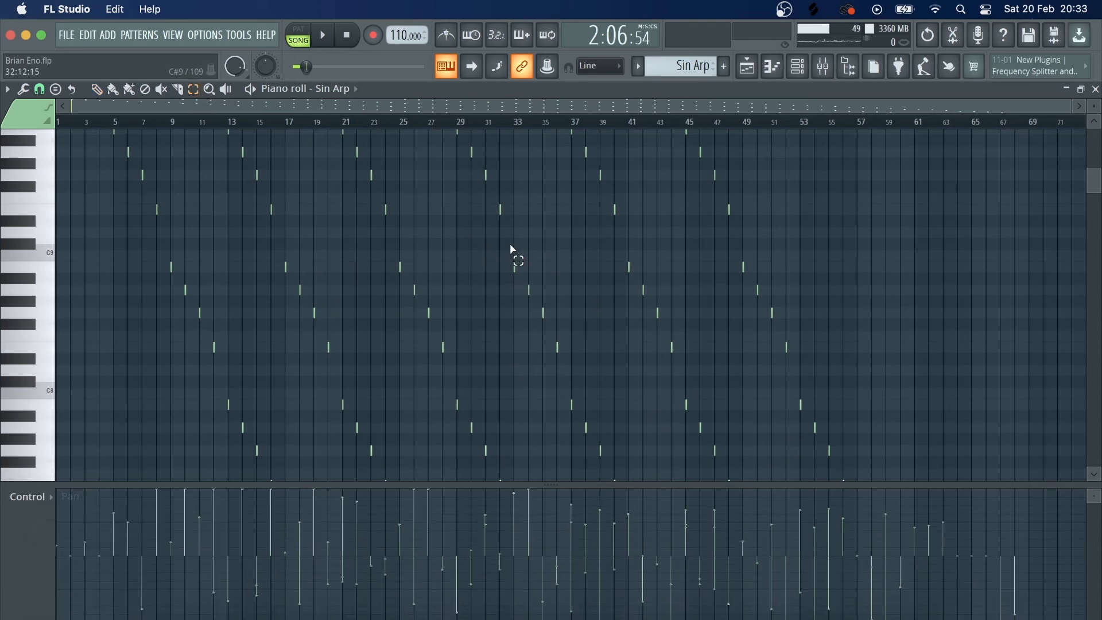
# - Select blocks of Sin Arp notes and redraw their pan values so they scatter between left and right
pyautogui.scroll(-3, 586, 235)
pyautogui.moveTo(936, 235); pyautogui.dragTo(59, 325)
pyautogui.scroll(2, 782, 253)
pyautogui.moveTo(843, 183); pyautogui.dragTo(160, 311)
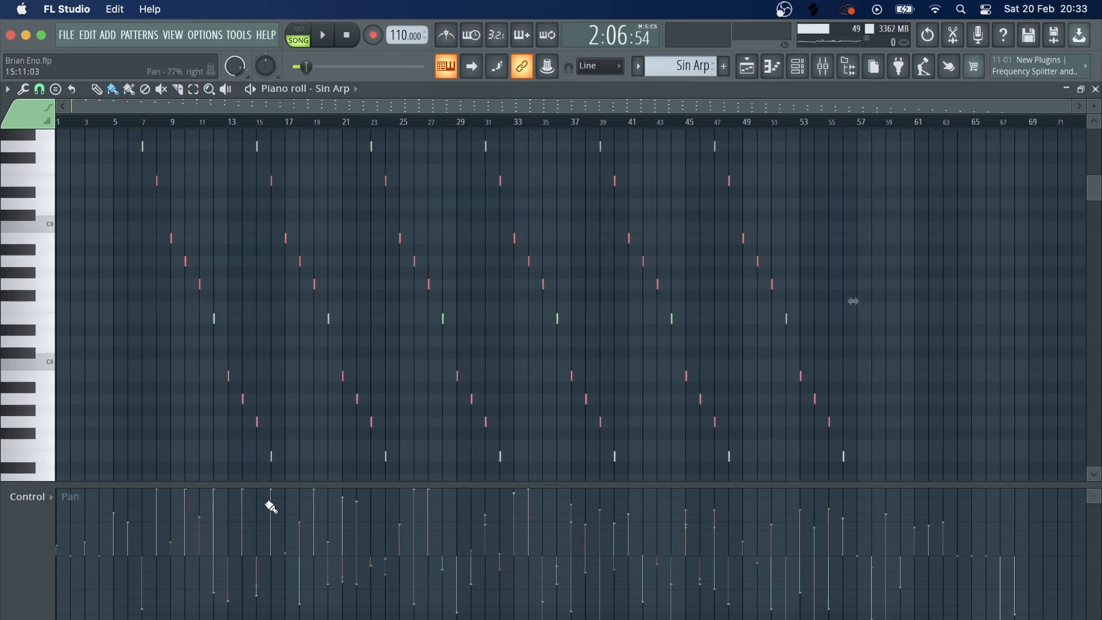
pyautogui.moveTo(185, 508)
pyautogui.mouseDown()
pyautogui.moveTo(689, 602)
pyautogui.moveTo(298, 603)
pyautogui.moveTo(796, 593)
pyautogui.moveTo(1005, 540)
pyautogui.mouseUp()
pyautogui.moveTo(165, 516)
pyautogui.mouseDown()
pyautogui.moveTo(765, 510)
pyautogui.moveTo(773, 573)
pyautogui.moveTo(777, 530)
pyautogui.mouseUp()
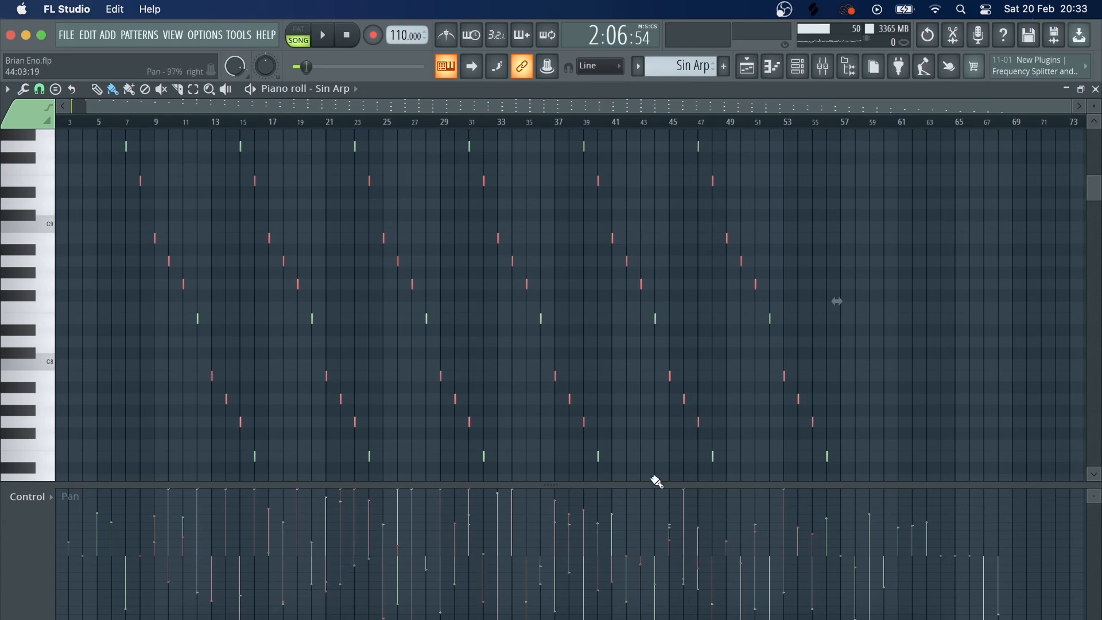
# - Enlarge the note property lane below the Sin Arp notes and switch it to note velocity to examine the repeating swells
pyautogui.scroll(-4, 905, 355)
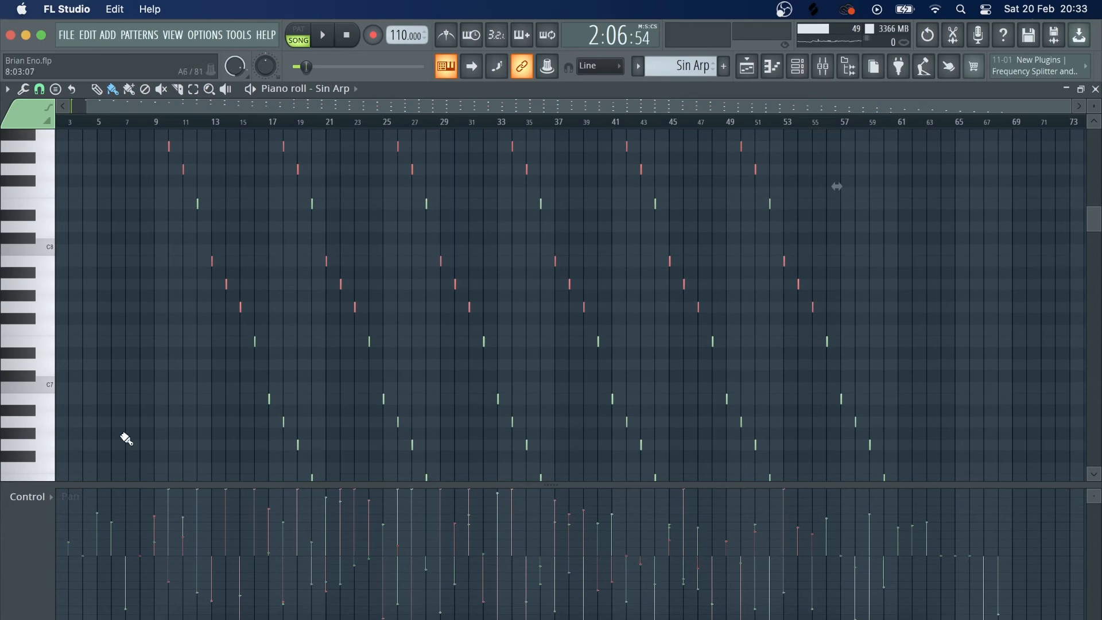
pyautogui.moveTo(122, 395); pyautogui.dragTo(122, 407)
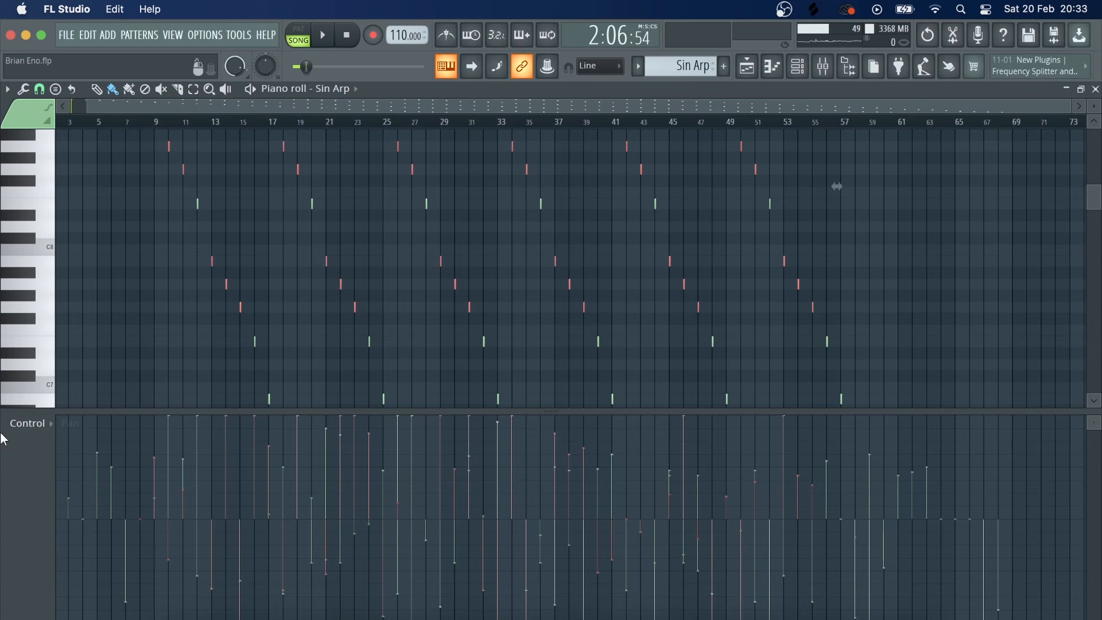
pyautogui.moveTo(177, 411); pyautogui.dragTo(172, 446)
pyautogui.click(27, 502)
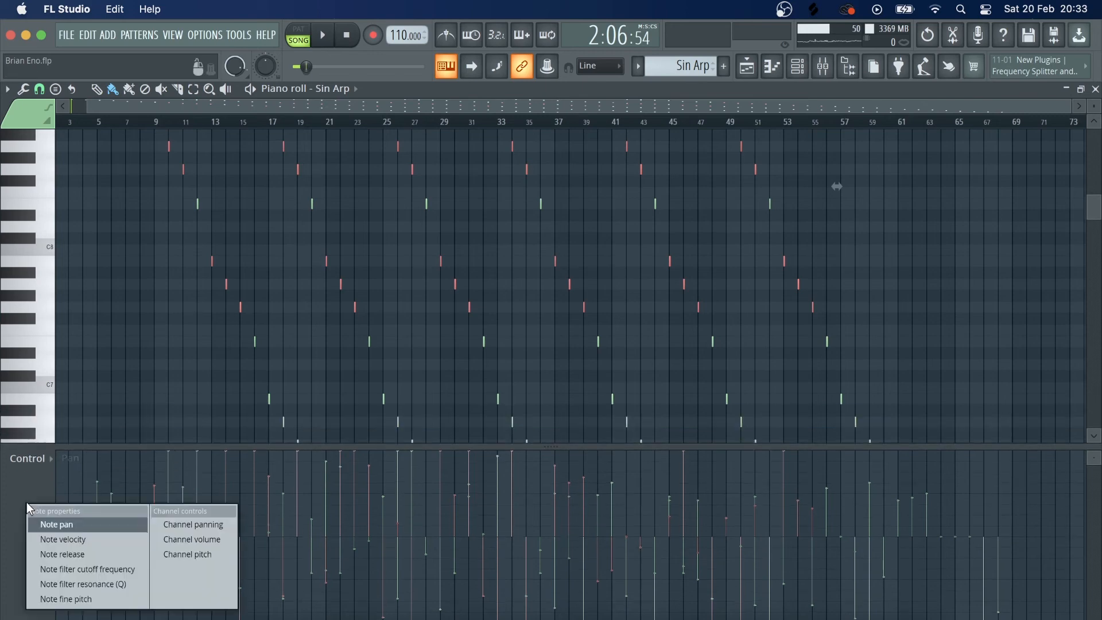
pyautogui.click(117, 537)
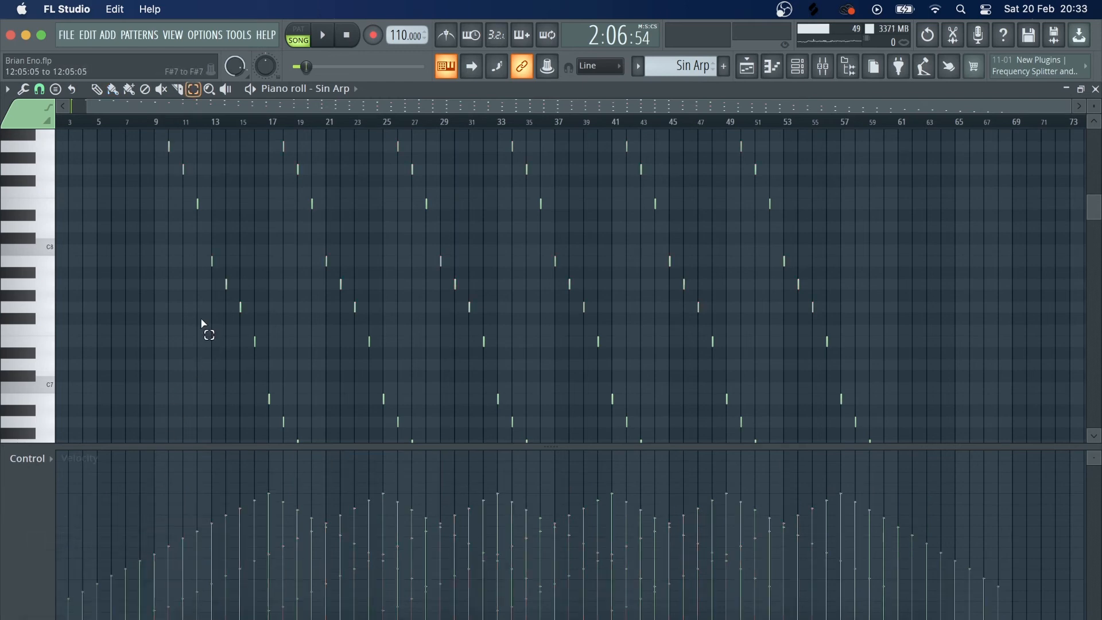
pyautogui.scroll(5, 225, 318)
pyautogui.scroll(-5, 225, 319)
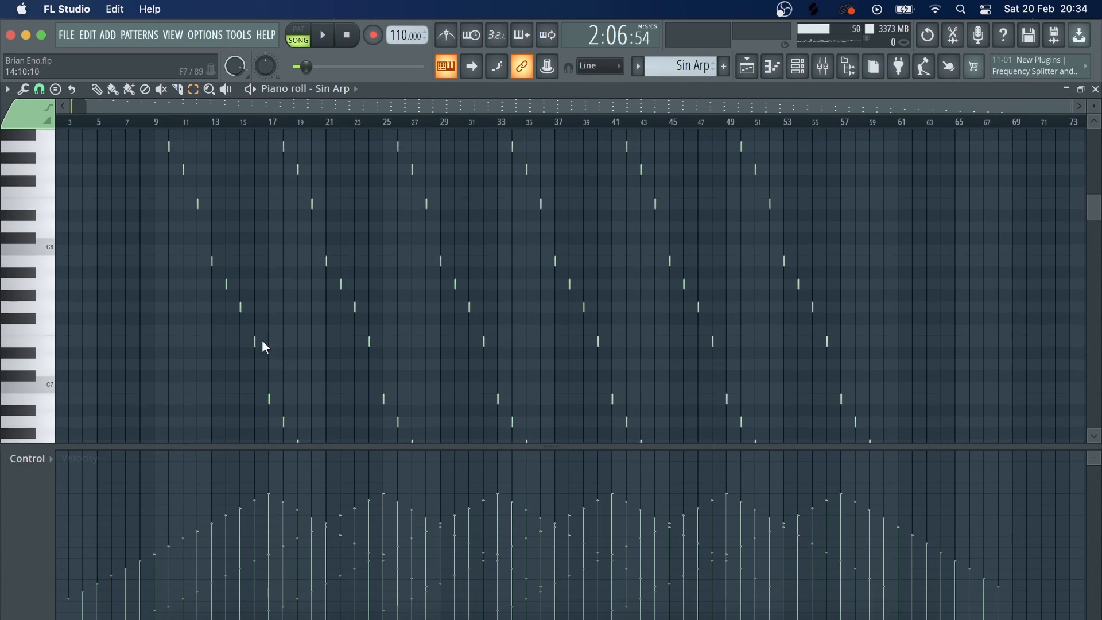
# - Switch to Chrome, play a short excerpt of the falling Shepard's tone video and return to FL Studio
pyautogui.click(241, 609)
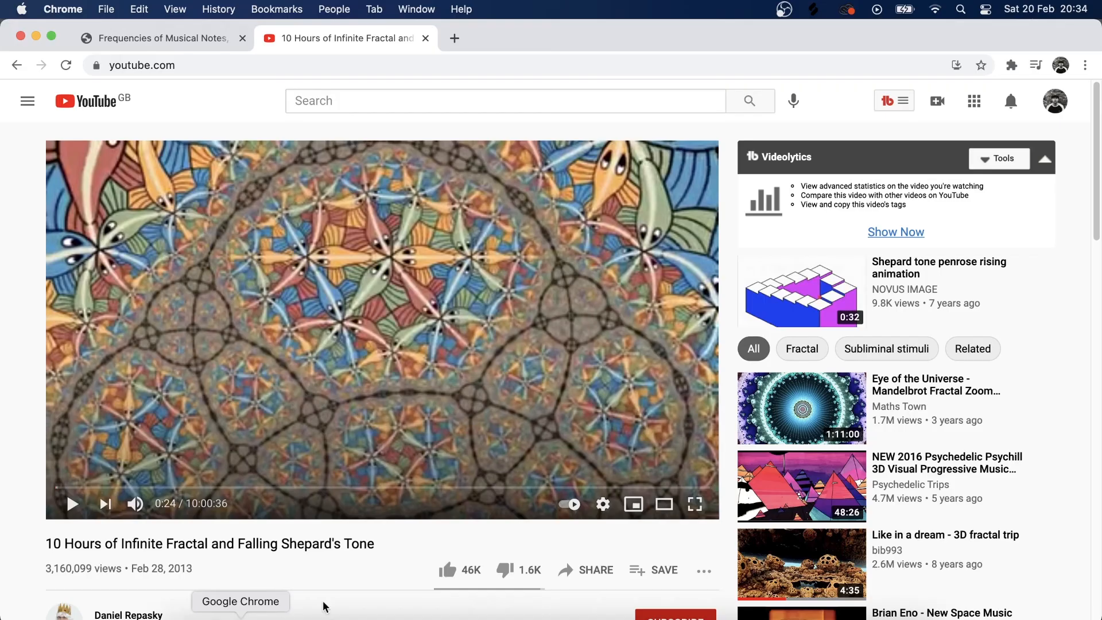
pyautogui.click(249, 314)
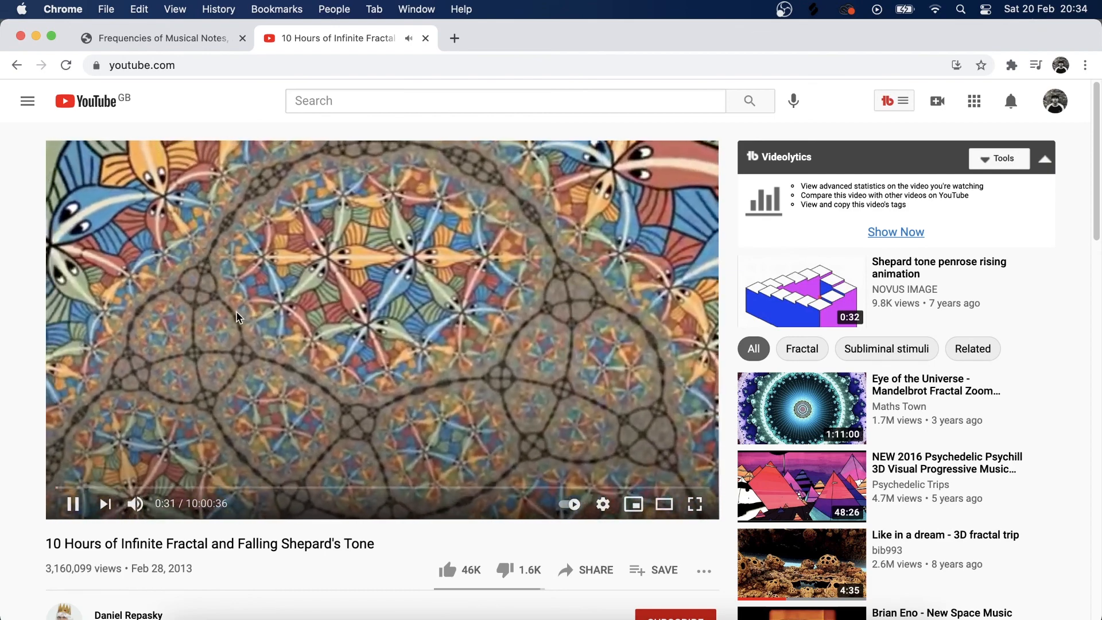
pyautogui.click(237, 312)
pyautogui.click(397, 619)
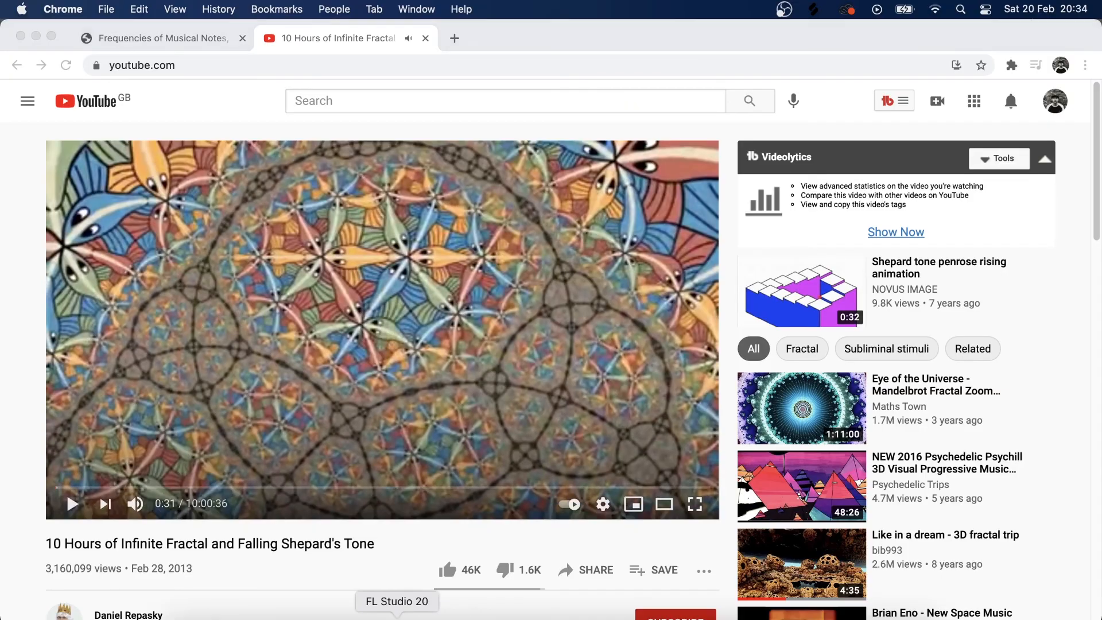
# - Trace the first descending Sin Arp line from bar 1 by selecting its highest notes octave by octave to bar 12
pyautogui.scroll(5, 300, 175)
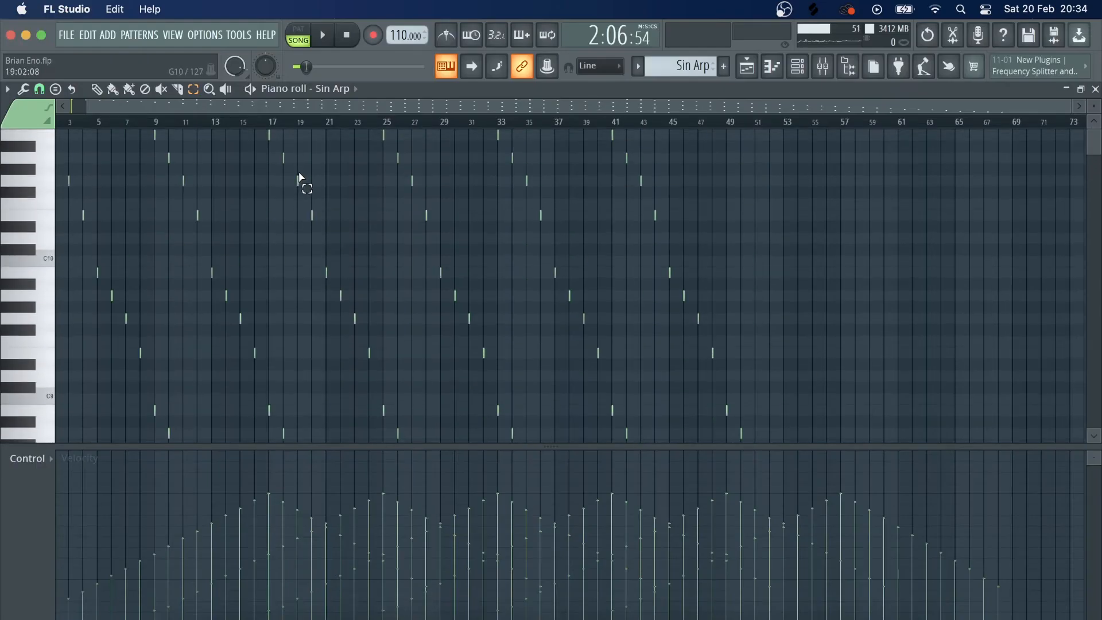
pyautogui.moveTo(192, 106); pyautogui.dragTo(126, 110)
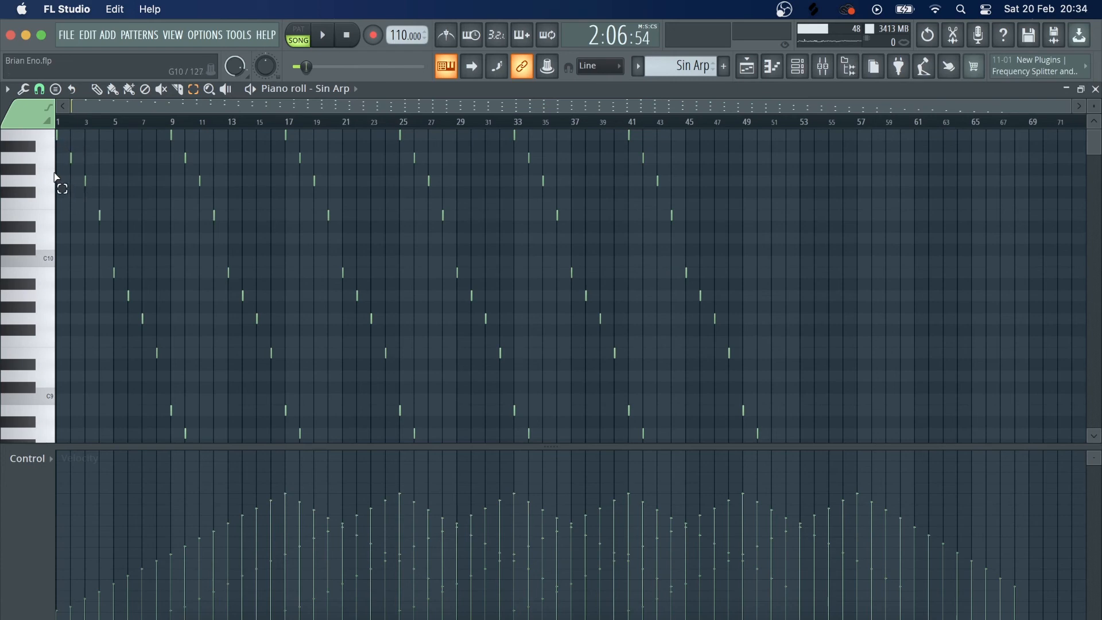
pyautogui.scroll(-20, 171, 314)
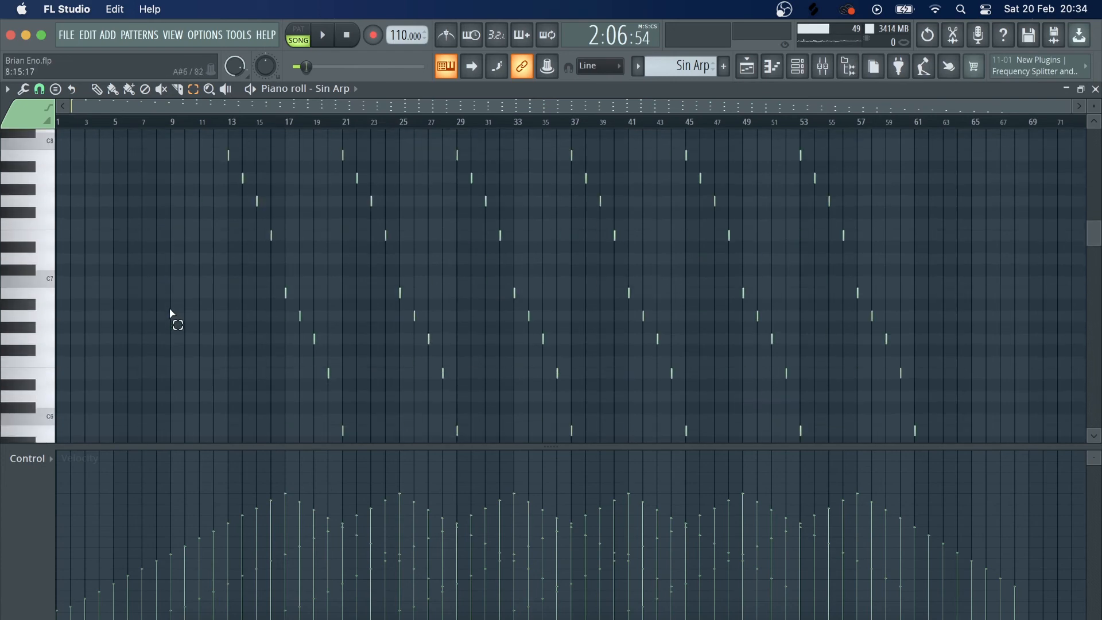
pyautogui.scroll(20, 386, 410)
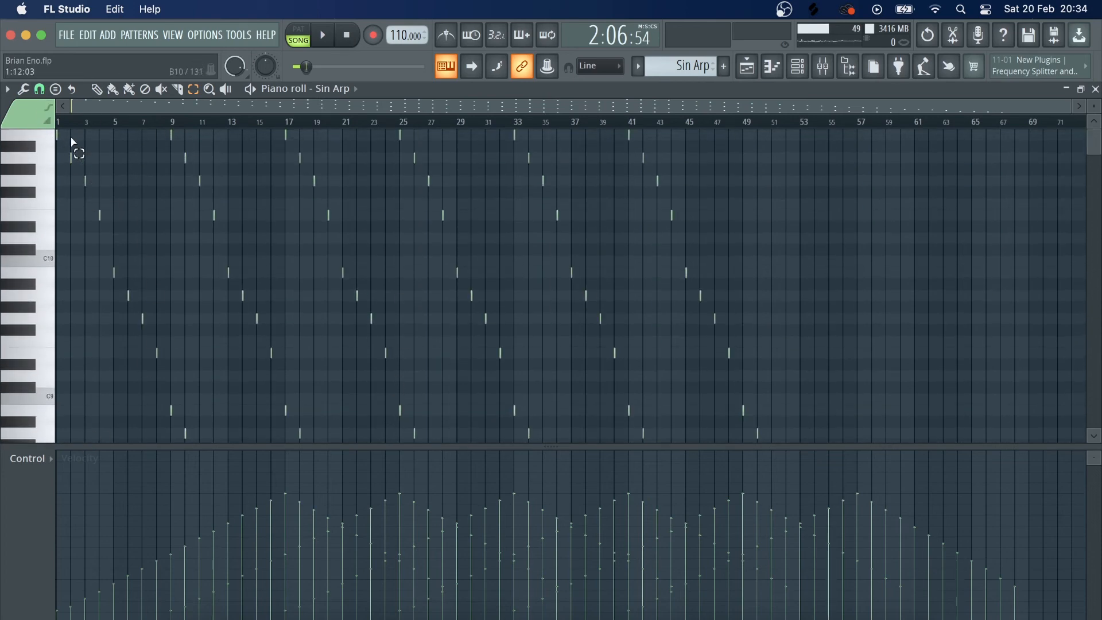
pyautogui.moveTo(81, 130); pyautogui.dragTo(59, 174)
pyautogui.moveTo(139, 172); pyautogui.dragTo(74, 304)
pyautogui.moveTo(178, 289); pyautogui.dragTo(136, 413)
pyautogui.scroll(-4, 202, 355)
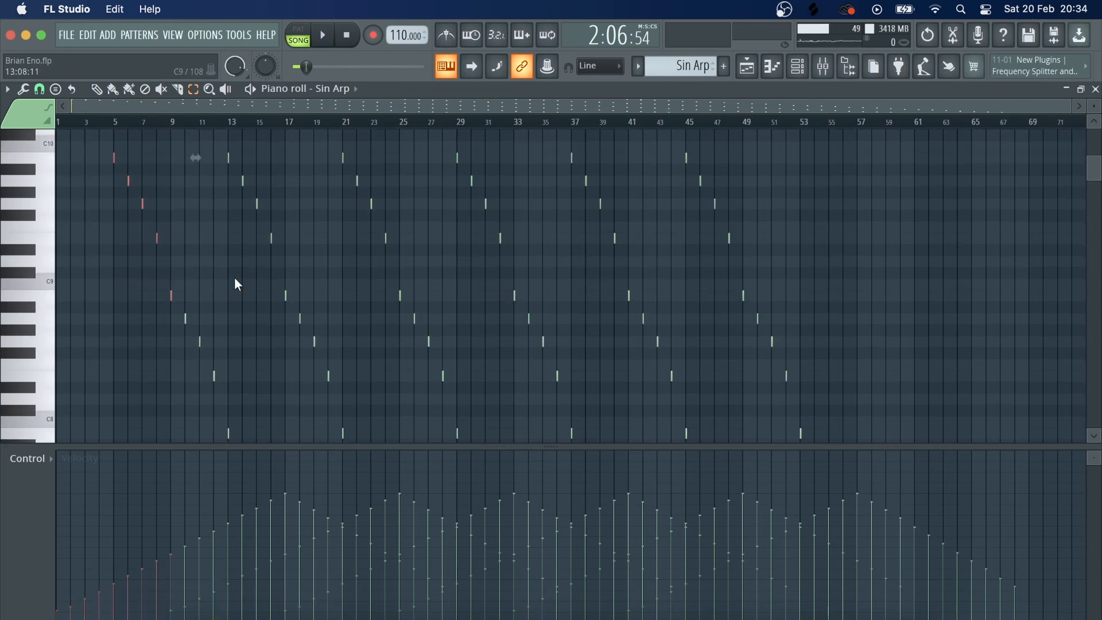
pyautogui.moveTo(238, 284); pyautogui.dragTo(174, 407)
pyautogui.scroll(-5, 281, 345)
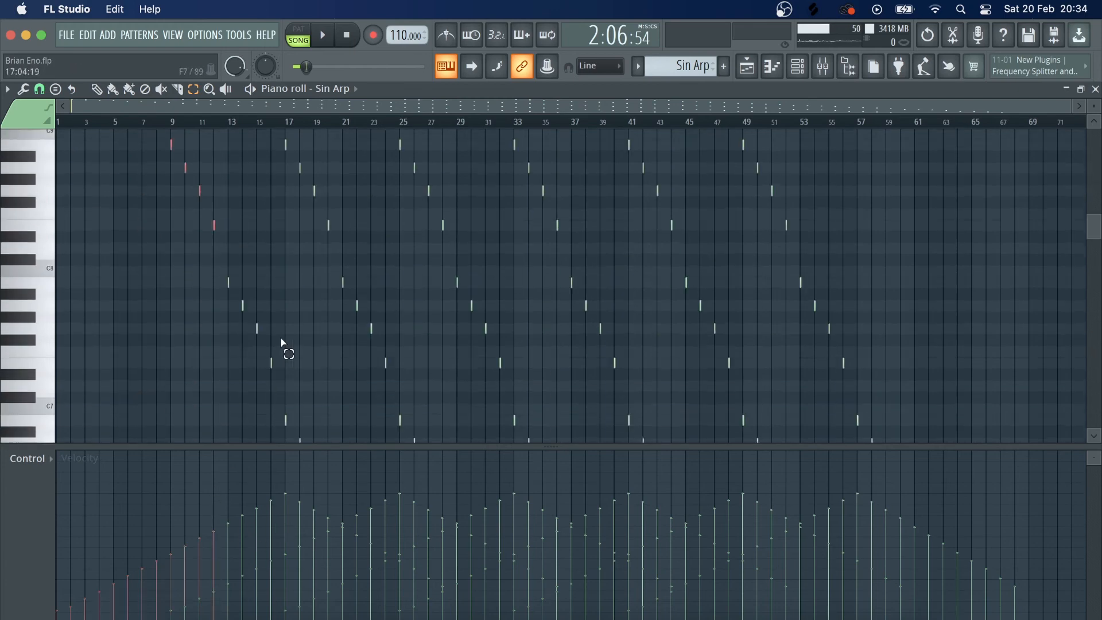
# - Continue selecting the first descending Sin Arp line down to its lowest notes near bar 28, and compare it with the repeated lines
pyautogui.moveTo(207, 183); pyautogui.dragTo(337, 437)
pyautogui.scroll(-3, 310, 396)
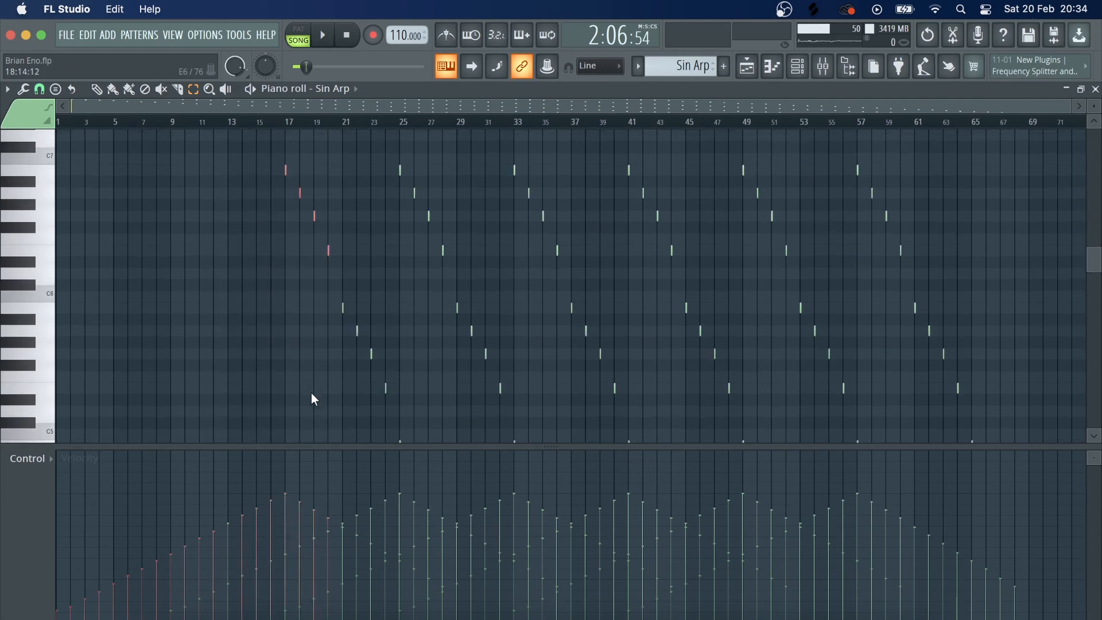
pyautogui.moveTo(239, 197); pyautogui.dragTo(392, 390)
pyautogui.scroll(-3, 392, 389)
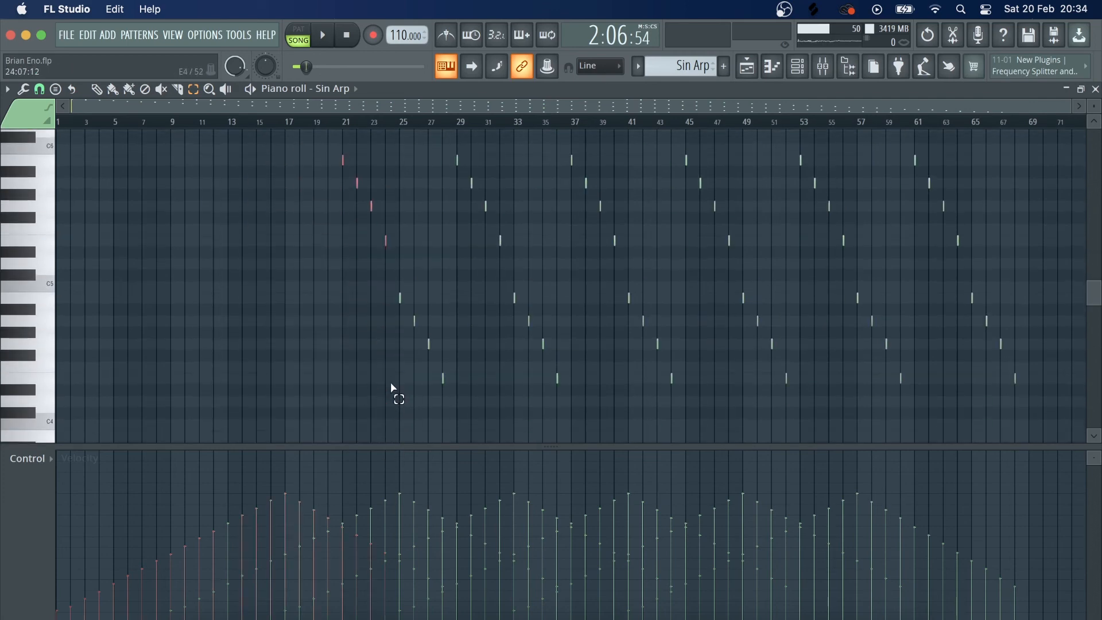
pyautogui.moveTo(344, 268); pyautogui.dragTo(465, 431)
pyautogui.scroll(-6, 467, 418)
pyautogui.scroll(5, 462, 320)
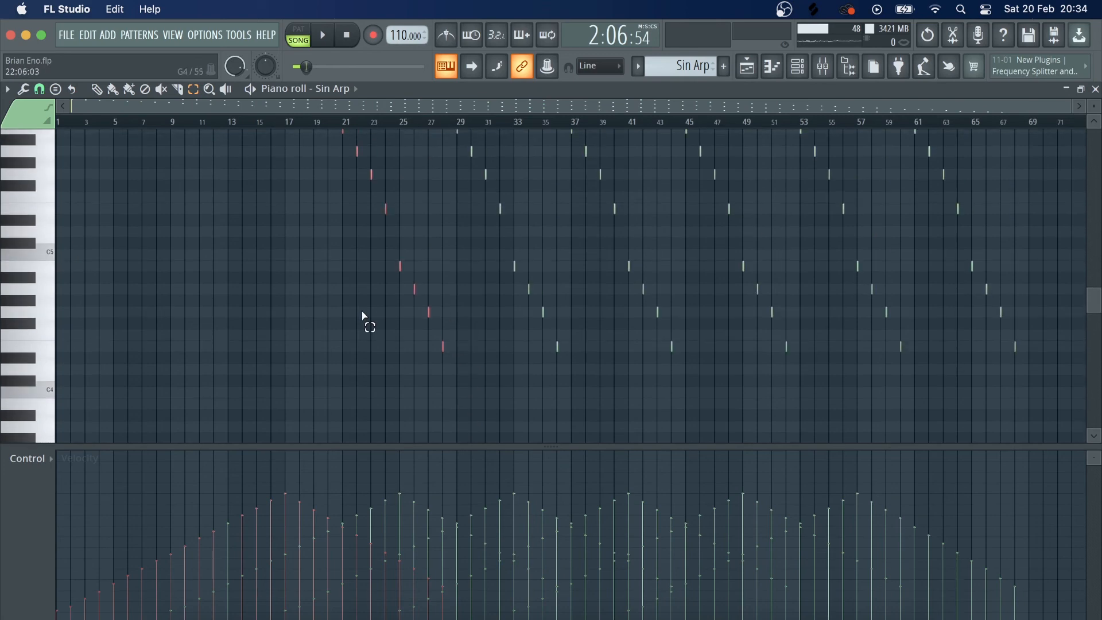
pyautogui.scroll(6, 363, 316)
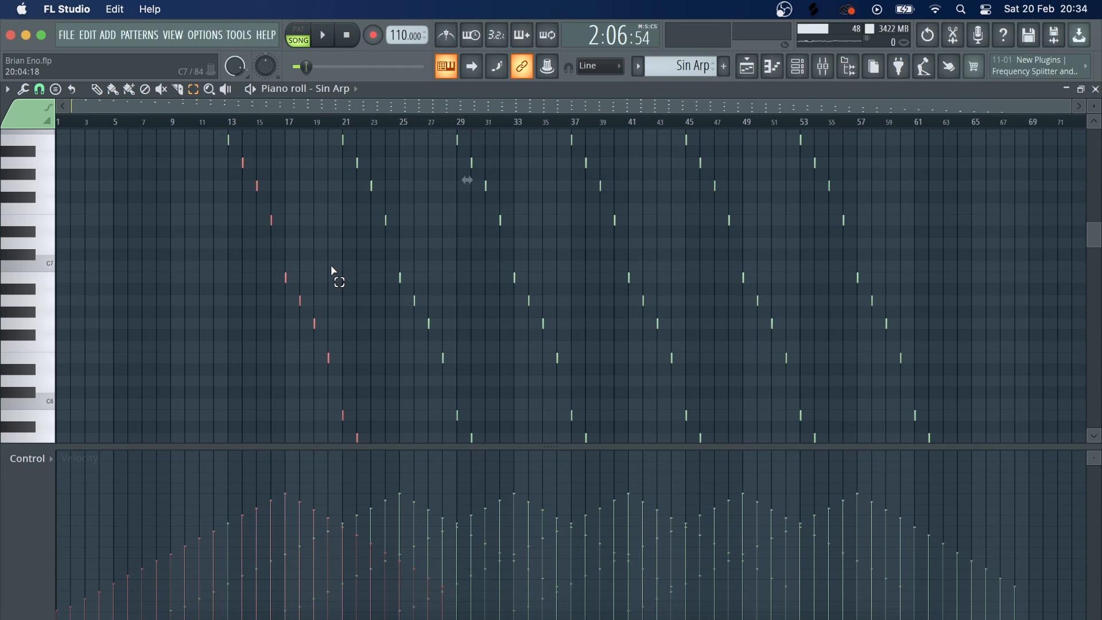
pyautogui.scroll(9, 343, 255)
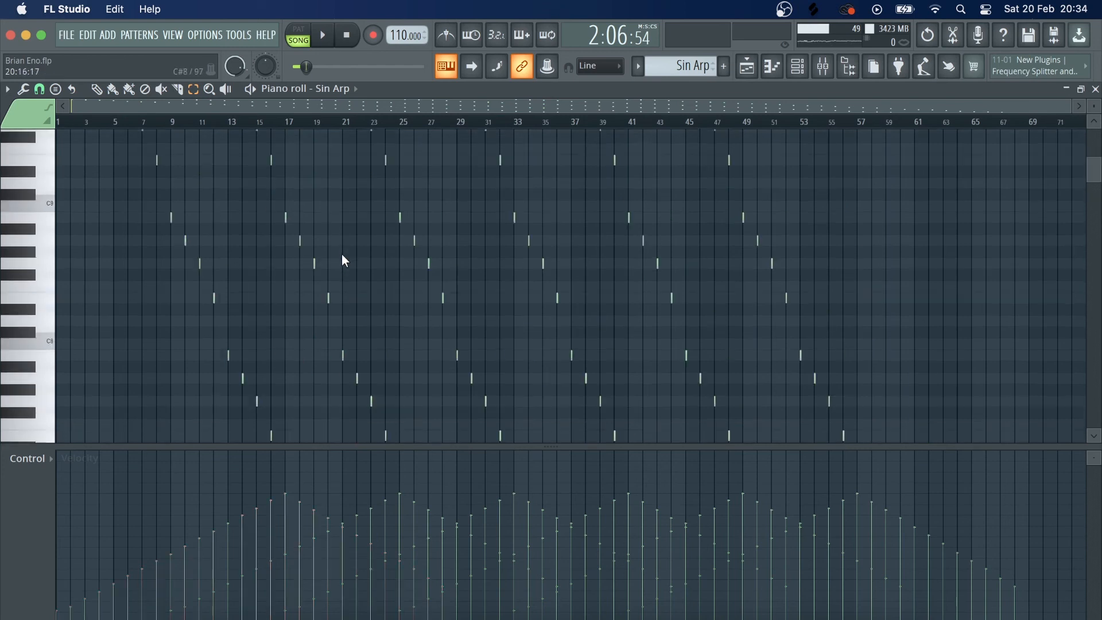
pyautogui.scroll(-3, 353, 253)
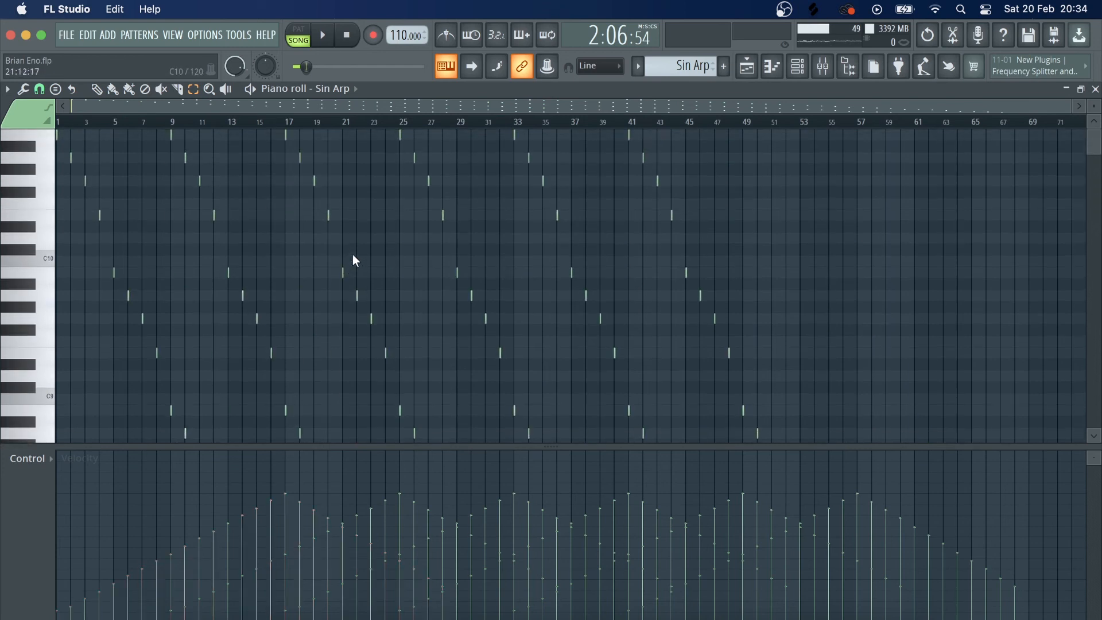
pyautogui.scroll(-3, 355, 261)
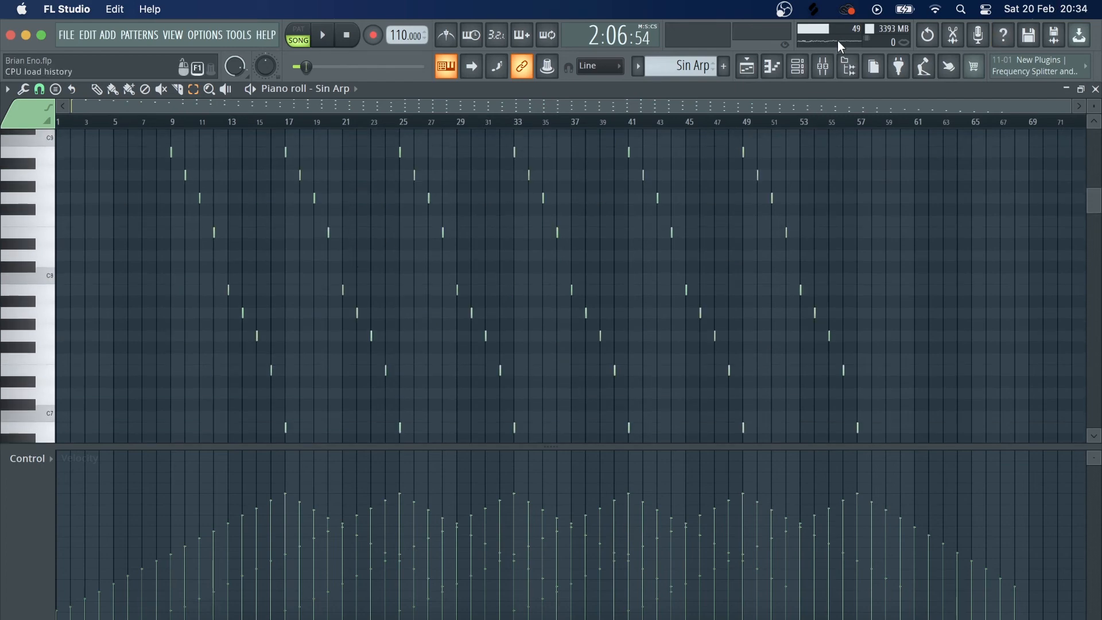
# - Return to the playlist, solo the Piano track on Track 25 and move the playhead to bar 33
pyautogui.click(747, 67)
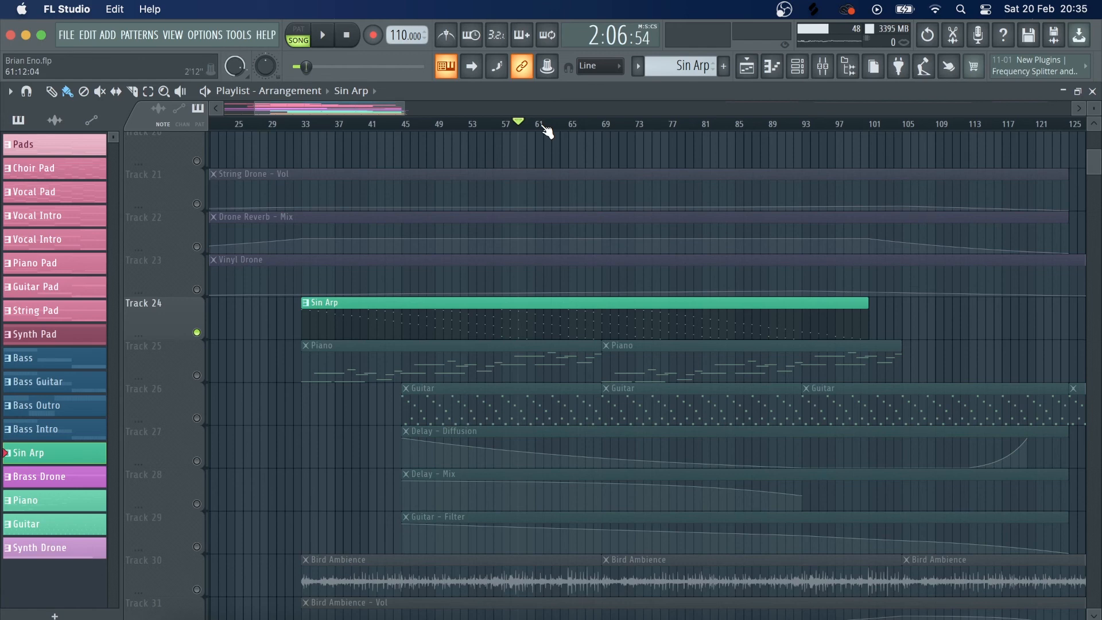
pyautogui.moveTo(547, 132); pyautogui.dragTo(524, 143)
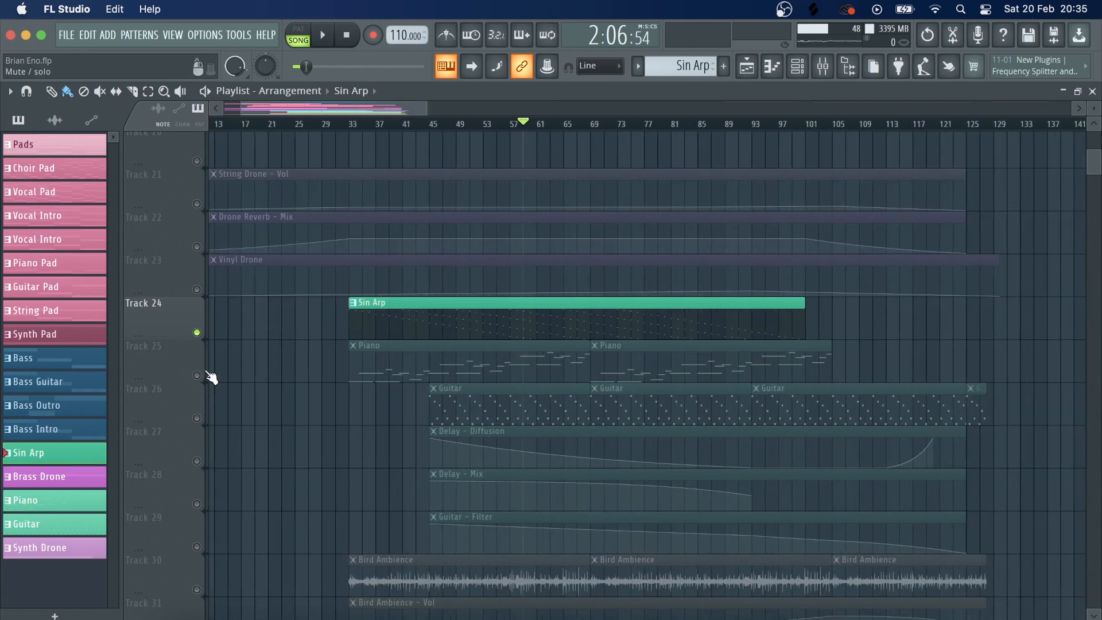
pyautogui.click(199, 381)
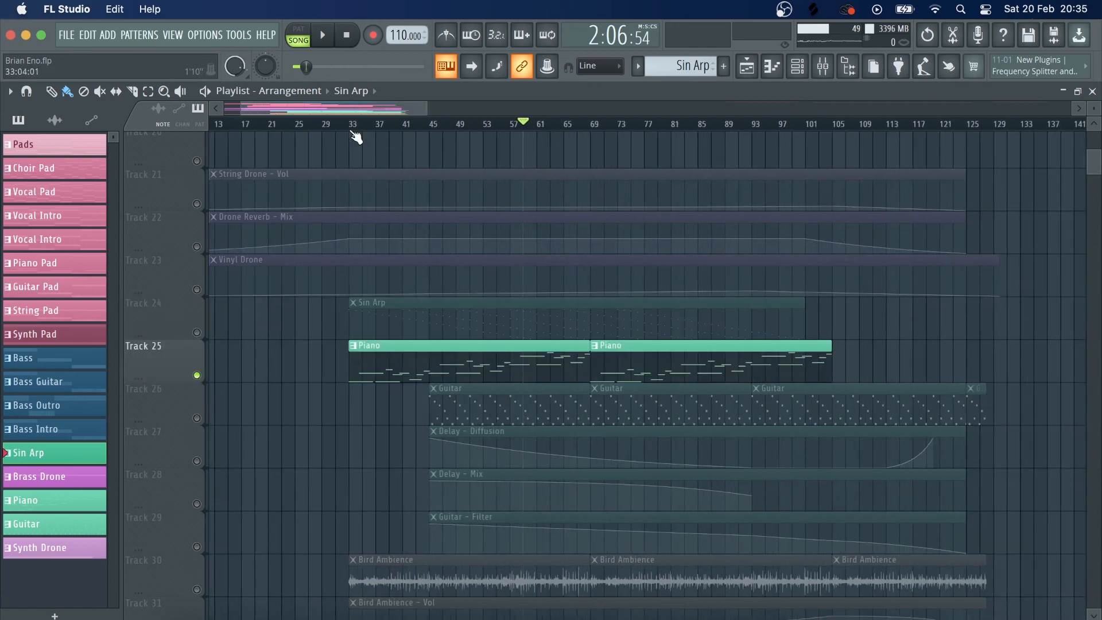
pyautogui.click(351, 128)
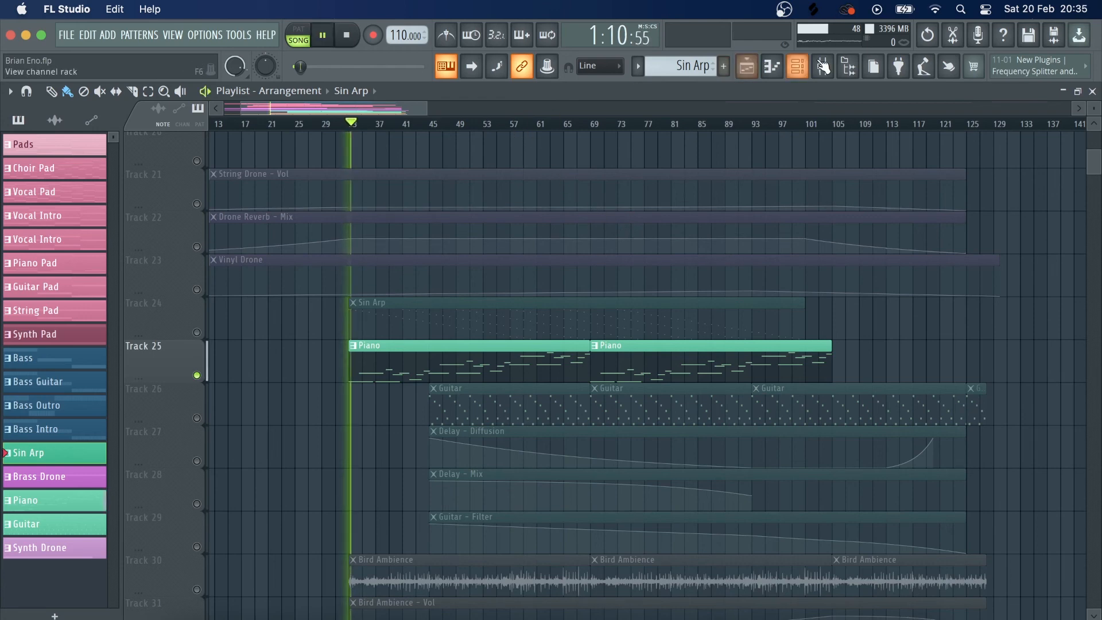
# - Solo the Piano insert in the mixer, listen to the opening of the piano part and stop playback
pyautogui.click(821, 68)
pyautogui.rightClick(658, 284)
pyautogui.press('space')
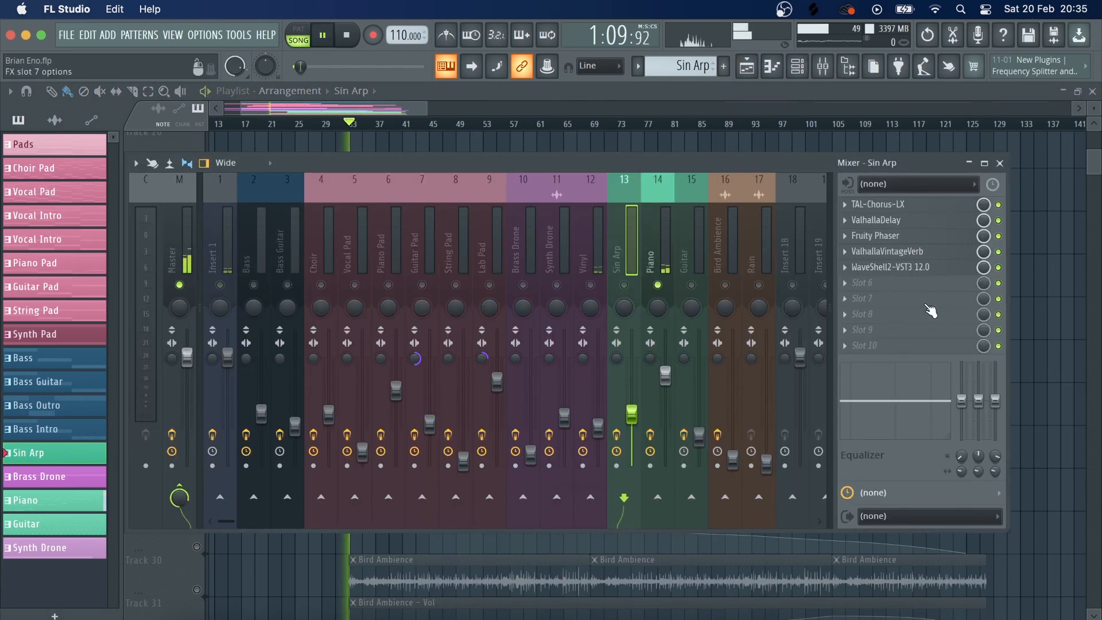
pyautogui.press('F9')
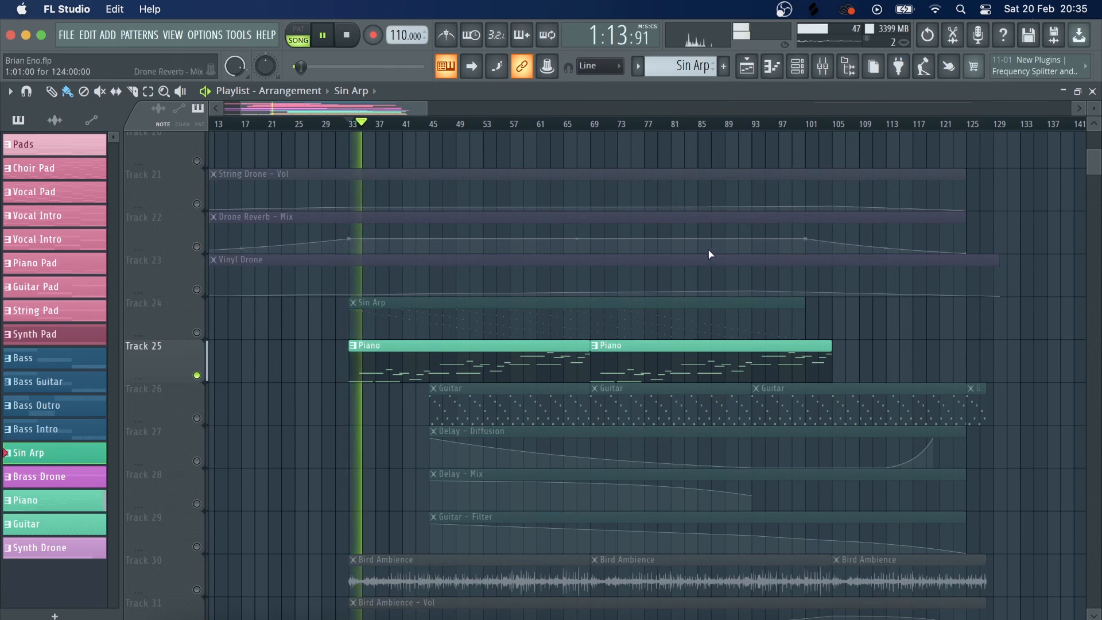
pyautogui.press('space')
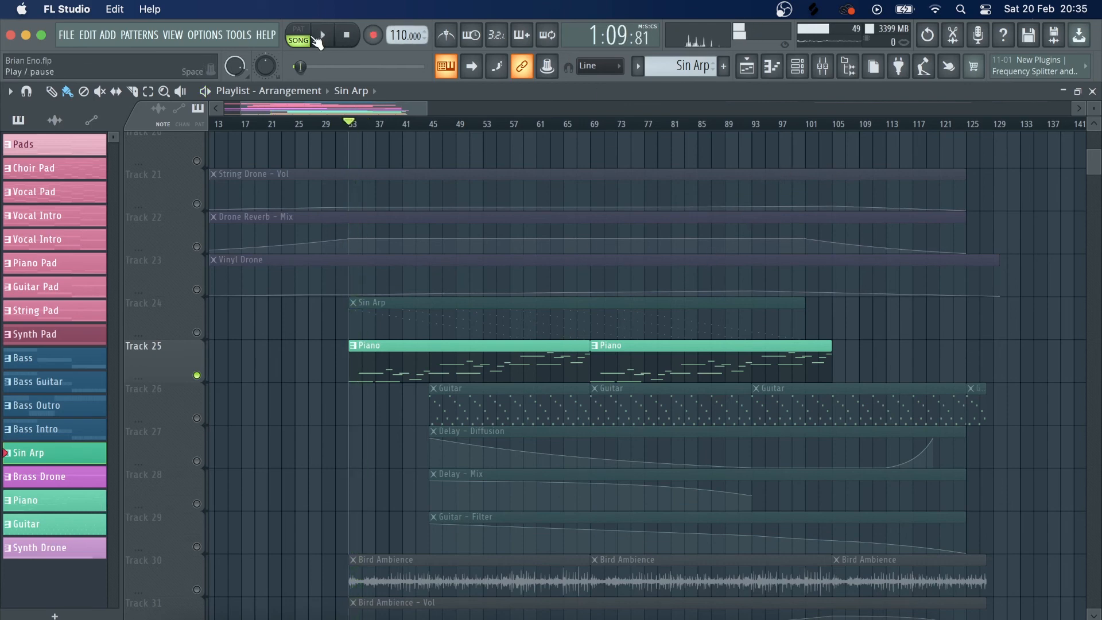
pyautogui.click(347, 35)
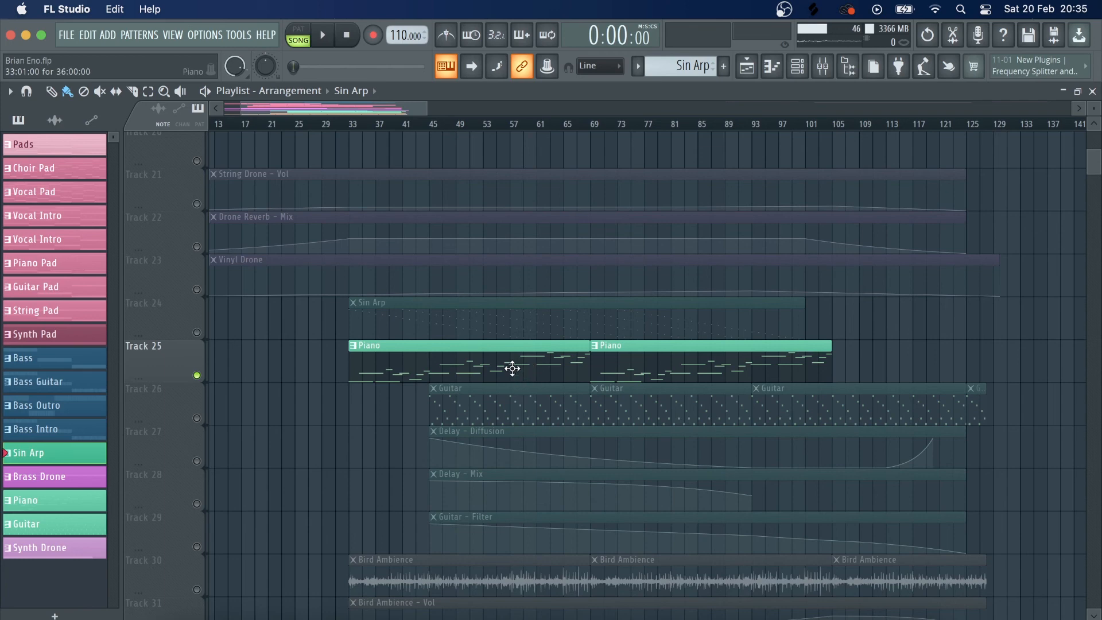
# - Open the first Piano clip in the piano roll and examine its notes across the octaves
pyautogui.doubleClick(510, 369)
pyautogui.doubleClick(493, 107)
pyautogui.scroll(-6, 410, 282)
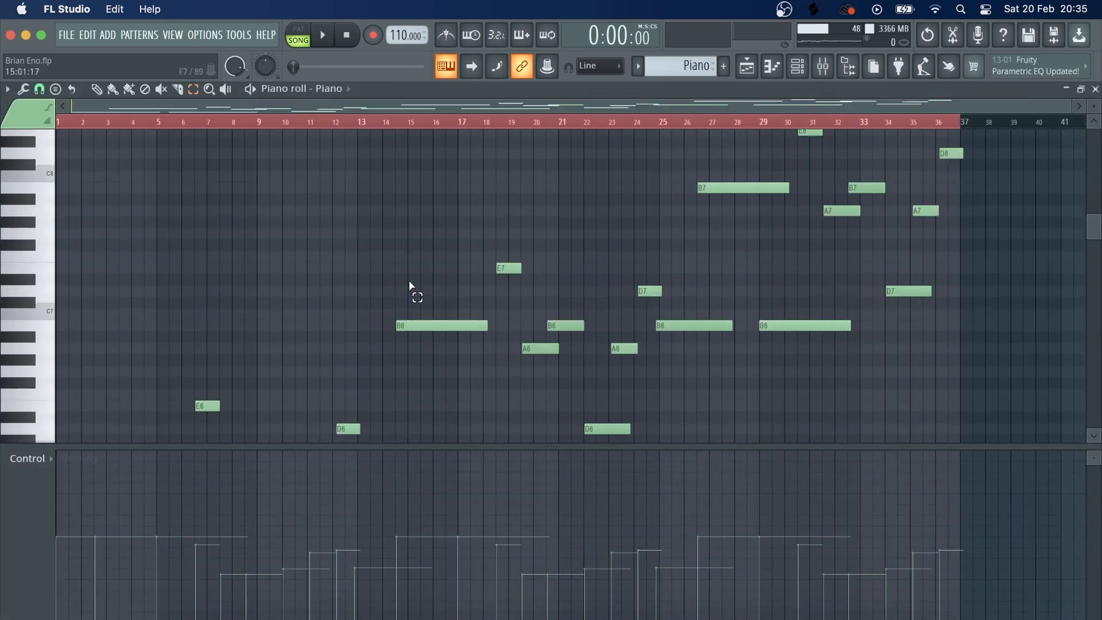
pyautogui.scroll(-3, 410, 285)
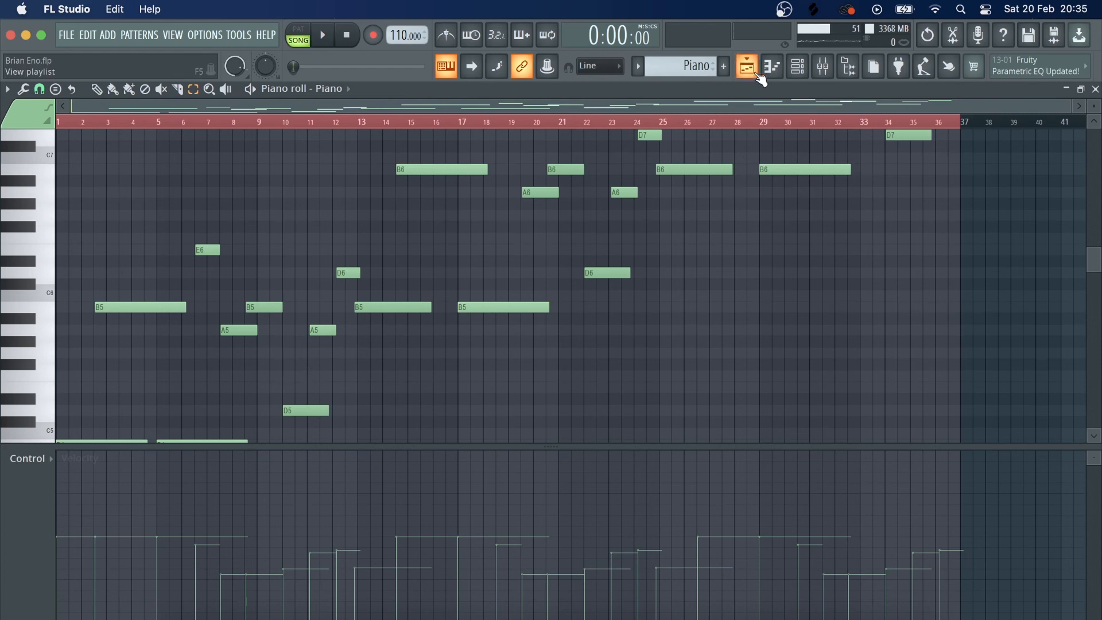
# - Show the Piano channel's Spitfire Audio Soft Piano instrument, and bring up the Piano insert's effects in the mixer
pyautogui.click(797, 71)
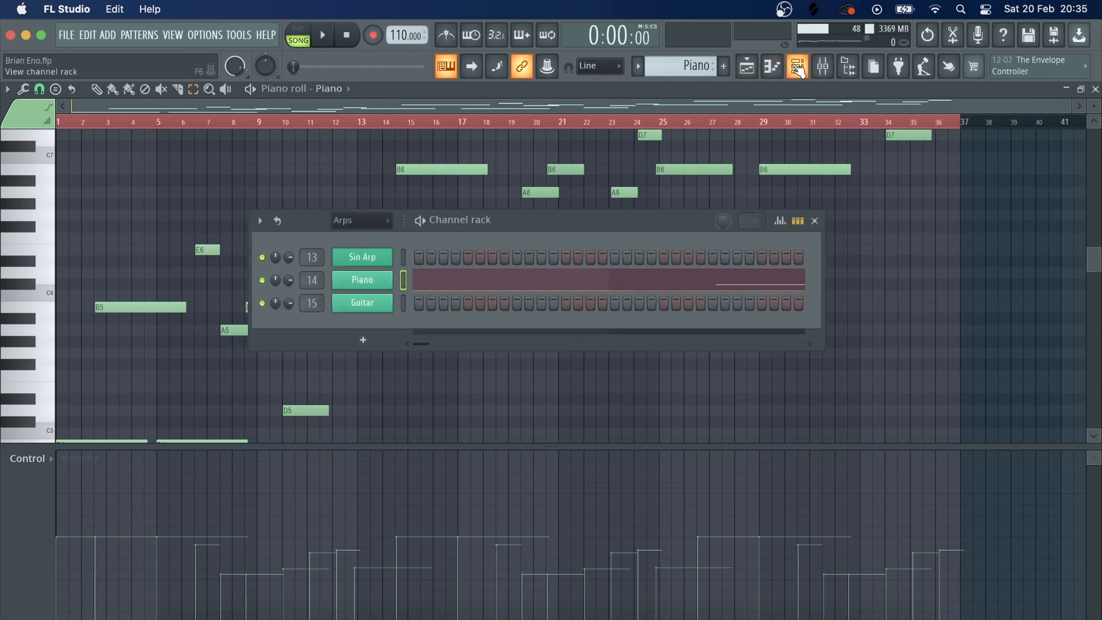
pyautogui.click(371, 283)
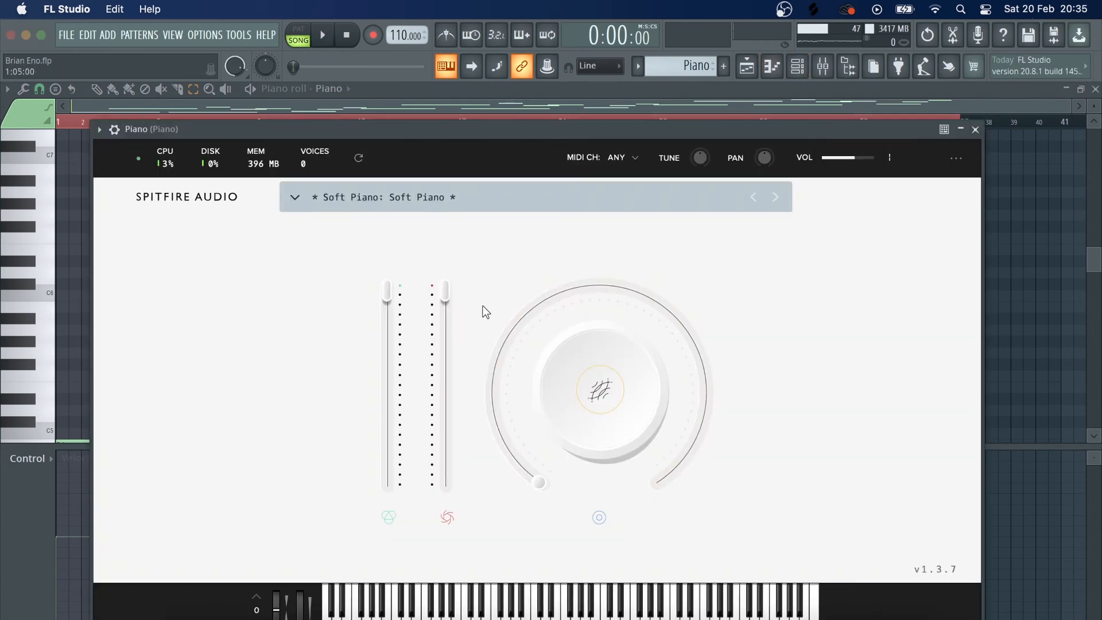
pyautogui.click(822, 68)
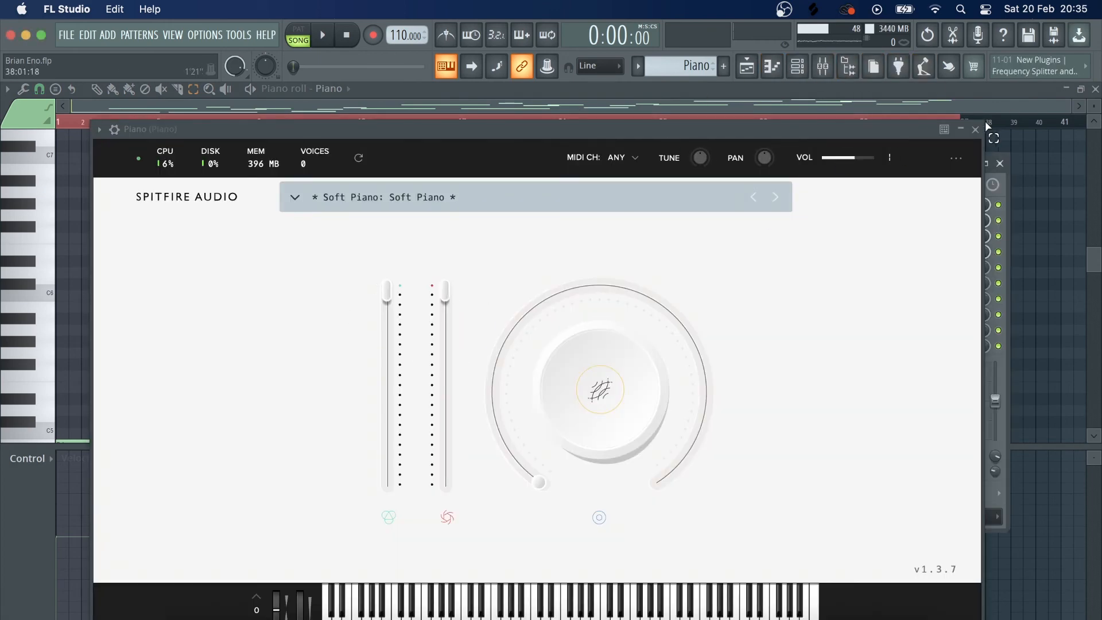
pyautogui.click(975, 129)
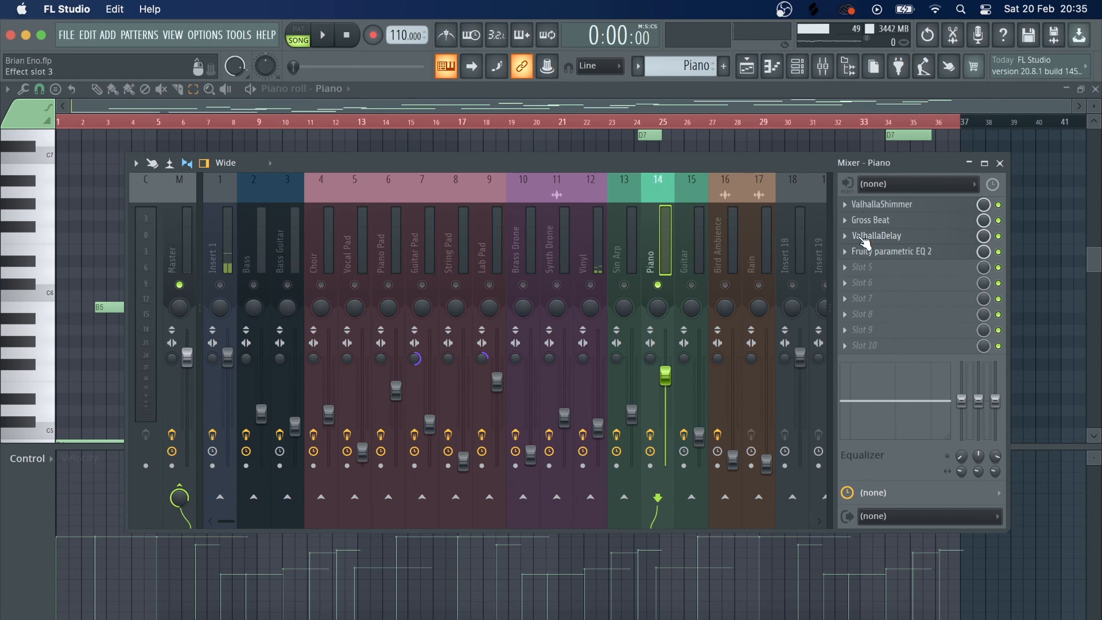
# - Inspect the Gross Beat, ValhallaDelay and Fruity parametric EQ 2 settings on the Piano insert, and close the effect and mixer windows
pyautogui.click(942, 223)
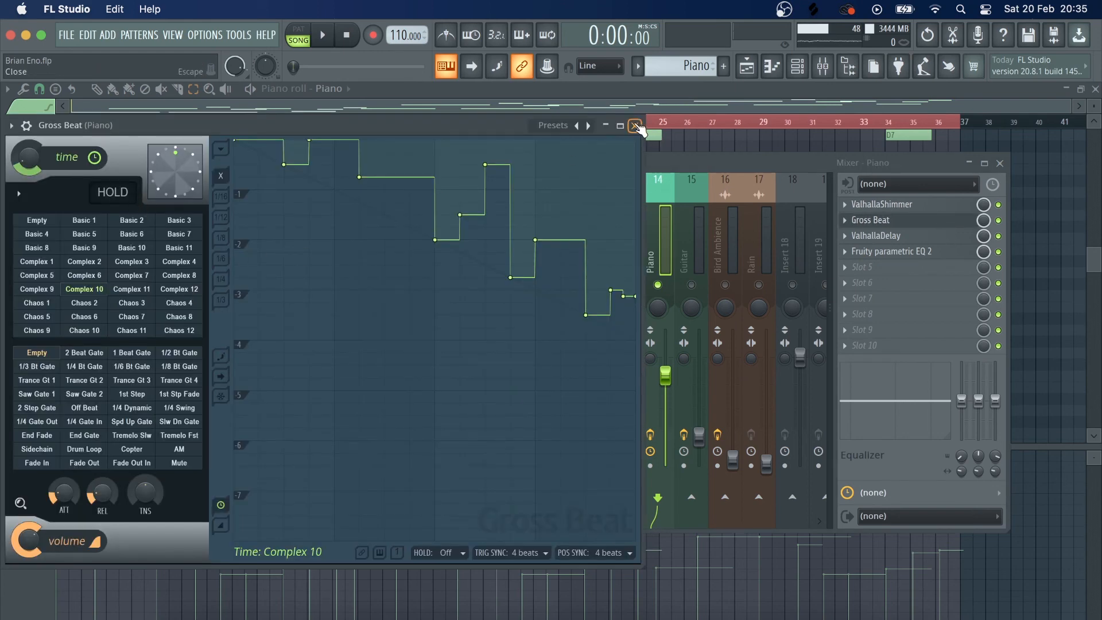
pyautogui.click(634, 125)
pyautogui.click(905, 240)
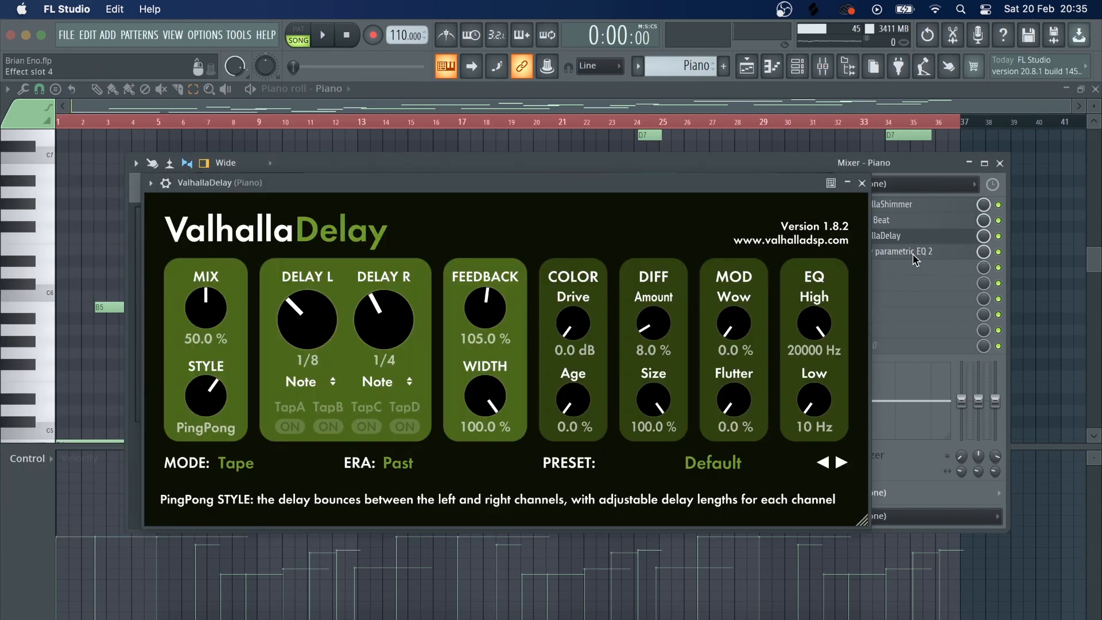
pyautogui.click(861, 183)
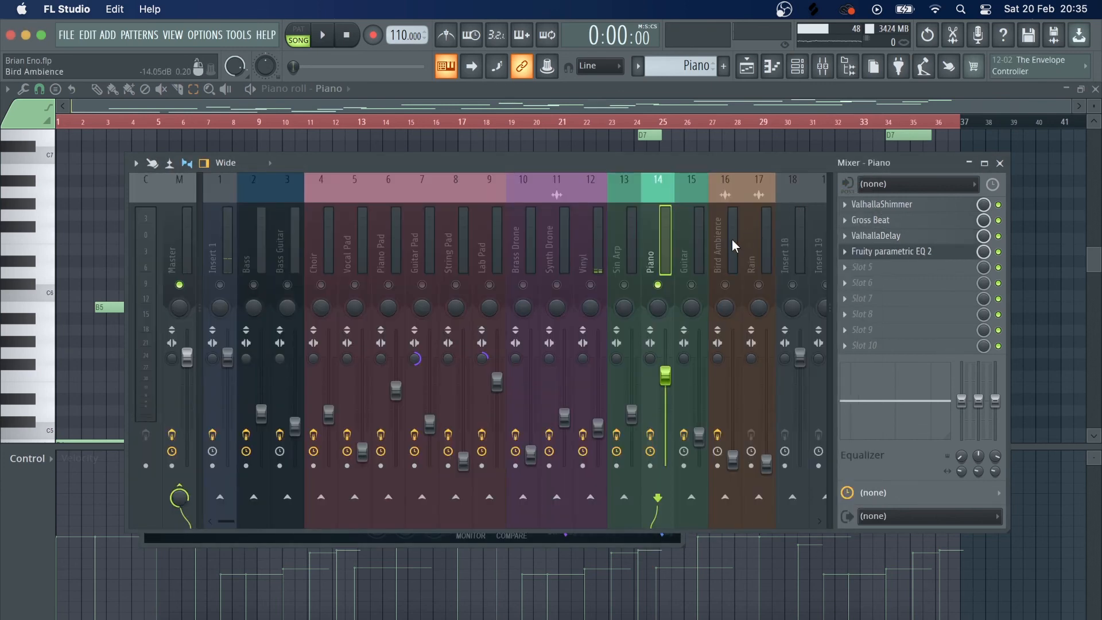
pyautogui.click(1000, 163)
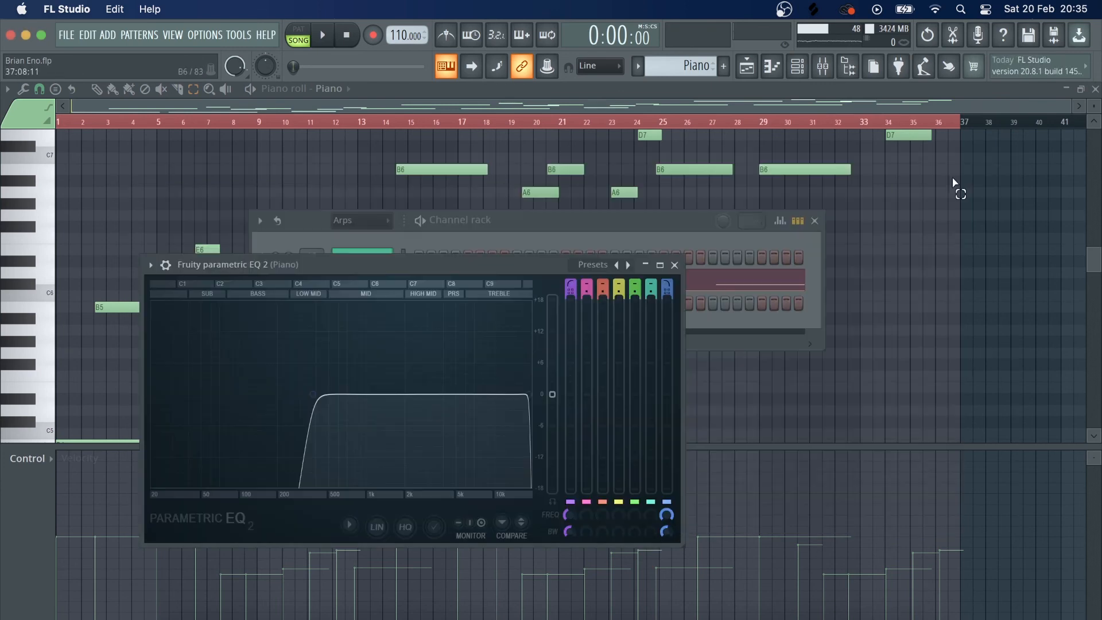
pyautogui.click(675, 266)
# - Return to the playlist, solo the Guitar track on Track 26 with the playhead at bar 45, and open the mixer
pyautogui.click(747, 66)
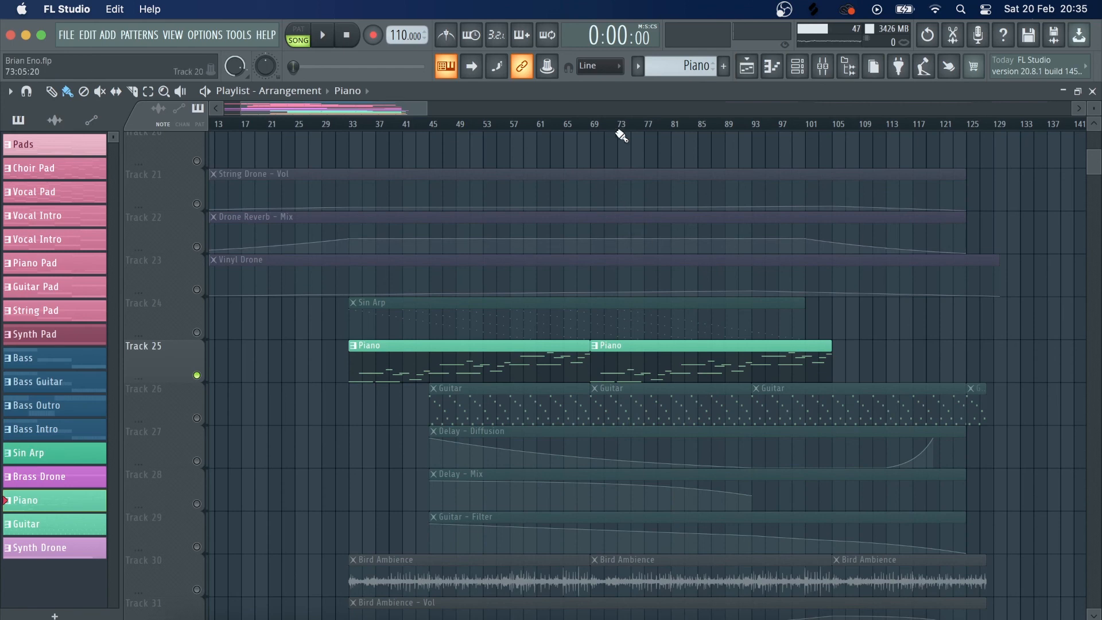
pyautogui.scroll(2, 621, 133)
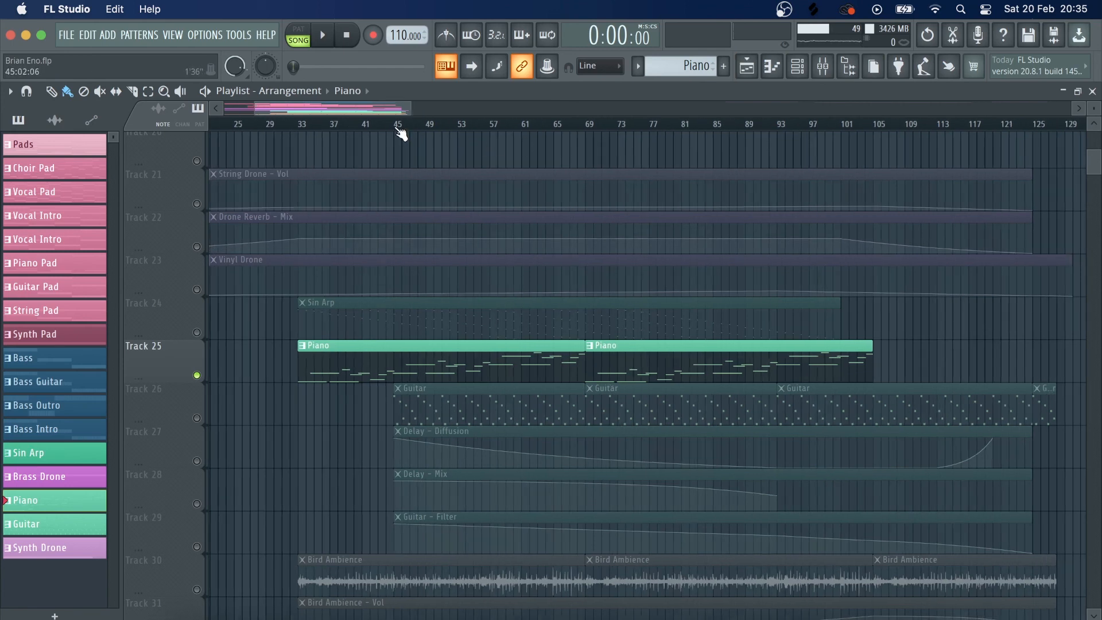
pyautogui.click(399, 130)
pyautogui.click(201, 415)
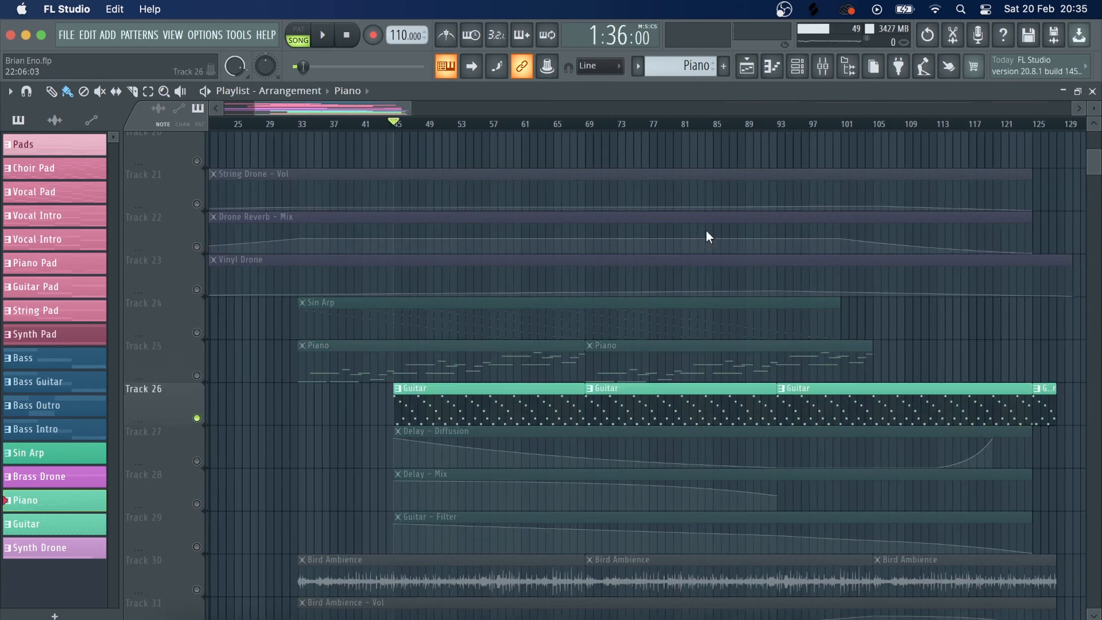
pyautogui.click(832, 70)
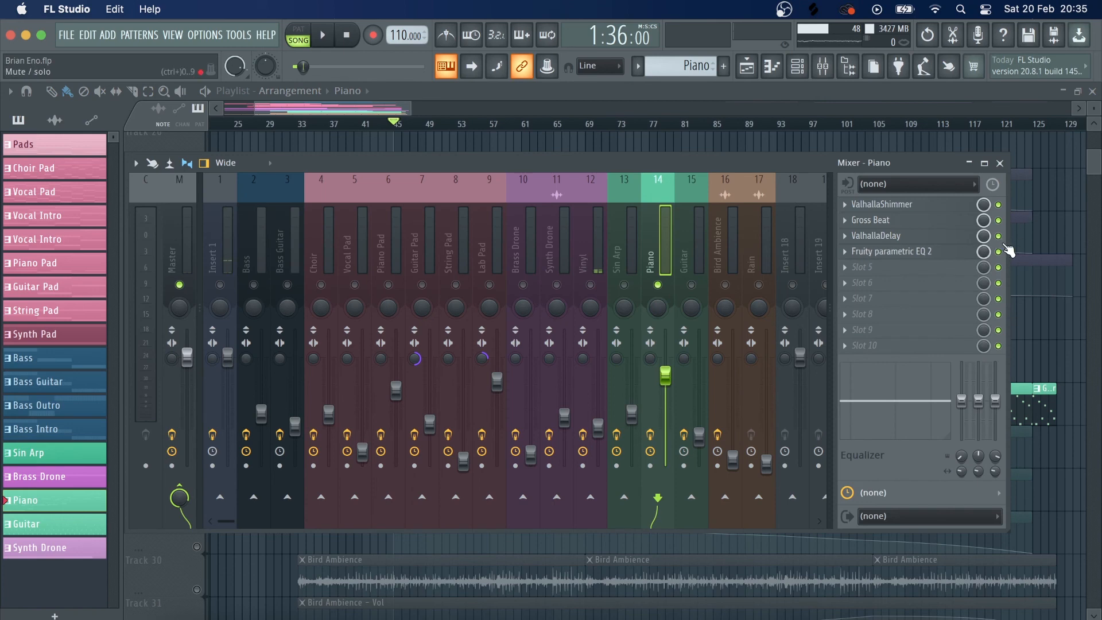
# - Start playback from bar 45 with the Piano insert's ValhallaDelay bypassed, and unmute and select the Guitar insert in the mixer
pyautogui.press('space')
pyautogui.click(999, 236)
pyautogui.click(692, 285)
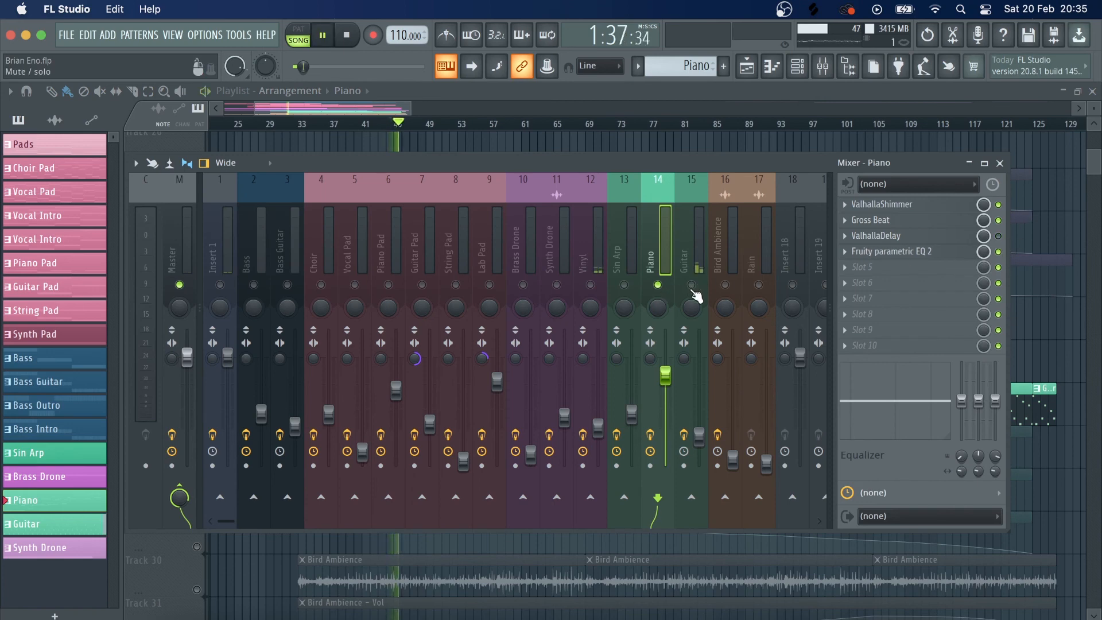
pyautogui.click(701, 268)
# - Compare the guitar with ValhallaDelay bypassed and enabled on its insert, and open that plugin's settings
pyautogui.click(999, 221)
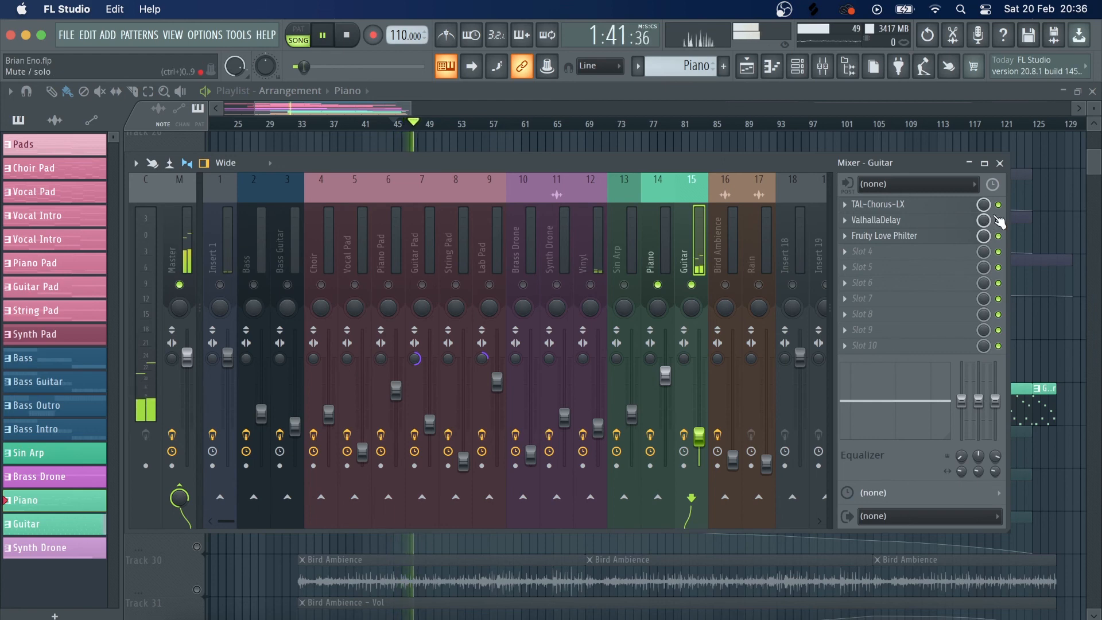
pyautogui.click(999, 222)
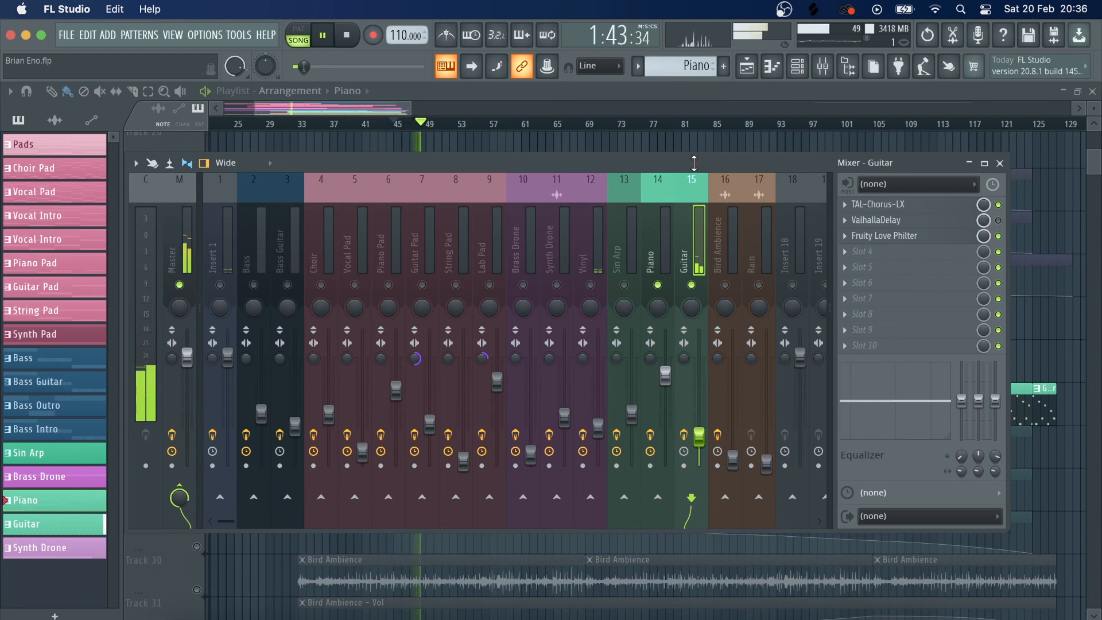
pyautogui.moveTo(693, 166); pyautogui.dragTo(692, 175)
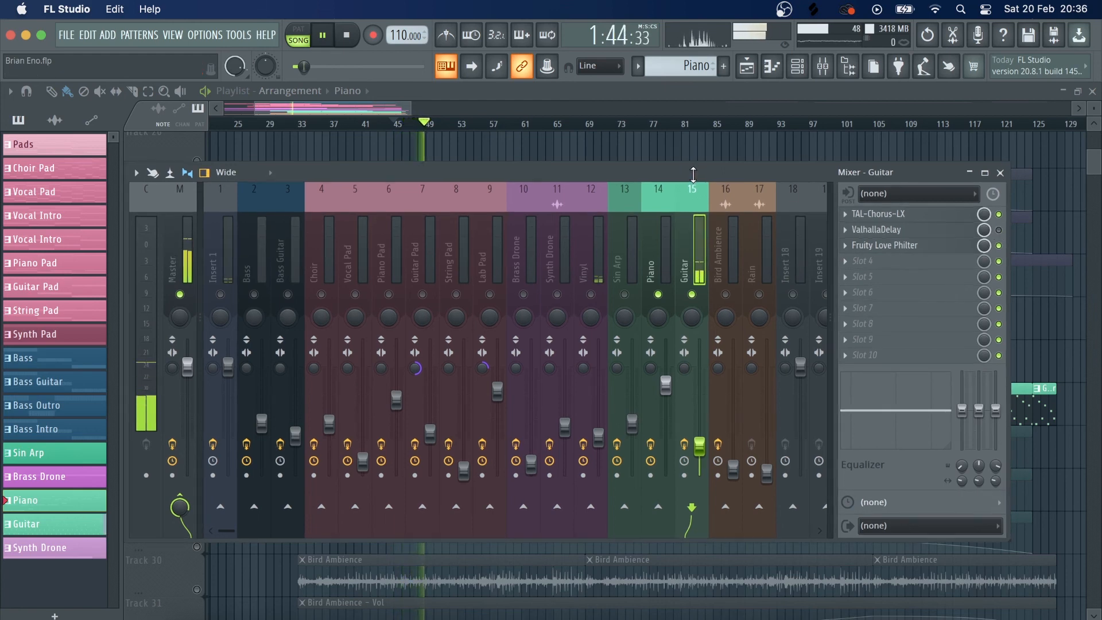
pyautogui.click(999, 230)
pyautogui.click(866, 230)
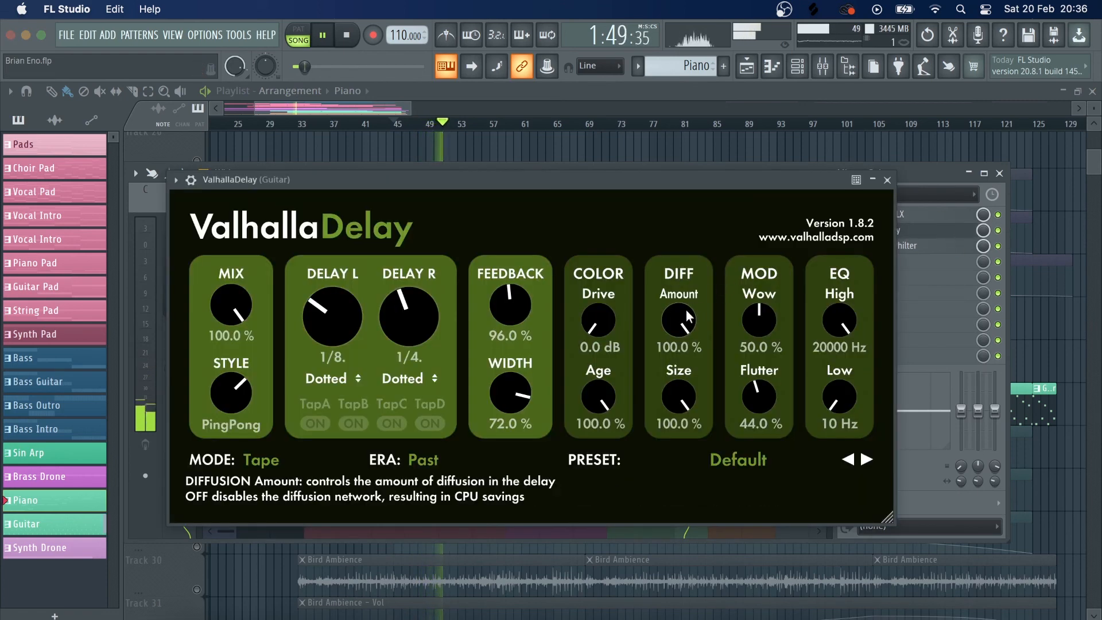
# - Turn the Guitar ValhallaDelay's diffusion amount down to OFF during playback, listen to the difference, and stop the song
pyautogui.moveTo(685, 311); pyautogui.dragTo(701, 509)
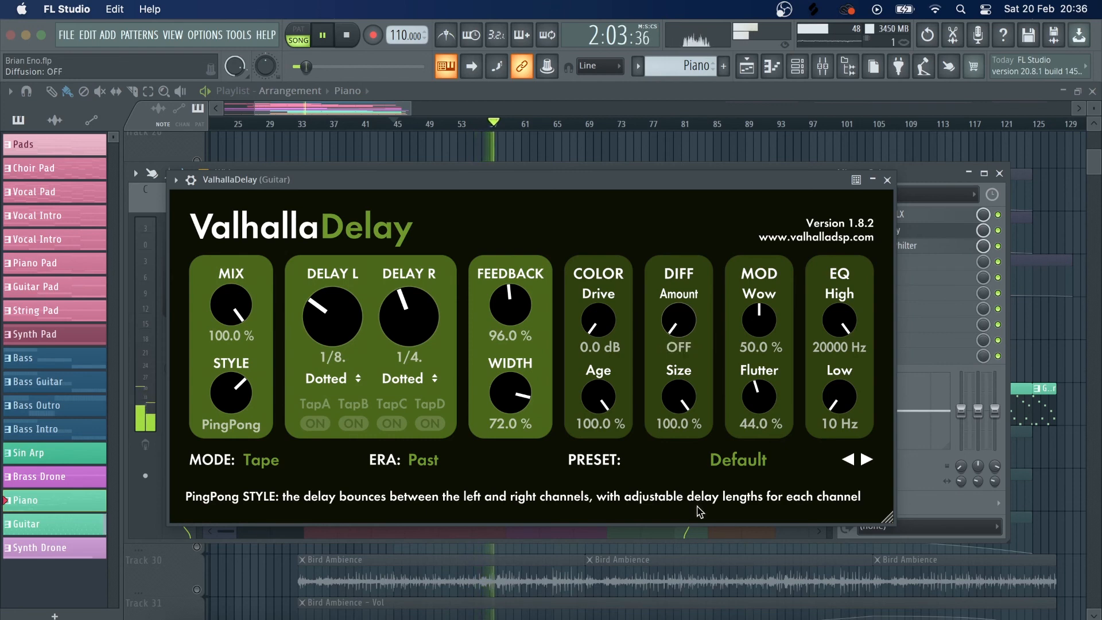
pyautogui.click(348, 36)
pyautogui.click(349, 38)
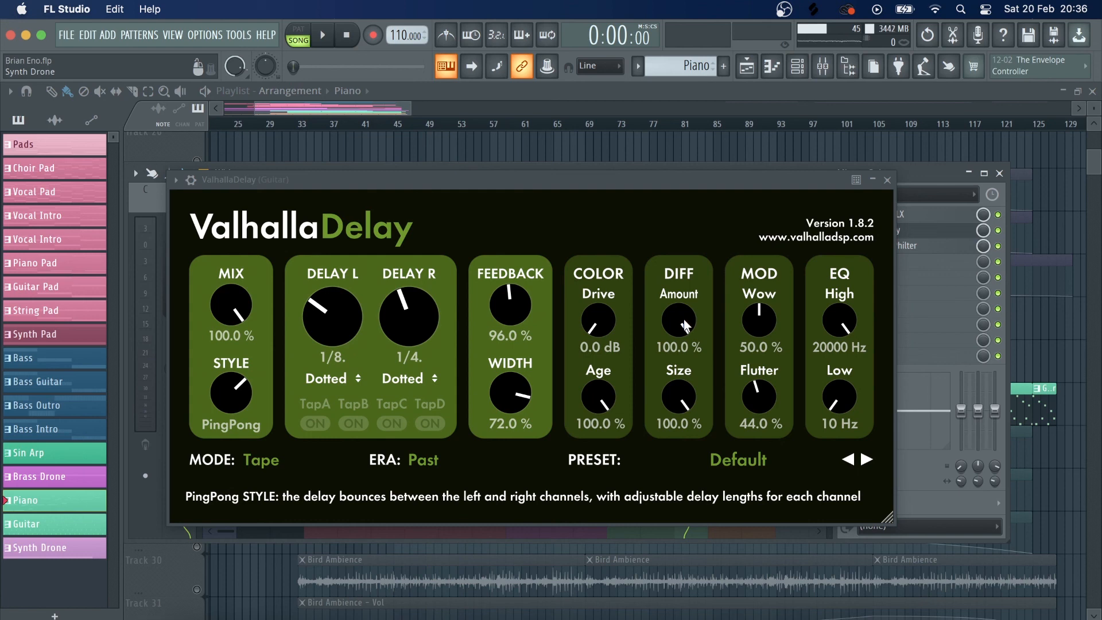
# - Close the ValhallaDelay and mixer windows, and unsolo the Guitar track with the playhead at about bar 108
pyautogui.click(886, 180)
pyautogui.click(1000, 173)
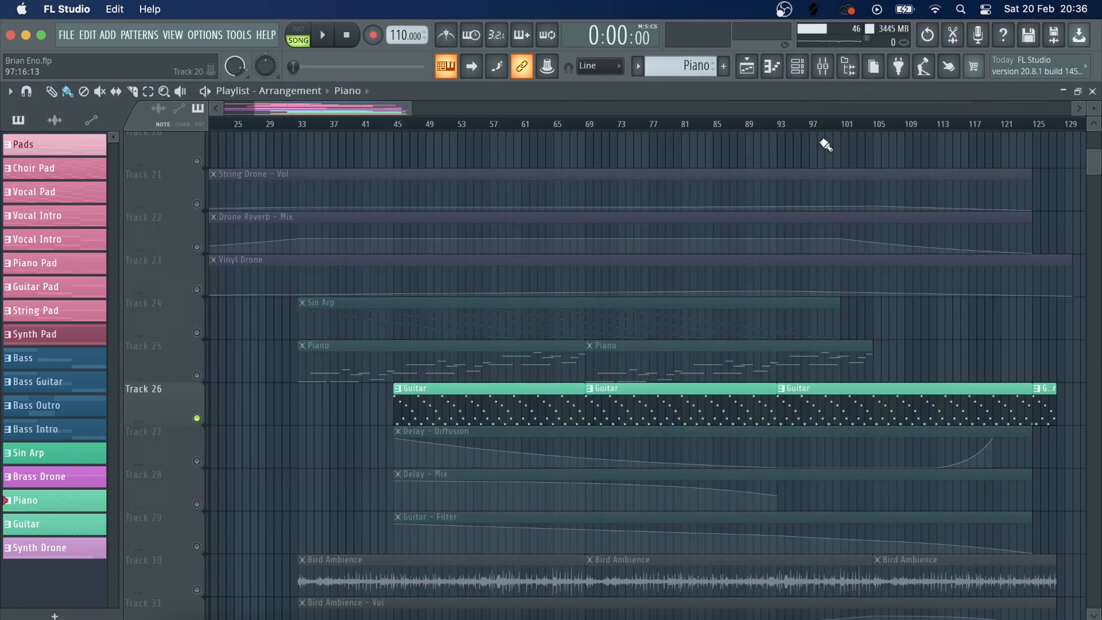
pyautogui.click(903, 125)
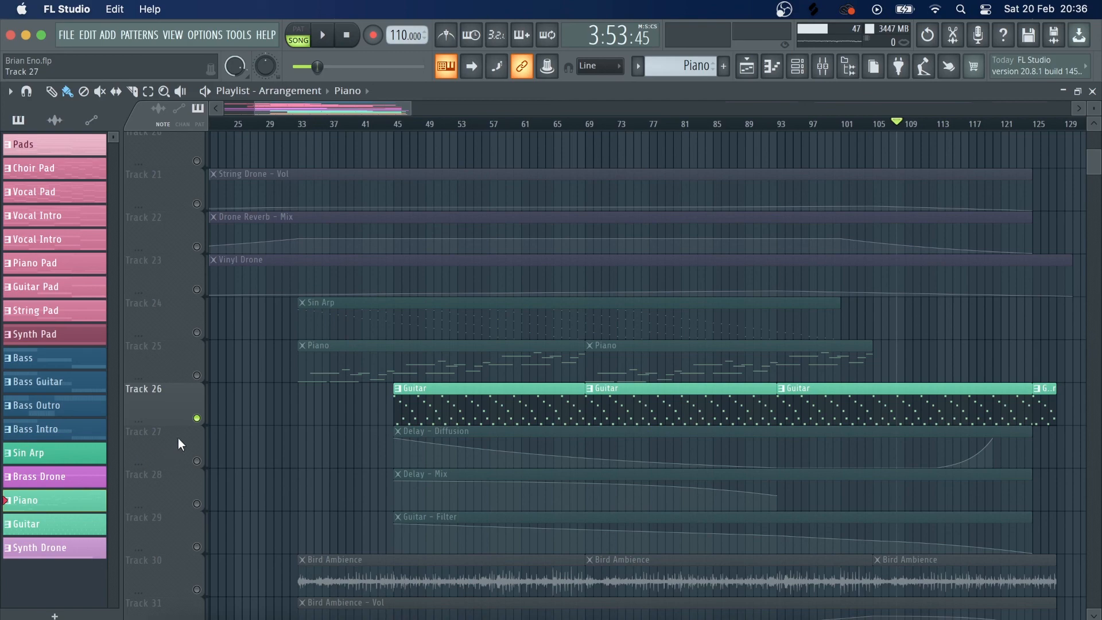
pyautogui.rightClick(198, 419)
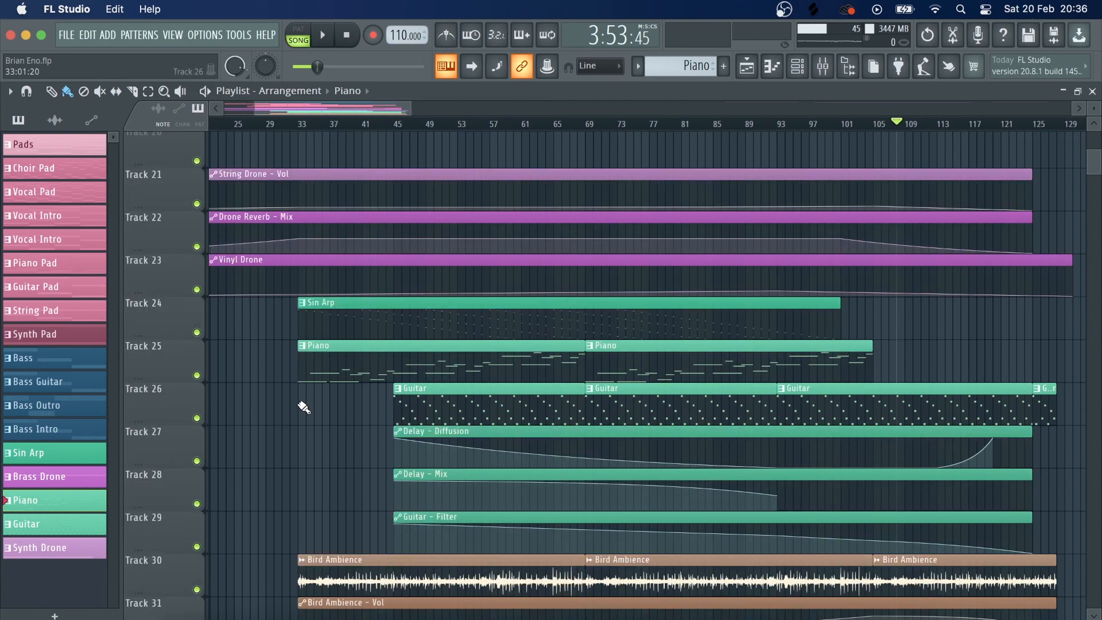
# - Set the playhead to bar 11 and solo the Rain clips on Track 34
pyautogui.scroll(-3, 303, 407)
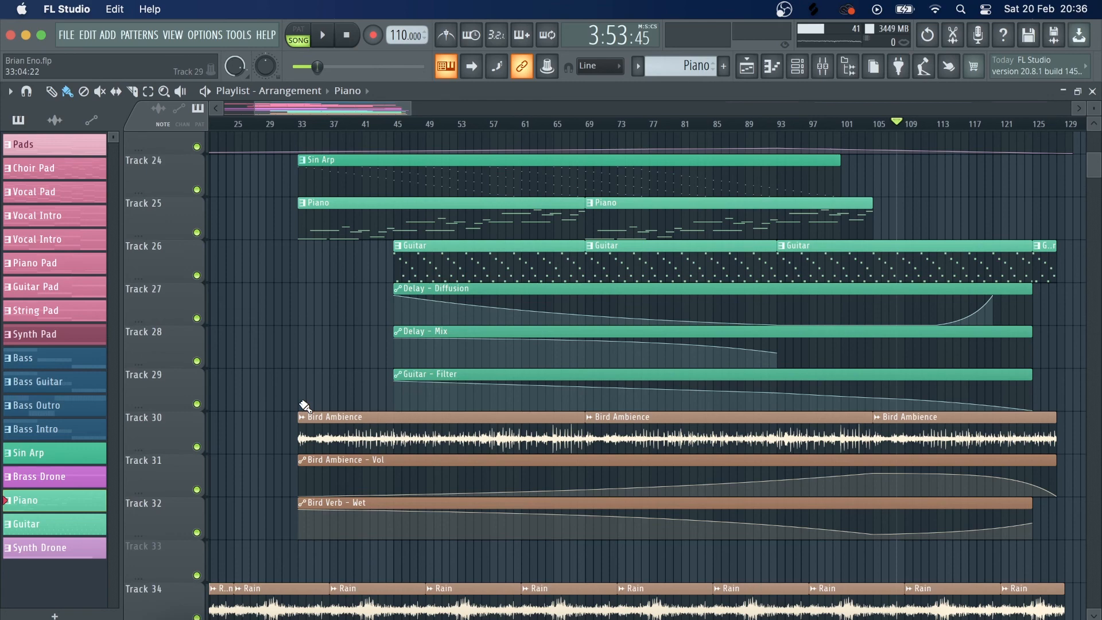
pyautogui.scroll(-4, 369, 214)
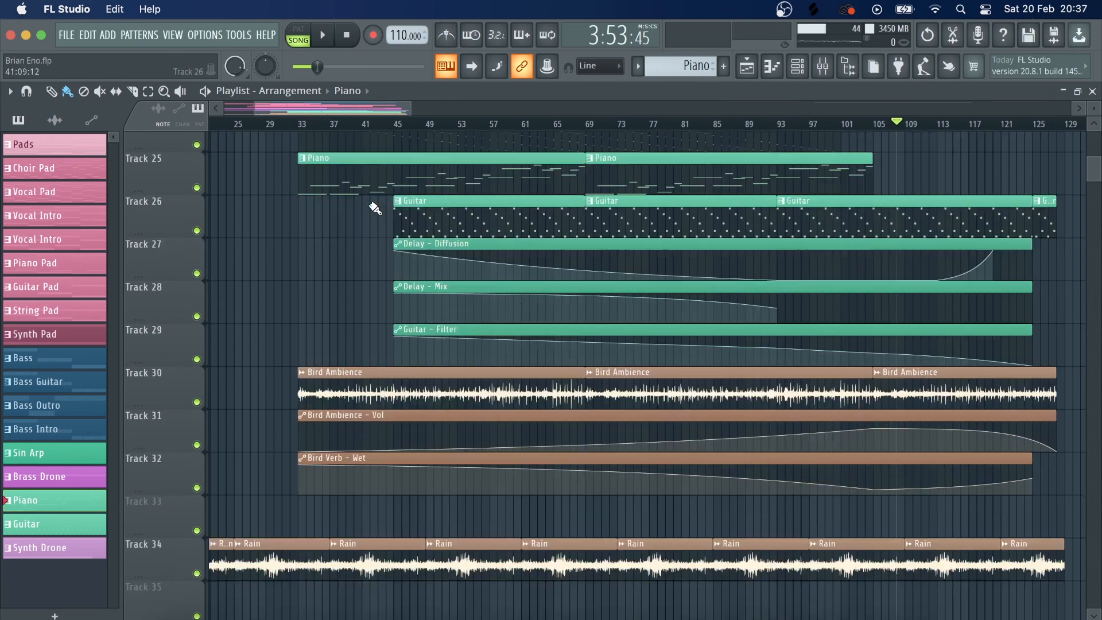
pyautogui.moveTo(362, 113); pyautogui.dragTo(242, 135)
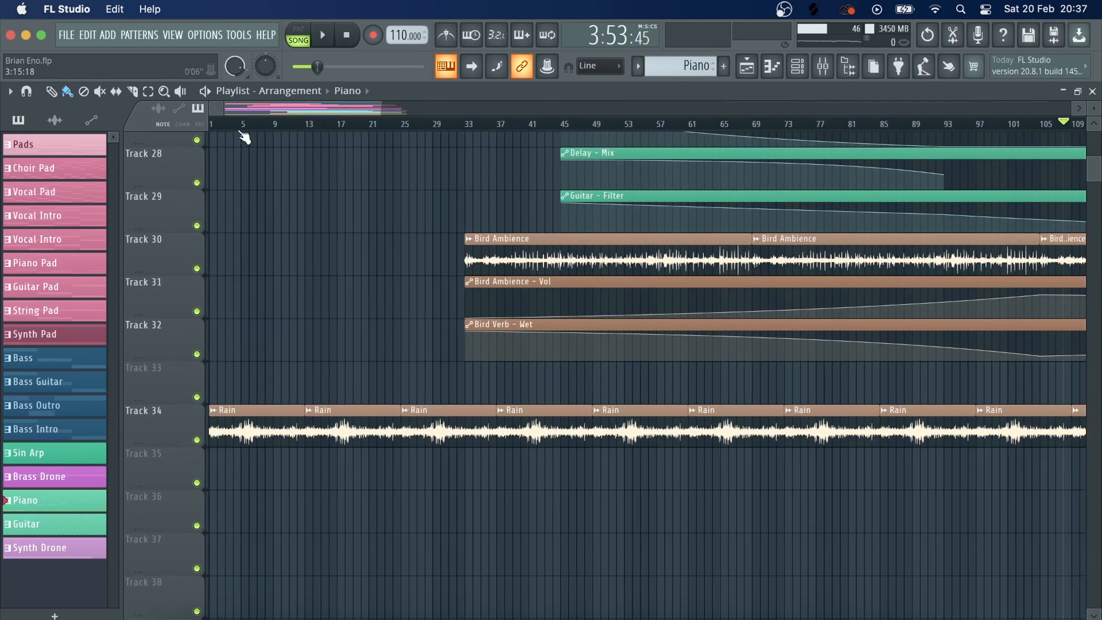
pyautogui.click(290, 124)
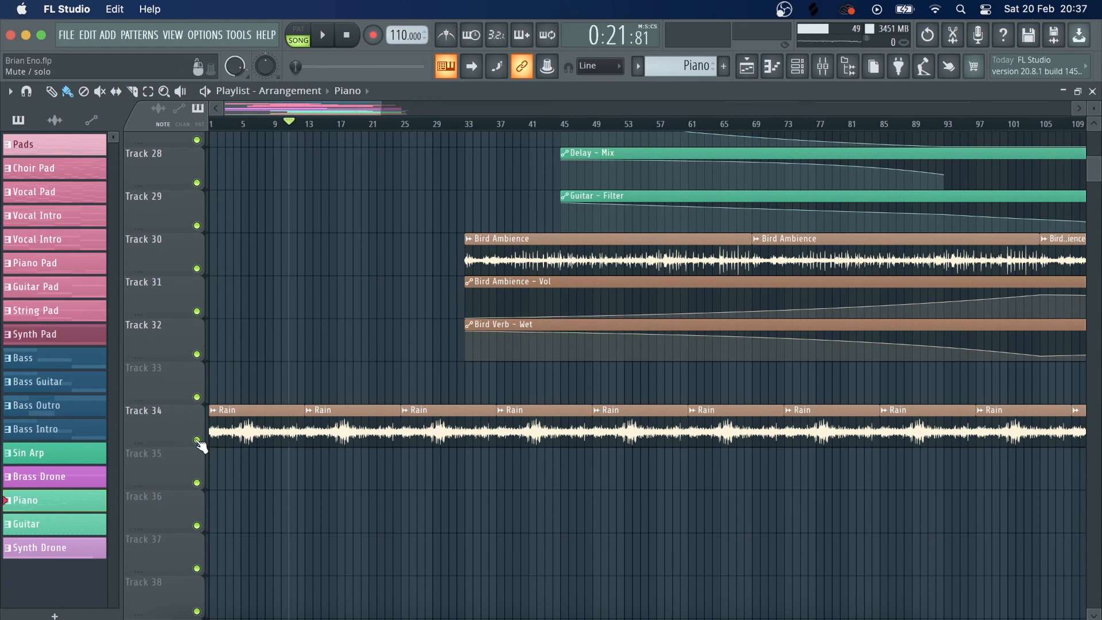
pyautogui.rightClick(197, 439)
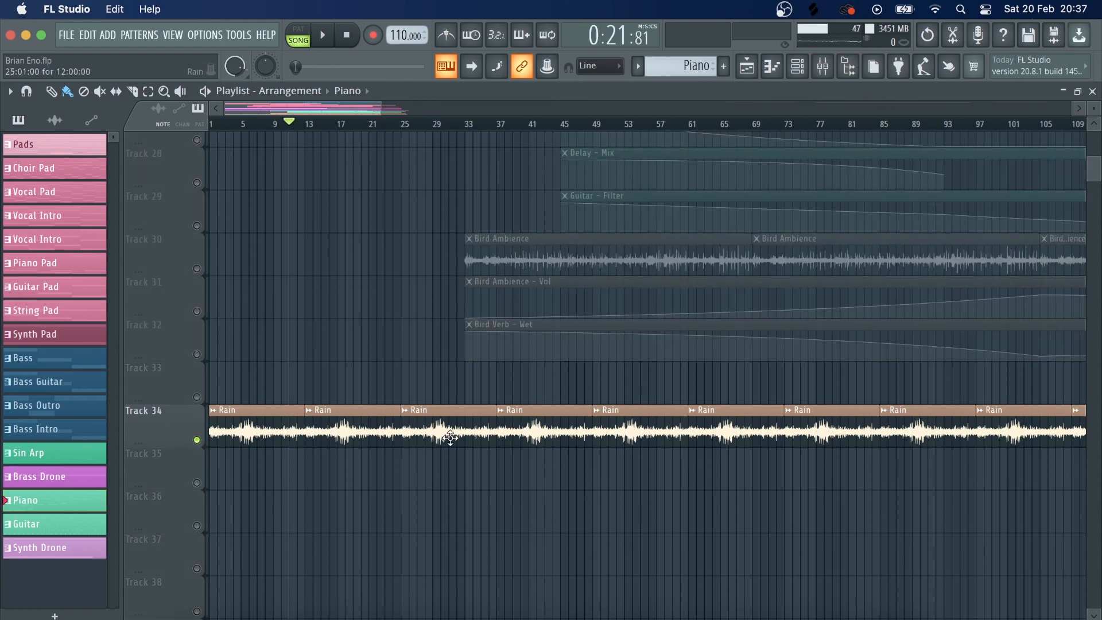
# - Show the Rain channel's sample settings, unmute all mixer inserts except Vinyl, and play the soloed Rain track
pyautogui.doubleClick(447, 436)
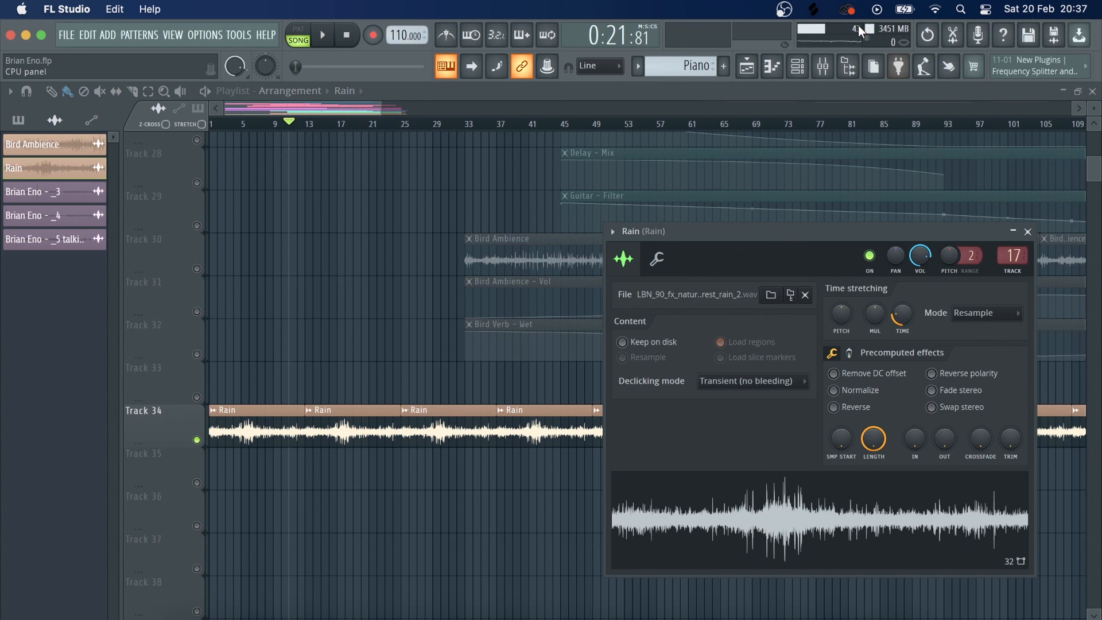
pyautogui.click(822, 66)
pyautogui.rightClick(759, 297)
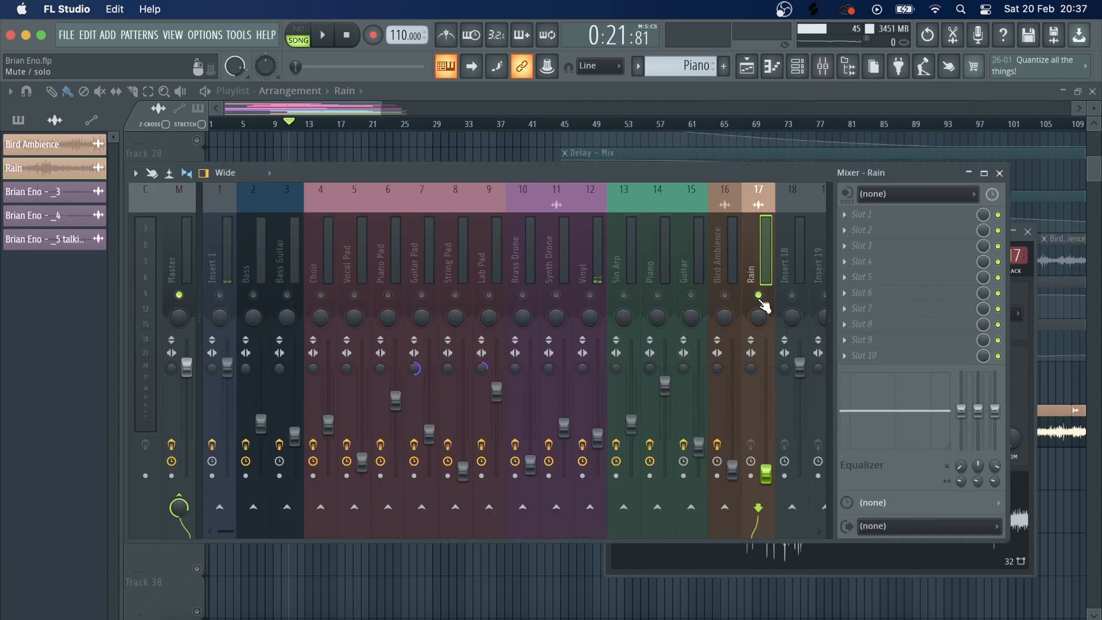
pyautogui.rightClick(759, 297)
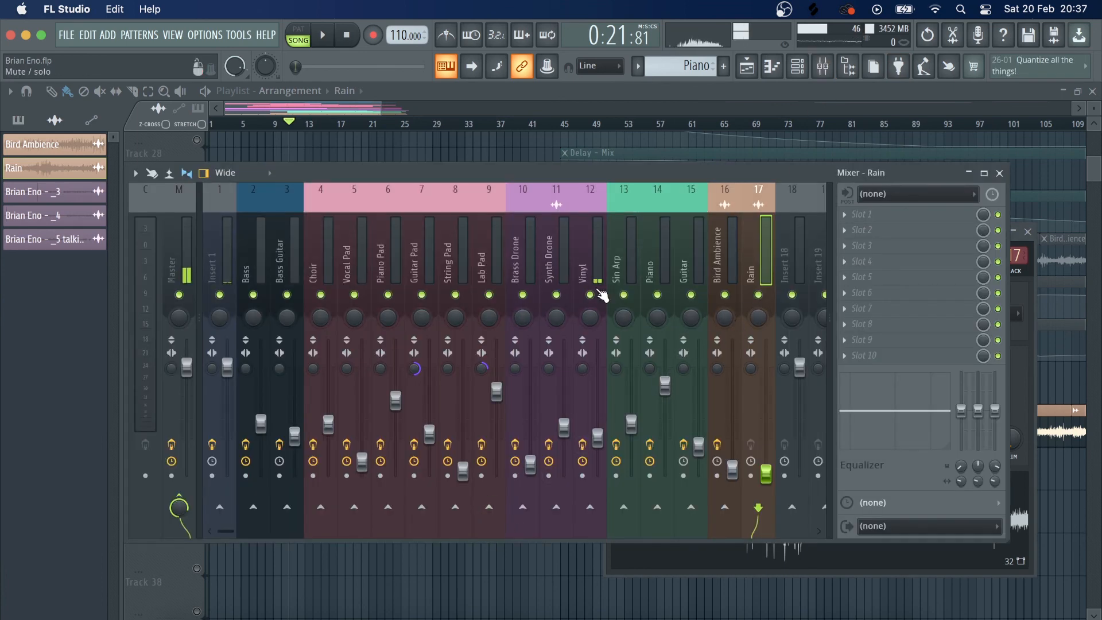
pyautogui.press('F9')
pyautogui.press('space')
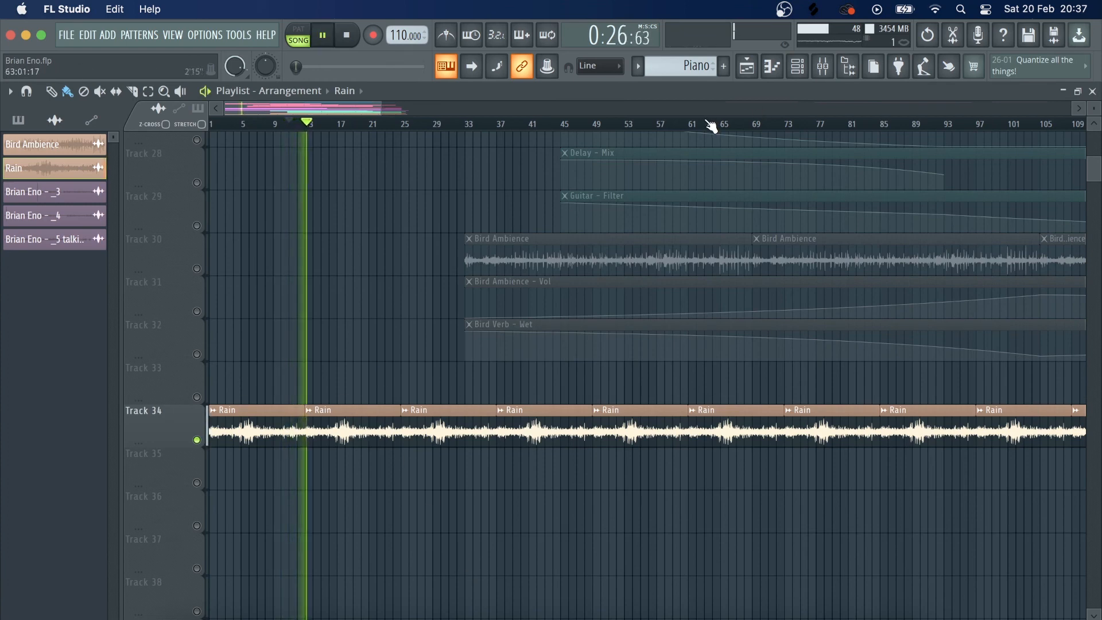
# - Check the Rain channel's volume, nudge the Rain insert's fader up slightly in the mixer, and stop playback
pyautogui.click(822, 69)
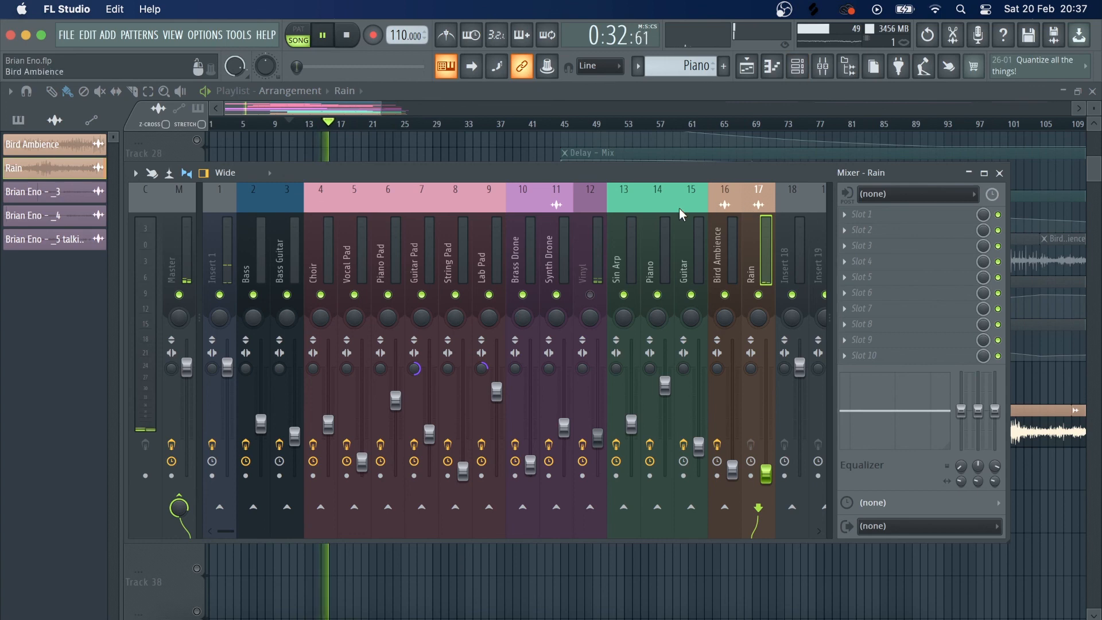
pyautogui.rightClick(1039, 532)
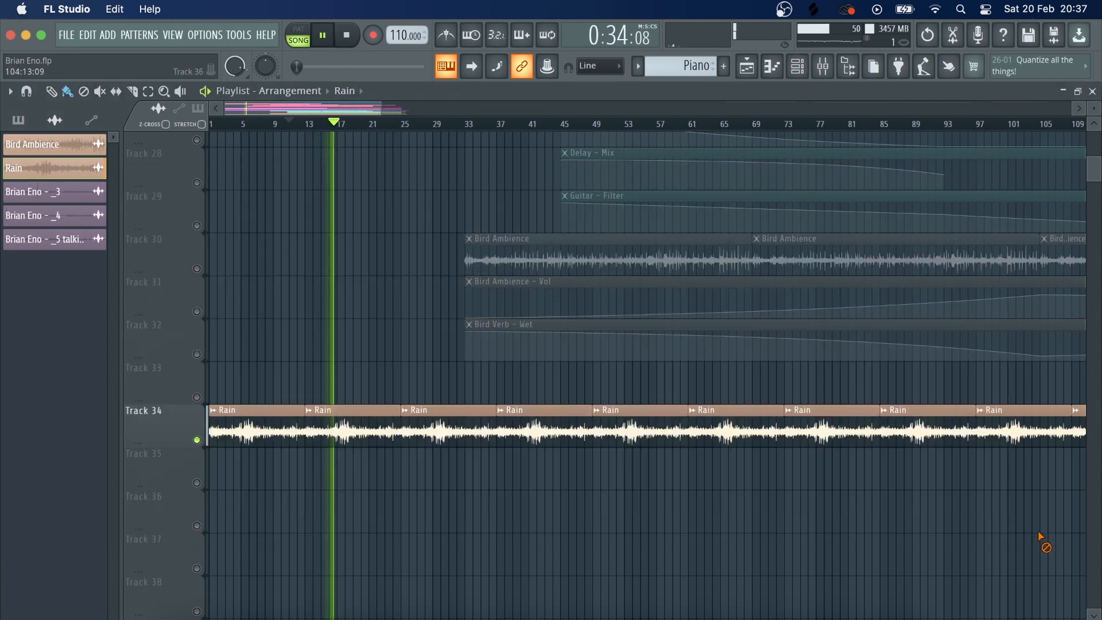
pyautogui.doubleClick(342, 423)
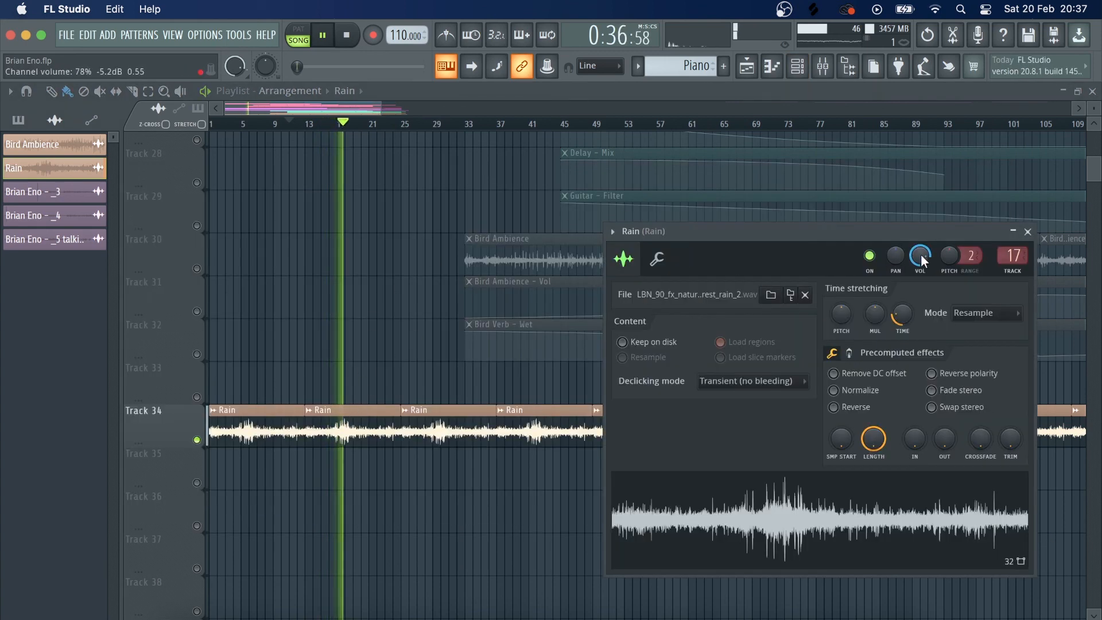
pyautogui.click(823, 66)
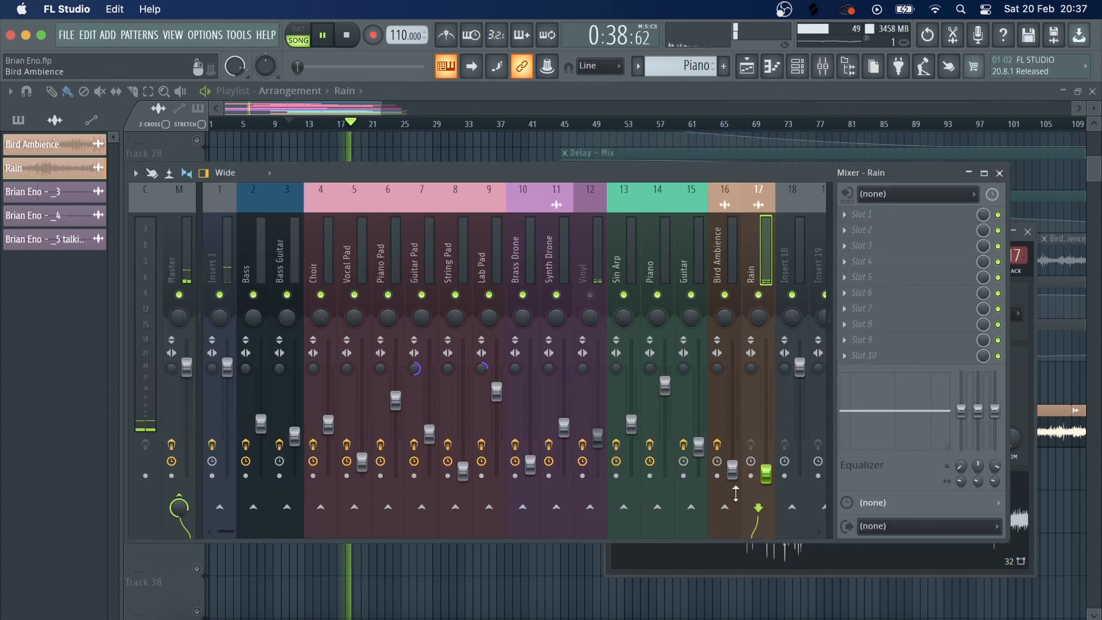
pyautogui.moveTo(767, 474); pyautogui.dragTo(767, 468)
pyautogui.press('space')
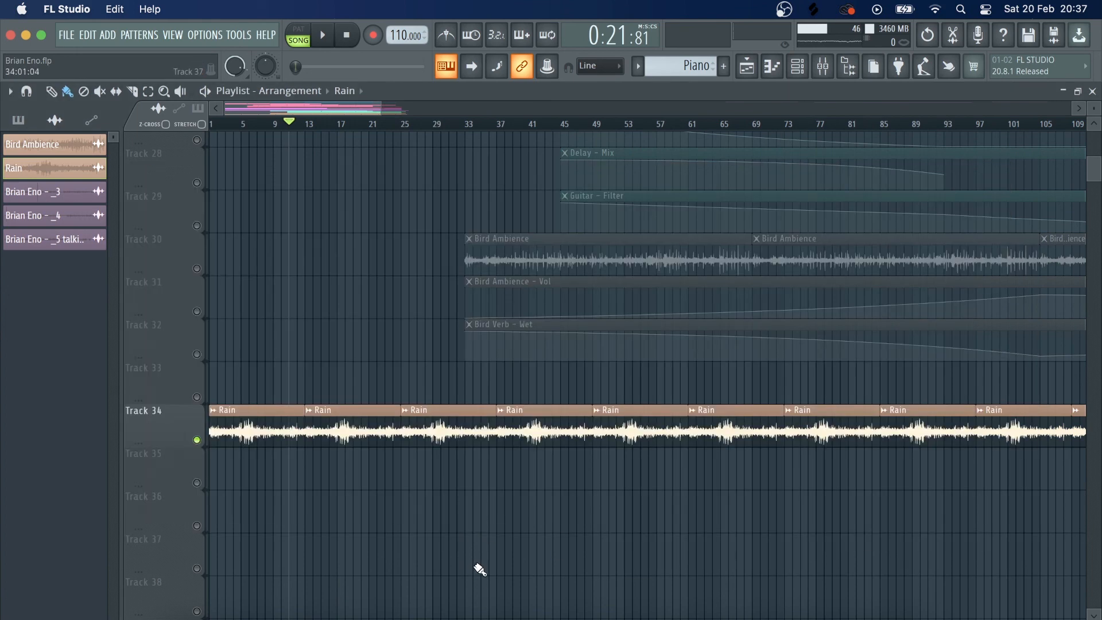
# - Solo the Bird Ambience clips on Track 30 and play them briefly from about bar 90
pyautogui.click(475, 568)
pyautogui.scroll(-4, 488, 131)
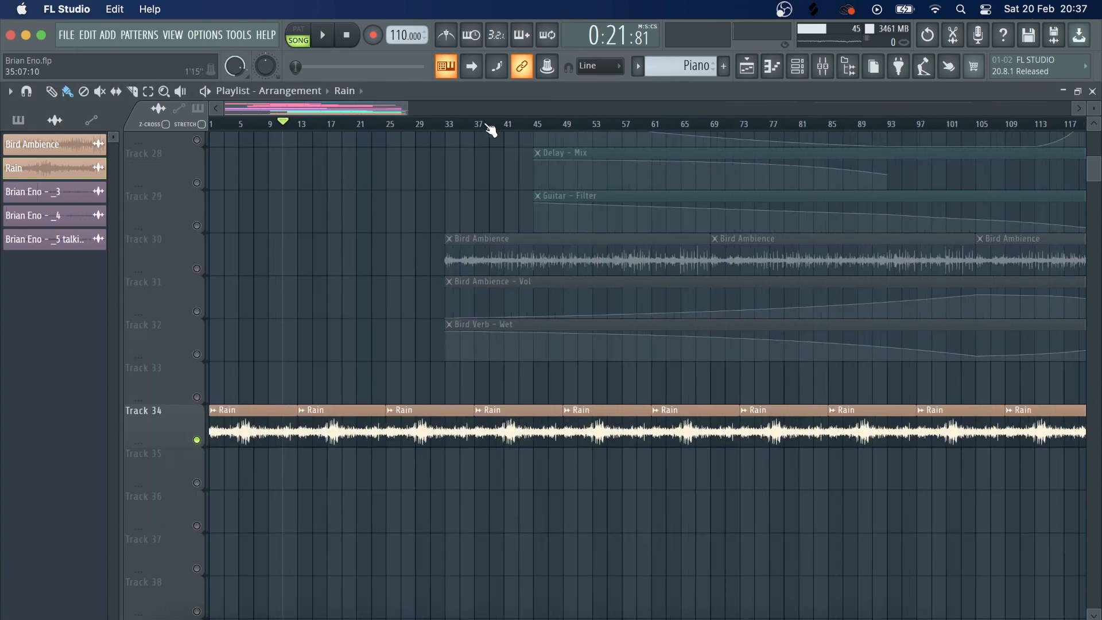
pyautogui.click(608, 132)
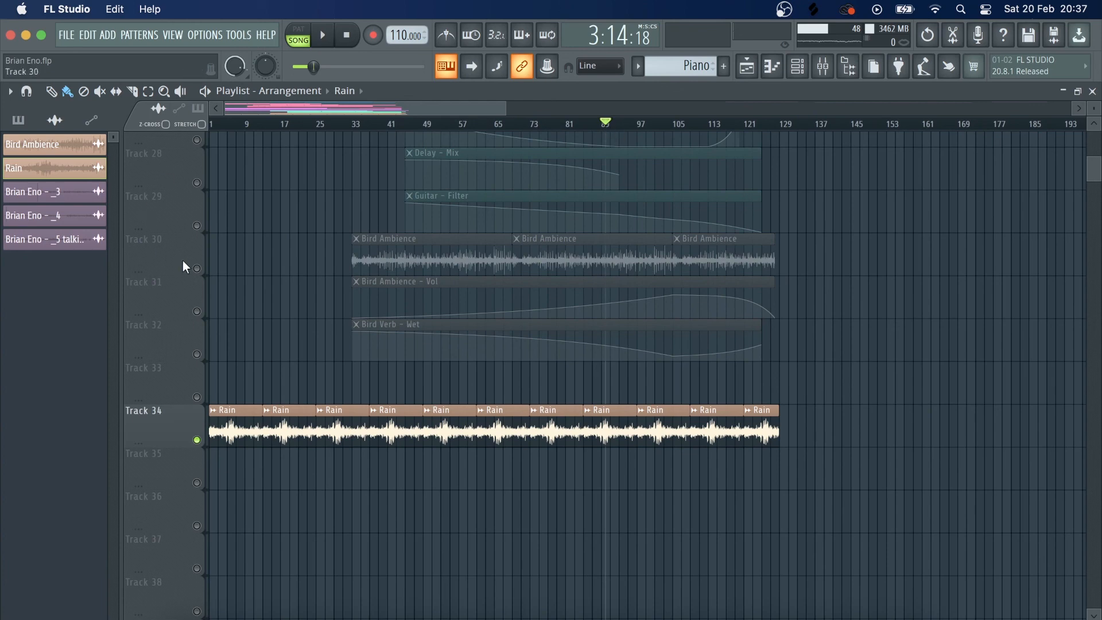
pyautogui.click(205, 273)
pyautogui.press('space')
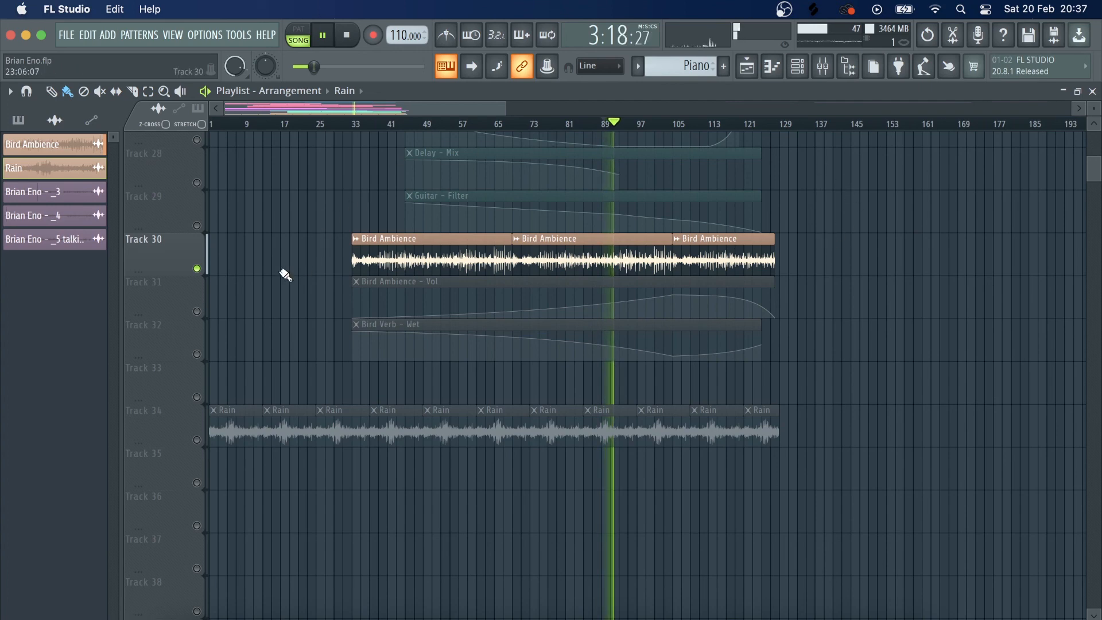
pyautogui.press('space')
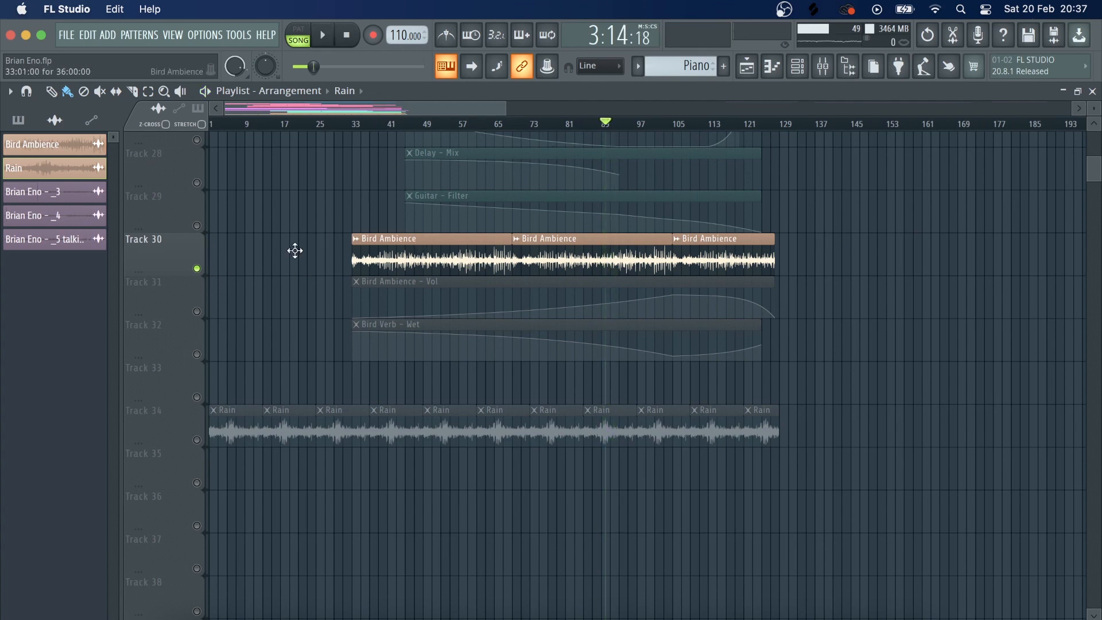
# - Enable the Bird Ambience - Vol and Bird Verb - Wet automation tracks, and audition the birds from about bars 57 and 105
pyautogui.click(197, 311)
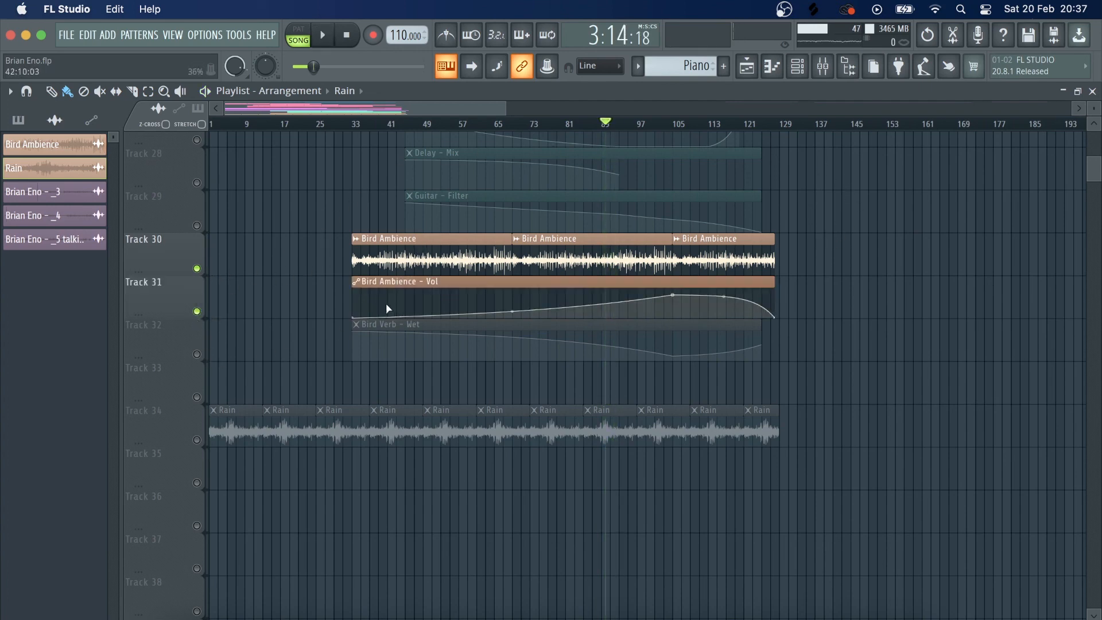
pyautogui.click(196, 355)
pyautogui.click(462, 124)
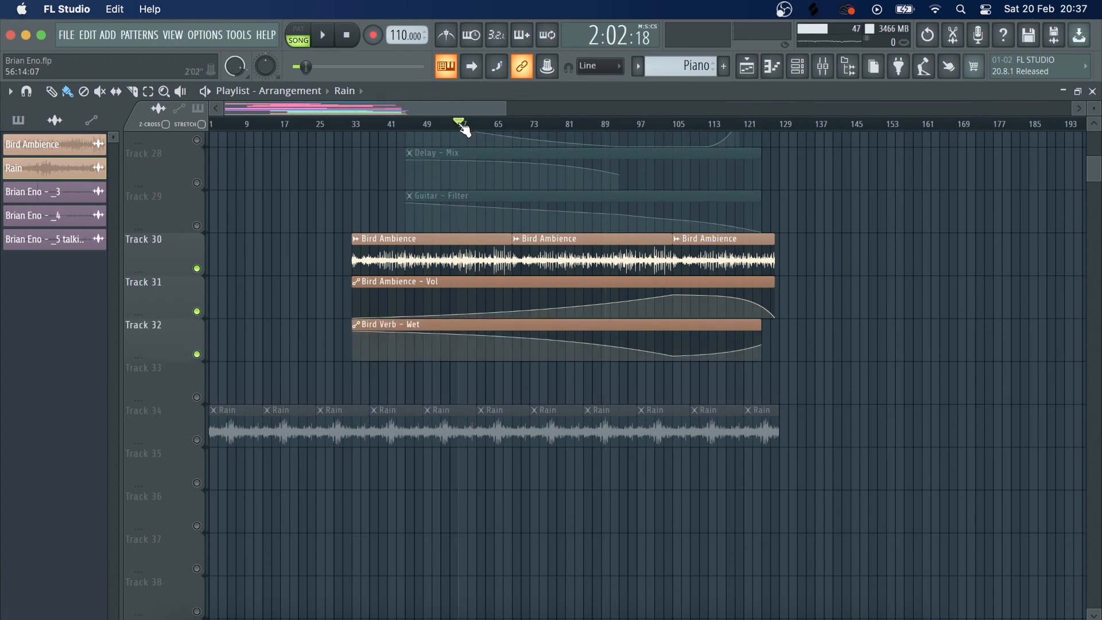
pyautogui.press('space')
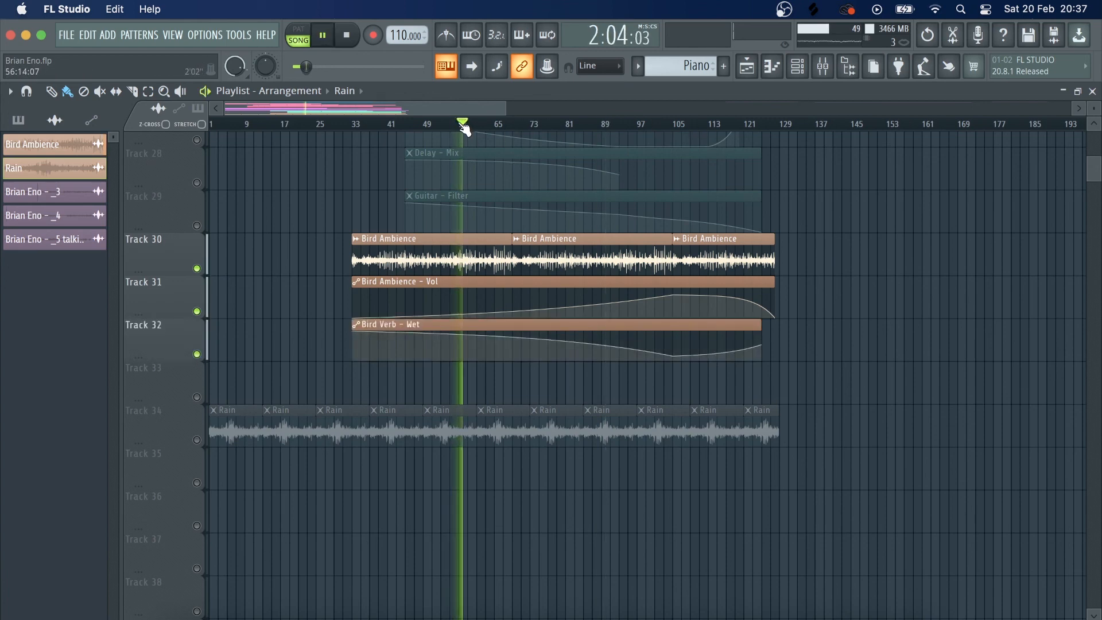
pyautogui.click(675, 124)
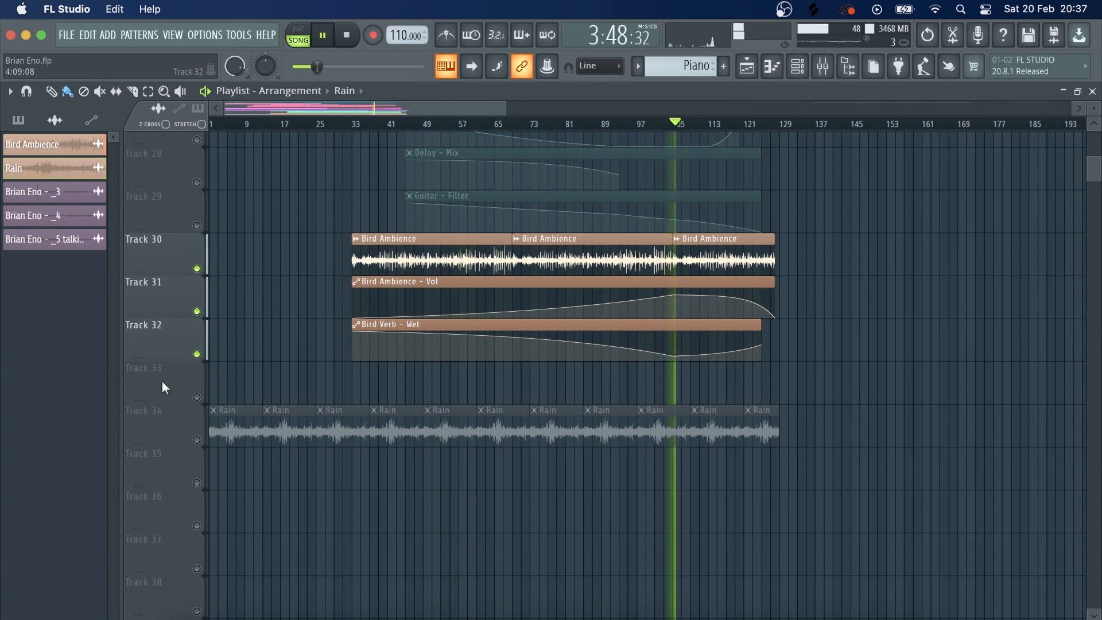
pyautogui.click(347, 36)
# - Save the project and switch to the Select tool with the whole arrangement in view
pyautogui.press('super+s')
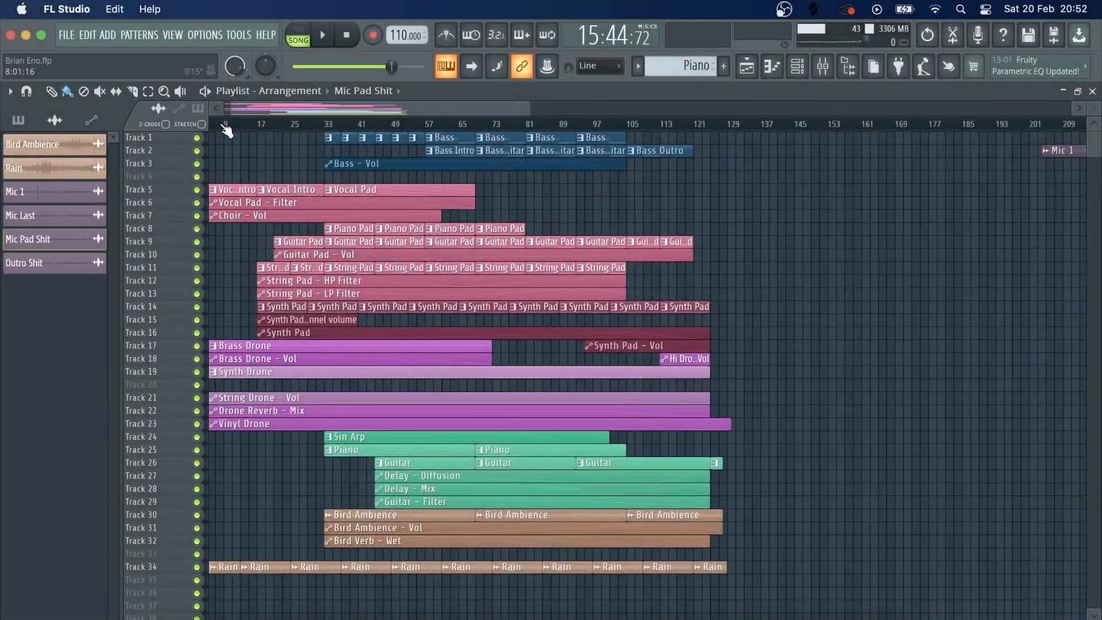
pyautogui.scroll(5, 323, 105)
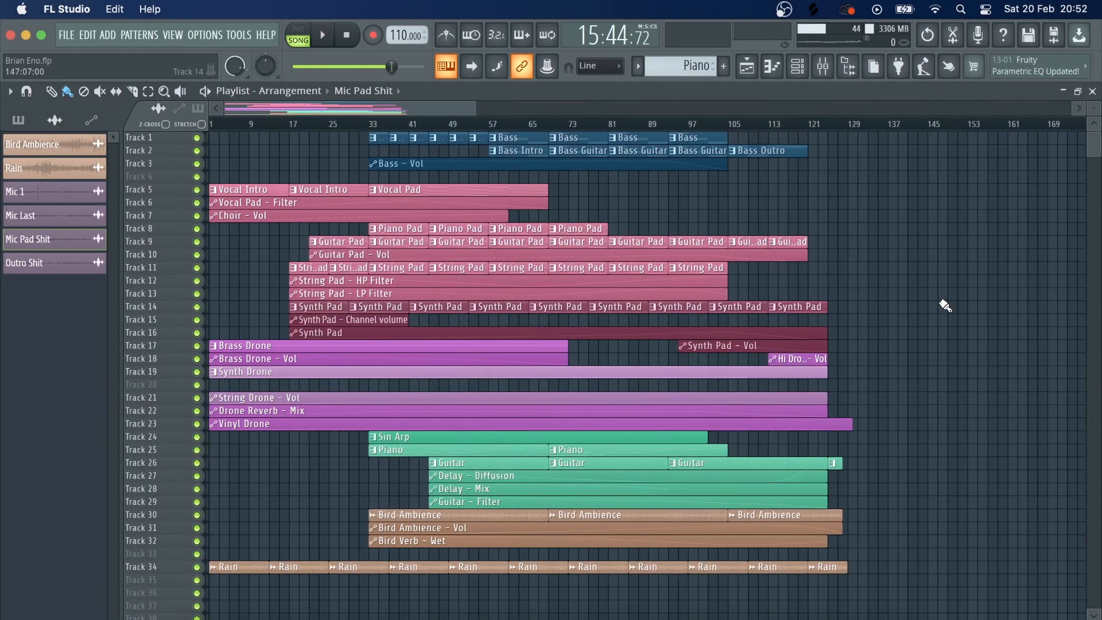
pyautogui.press('e')
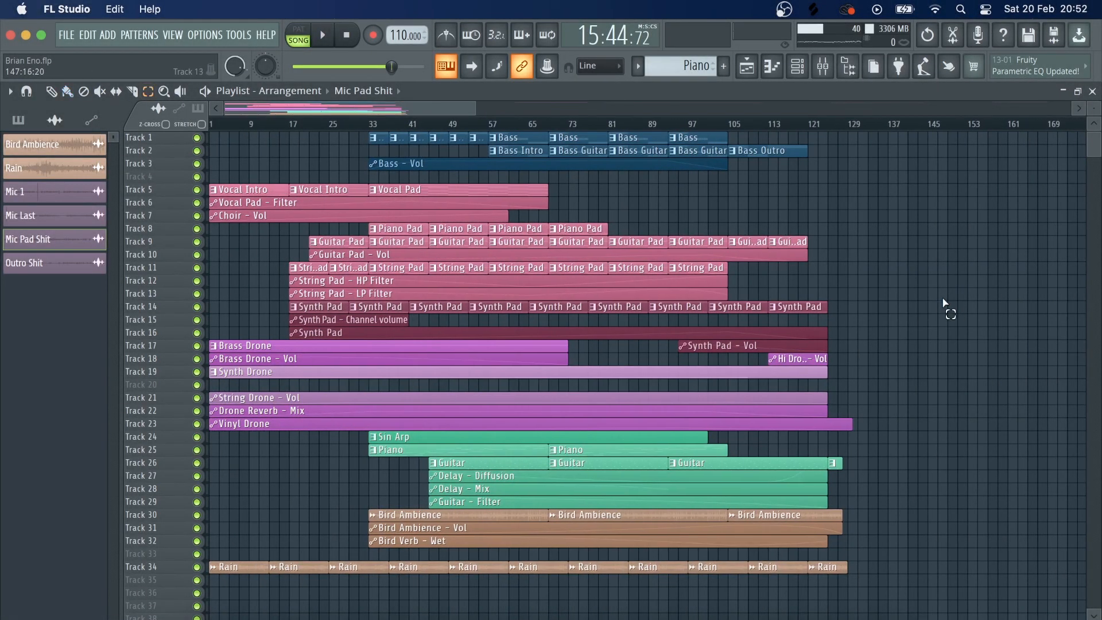